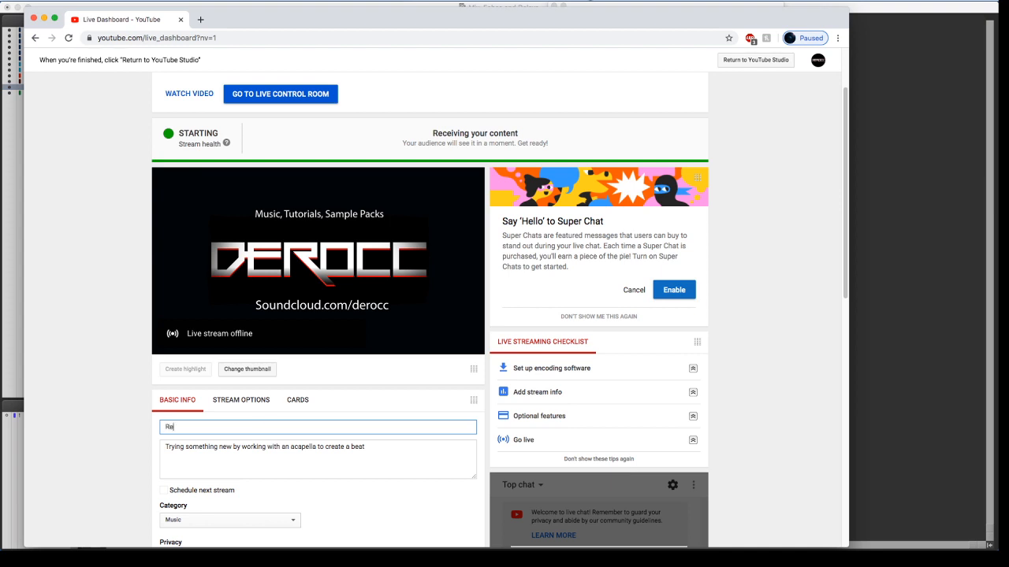
# Title the live stream "First Look Reason Rack Plugin in Pro Tools"
pyautogui.write('n Rack')
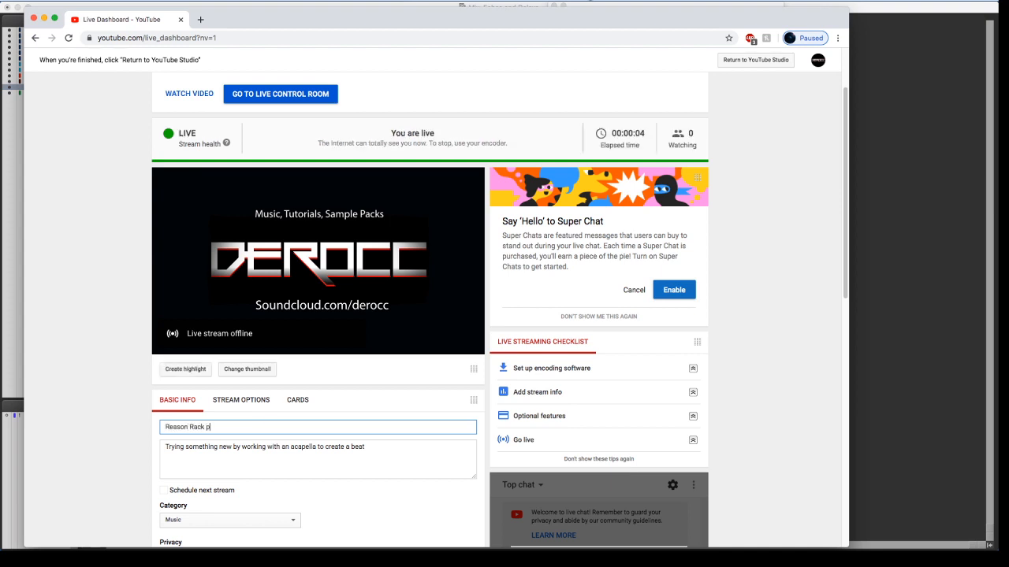
pyautogui.write(' Plugin in Pro Tools')
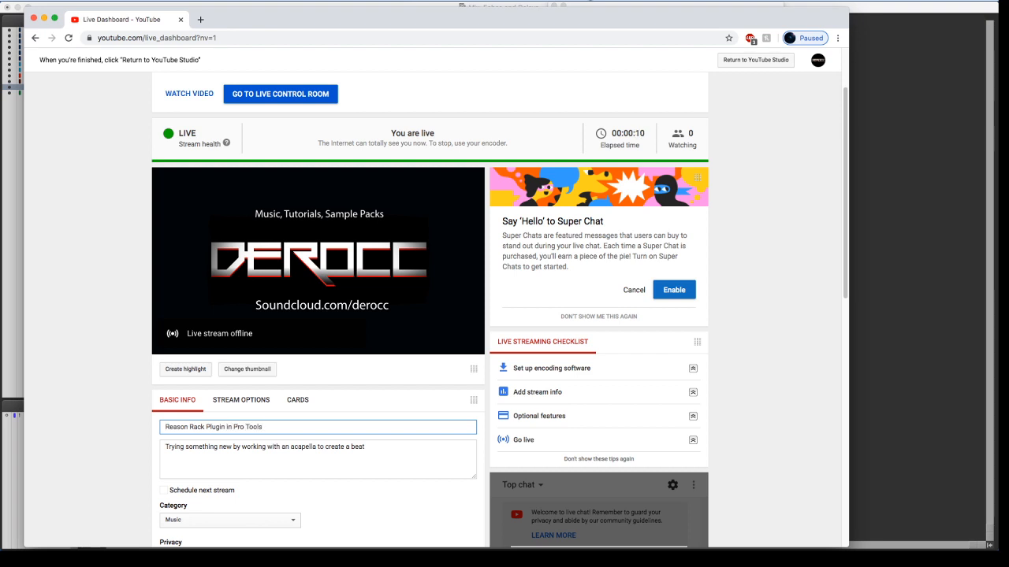
pyautogui.write('First Look')
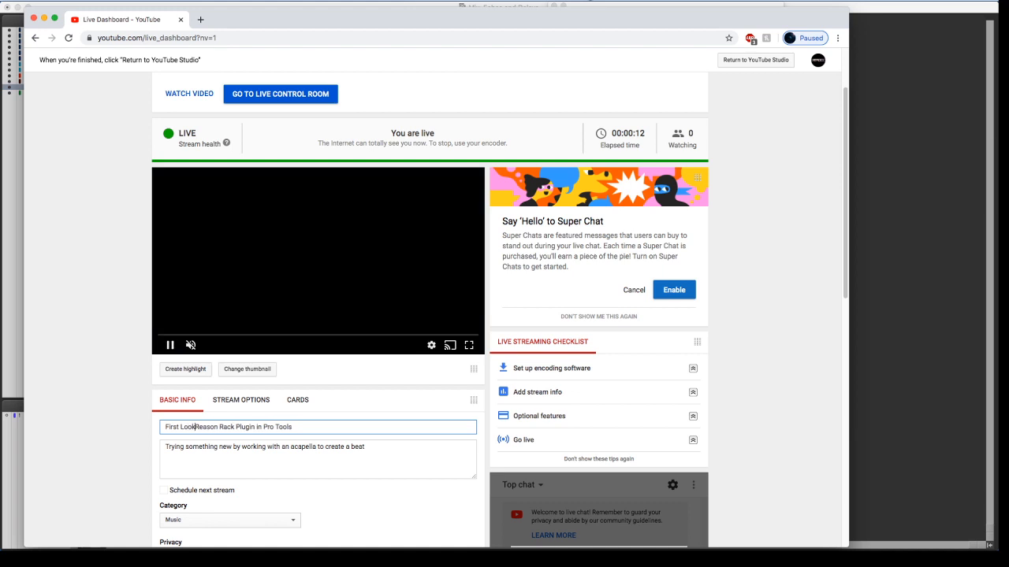
# Replace the stream description with "Trying out the new AAX version of Reason Studios Rack Plugin"
pyautogui.click(365, 447)
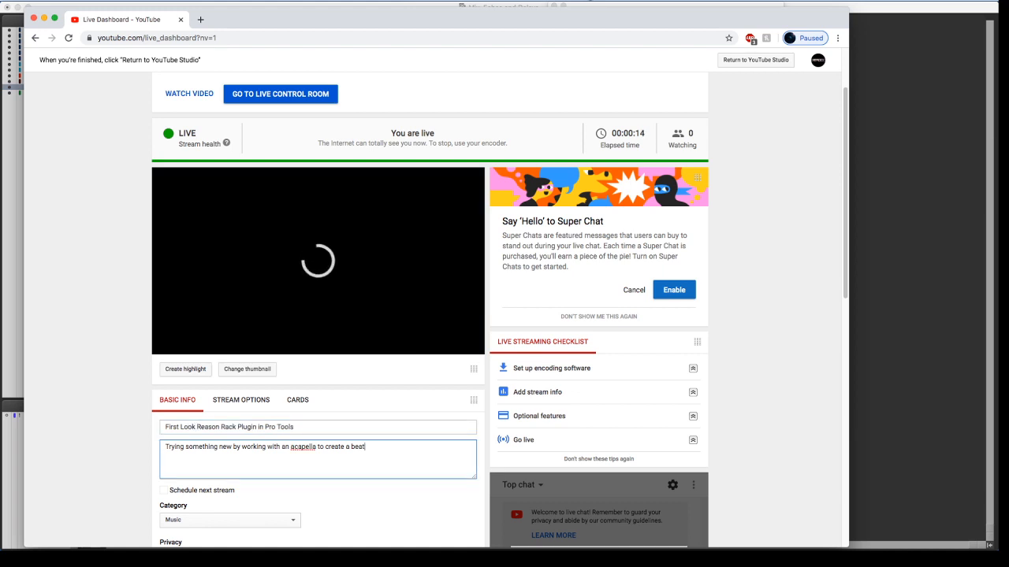
pyautogui.press('BackSpace')
pyautogui.press('BackSpace')
pyautogui.press('BackSpace')
pyautogui.press('BackSpace')
pyautogui.press('BackSpace')
pyautogui.press('BackSpace')
pyautogui.press('BackSpace')
pyautogui.press('BackSpace')
pyautogui.press('BackSpace')
pyautogui.press('BackSpace')
pyautogui.press('BackSpace')
pyautogui.press('BackSpace')
pyautogui.press('BackSpace')
pyautogui.press('BackSpace')
pyautogui.press('BackSpace')
pyautogui.press('BackSpace')
pyautogui.press('BackSpace')
pyautogui.press('BackSpace')
pyautogui.press('BackSpace')
pyautogui.press('BackSpace')
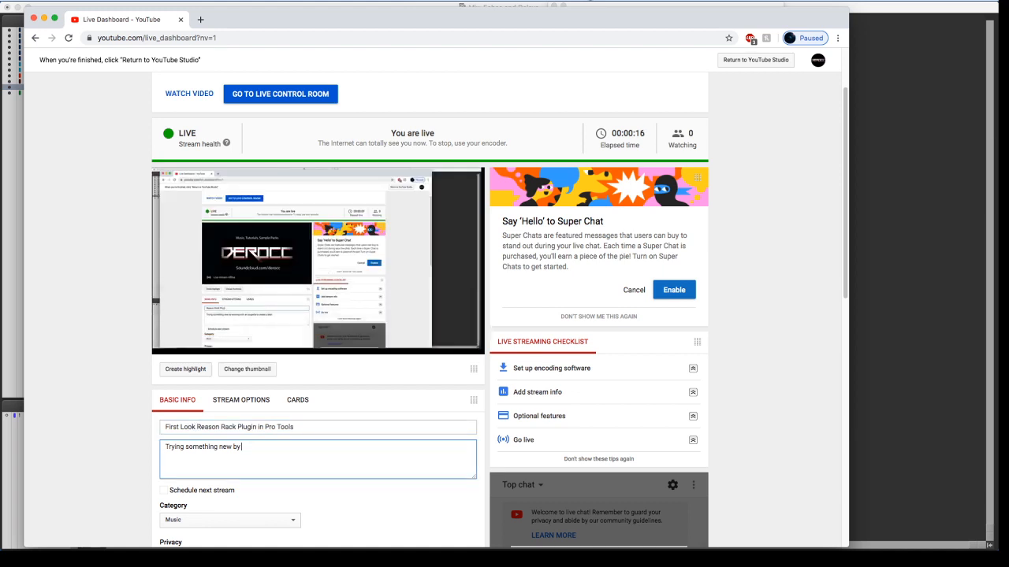
pyautogui.press('BackSpace')
pyautogui.press('BackSpace')
pyautogui.press('BackSpace')
pyautogui.press('BackSpace')
pyautogui.press('BackSpace')
pyautogui.press('BackSpace')
pyautogui.press('BackSpace')
pyautogui.press('BackSpace')
pyautogui.press('BackSpace')
pyautogui.press('BackSpace')
pyautogui.press('BackSpace')
pyautogui.press('BackSpace')
pyautogui.press('BackSpace')
pyautogui.press('BackSpace')
pyautogui.press('BackSpace')
pyautogui.press('BackSpace')
pyautogui.press('BackSpace')
pyautogui.press('BackSpace')
pyautogui.press('BackSpace')
pyautogui.press('BackSpace')
pyautogui.write('Trying out the new AAX version ')
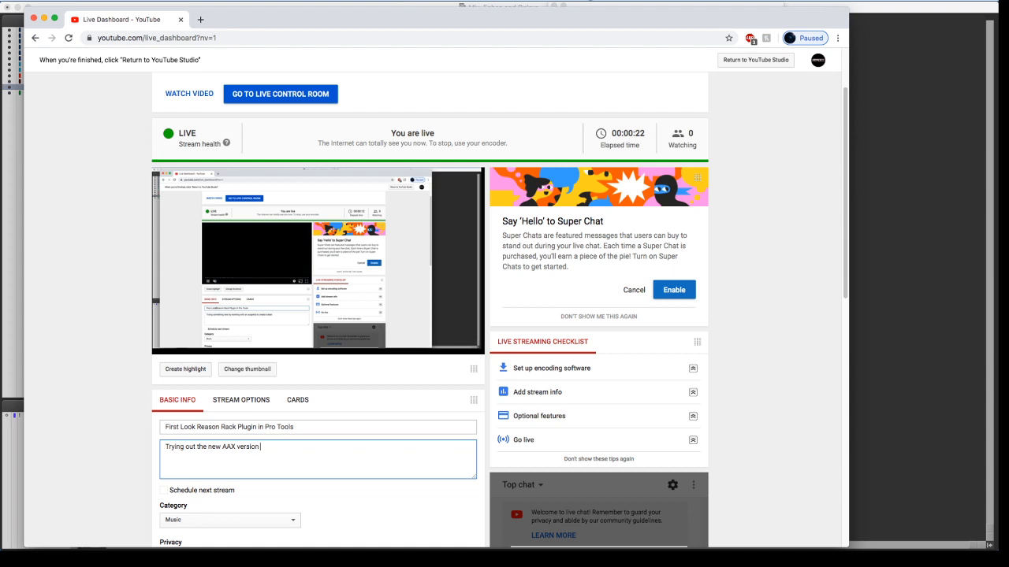
pyautogui.write('of t')
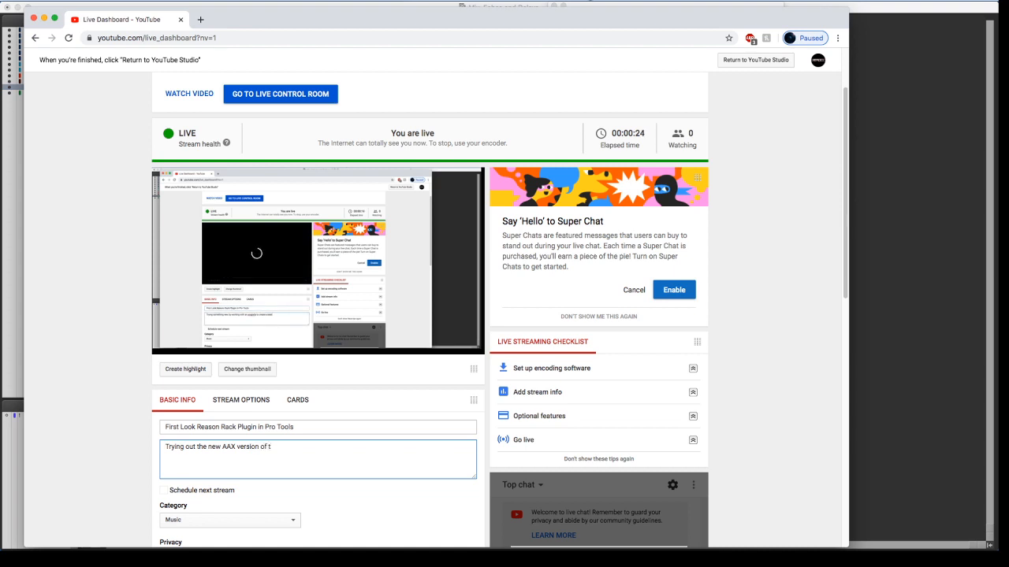
pyautogui.press('BackSpace')
pyautogui.write('Reason')
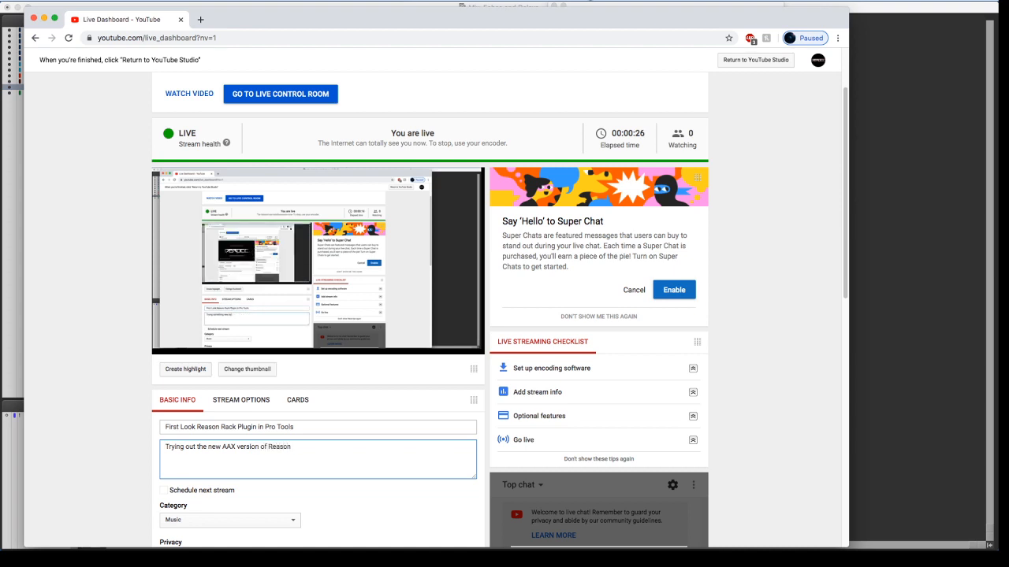
pyautogui.write(' Studios Rack Plugin')
pyautogui.scroll(-2, 281, 463)
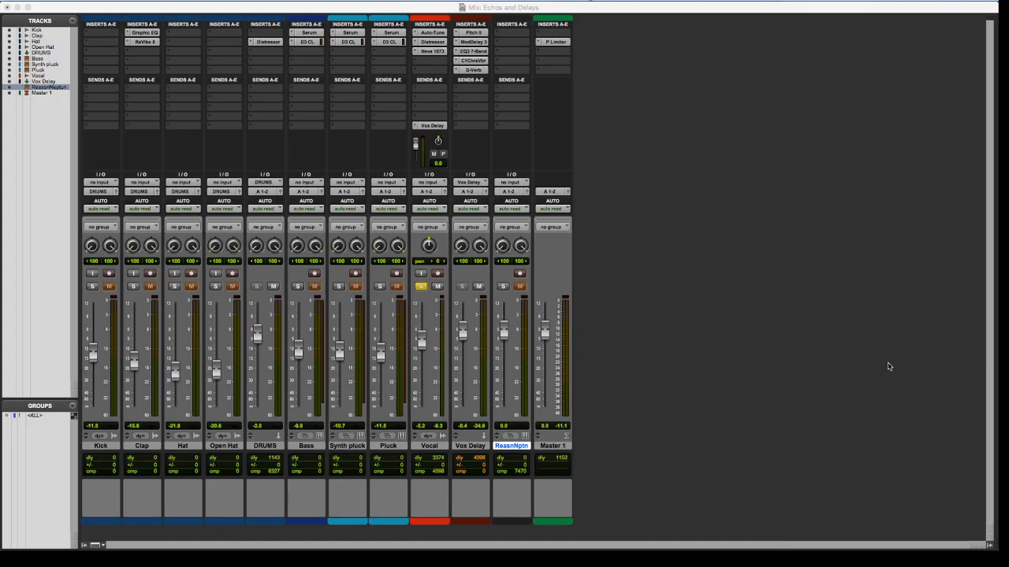
# Switch to the Pro Tools Mix window and close the empty floating plug-in window
pyautogui.click(886, 368)
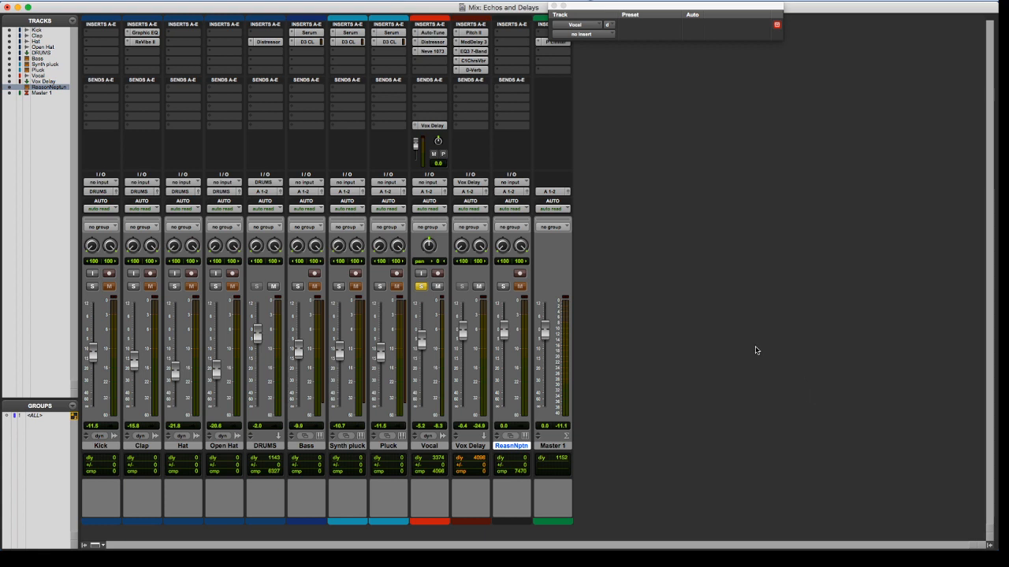
pyautogui.click(552, 7)
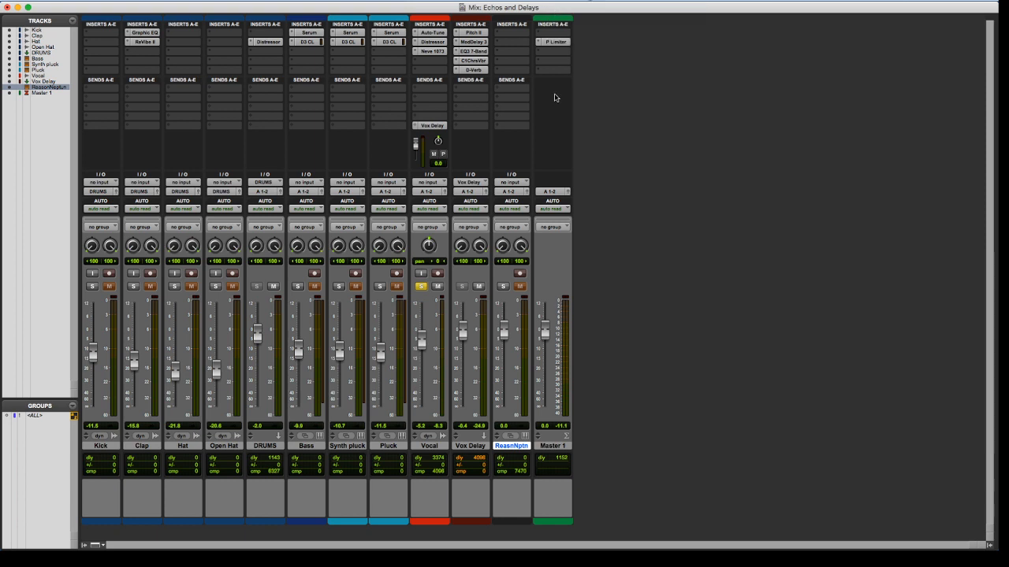
# Unsolo the Vocal track and play the full arrangement in the Edit window
pyautogui.click(420, 287)
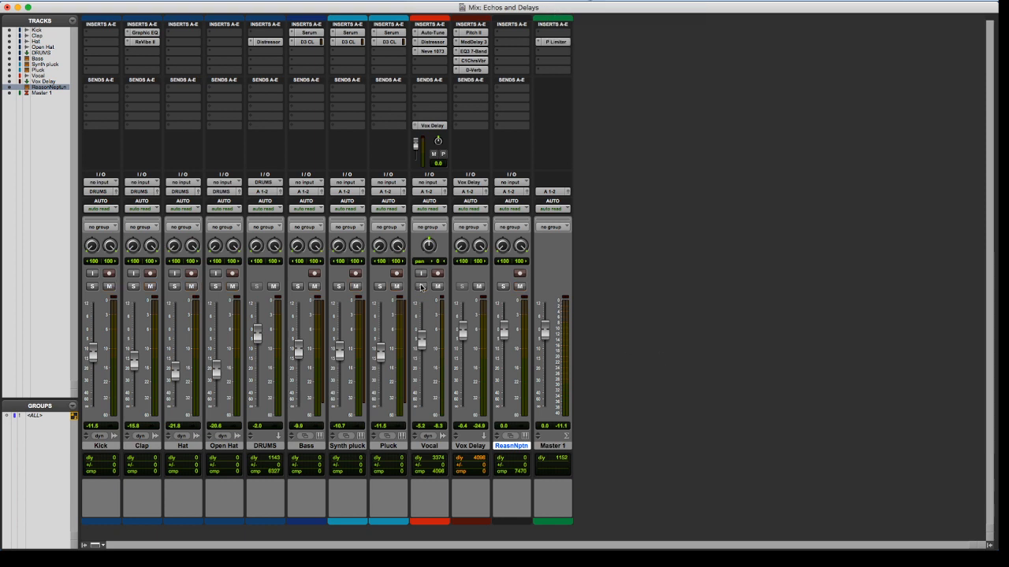
pyautogui.press('super+equal')
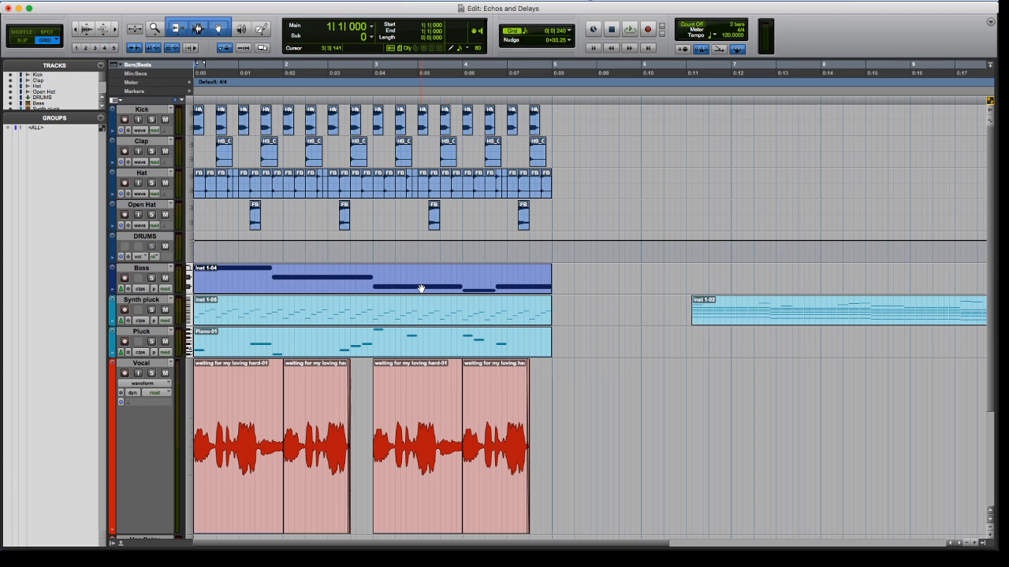
pyautogui.press('space')
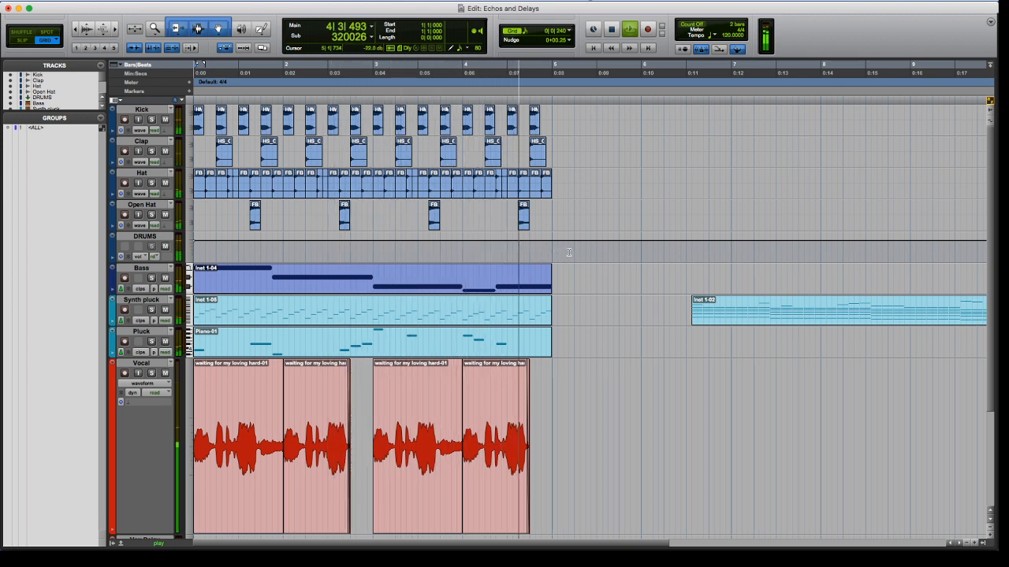
pyautogui.press('space')
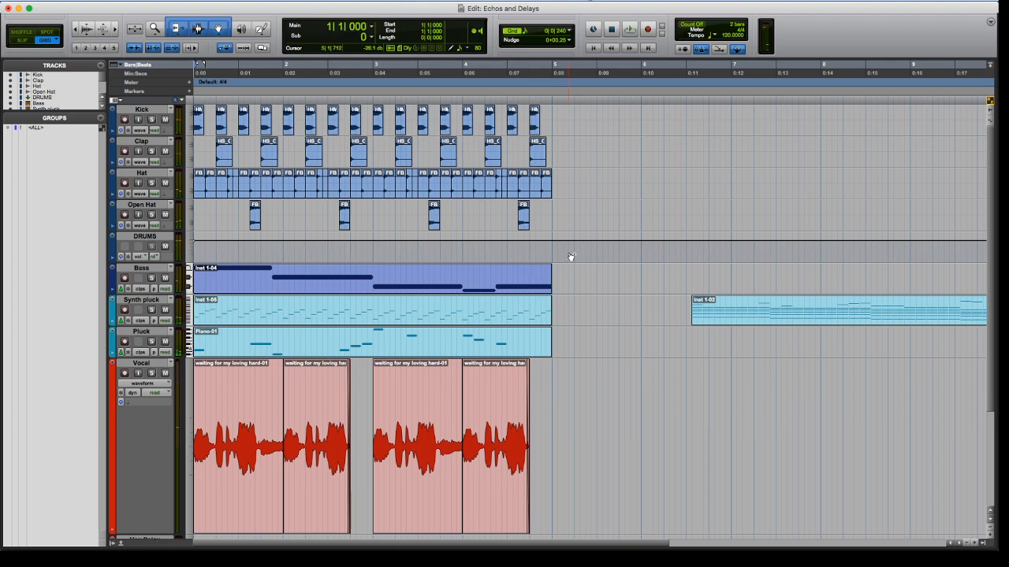
# Solo the Vocal track in the Mix window, play it, and raise the Vox Delay fader to about +4.3 dB
pyautogui.press('super+equal')
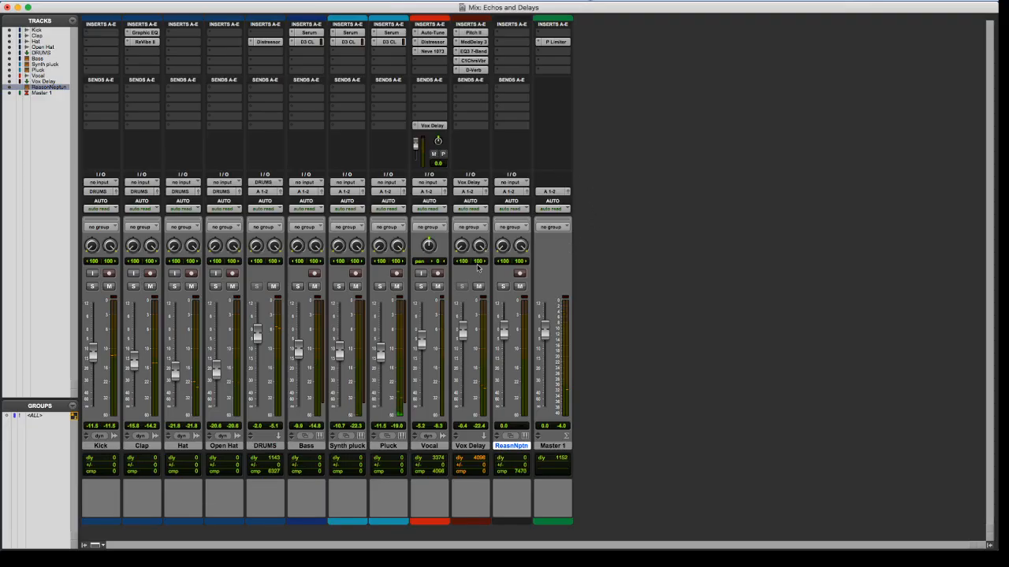
pyautogui.click(421, 286)
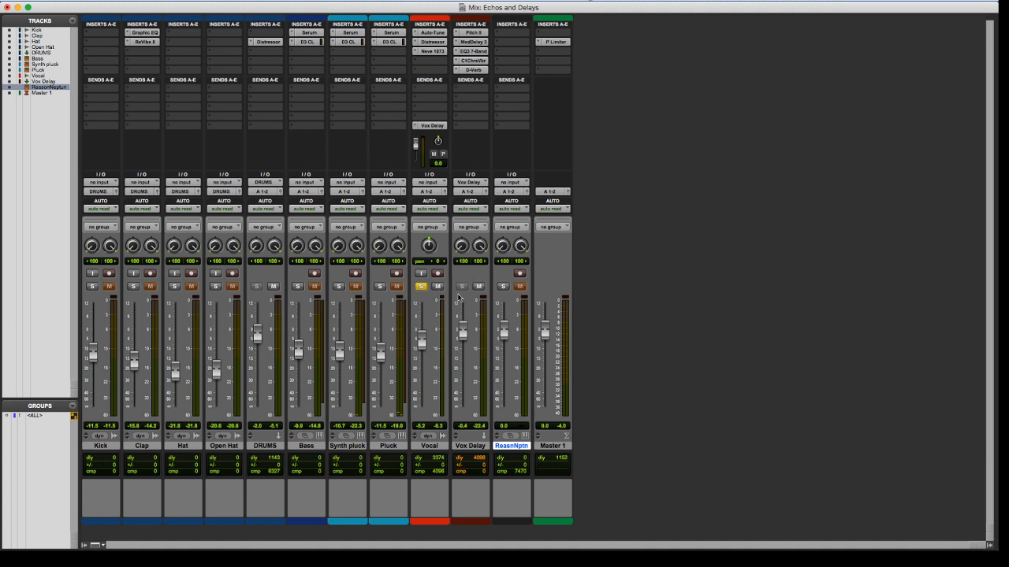
pyautogui.press('space')
pyautogui.moveTo(463, 334)
pyautogui.mouseDown()
pyautogui.moveTo(462, 316)
pyautogui.moveTo(461, 325)
pyautogui.mouseUp()
# Insert the stereo Reason Rack Plugin from Reason Studios on the Reason Neptune track and reposition its window
pyautogui.click(508, 40)
pyautogui.moveTo(528, 47)
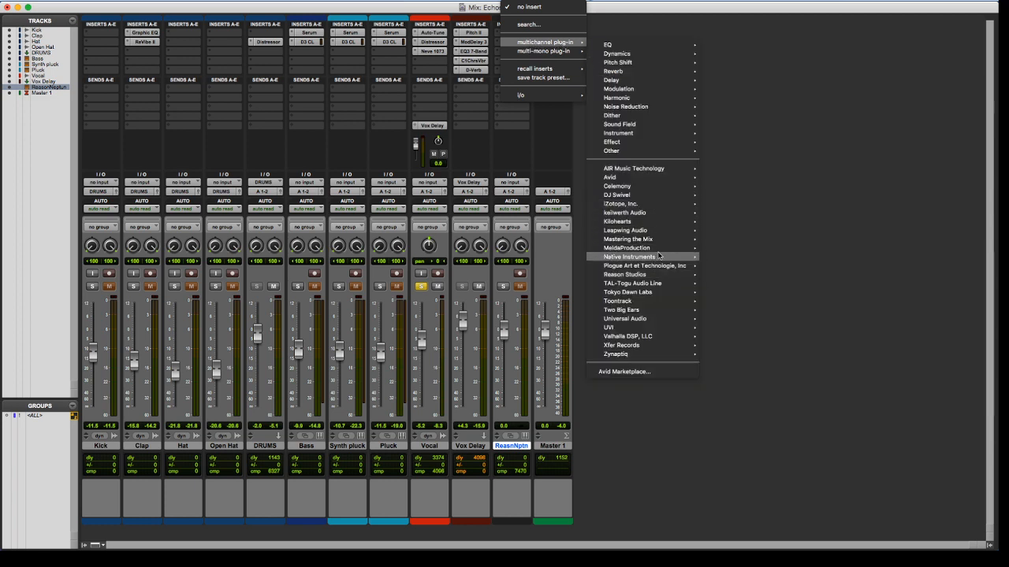
pyautogui.moveTo(651, 275)
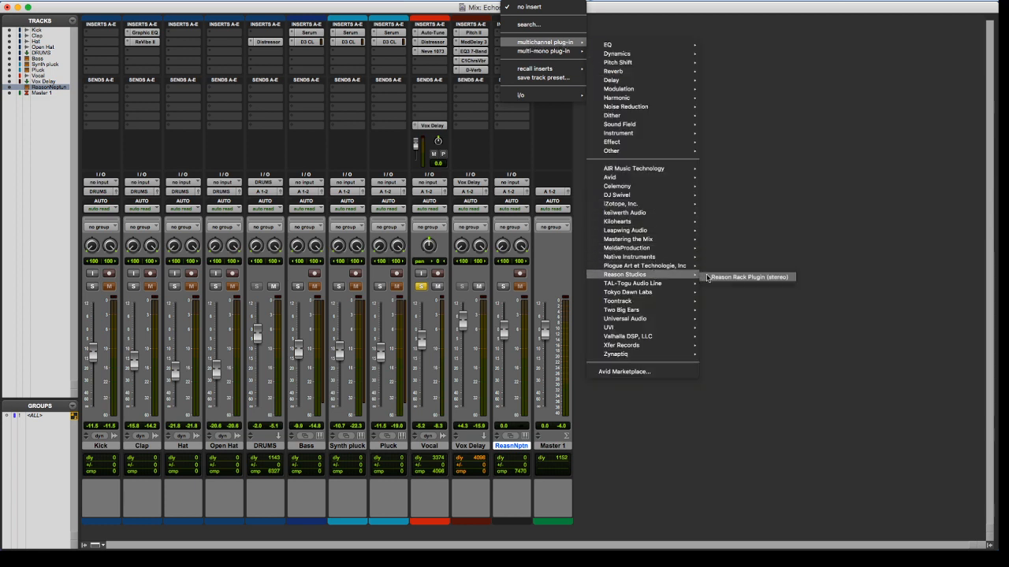
pyautogui.click(707, 277)
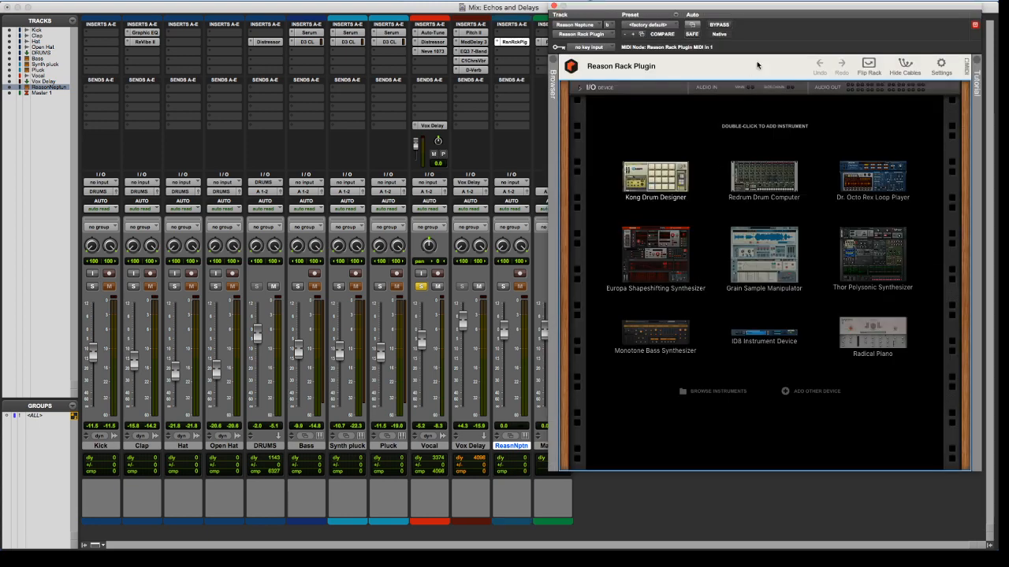
pyautogui.moveTo(777, 6); pyautogui.dragTo(797, 39)
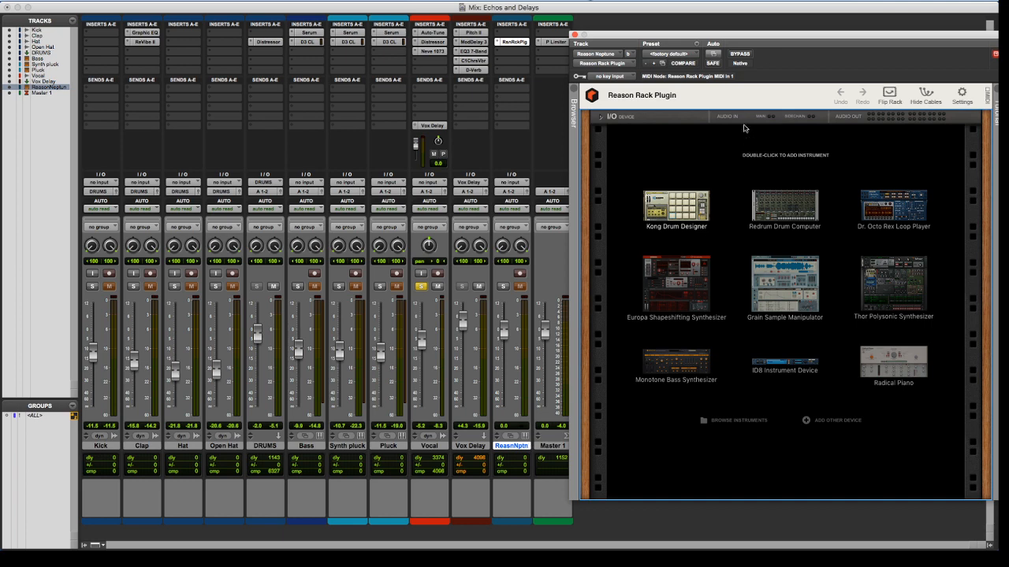
pyautogui.moveTo(765, 34); pyautogui.dragTo(696, 6)
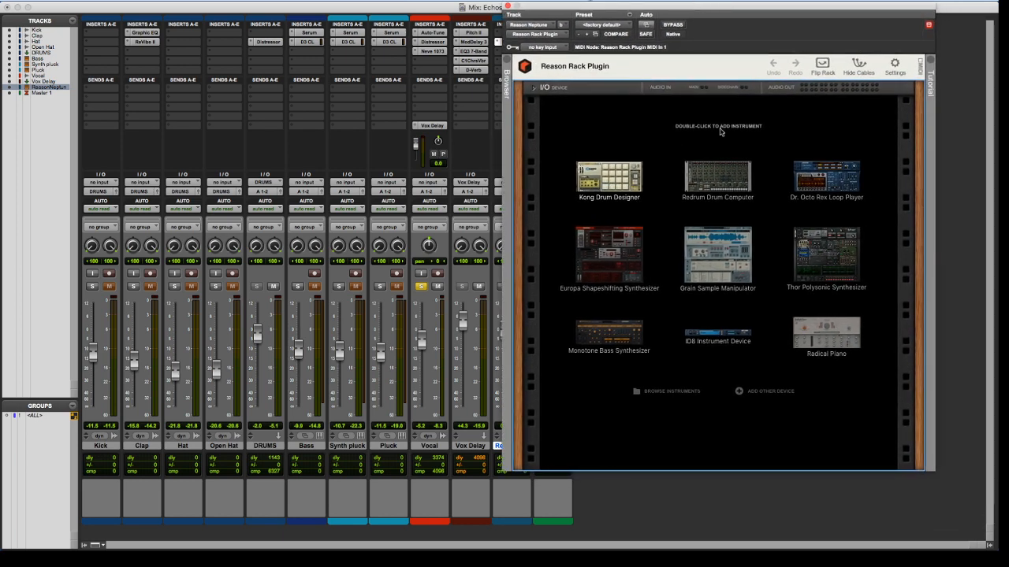
# Add the built-in Neptune Pitch Adjuster effect to the rack and move the plug-in window clear of the mixer channels
pyautogui.click(820, 66)
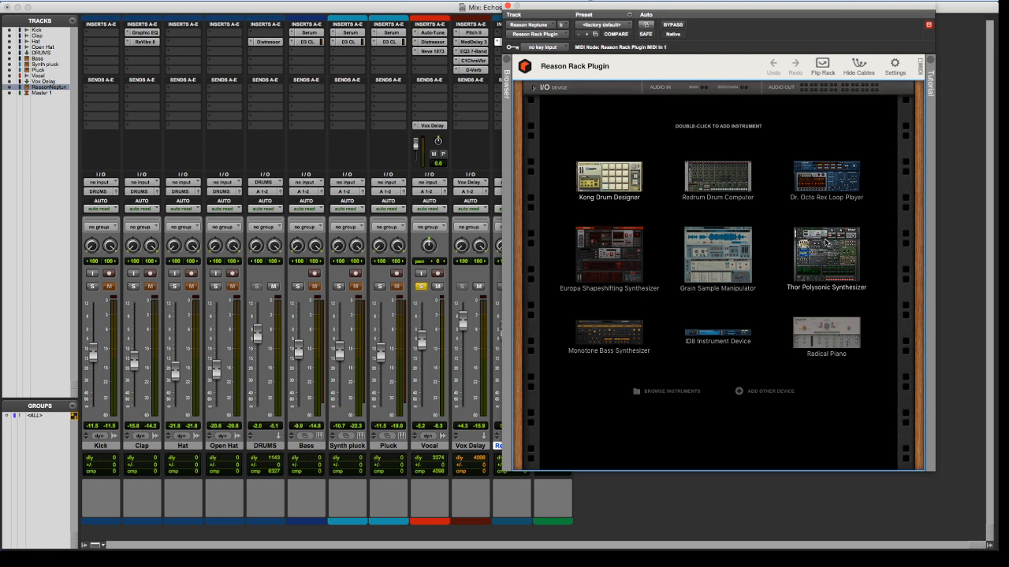
pyautogui.click(763, 392)
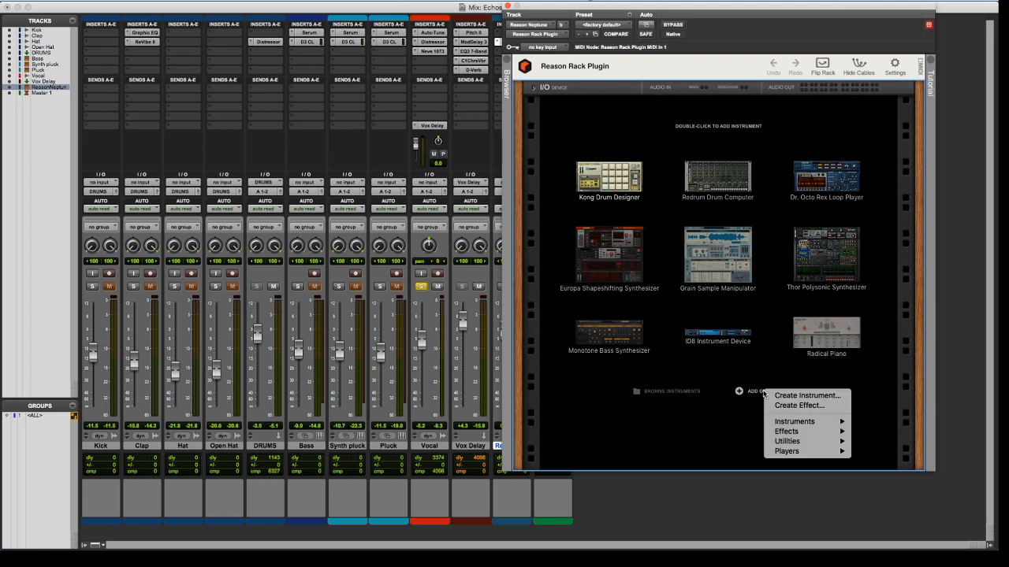
pyautogui.moveTo(794, 425)
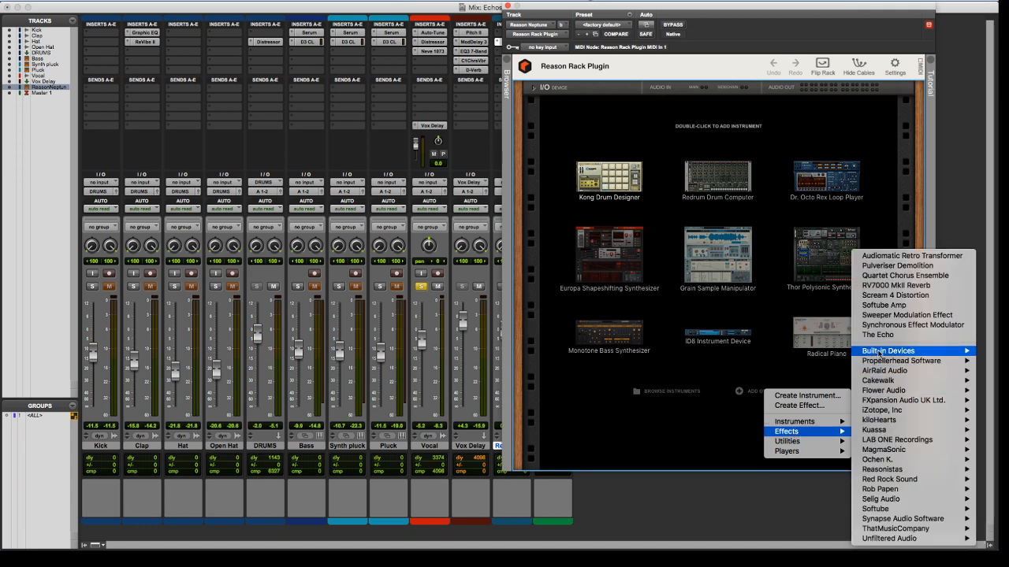
pyautogui.moveTo(881, 353)
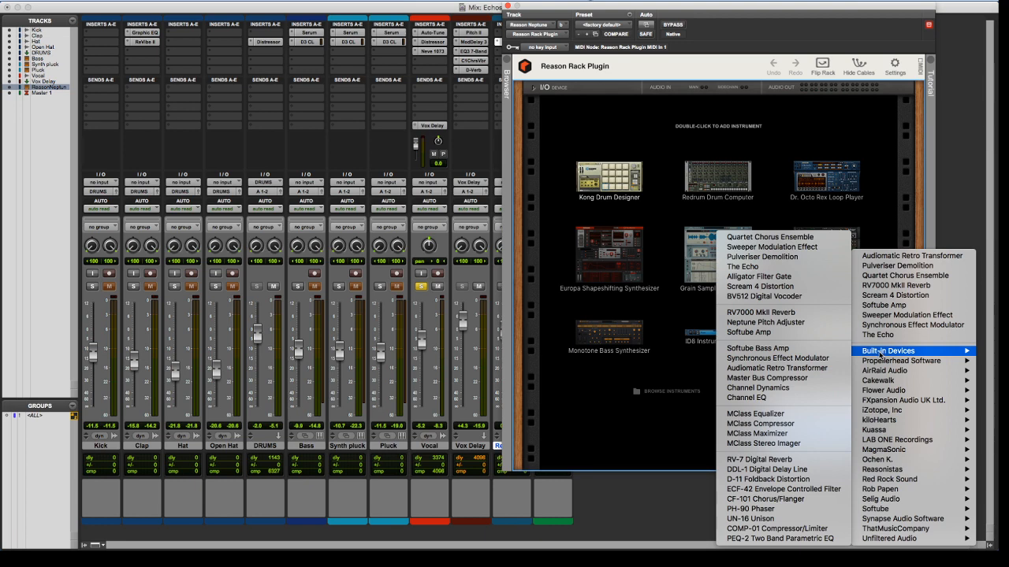
pyautogui.click(797, 322)
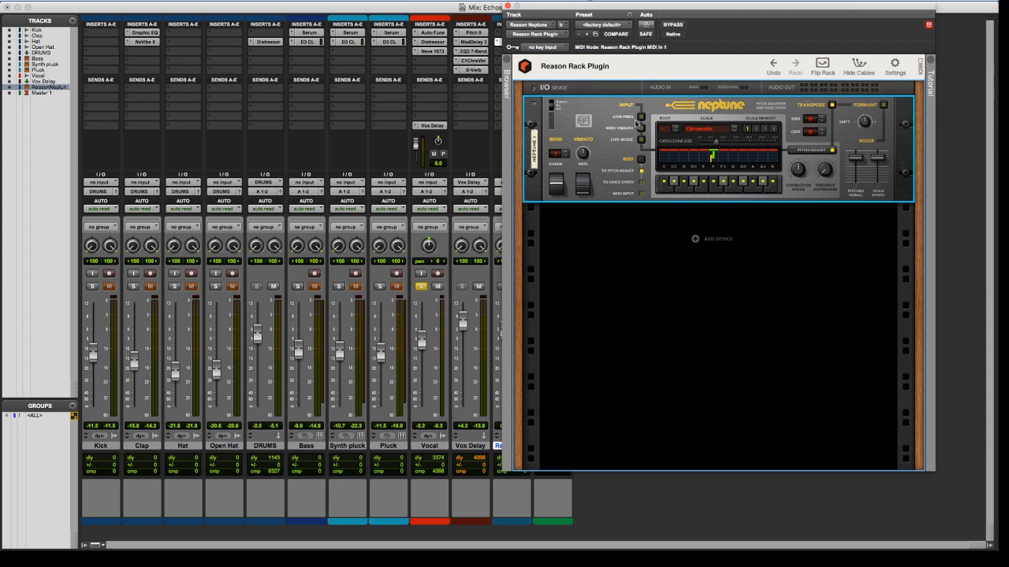
pyautogui.moveTo(579, 5); pyautogui.dragTo(646, 1)
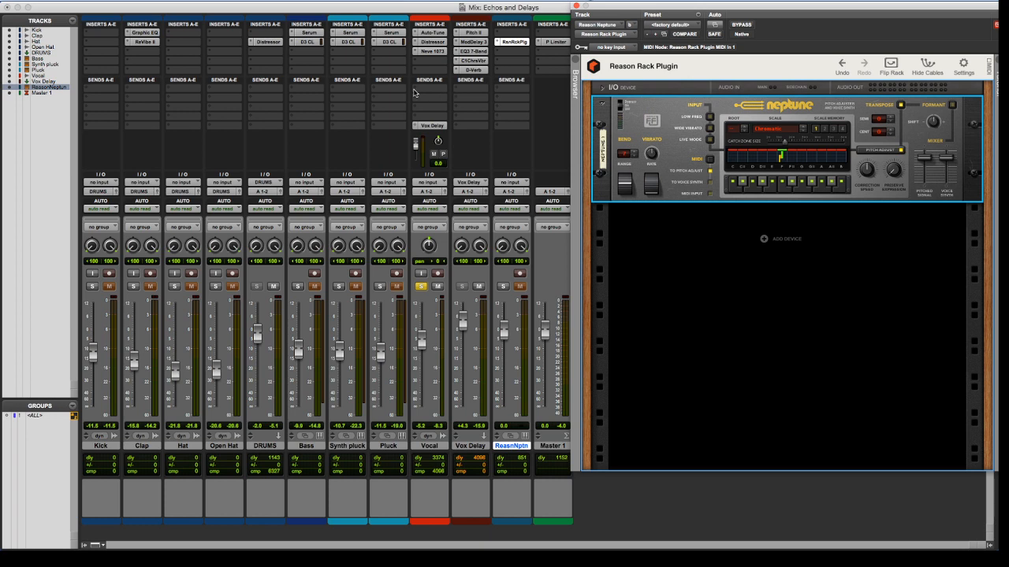
# Add a send on the Vocal track to Bus 2 (Mono) and set its level to 0.0 dB
pyautogui.click(417, 90)
pyautogui.moveTo(432, 99)
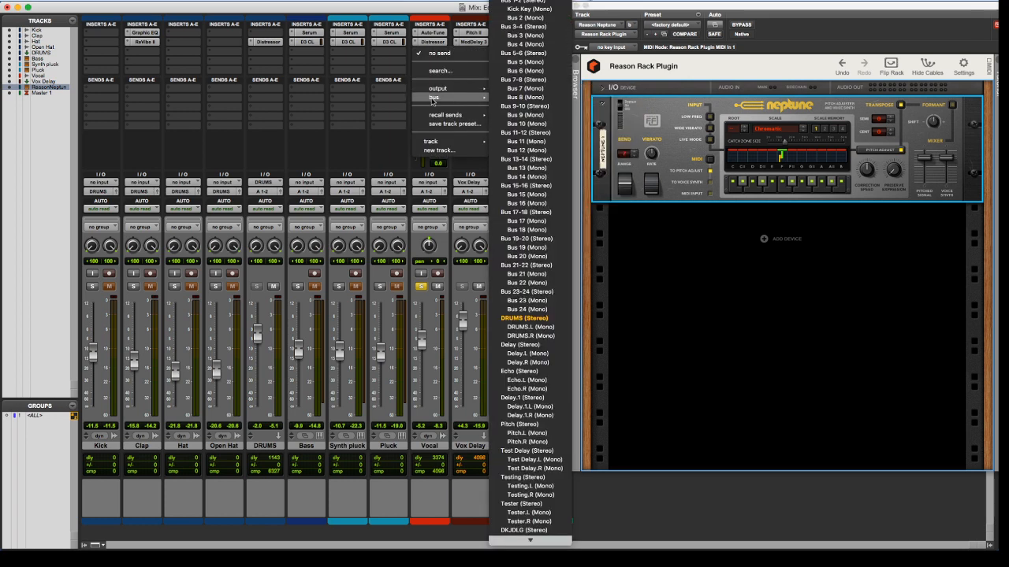
pyautogui.click(523, 18)
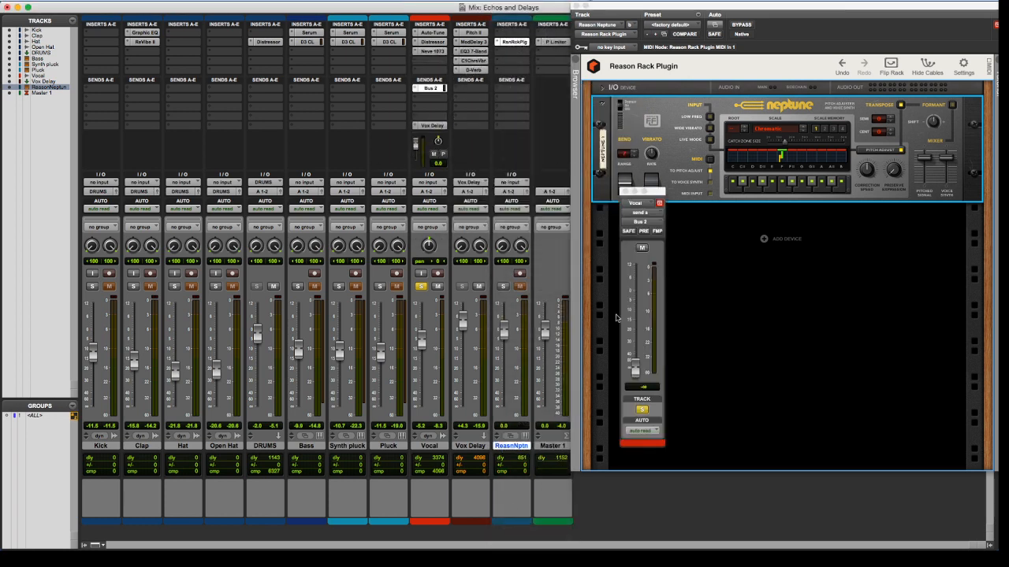
pyautogui.keyDown('alt'); pyautogui.click(635, 368); pyautogui.keyUp('alt')
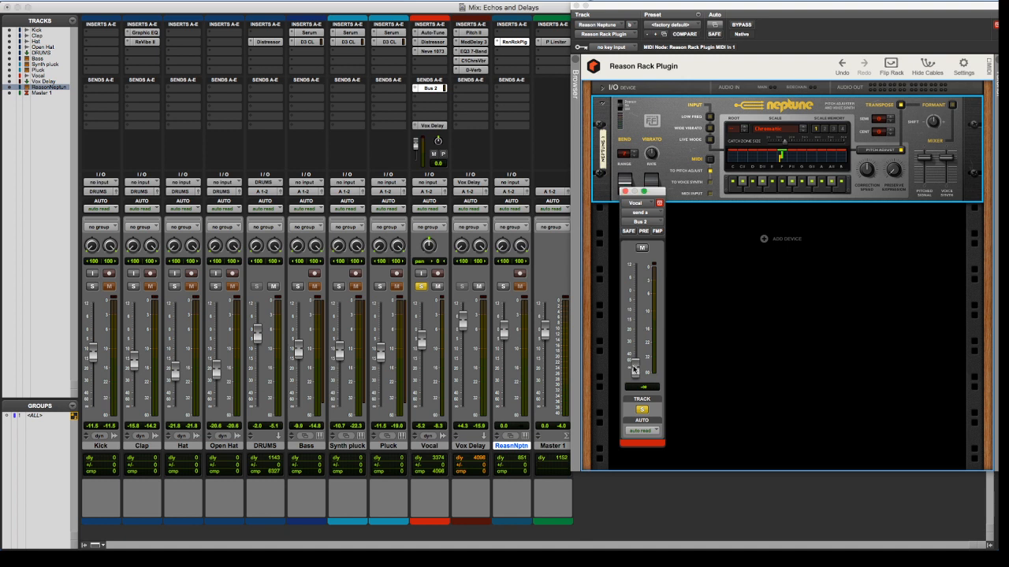
# Rename the Vocal track's Bus 2 send as "Vox Send"
pyautogui.rightClick(432, 86)
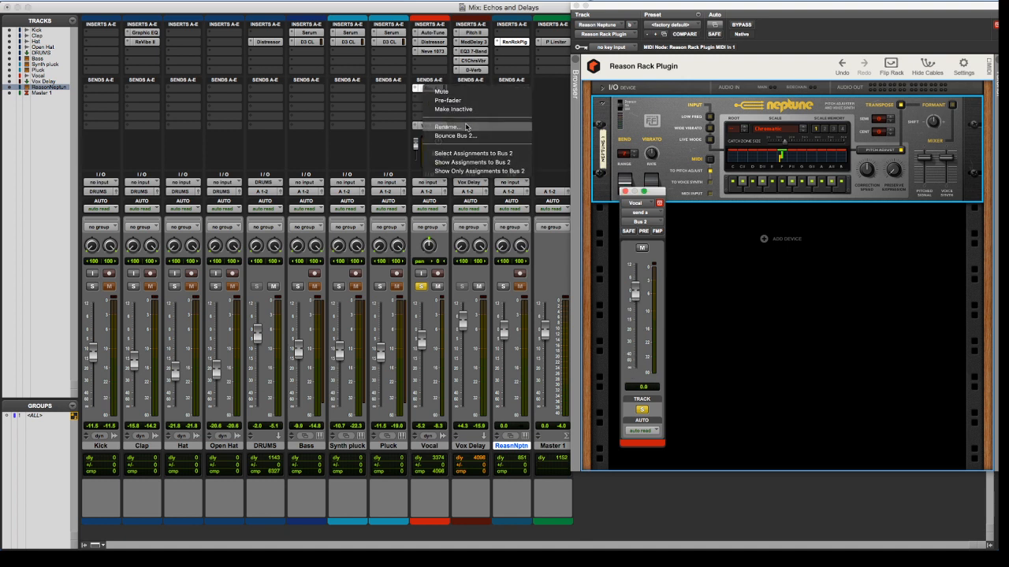
pyautogui.click(466, 126)
pyautogui.write('V')
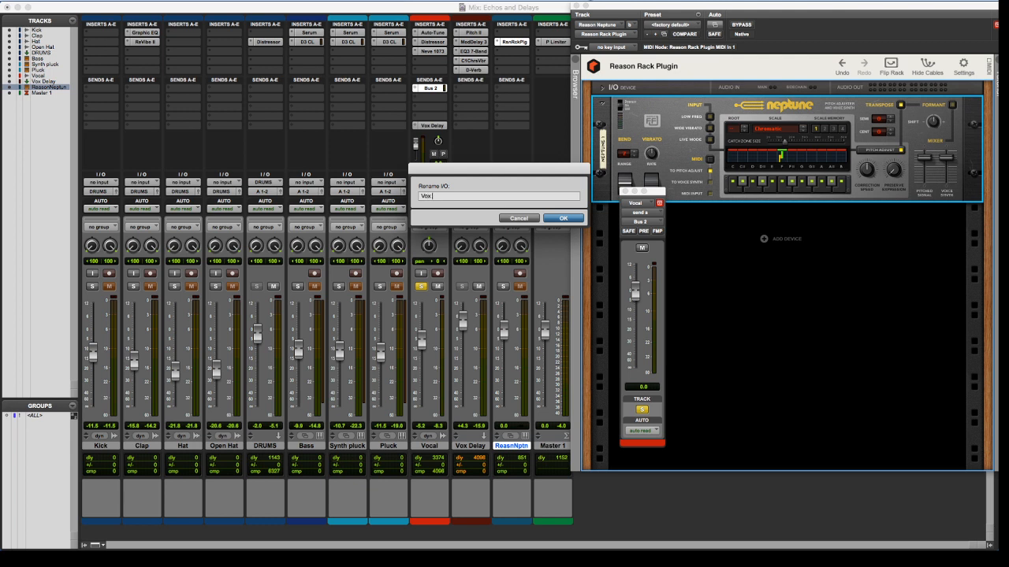
pyautogui.write('ox Send')
pyautogui.press('Return')
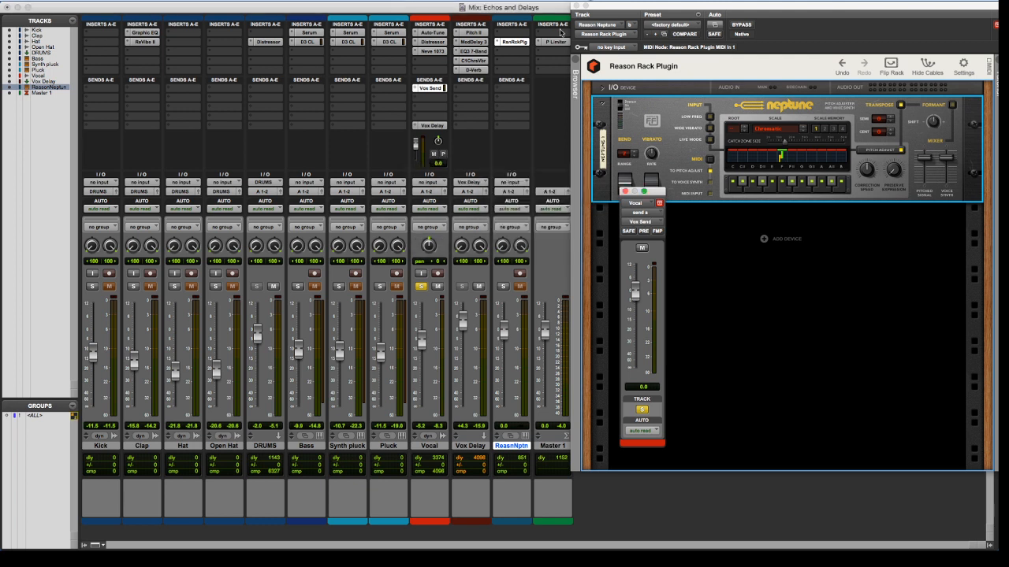
# Set the Reason Rack Plugin's key input to the Vox Send bus and solo the Reason Neptune track
pyautogui.click(611, 47)
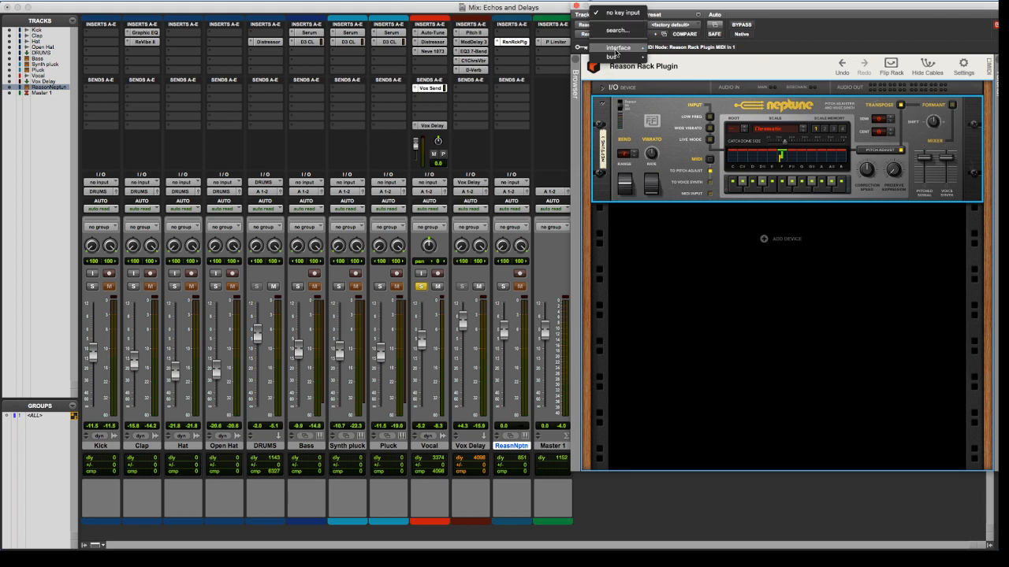
pyautogui.moveTo(614, 57)
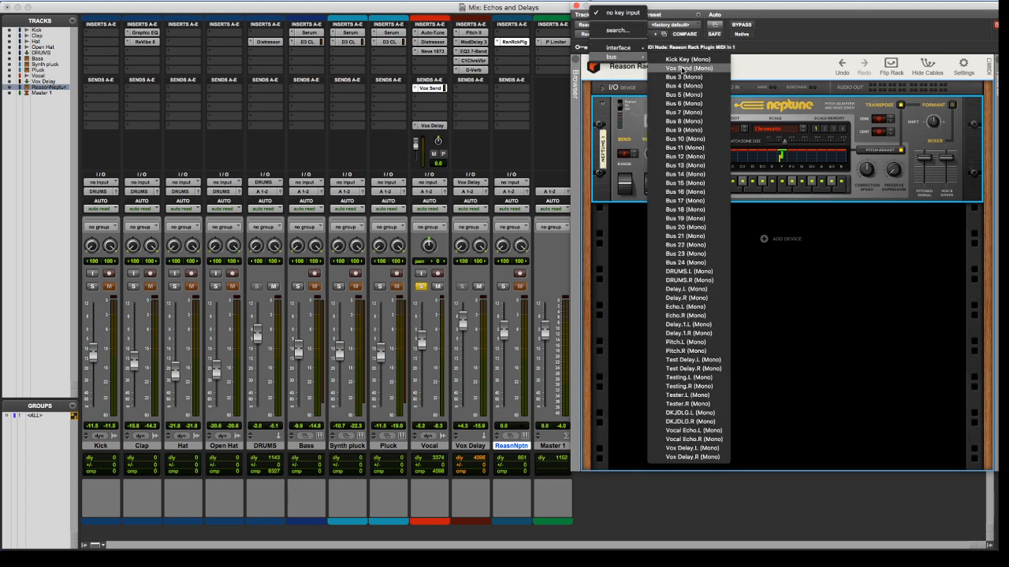
pyautogui.click(682, 69)
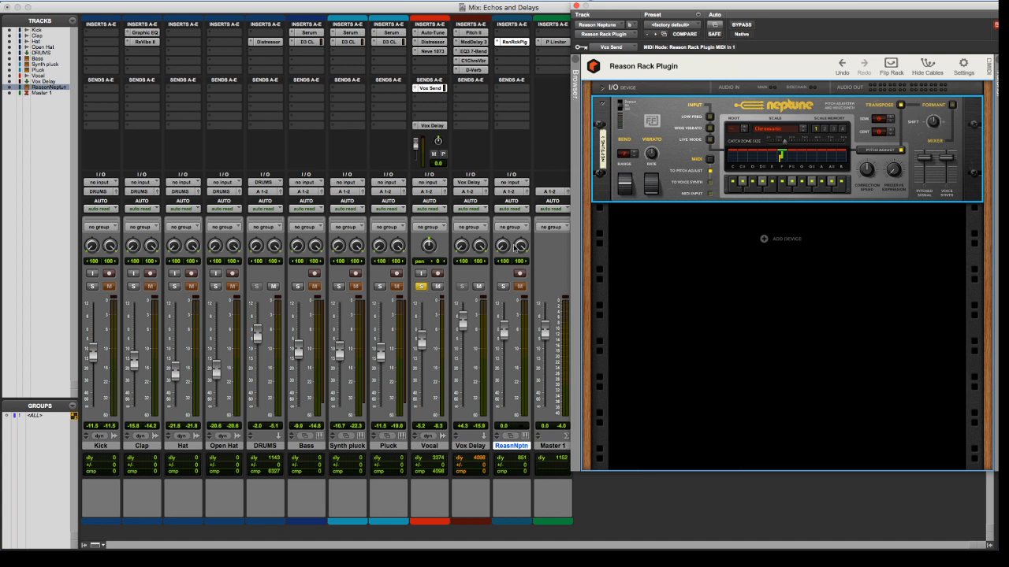
pyautogui.click(502, 286)
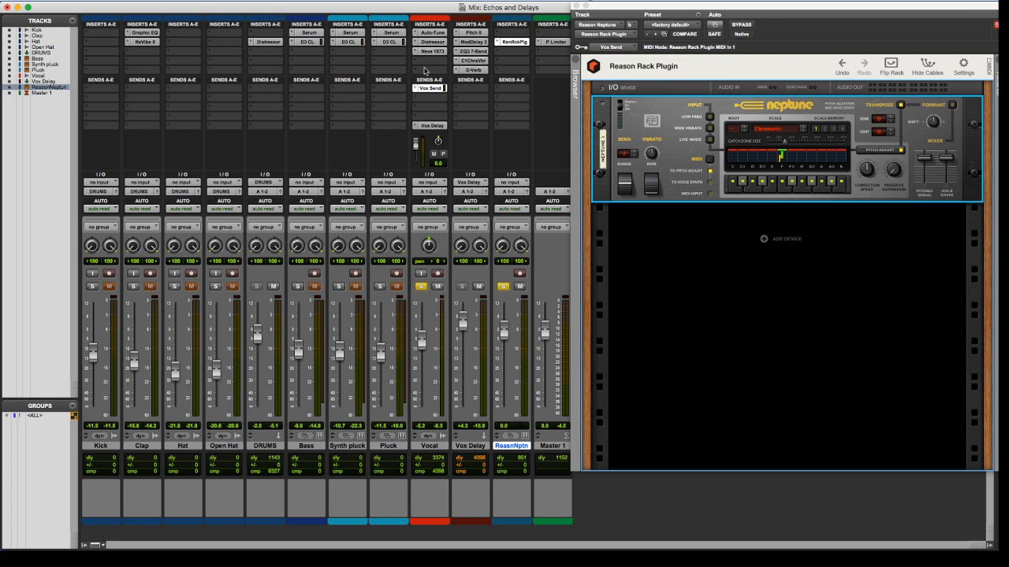
pyautogui.click(420, 61)
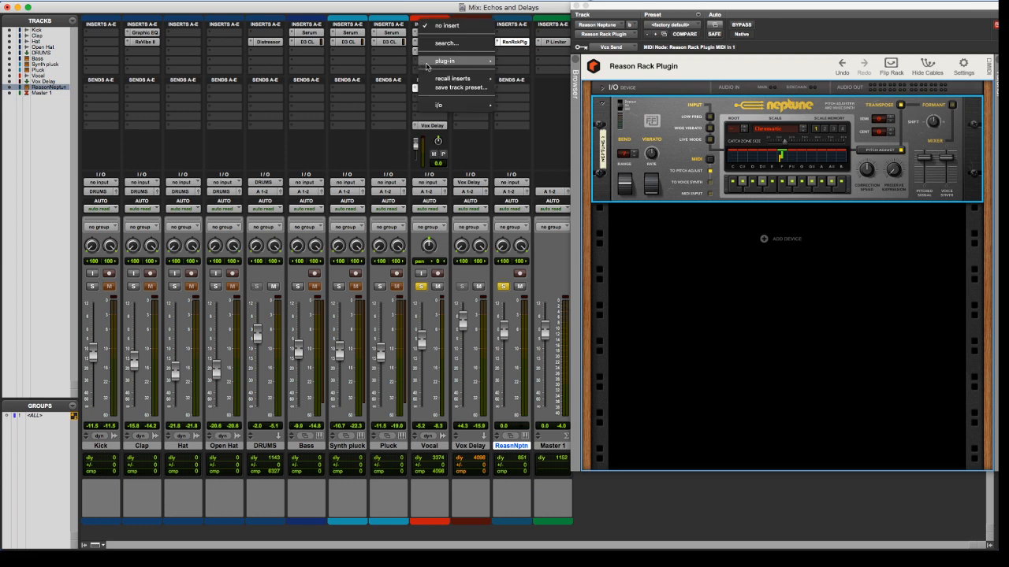
pyautogui.moveTo(461, 61)
pyautogui.moveTo(558, 75)
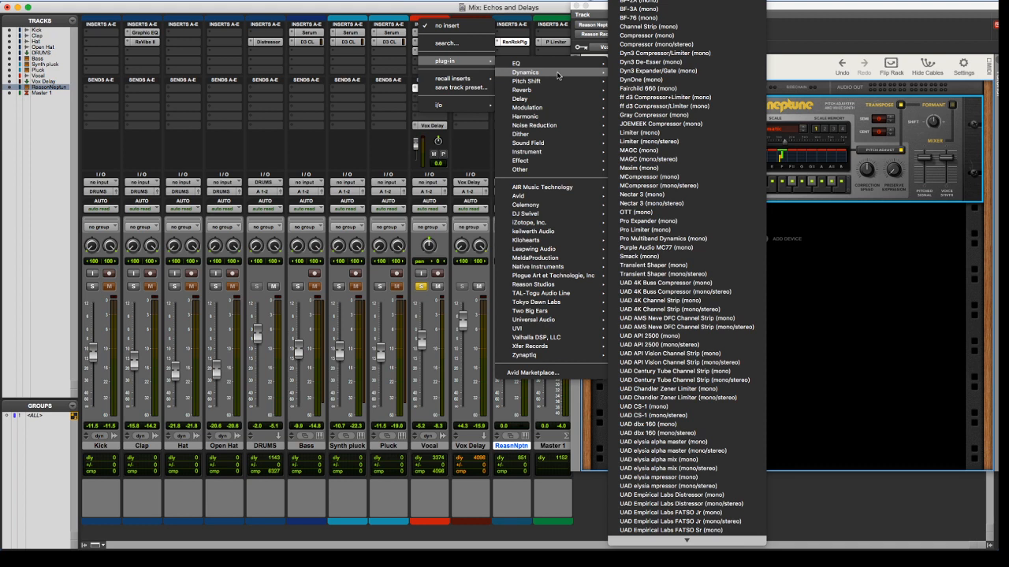
pyautogui.click(808, 19)
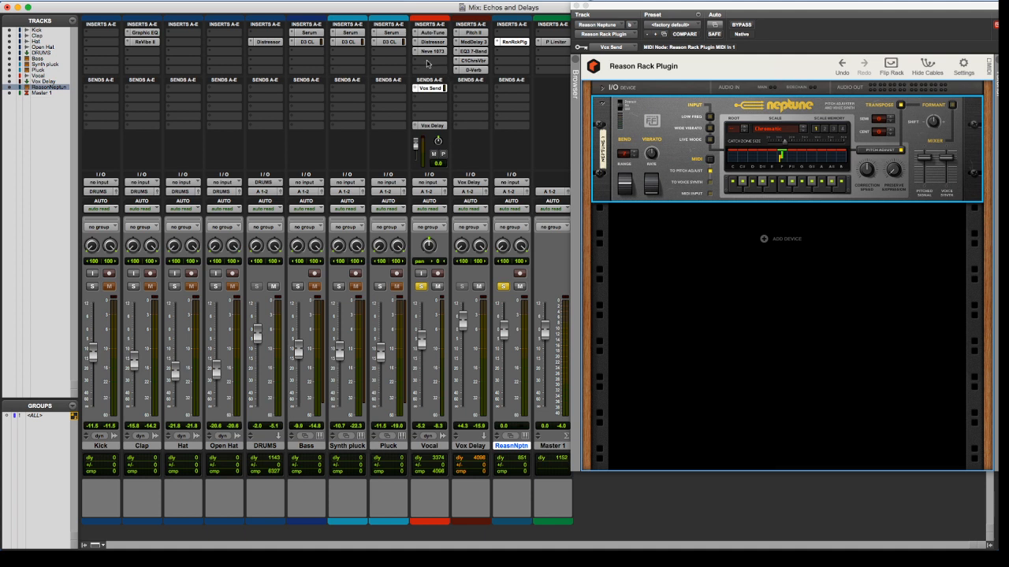
# Insert the mono/stereo Reason Rack Plugin in the Vocal track's first free slot and remove the plug-in from the Reason Neptune track
pyautogui.click(427, 63)
pyautogui.moveTo(442, 80)
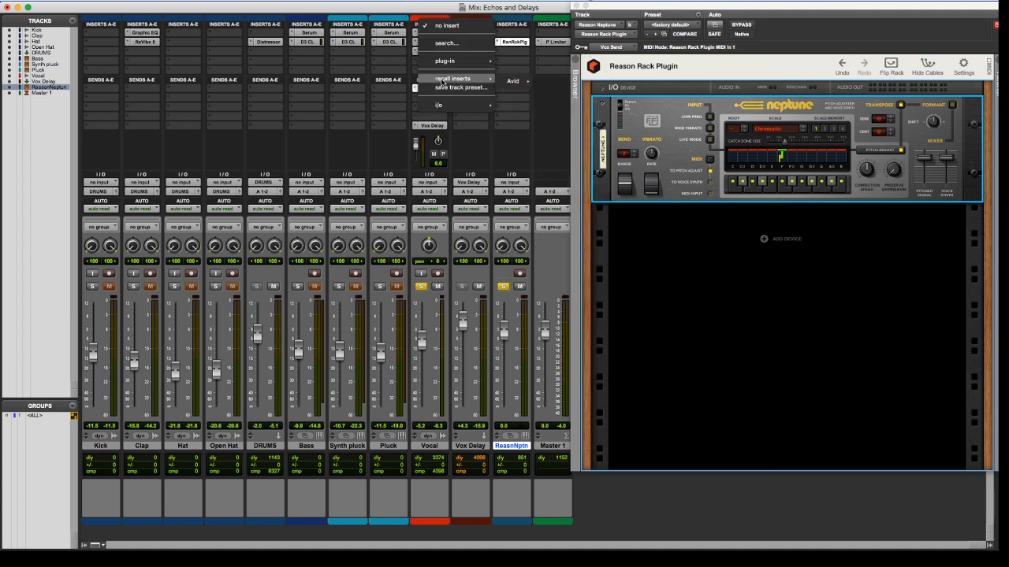
pyautogui.moveTo(448, 62)
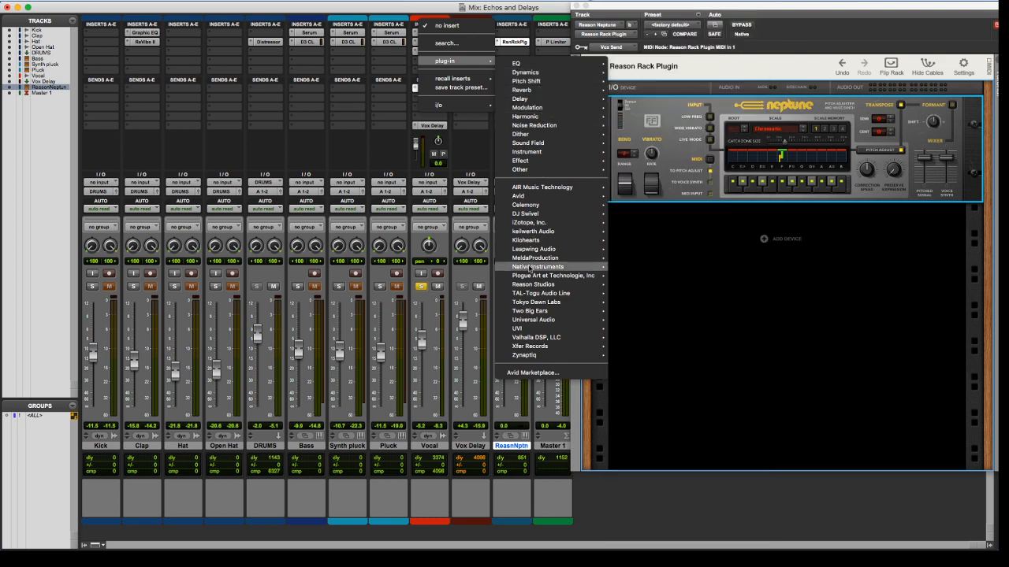
pyautogui.moveTo(540, 284)
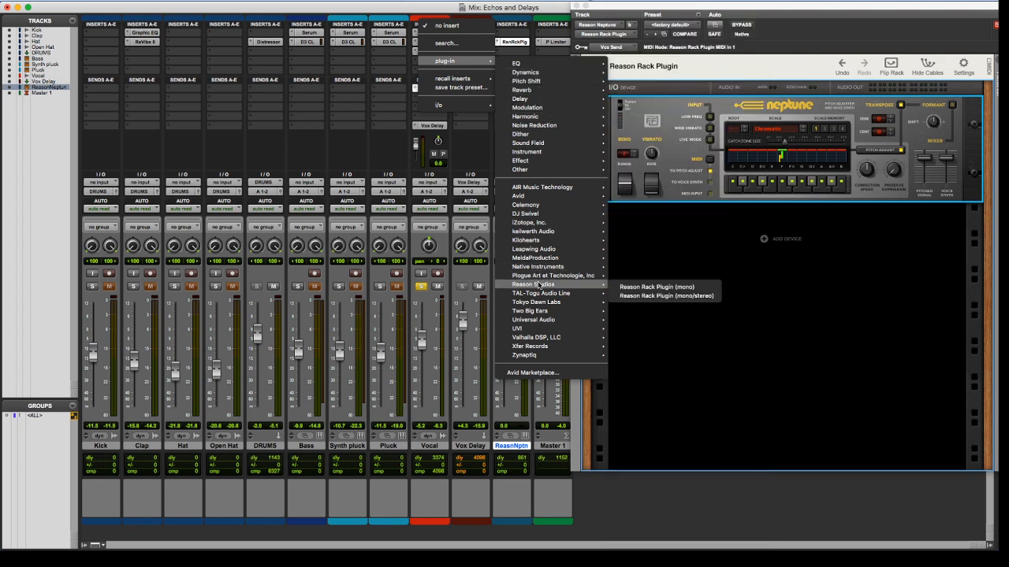
pyautogui.click(639, 296)
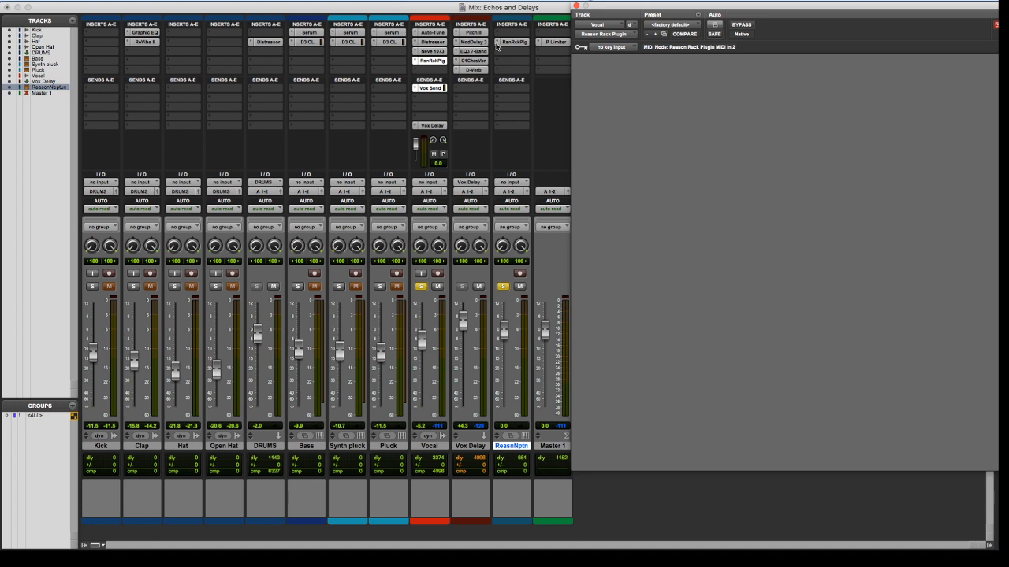
pyautogui.click(505, 50)
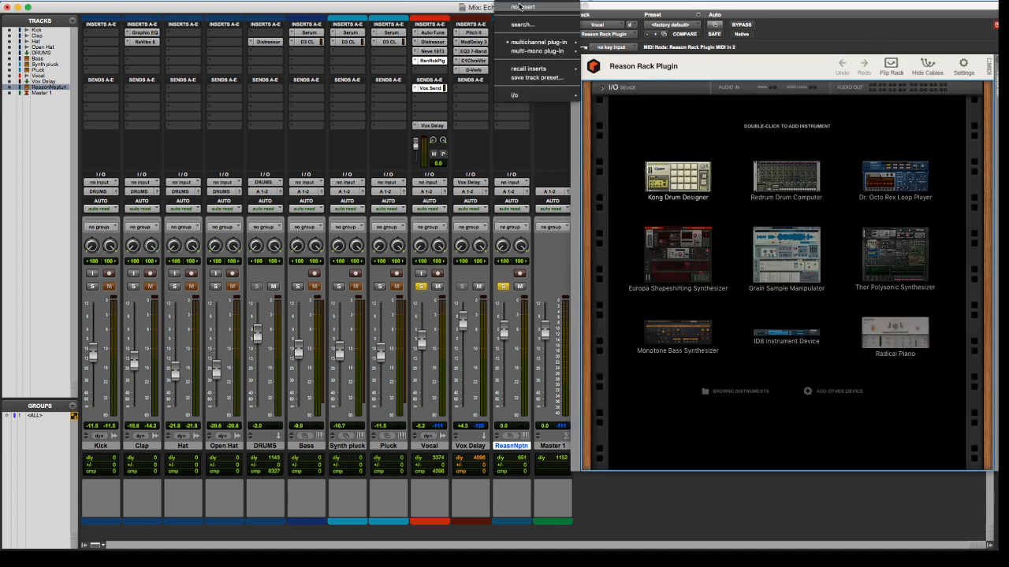
pyautogui.click(519, 7)
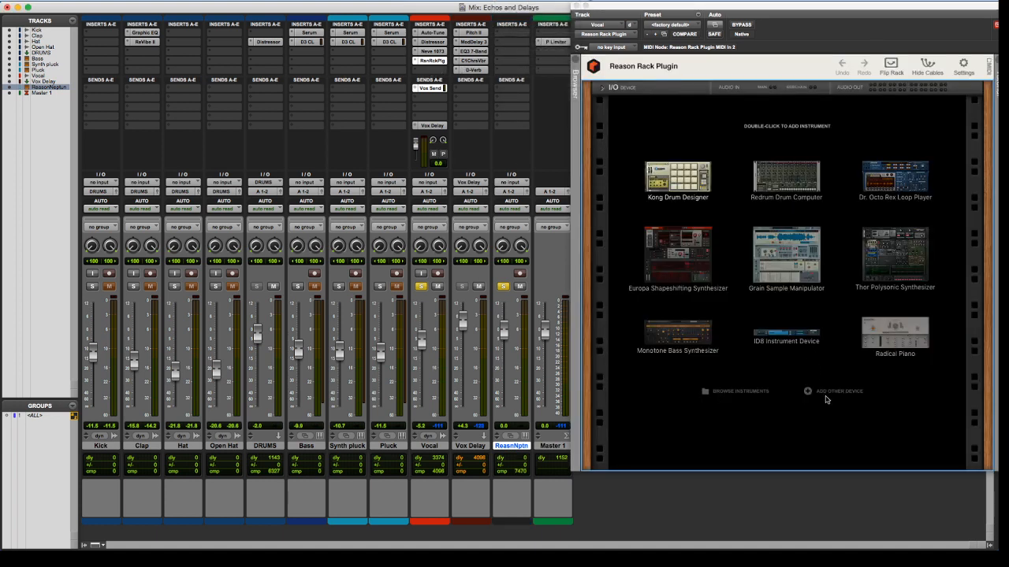
# Add the built-in Neptune Pitch Adjuster effect to the Vocal track's Reason rack
pyautogui.click(825, 397)
pyautogui.moveTo(847, 437)
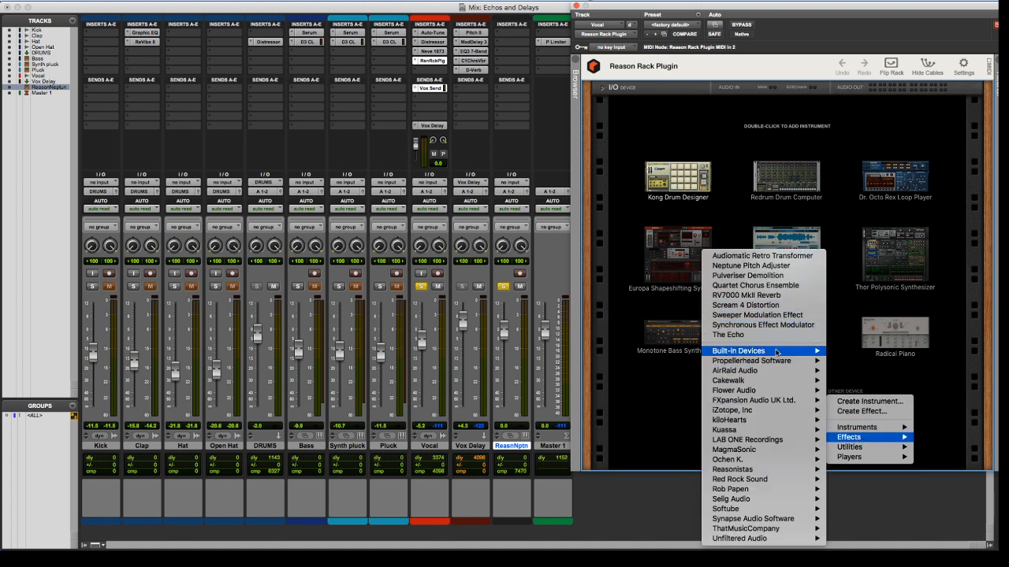
pyautogui.moveTo(776, 352)
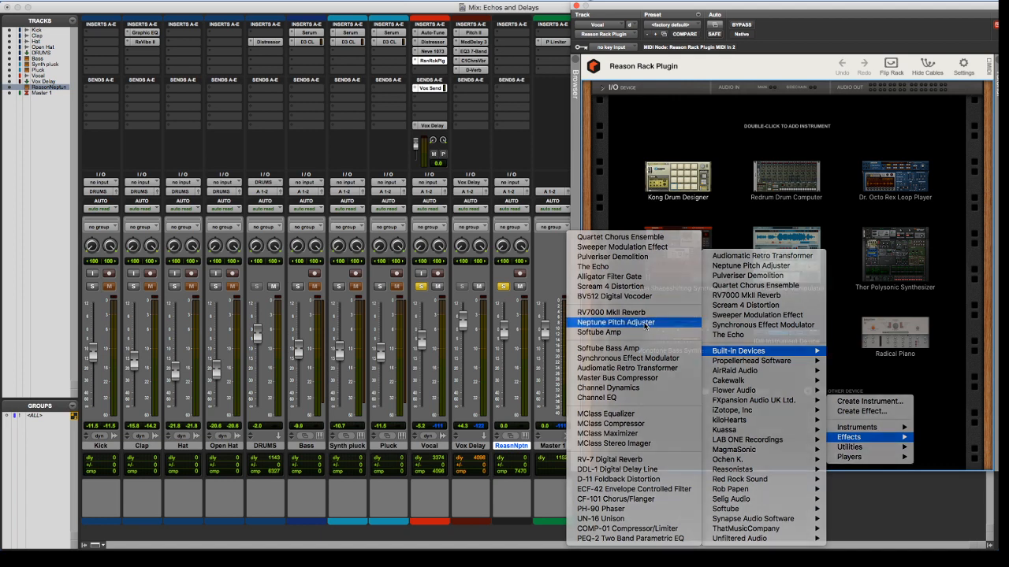
pyautogui.click(644, 322)
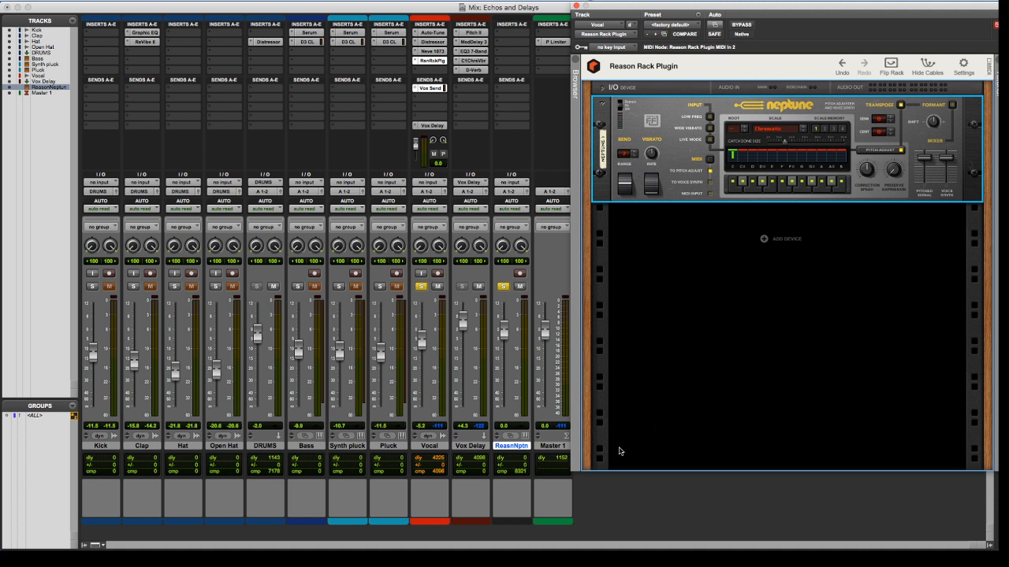
# Show the Instrument section on the mixer channels
pyautogui.click(521, 447)
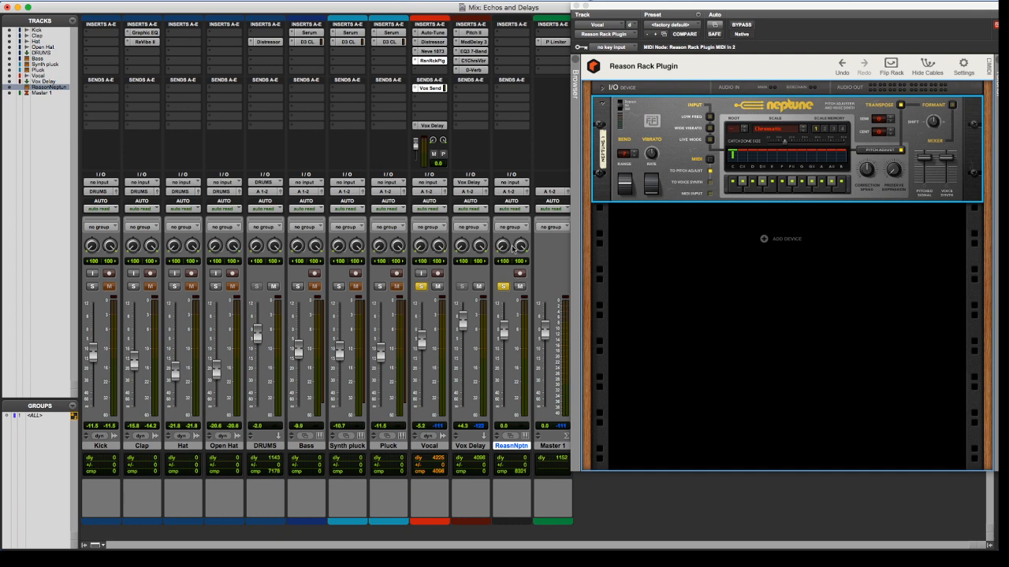
pyautogui.click(143, 1)
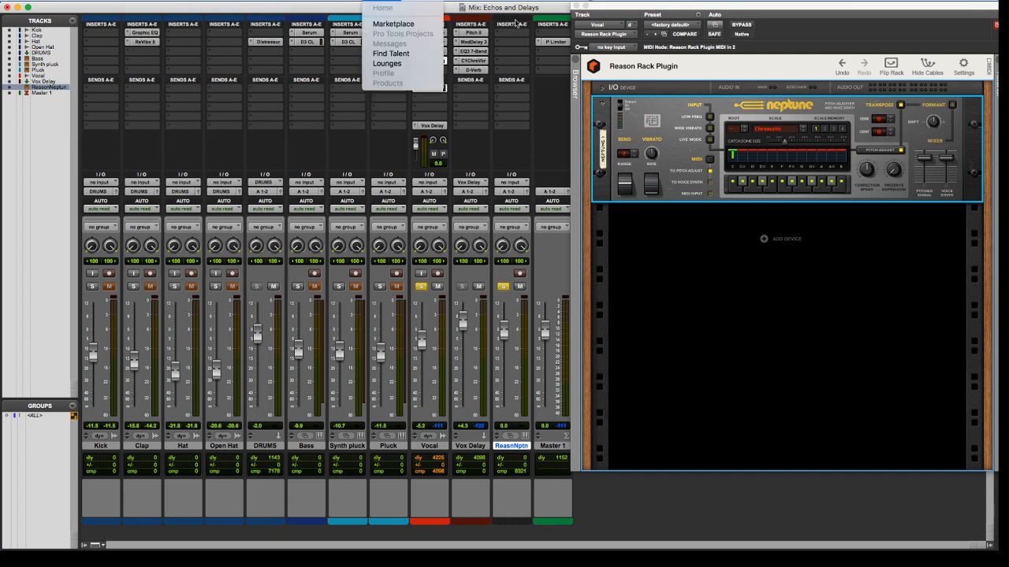
pyautogui.rightClick(510, 26)
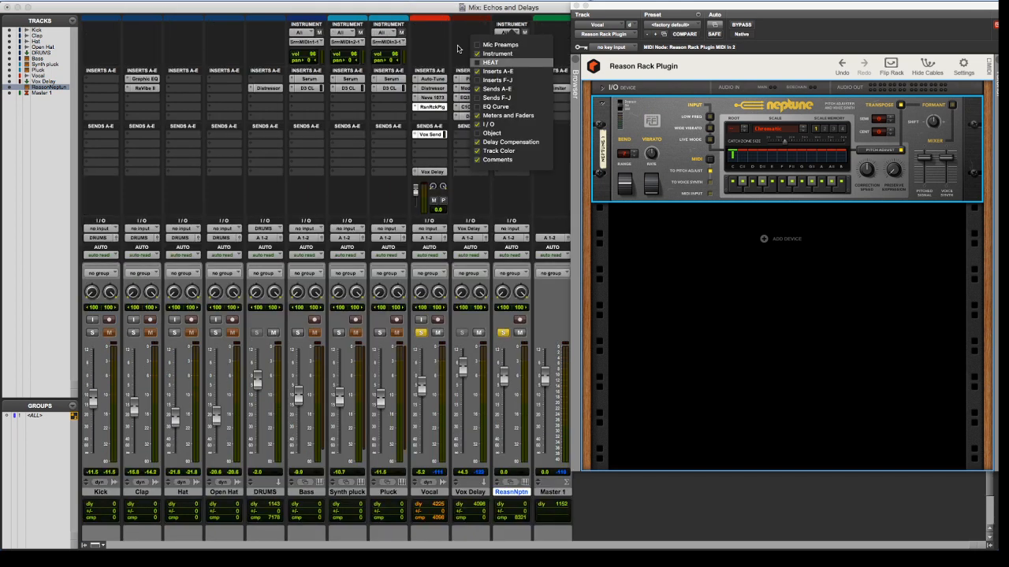
pyautogui.click(497, 53)
# Set the Reason Neptune track's MIDI input to Vocal - Reason Rack Plugin MIDI Out 2, all channels, and play the session
pyautogui.click(517, 33)
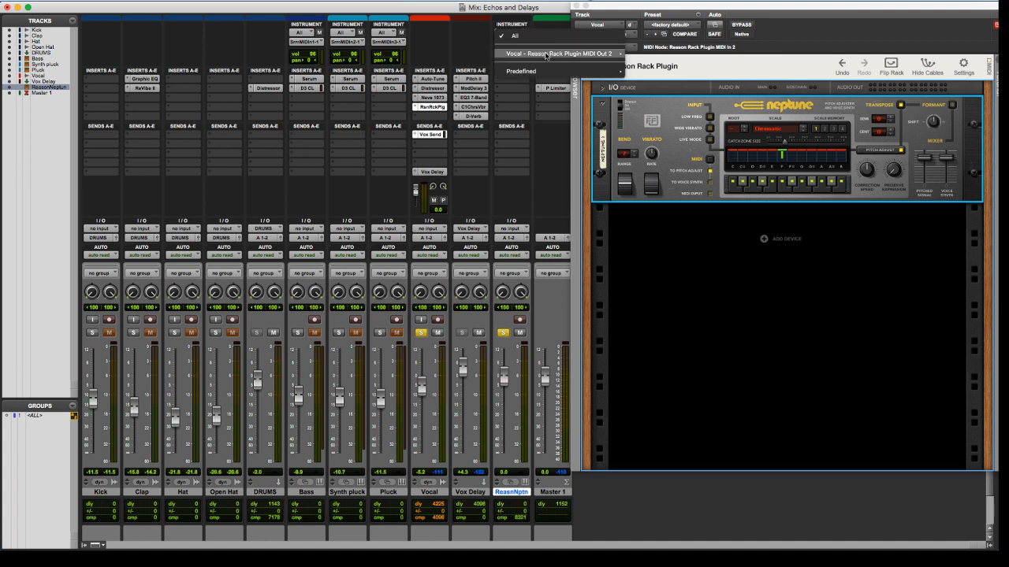
pyautogui.moveTo(547, 56)
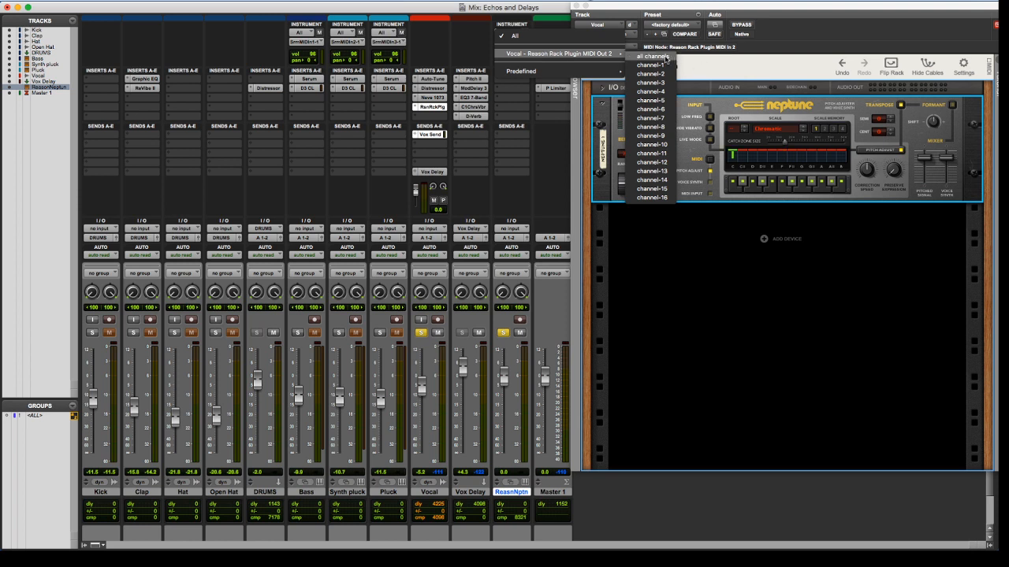
pyautogui.click(666, 57)
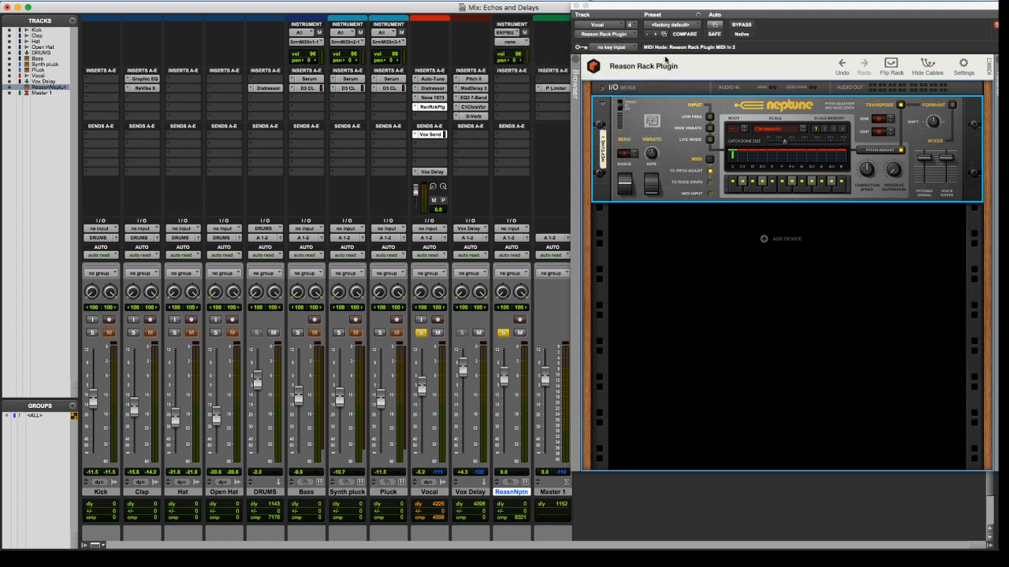
pyautogui.press('space')
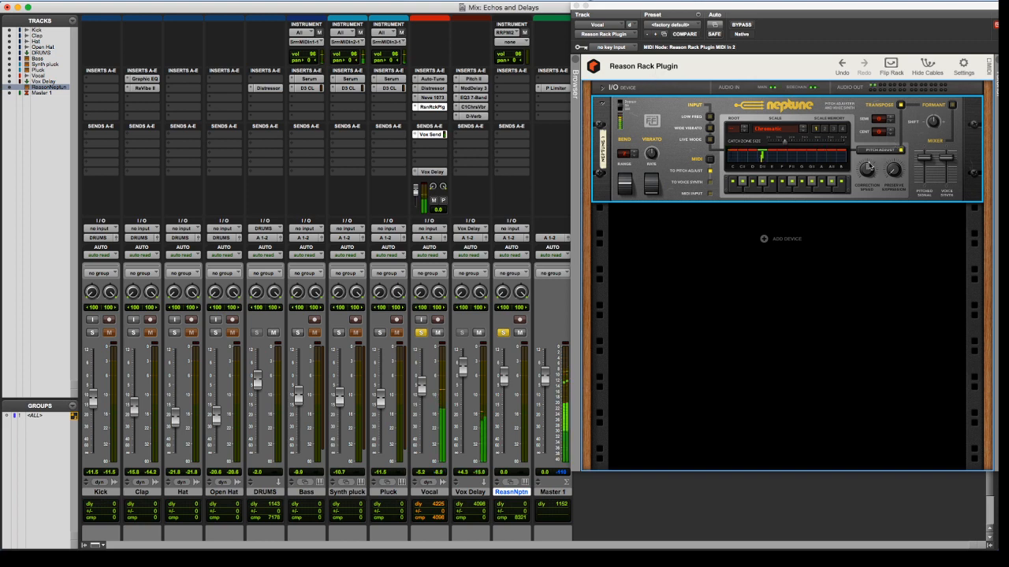
# Copy the Inst 1-05 clip from the Synth pluck track onto the ReasonNeptune track in the Edit window and audition it
pyautogui.press('super+equal')
pyautogui.scroll(-4, 473, 360)
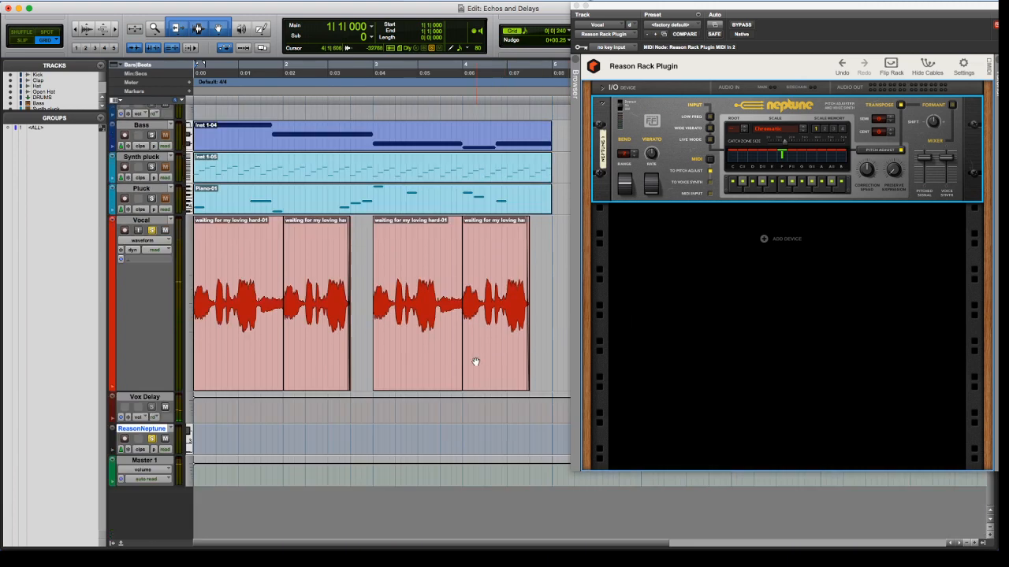
pyautogui.scroll(4, 410, 339)
pyautogui.scroll(-2, 370, 318)
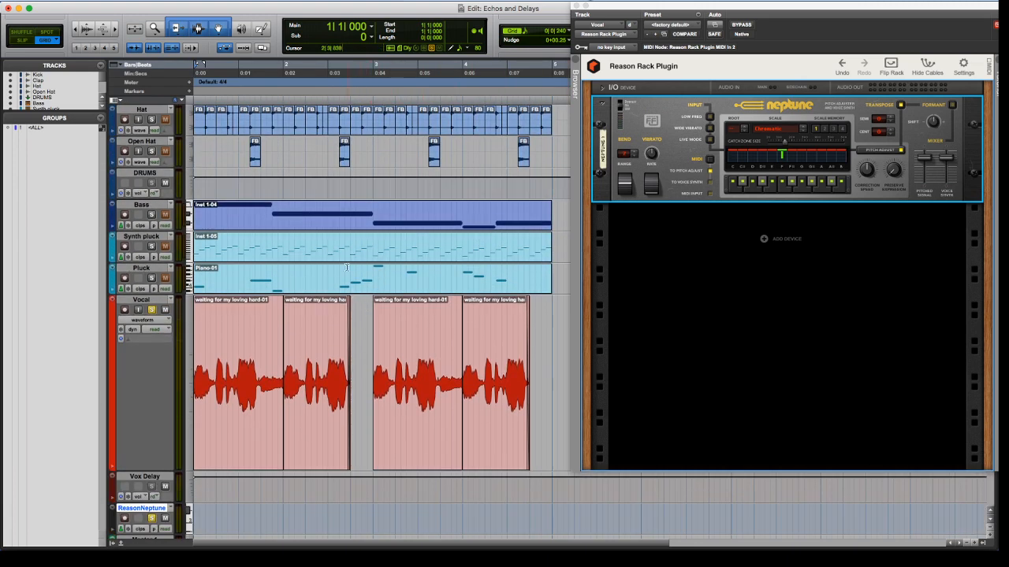
pyautogui.click(342, 254)
pyautogui.moveTo(309, 476); pyautogui.dragTo(309, 513)
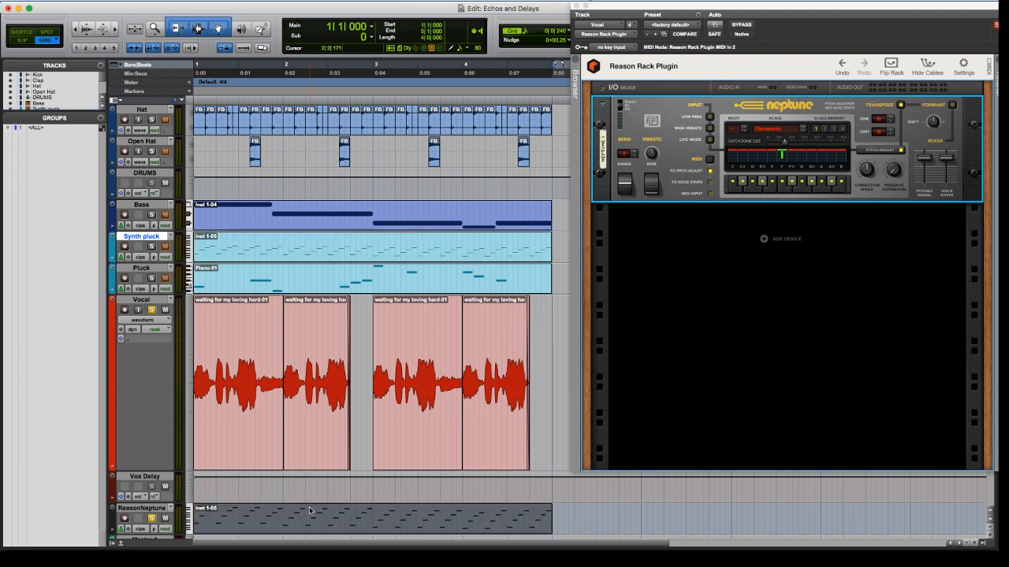
pyautogui.click(310, 506)
pyautogui.press('space')
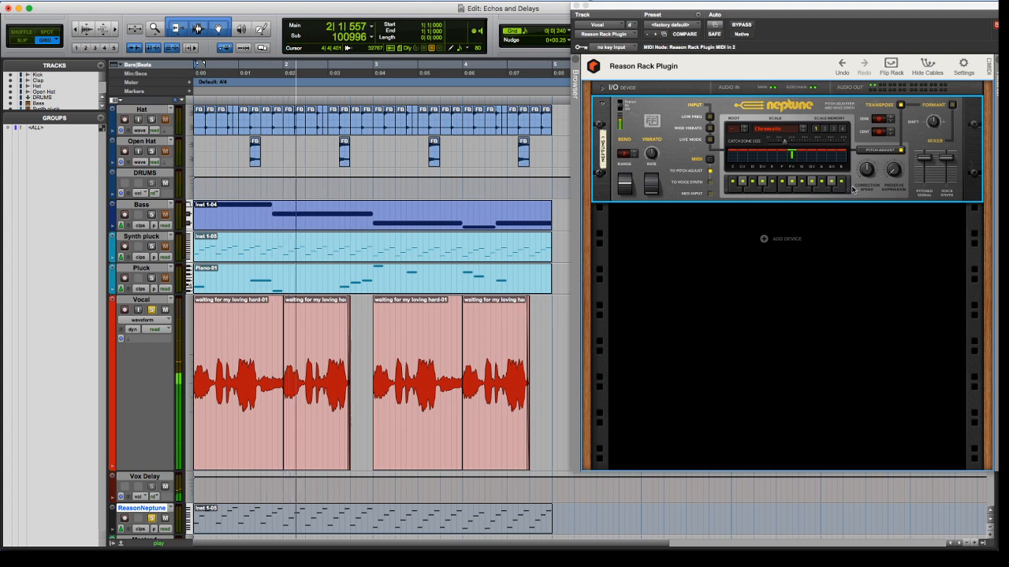
pyautogui.press('space')
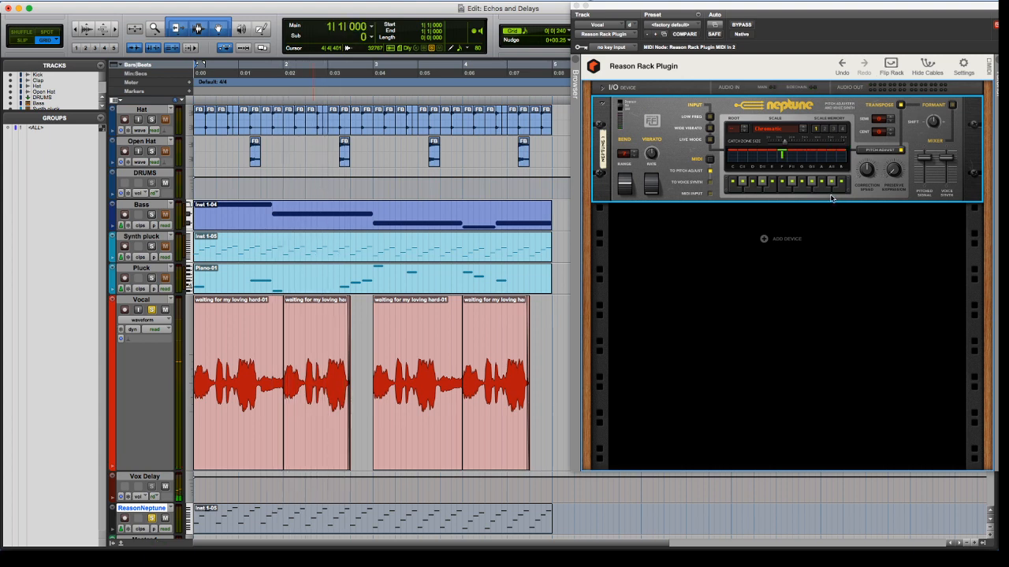
# In the mixer, set the Reason Neptune track's MIDI input to All and its output to the Vocal's Reason Rack Plugin MIDI In 2, channel-1
pyautogui.press('super+equal')
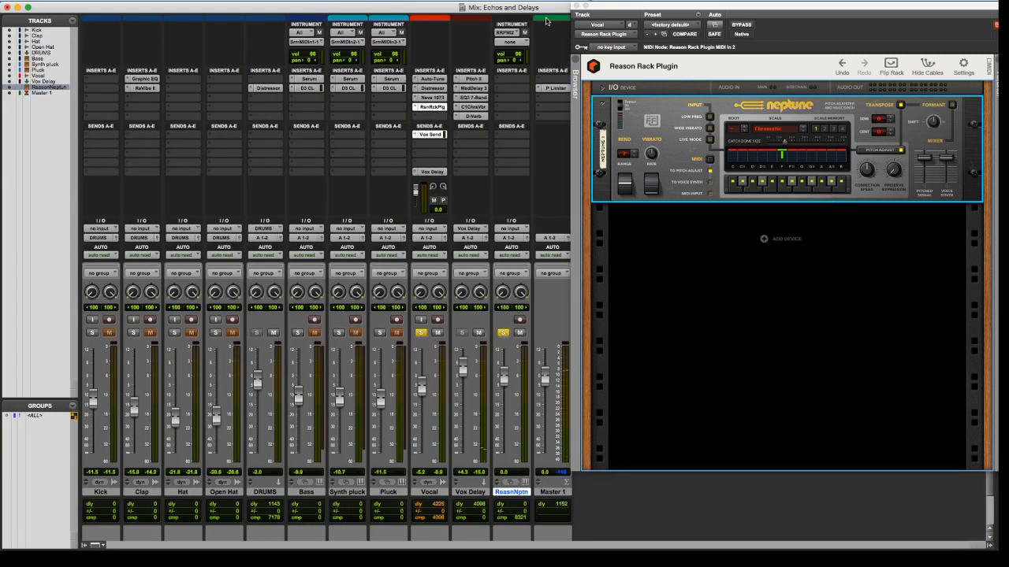
pyautogui.click(514, 33)
pyautogui.click(526, 22)
pyautogui.click(517, 43)
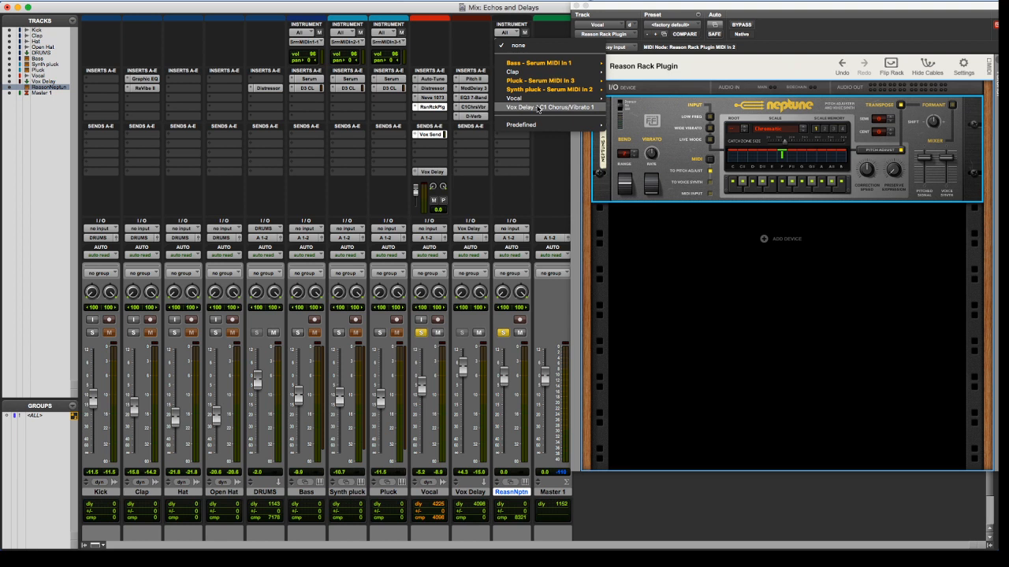
pyautogui.moveTo(541, 98)
pyautogui.moveTo(653, 111)
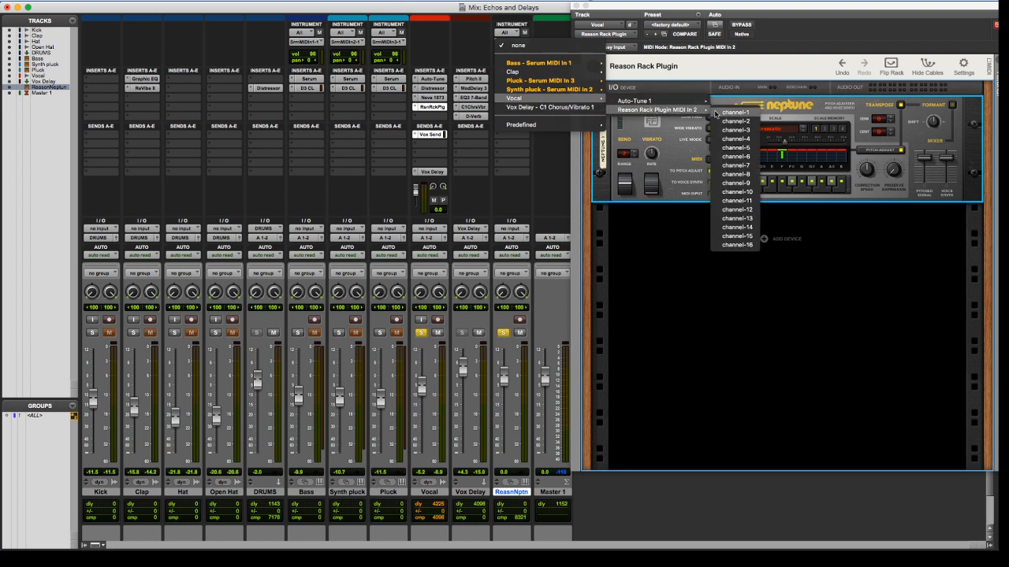
pyautogui.click(715, 113)
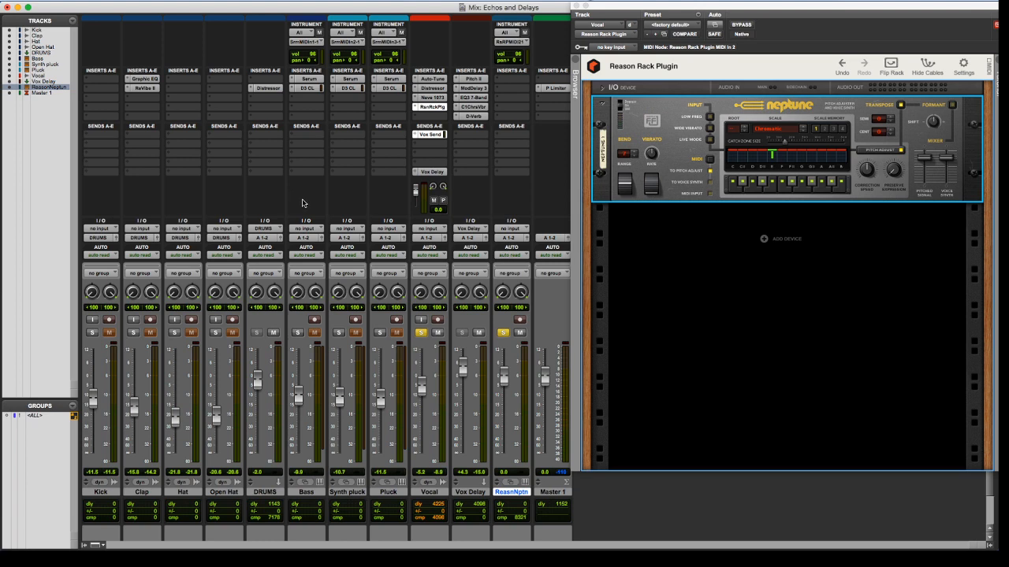
# Return to the Edit window and switch Neptune's MIDI routing to Voice Synth
pyautogui.press('super+equal')
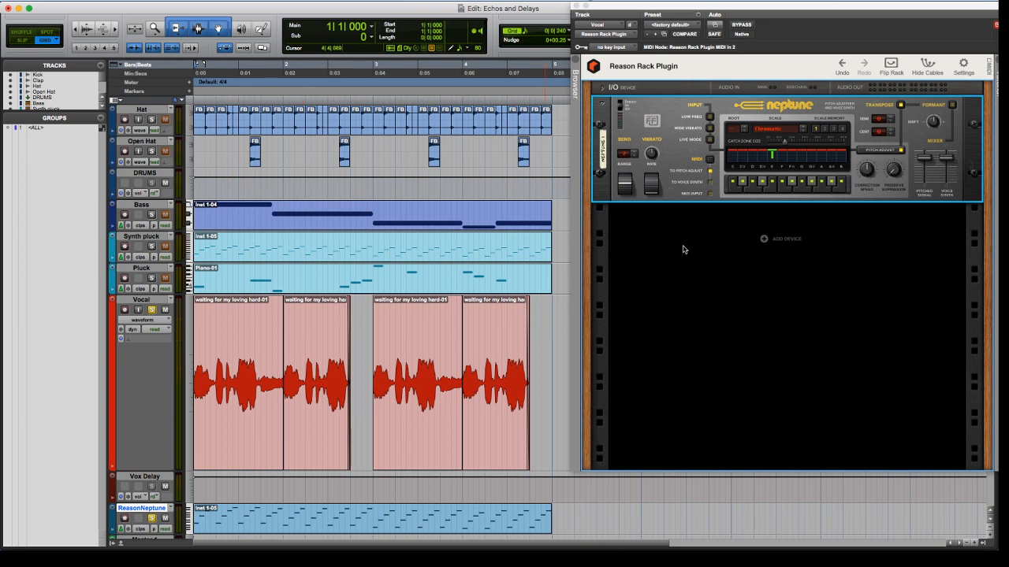
pyautogui.click(710, 181)
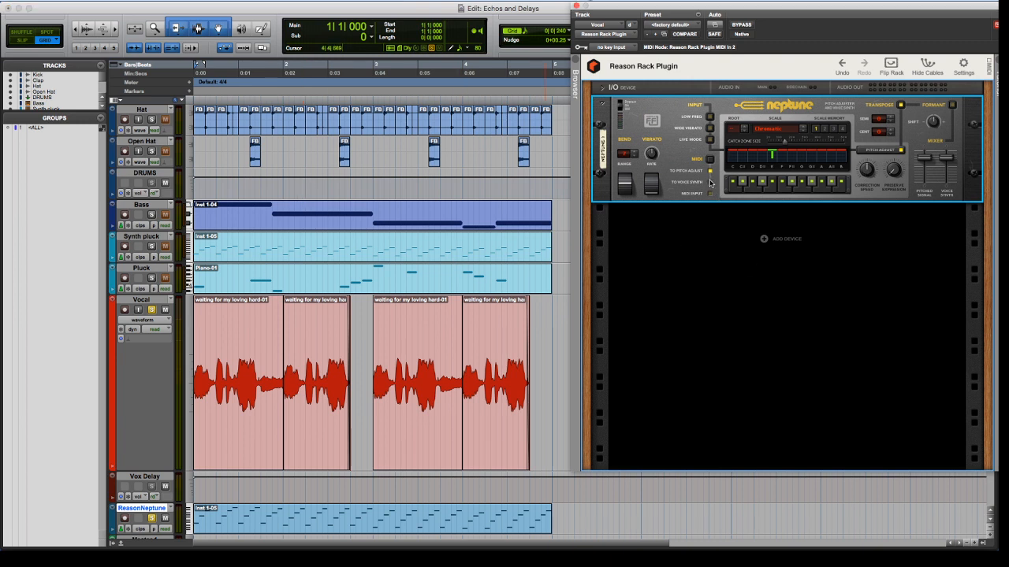
pyautogui.click(710, 182)
# Place the Inst 1-02 clip from the Synth pluck track at the start of the ReasonNeptune track, replacing its current clip
pyautogui.hscroll(3, 543, 225)
pyautogui.press('super+bracketleft')
pyautogui.press('super+bracketleft')
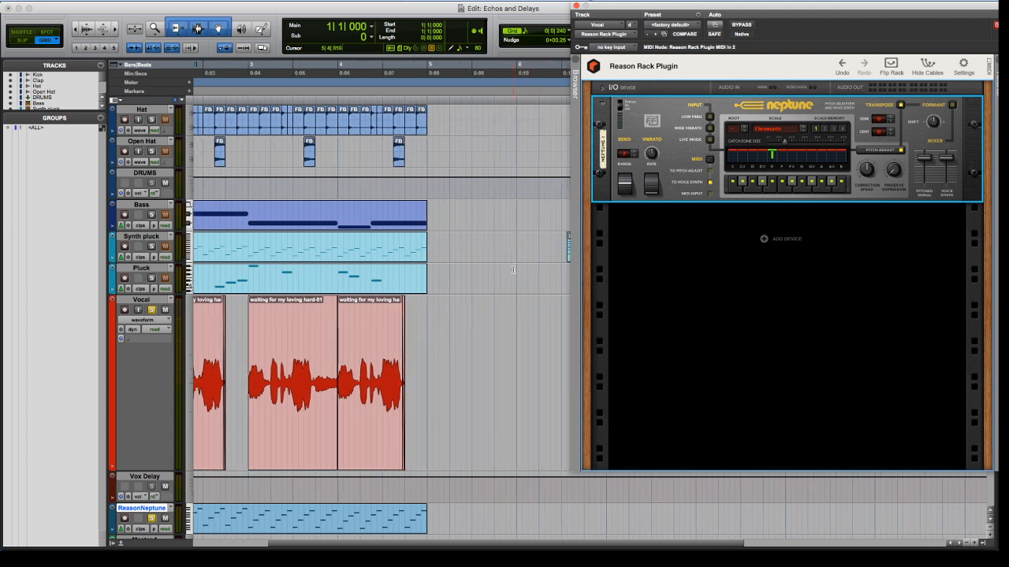
pyautogui.click(366, 253)
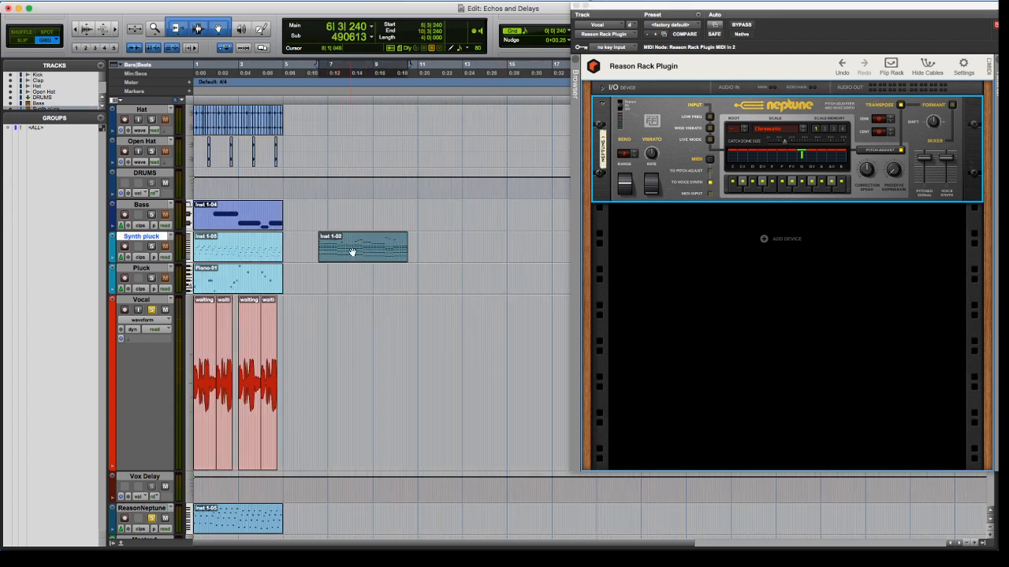
pyautogui.moveTo(352, 252); pyautogui.dragTo(358, 396)
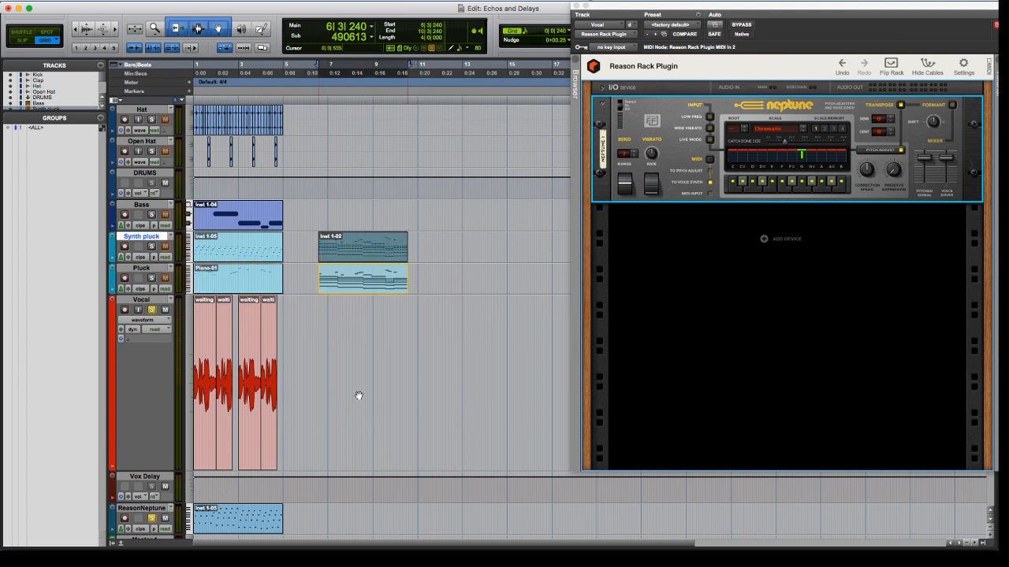
pyautogui.press('super+z')
pyautogui.press('super+z')
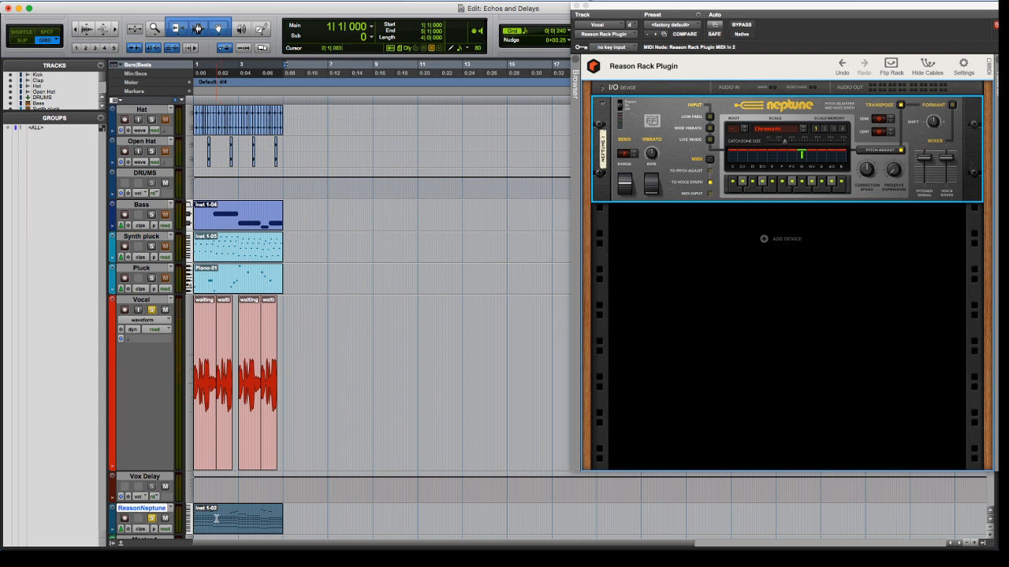
# Play the soloed Vocal and ReasonNeptune tracks to audition the voice synth with the new clip
pyautogui.press('space')
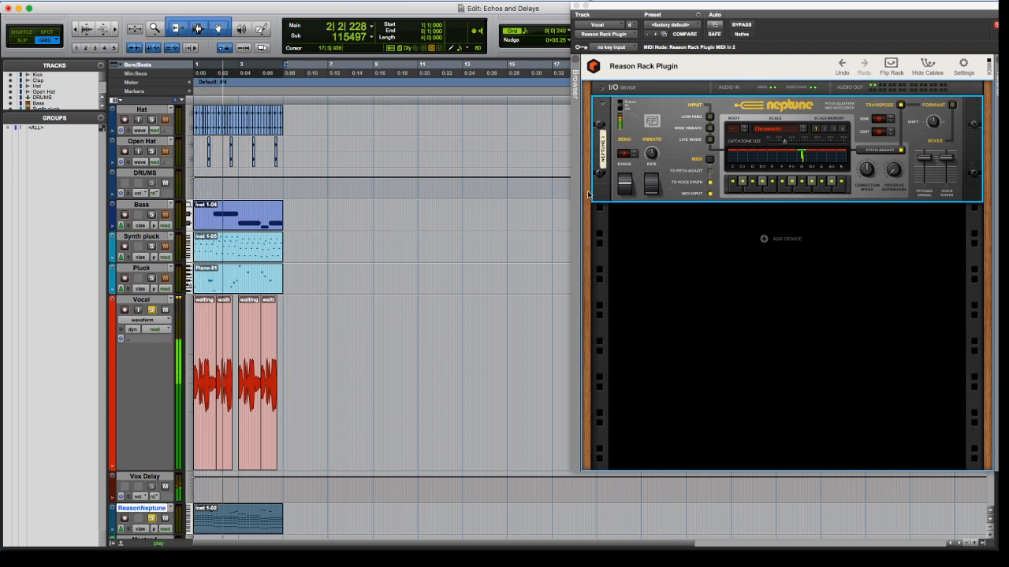
pyautogui.press('super+bracketright')
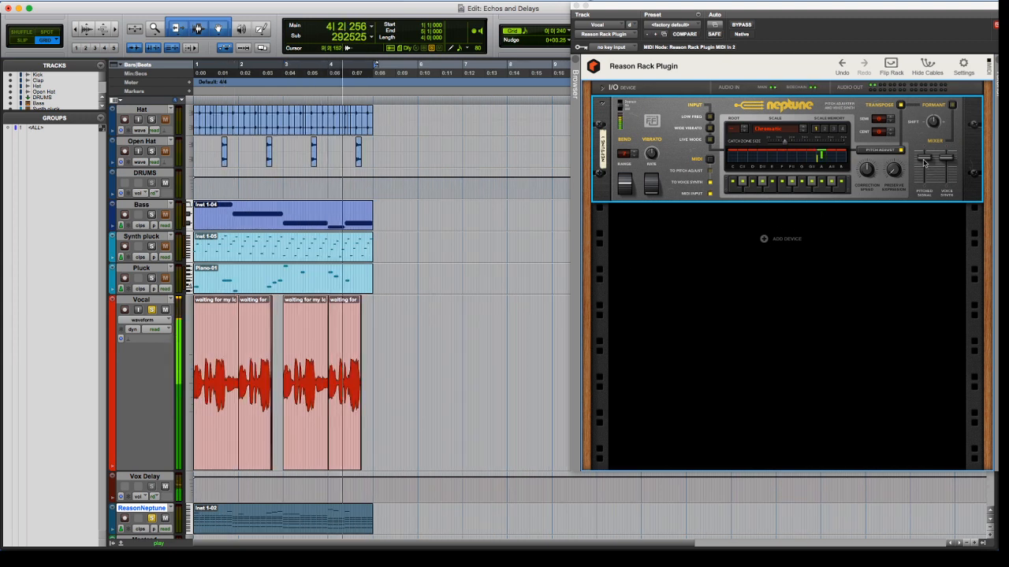
pyautogui.press('space')
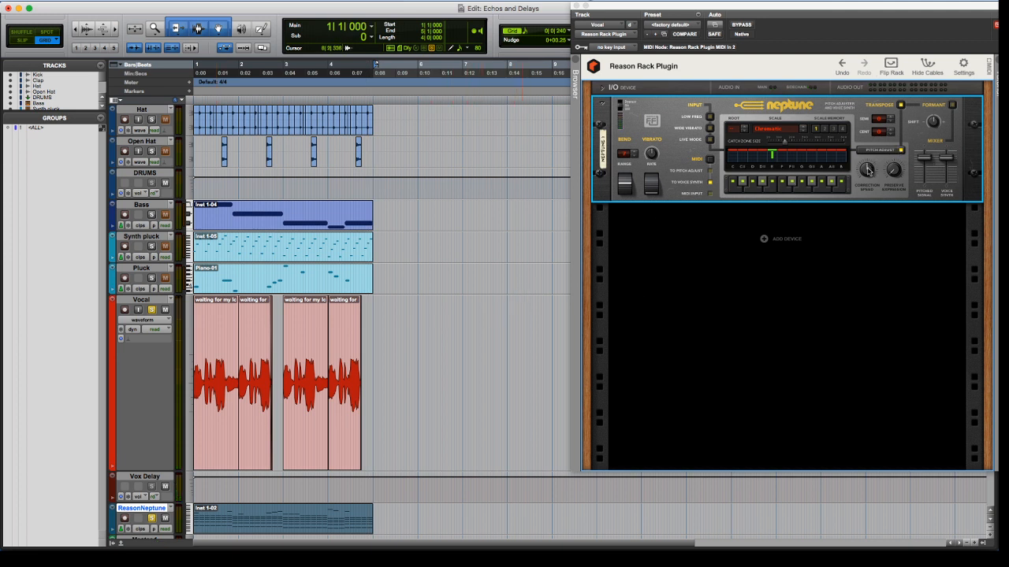
pyautogui.click(867, 171)
# Turn on Neptune's formant section and try out different formant shift amounts during playback
pyautogui.press('space')
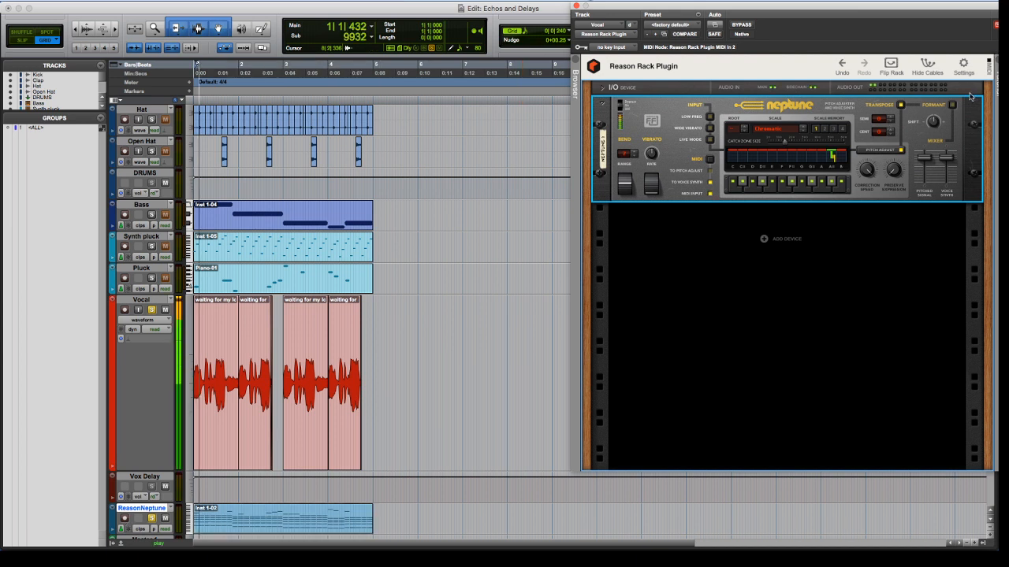
pyautogui.moveTo(934, 119)
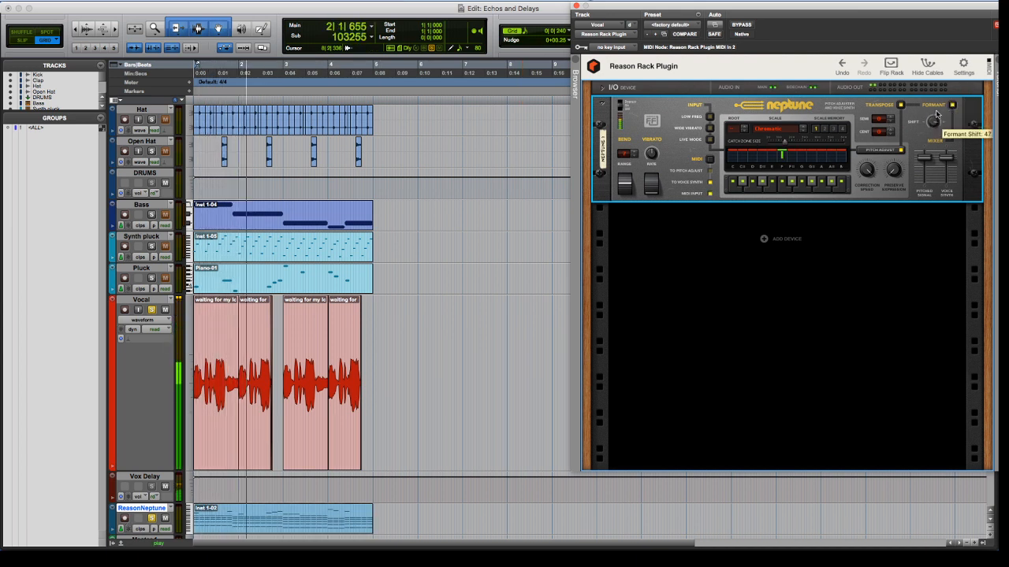
pyautogui.moveTo(933, 119)
pyautogui.mouseDown()
pyautogui.moveTo(928, 144)
pyautogui.moveTo(936, 121)
pyautogui.mouseUp()
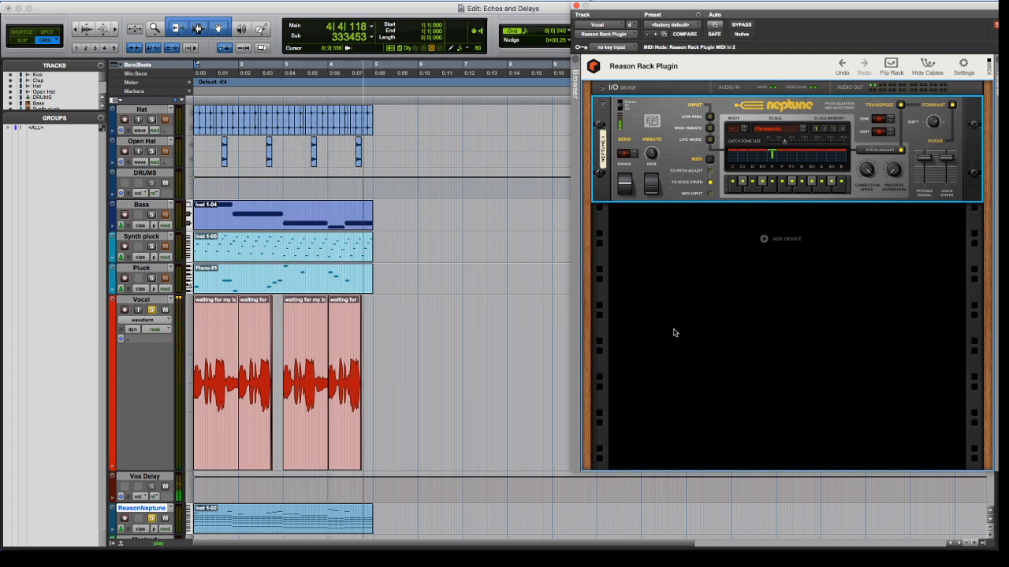
pyautogui.press('space')
pyautogui.press('t')
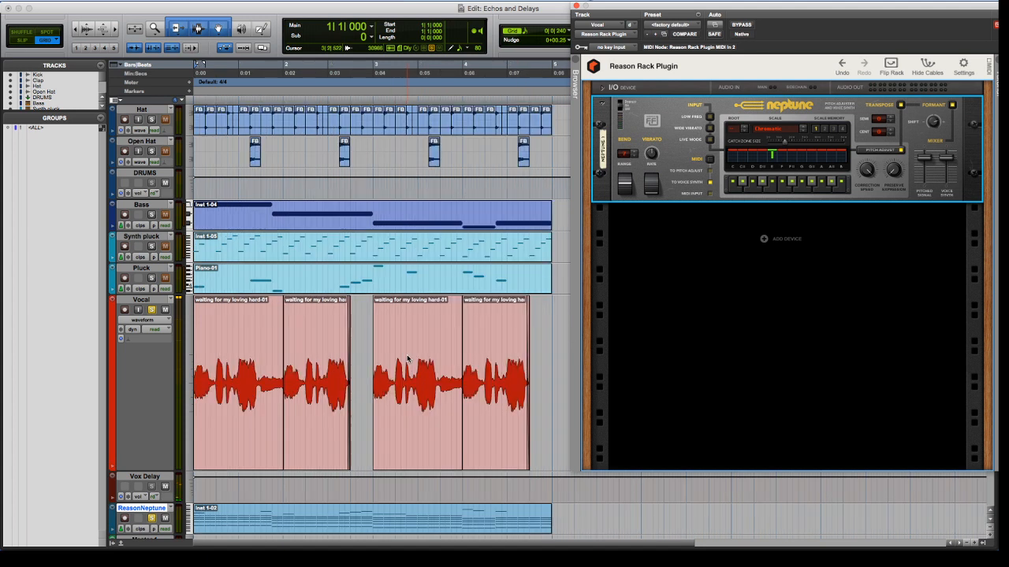
# Unsolo the Vocal and ReasonNeptune tracks and play the full mix from the start
pyautogui.scroll(-3, 431, 345)
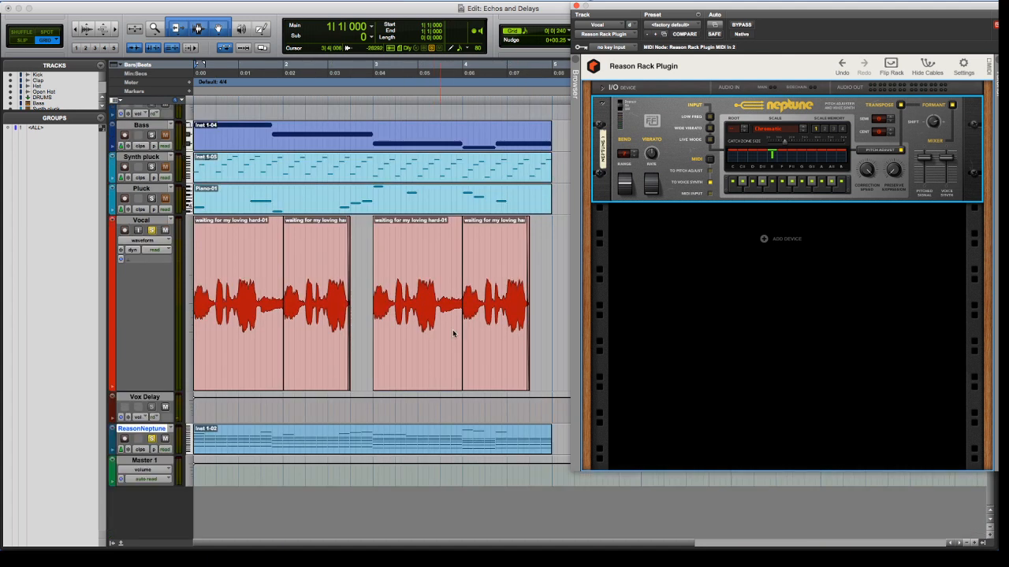
pyautogui.click(151, 232)
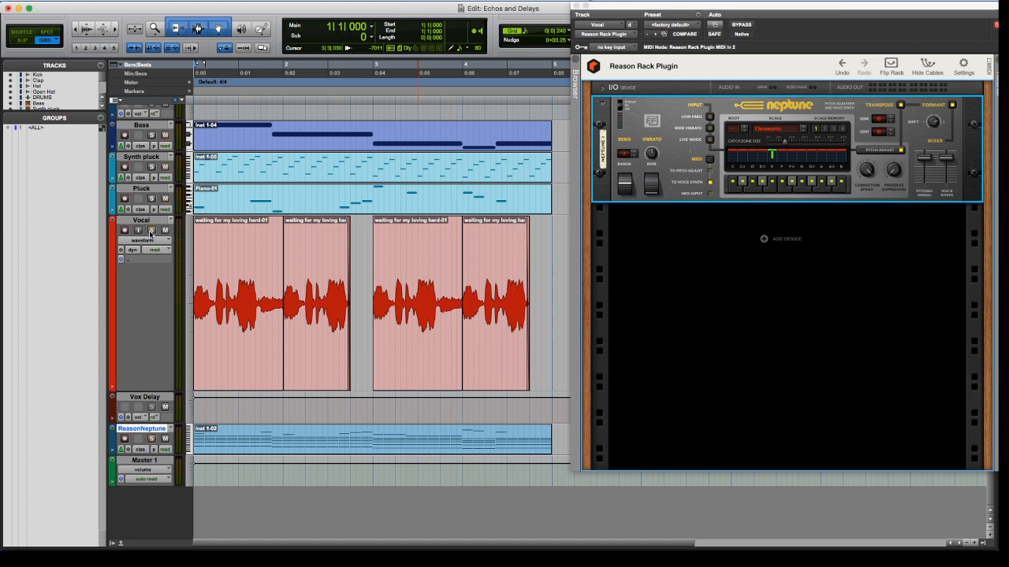
pyautogui.press('space')
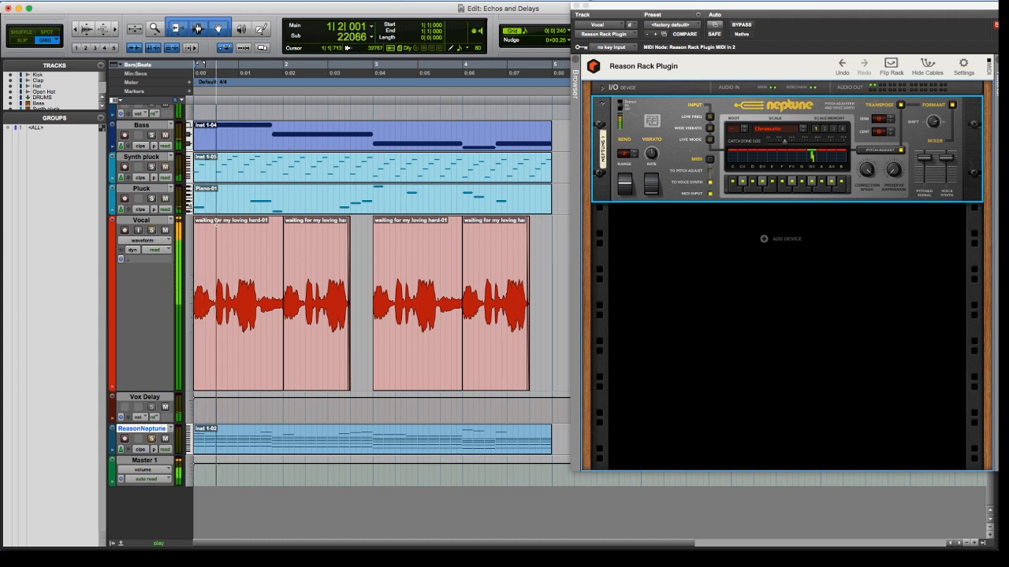
pyautogui.press('space')
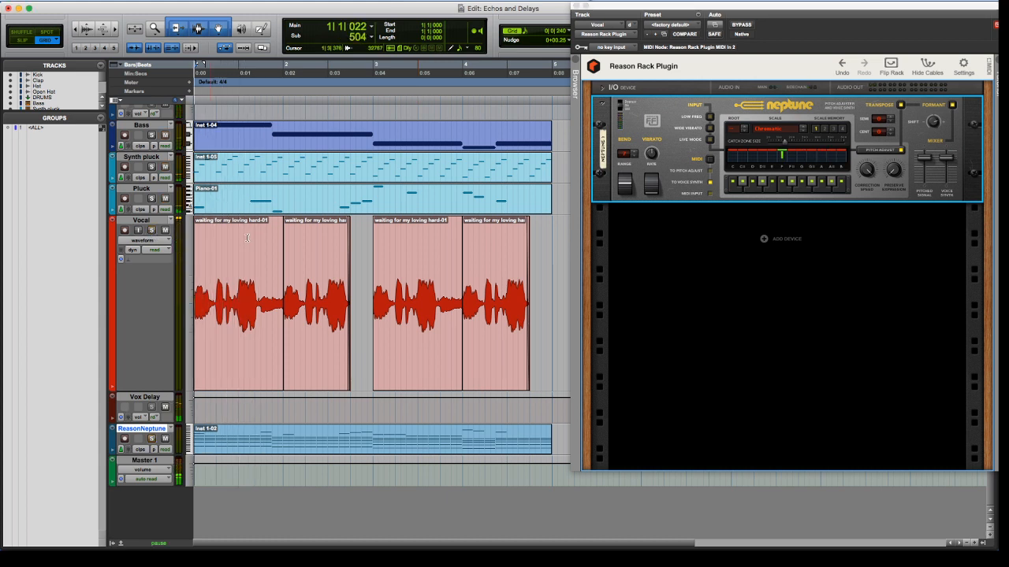
pyautogui.press('space')
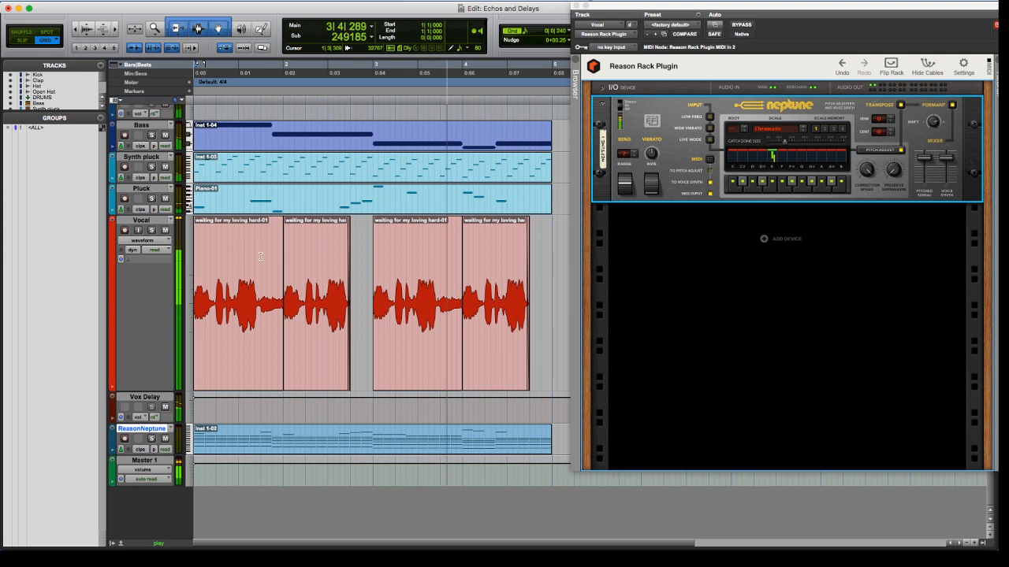
# Lower the Voice Synth level in Neptune's mixer section and replay the session from the start
pyautogui.moveTo(946, 158); pyautogui.dragTo(946, 171)
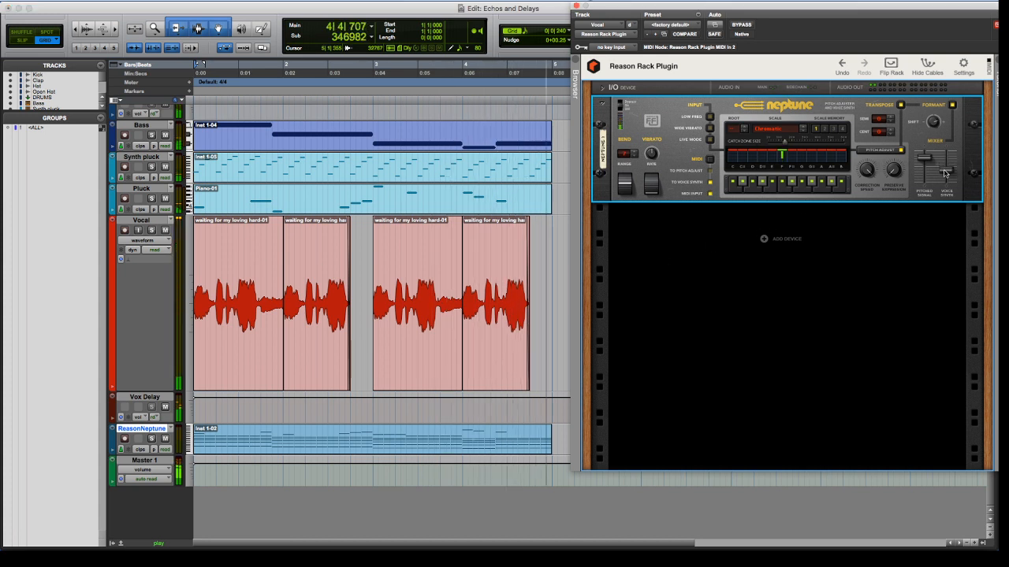
pyautogui.press('space')
pyautogui.press('space')
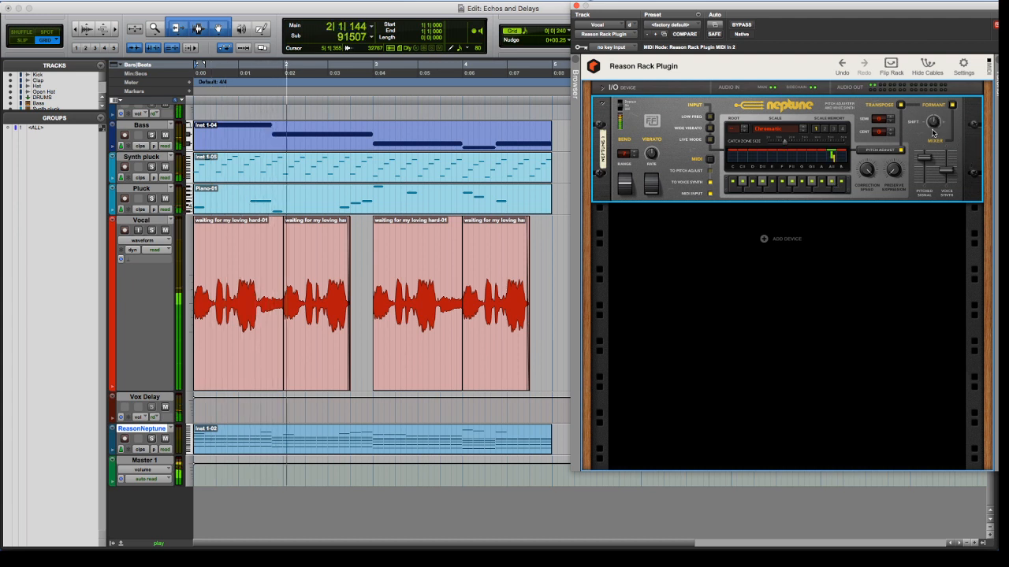
# Set Neptune's formant shift to 0, switch the formant section off and stop playback
pyautogui.moveTo(933, 123); pyautogui.dragTo(930, 148)
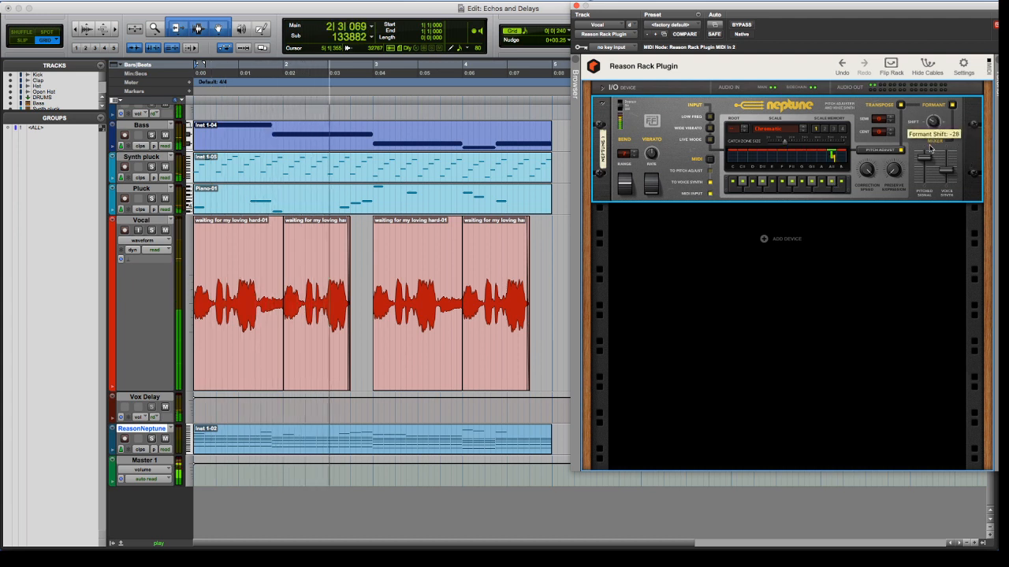
pyautogui.click(953, 106)
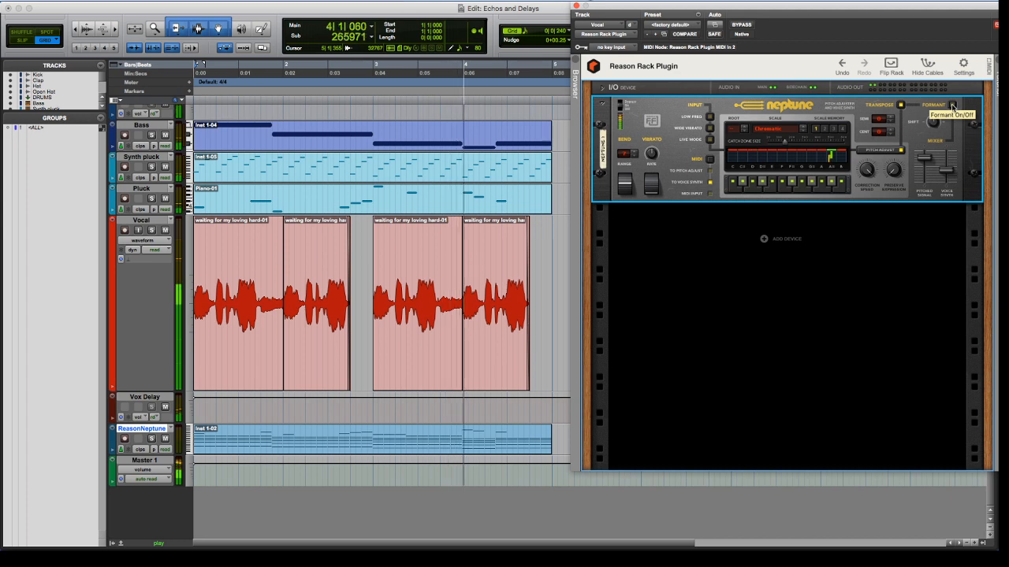
pyautogui.press('space')
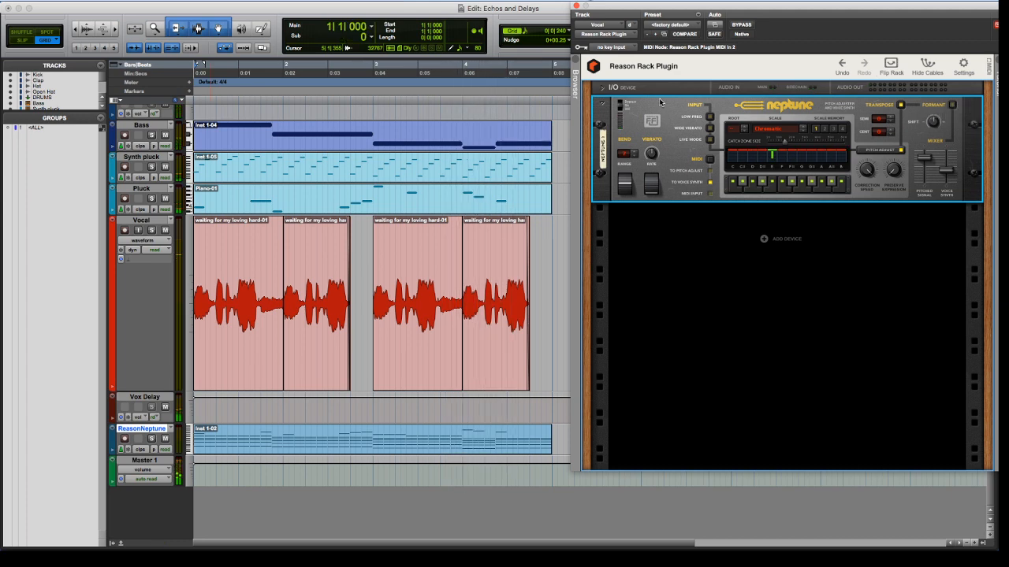
# Delete the ReasonNeptune track in the Mix window
pyautogui.press('super+equal')
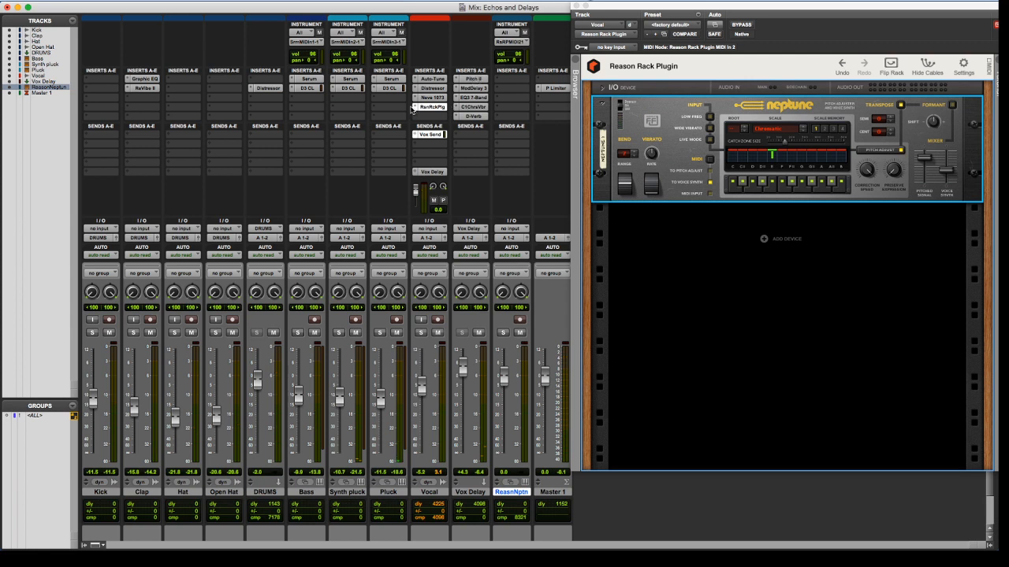
pyautogui.rightClick(507, 496)
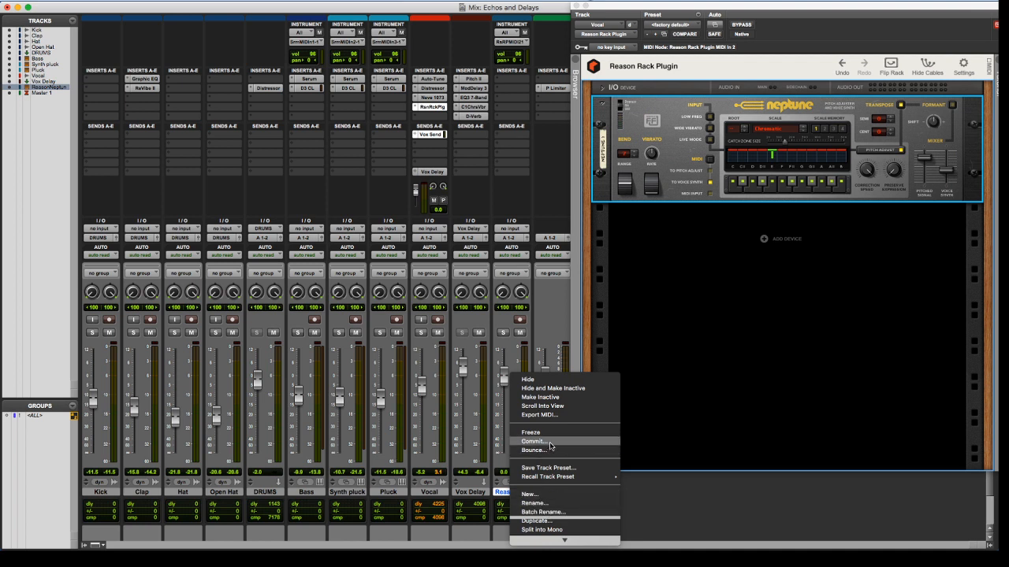
pyautogui.scroll(-3, 550, 518)
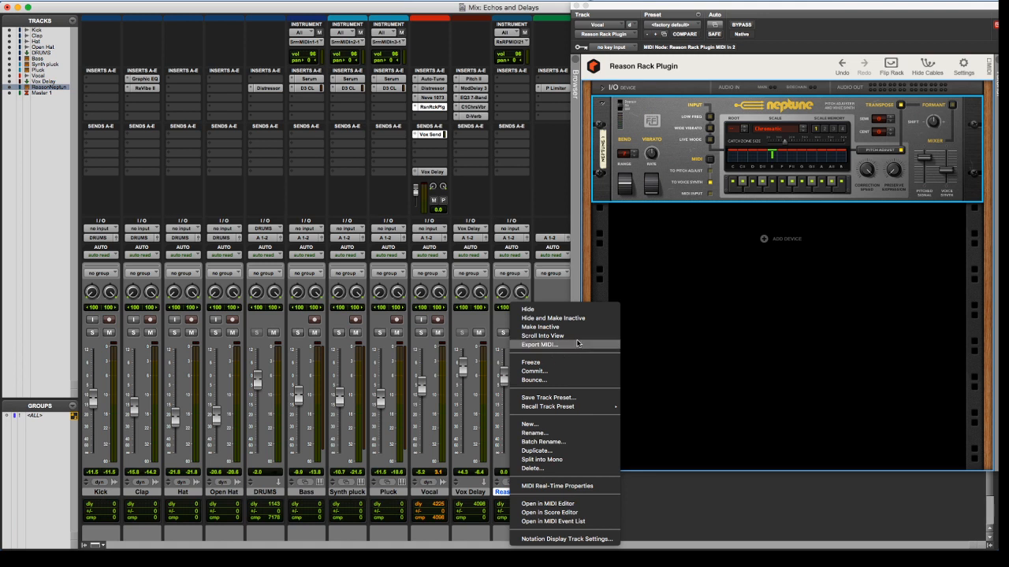
pyautogui.click(533, 467)
pyautogui.press('Return')
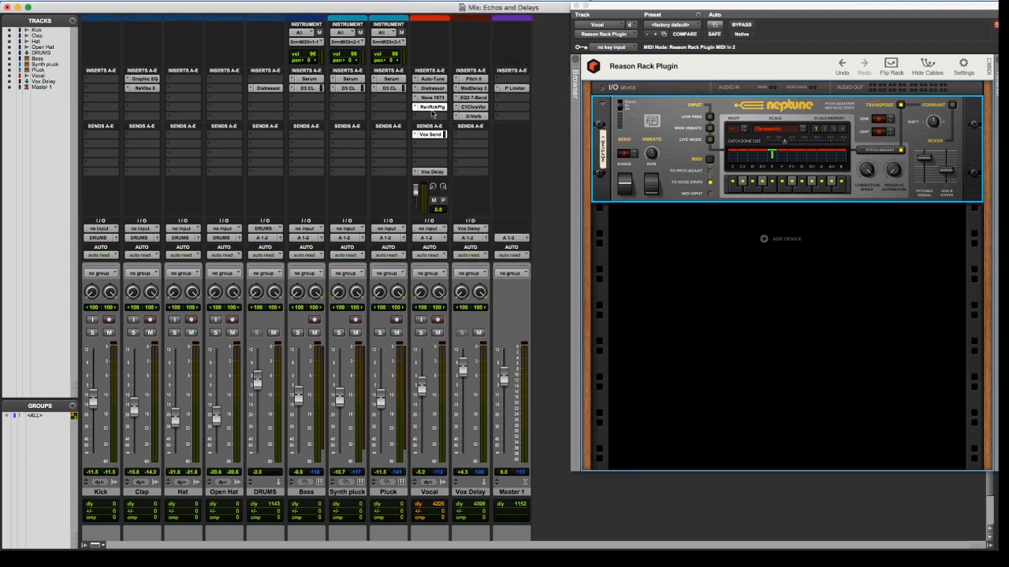
# Keep the Vocal track's inserts and bypass the Neptune device in its Reason Rack Plugin
pyautogui.click(438, 89)
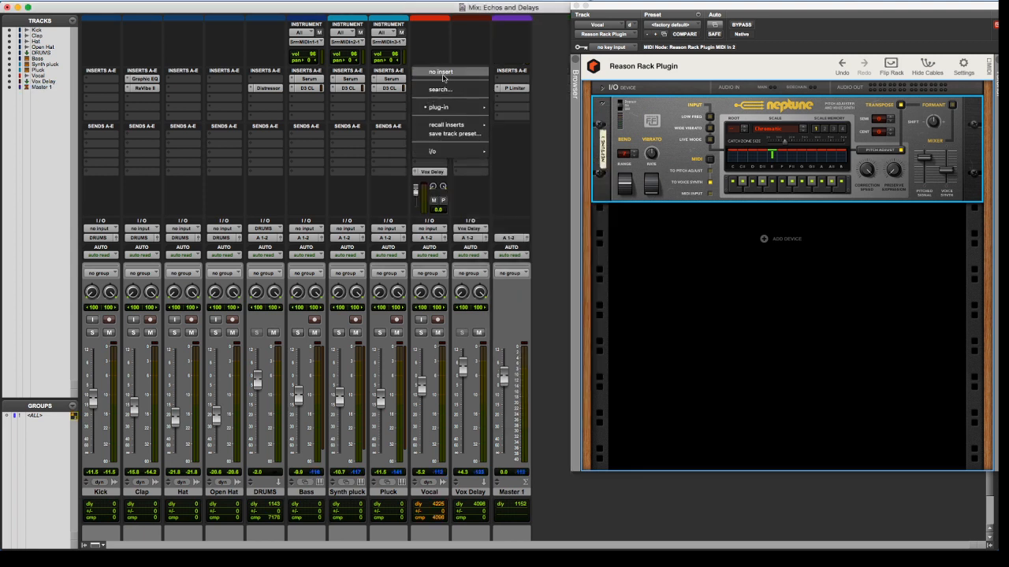
pyautogui.click(399, 95)
pyautogui.click(653, 114)
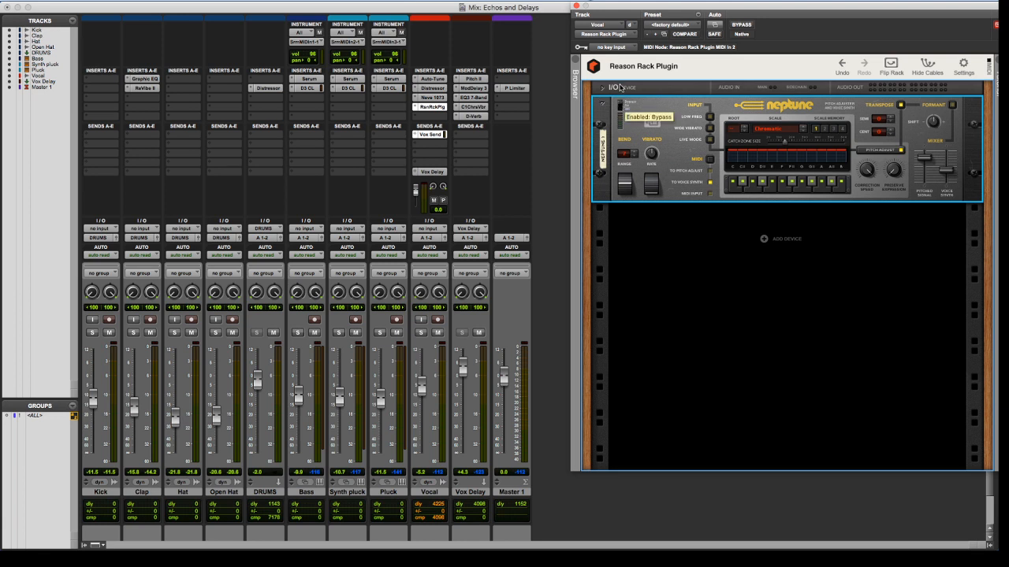
# Create one stereo Aux Input track in Samples named Scream Test directly after the Vocal track
pyautogui.click(432, 490)
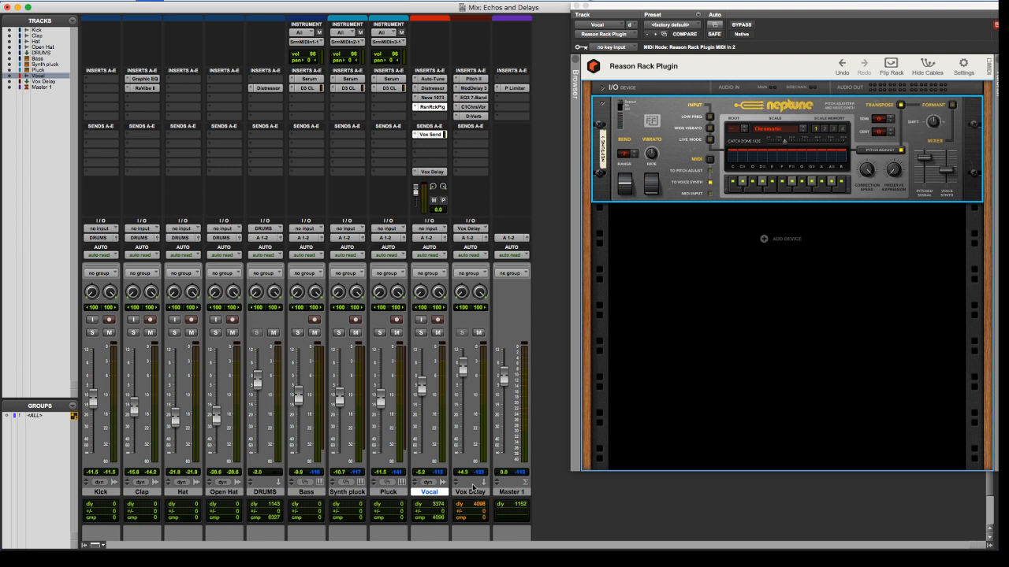
pyautogui.press('super+shift+n')
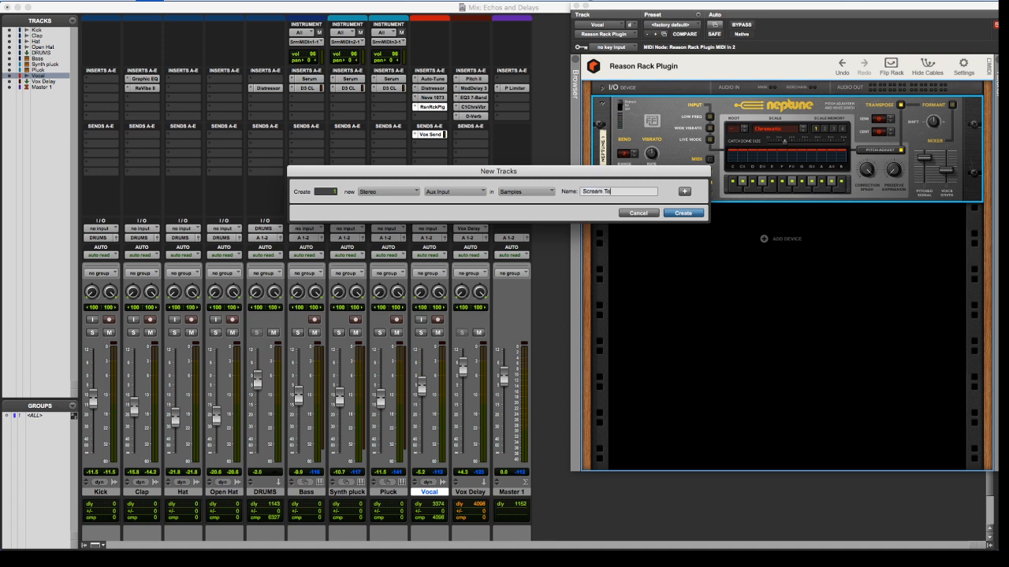
pyautogui.press('Return')
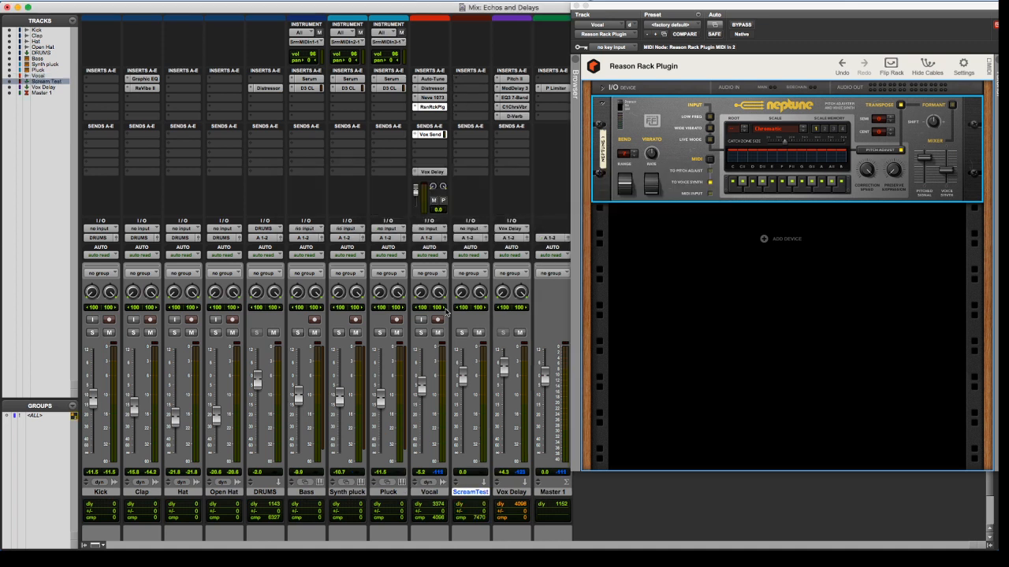
# Make the Scream Test track solo-safe and set its input to the Vox Delay (Stereo) bus
pyautogui.keyDown('super'); pyautogui.click(462, 333); pyautogui.keyUp('super')
pyautogui.keyDown('super'); pyautogui.click(503, 333); pyautogui.keyUp('super')
pyautogui.click(471, 228)
pyautogui.moveTo(494, 238)
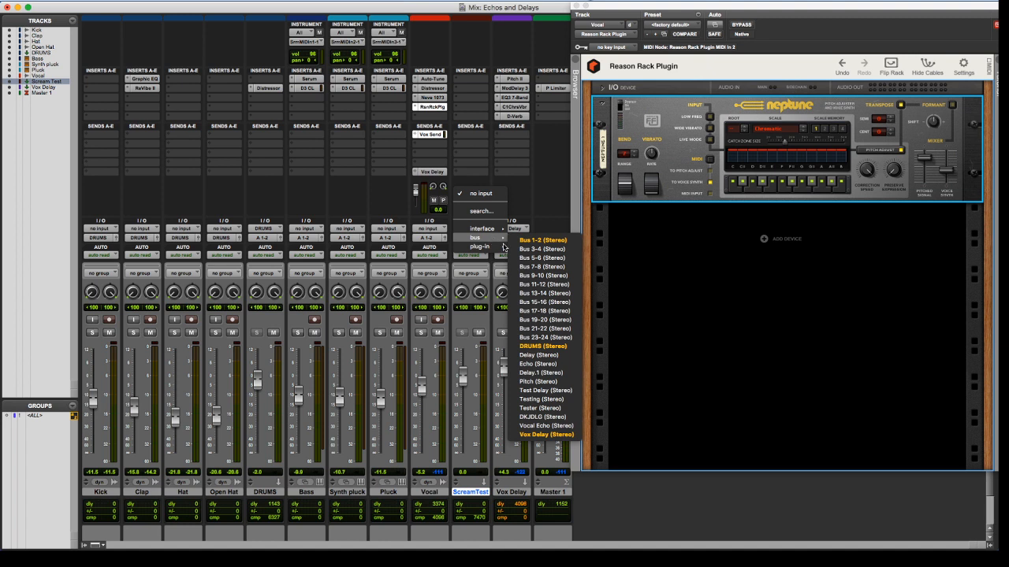
pyautogui.click(542, 435)
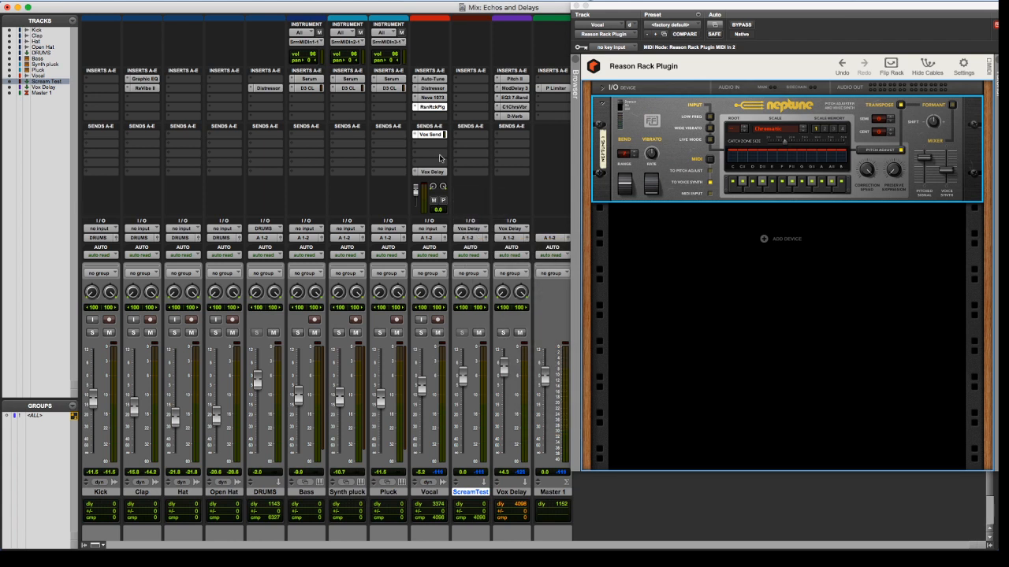
# Solo the Vocal track and insert a stereo Reason Rack Plugin on the Scream Test track
pyautogui.click(426, 331)
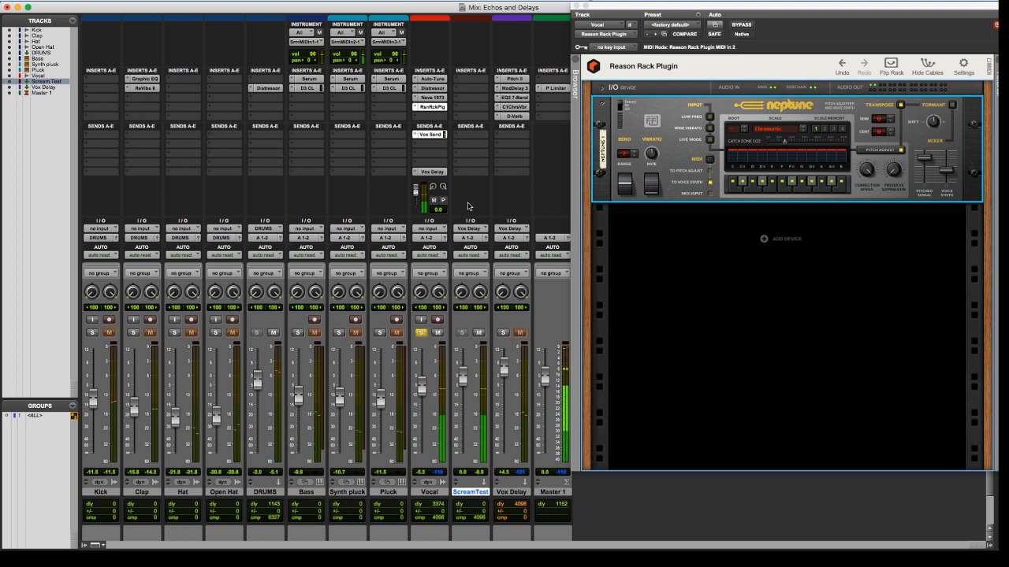
pyautogui.click(459, 82)
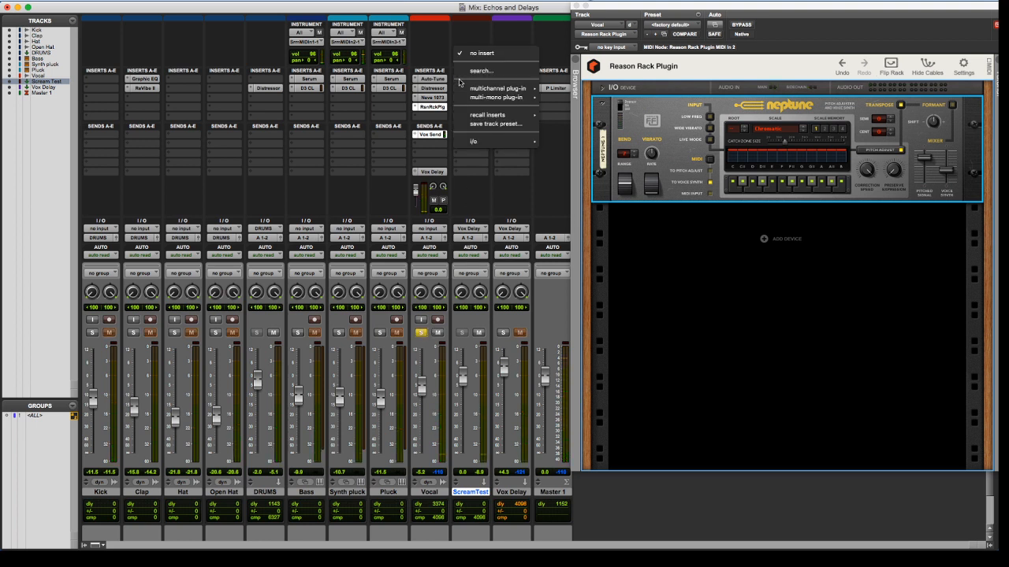
pyautogui.moveTo(474, 91)
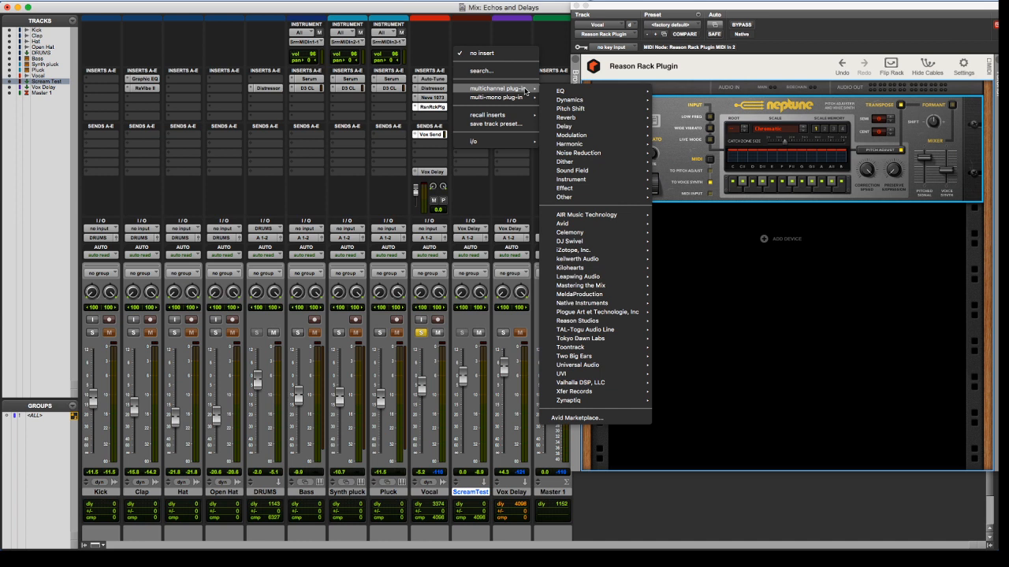
pyautogui.moveTo(620, 322)
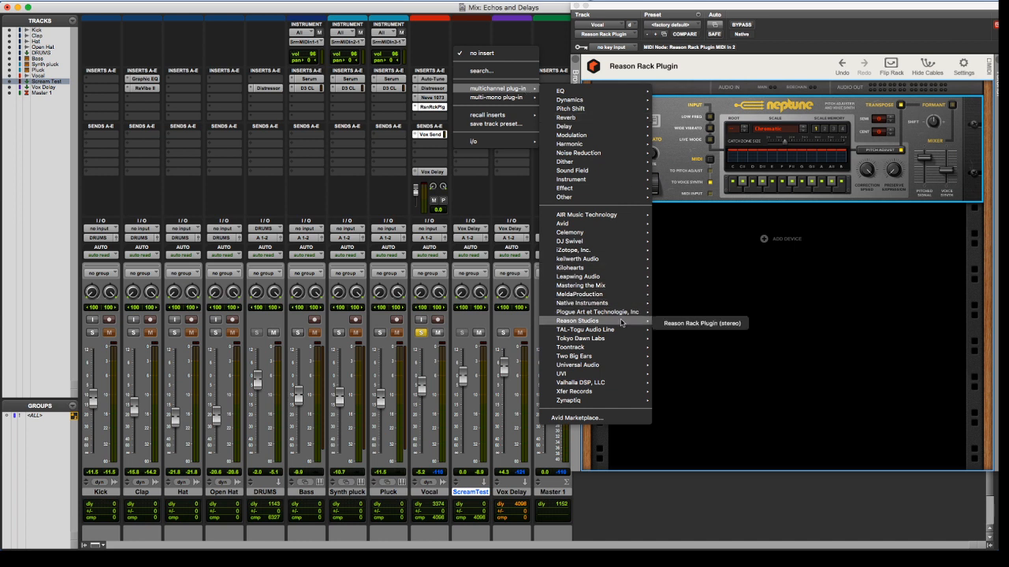
pyautogui.click(682, 323)
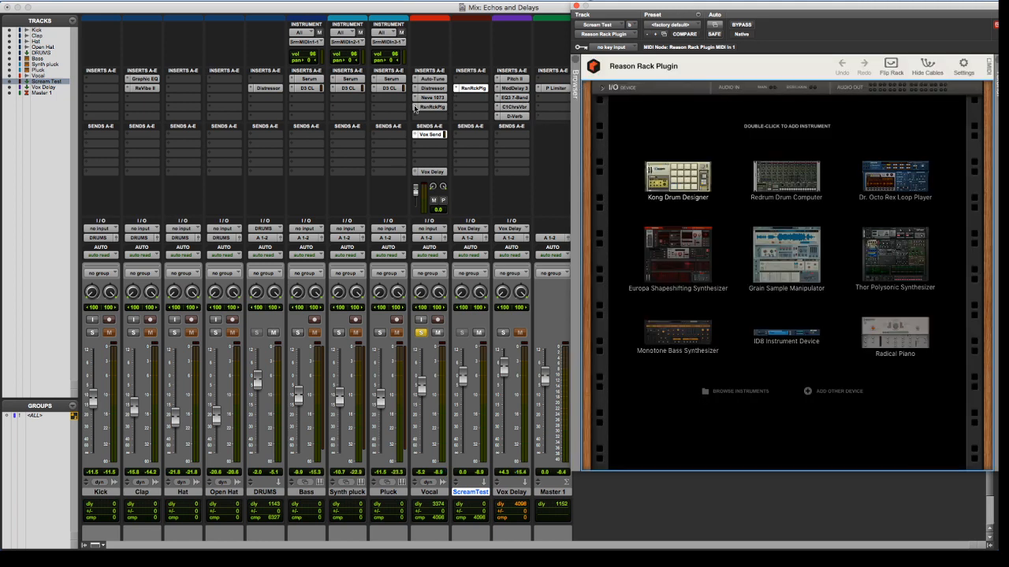
# Remove the Reason Rack Plugin from the Vocal track's inserts
pyautogui.click(416, 108)
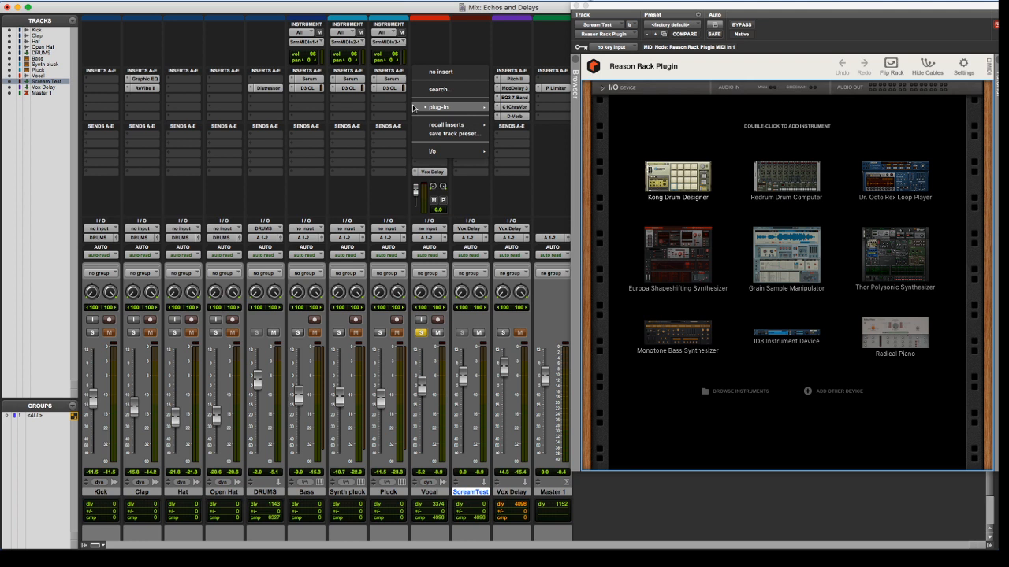
pyautogui.click(442, 71)
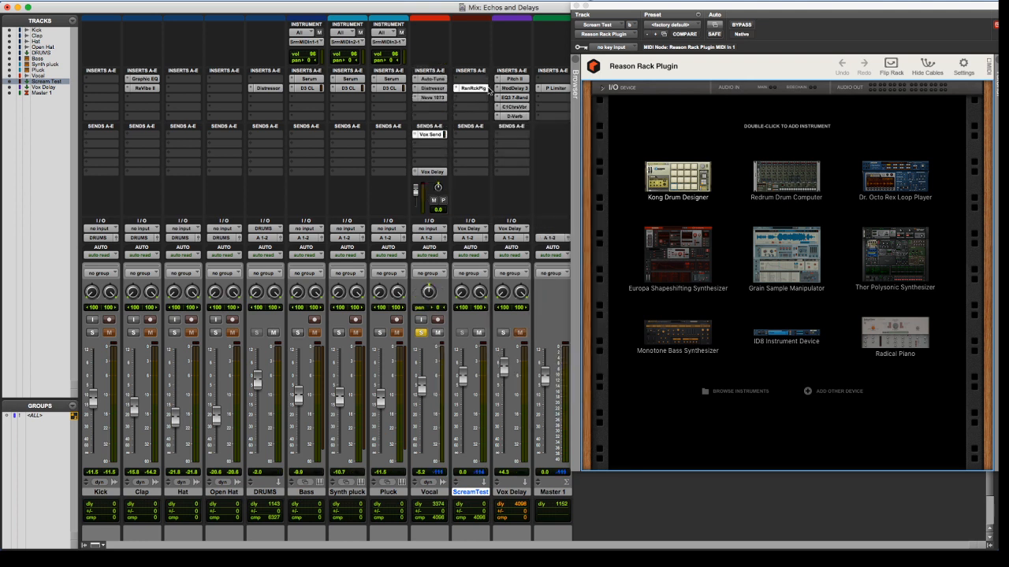
# Add a Scream 4 Distortion effect to the Reason rack on Scream Test
pyautogui.click(834, 392)
pyautogui.click(919, 428)
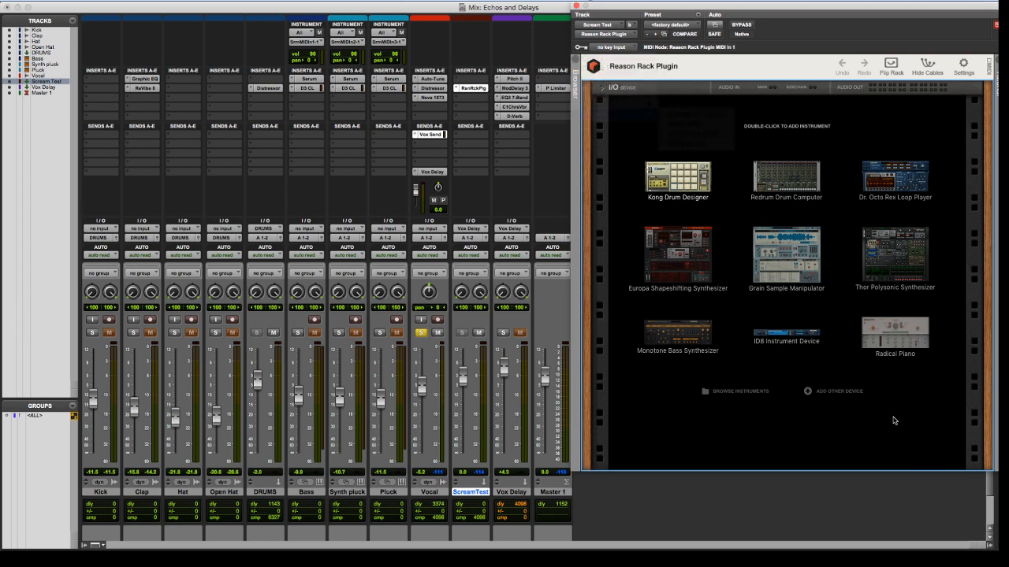
pyautogui.click(836, 392)
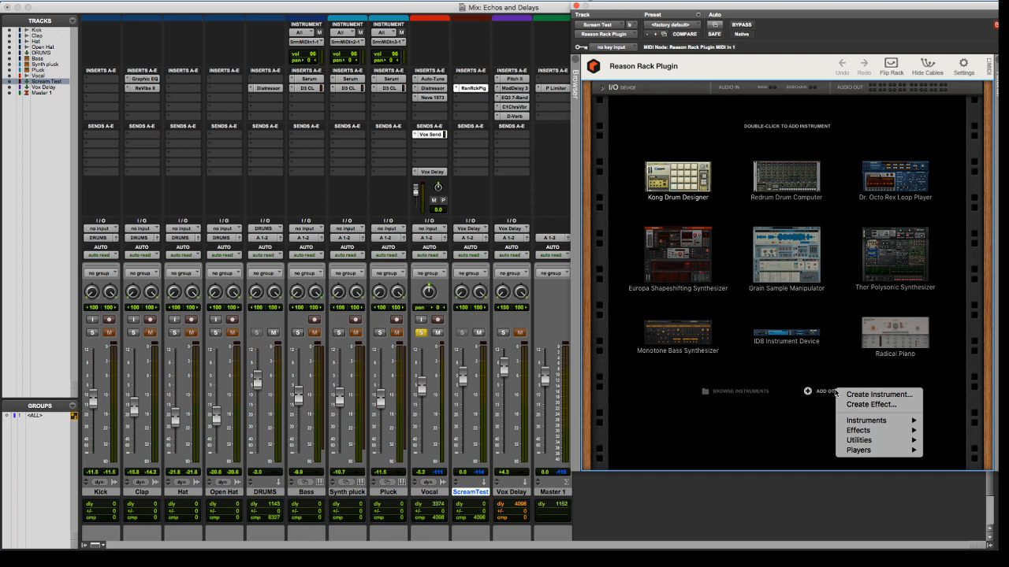
pyautogui.moveTo(873, 433)
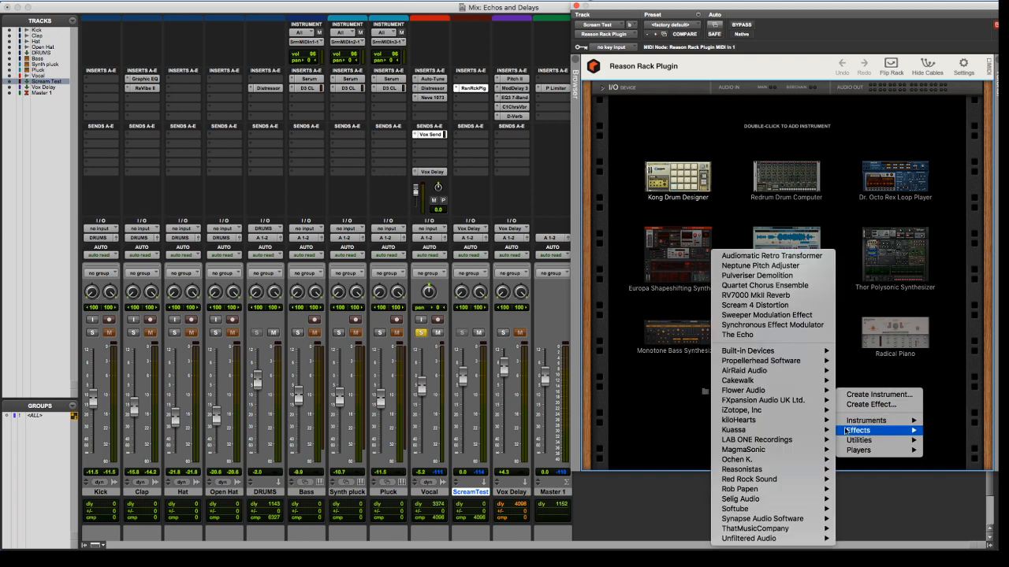
pyautogui.click(783, 305)
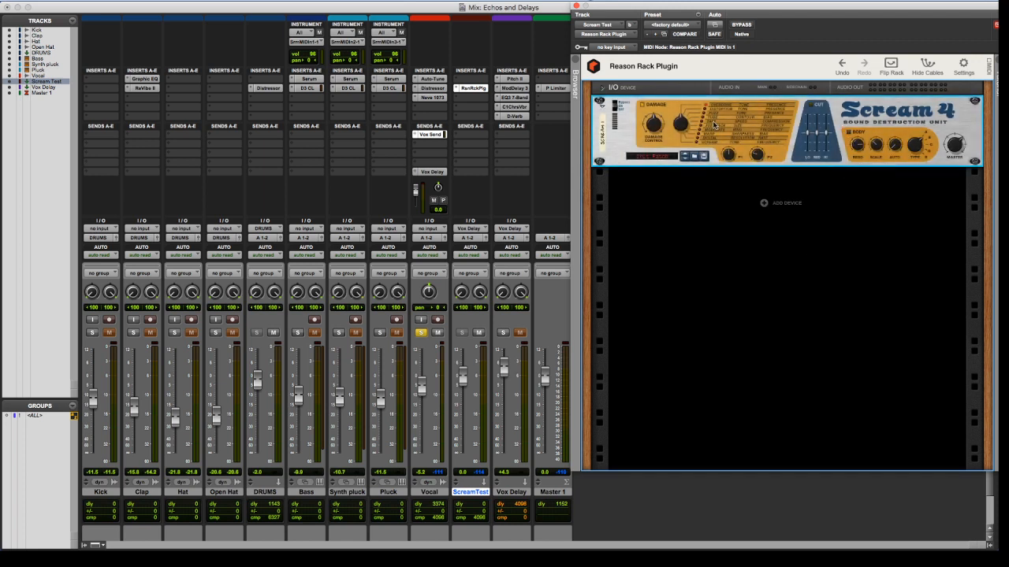
# Check the Reason Rack Plugin settings and audition Scream 4's damage type and P1 control during playback
pyautogui.click(963, 67)
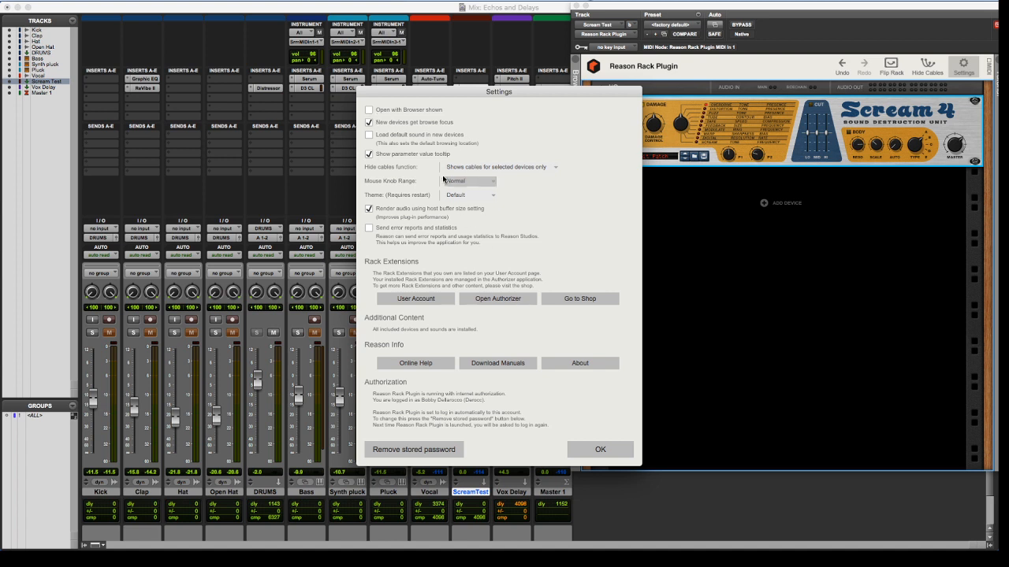
pyautogui.click(602, 450)
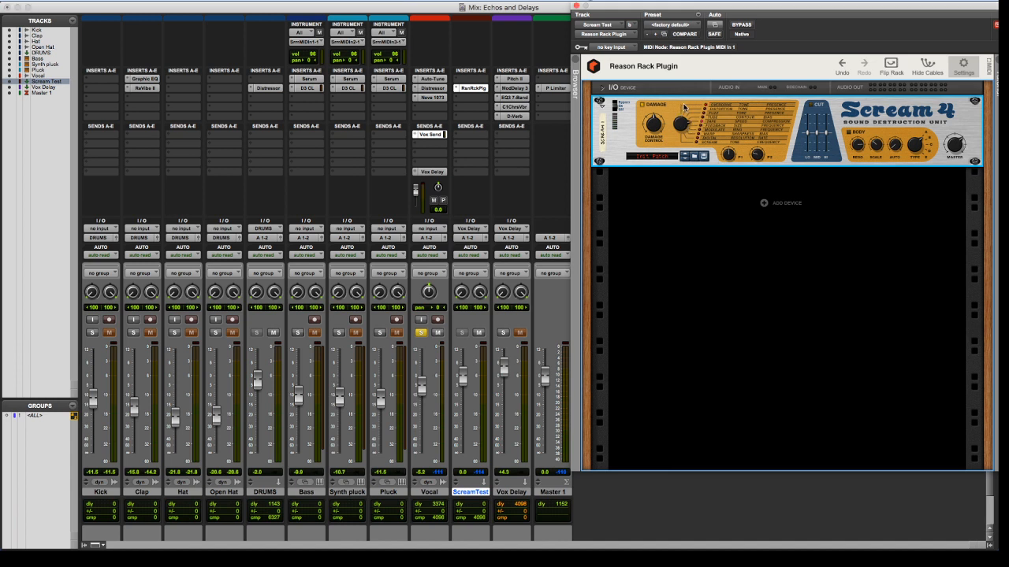
pyautogui.press('space')
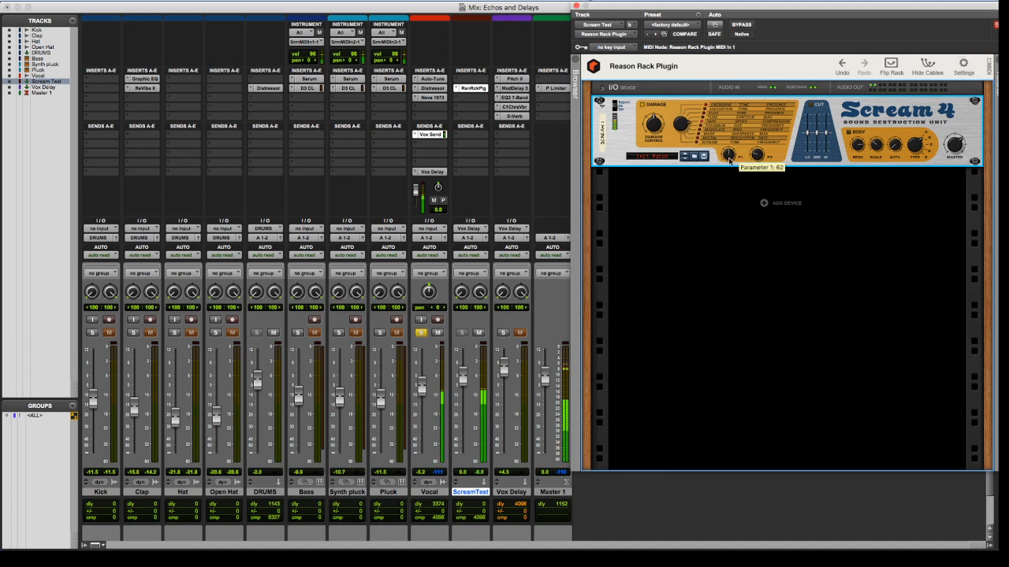
pyautogui.moveTo(729, 160); pyautogui.dragTo(742, 112)
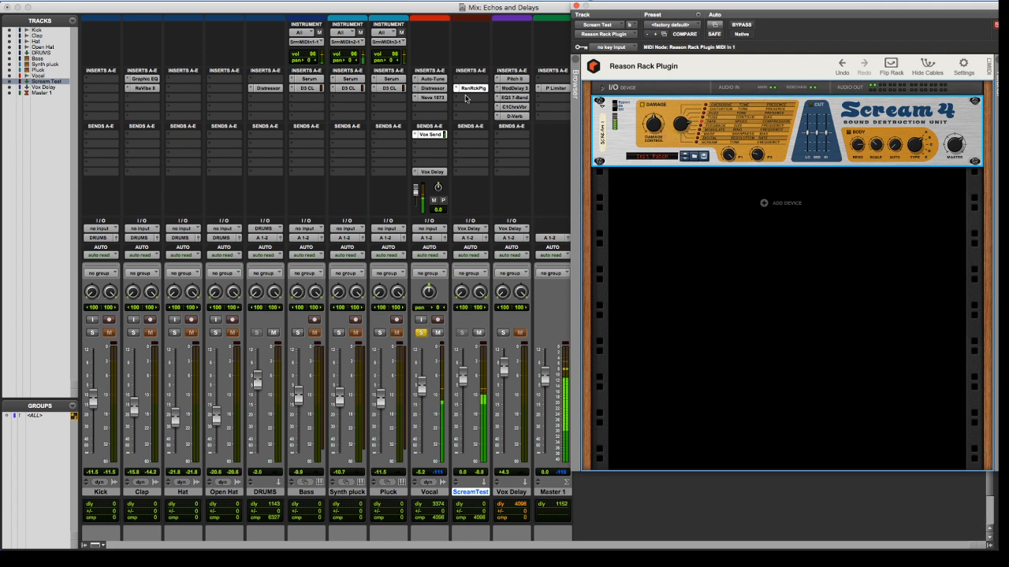
# Insert a multi-mono Trim plug-in on Scream Test directly below the Reason Rack Plugin
pyautogui.click(465, 98)
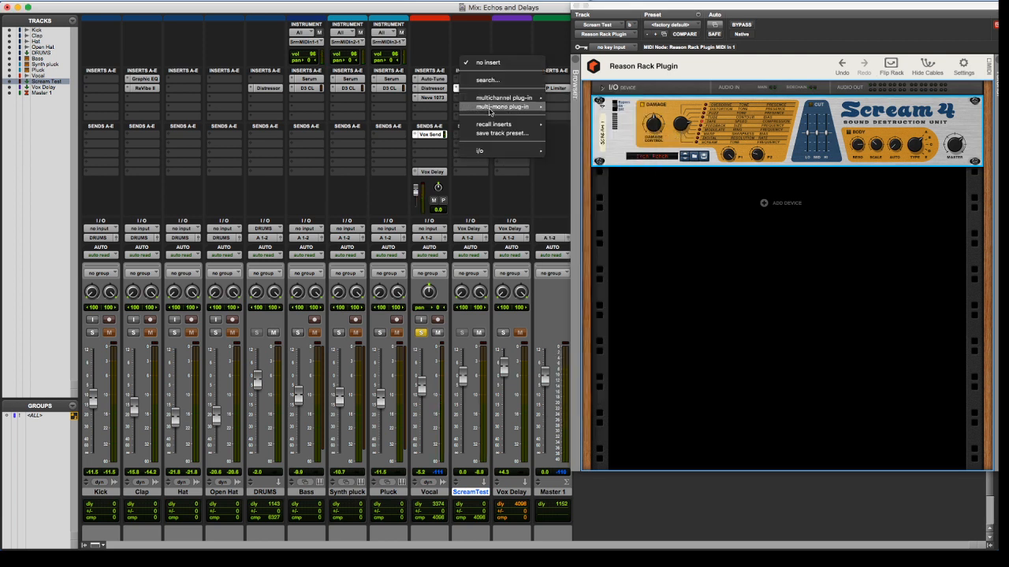
pyautogui.moveTo(490, 109)
pyautogui.moveTo(582, 113)
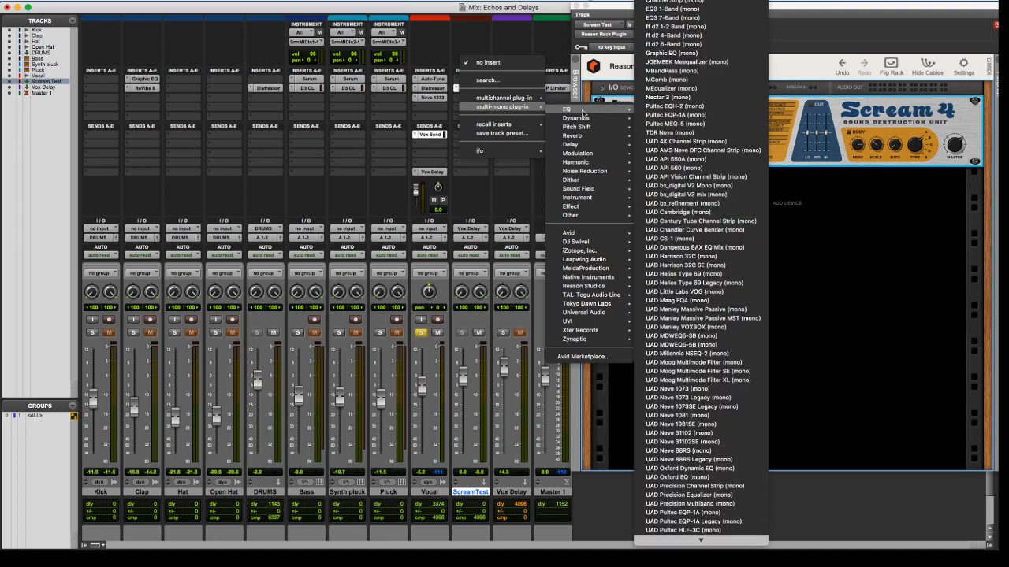
pyautogui.moveTo(571, 216)
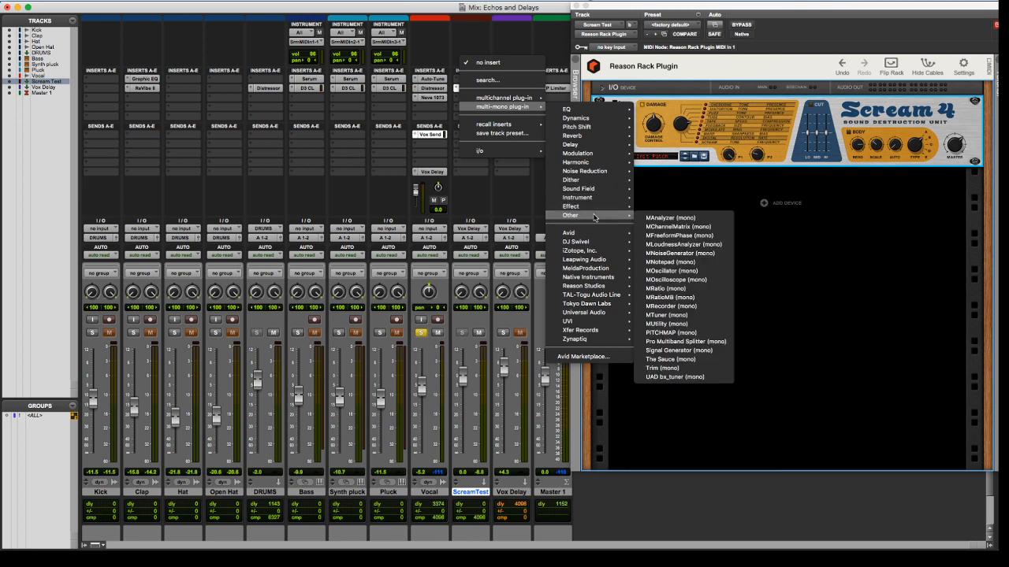
pyautogui.click(665, 372)
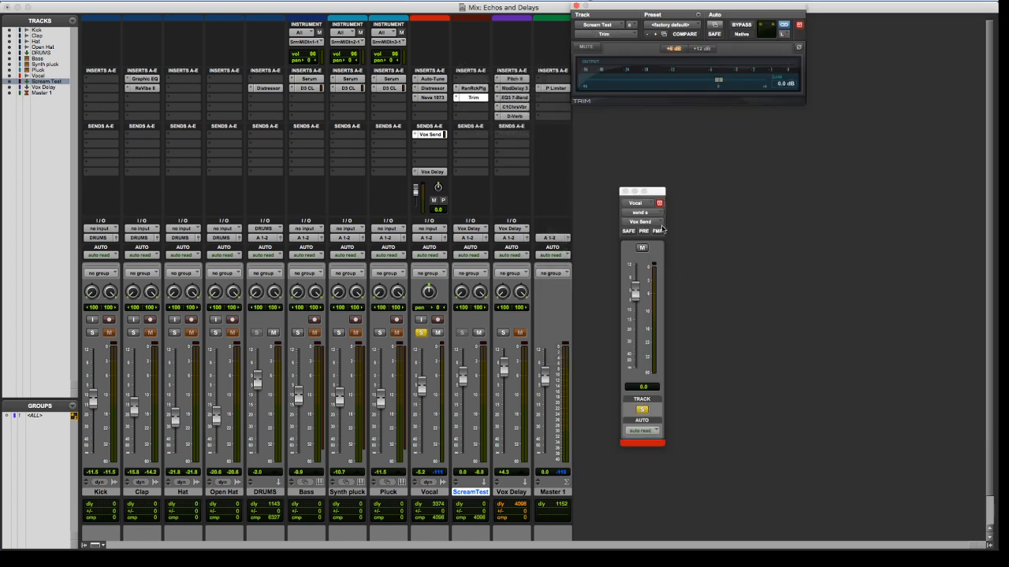
# Compare Trim's phase inversion on and off during playback and remove the Trim insert from Scream Test
pyautogui.press('space')
pyautogui.click(799, 49)
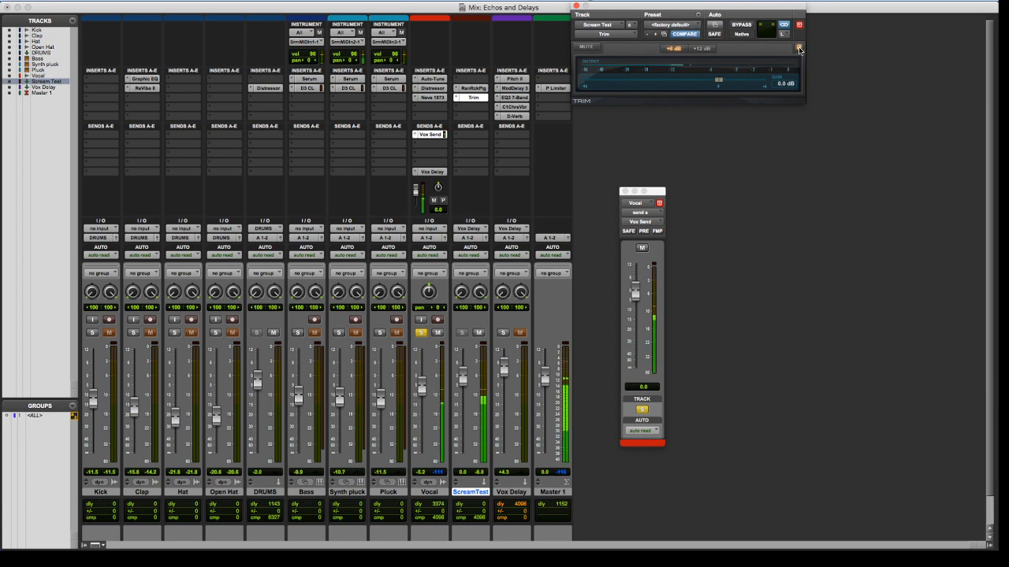
pyautogui.click(799, 48)
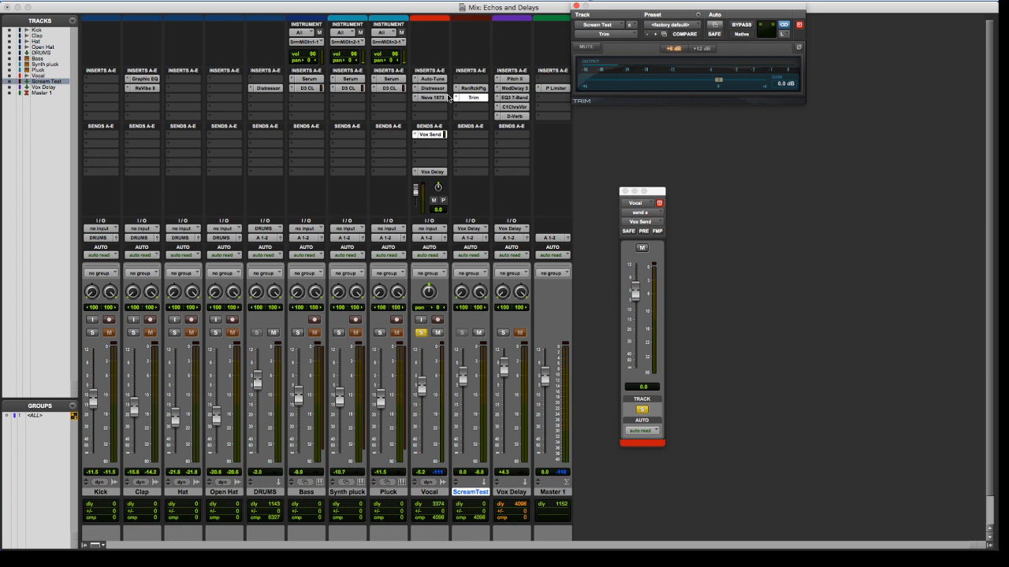
pyautogui.click(473, 98)
pyautogui.click(484, 53)
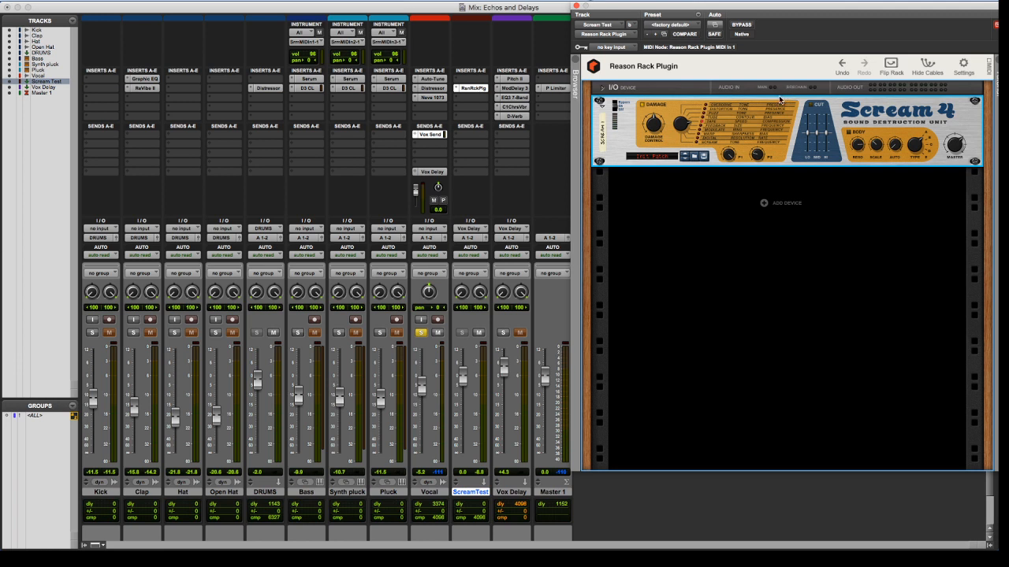
# Centre both pan controls of the Scream Test track at 0
pyautogui.keyDown('alt'); pyautogui.click(461, 298); pyautogui.keyUp('alt')
pyautogui.keyDown('alt'); pyautogui.click(479, 297); pyautogui.keyUp('alt')
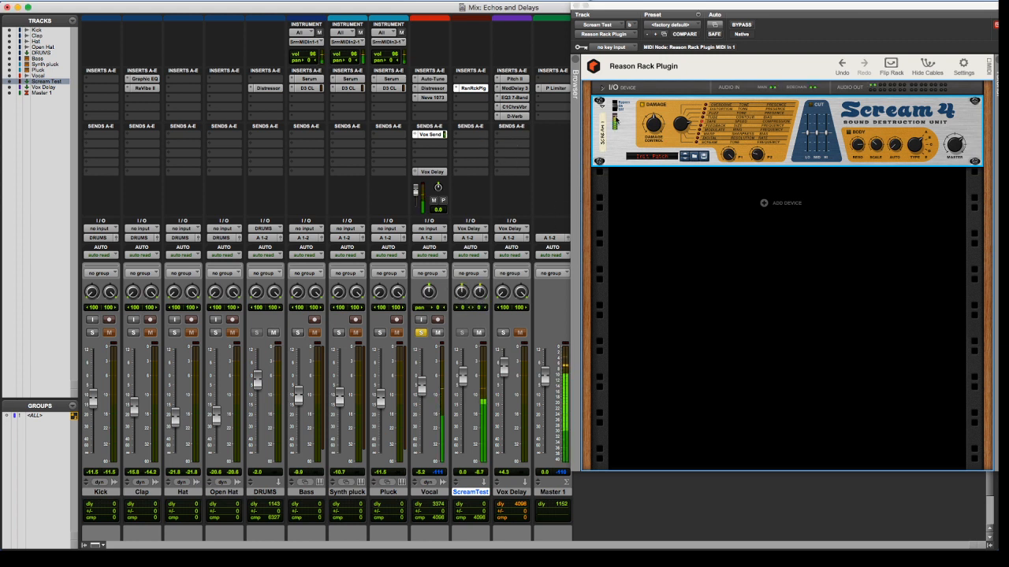
# Put a multi-mono Trim back below the Reason Rack Plugin on Scream Test and test its phase inversion during playback
pyautogui.click(461, 103)
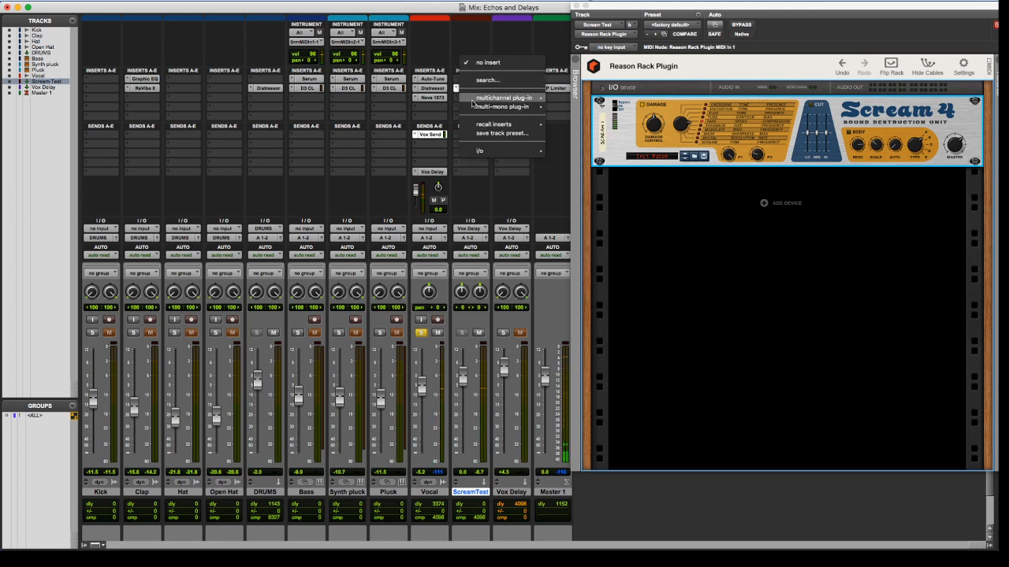
pyautogui.moveTo(513, 107)
pyautogui.moveTo(571, 109)
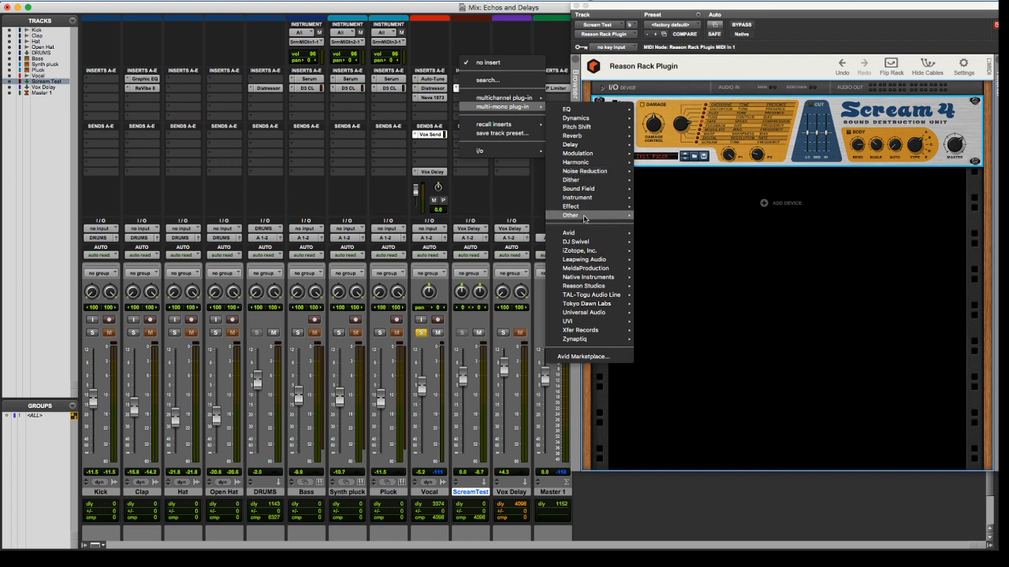
pyautogui.moveTo(586, 215)
pyautogui.click(677, 369)
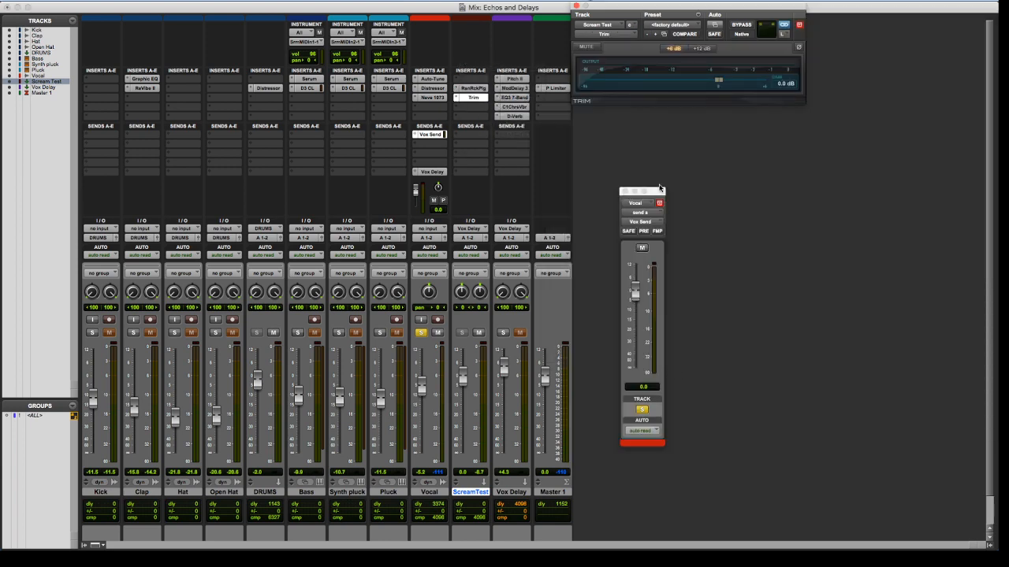
pyautogui.click(798, 48)
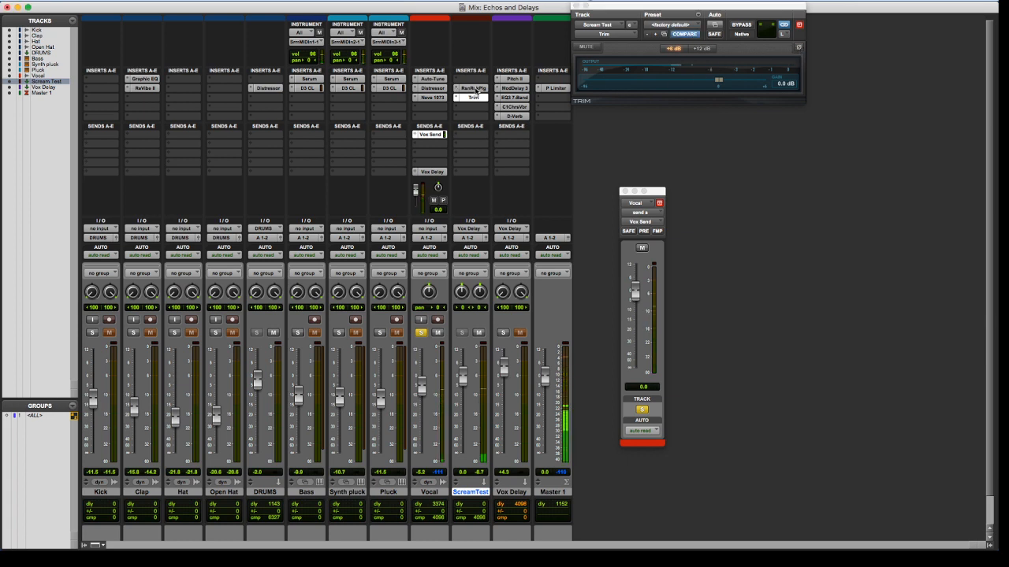
# Reopen Scream Test's Reason Rack Plugin, flip the rack to its rear and expand the I/O device
pyautogui.click(472, 88)
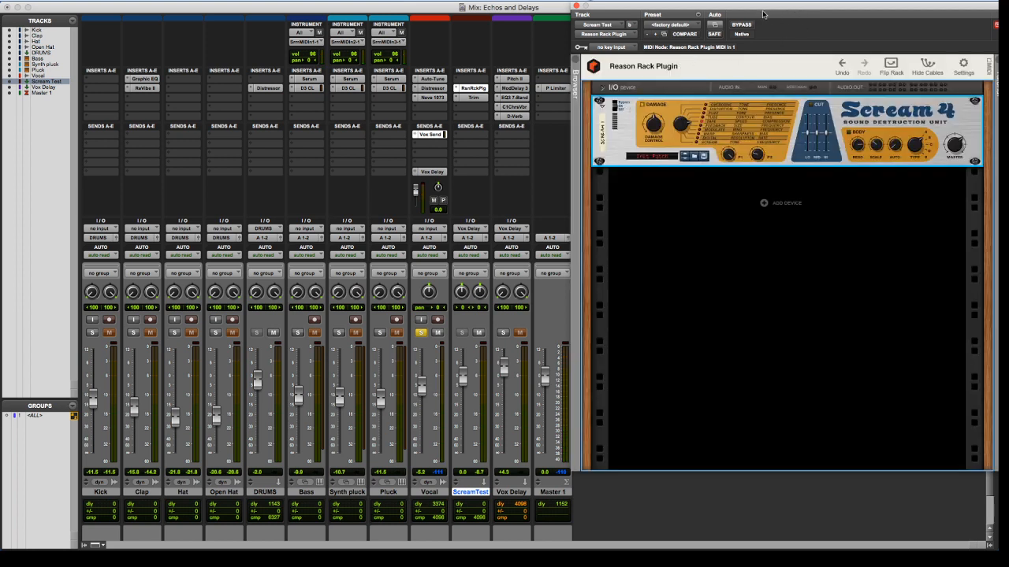
pyautogui.moveTo(790, 12); pyautogui.dragTo(737, 28)
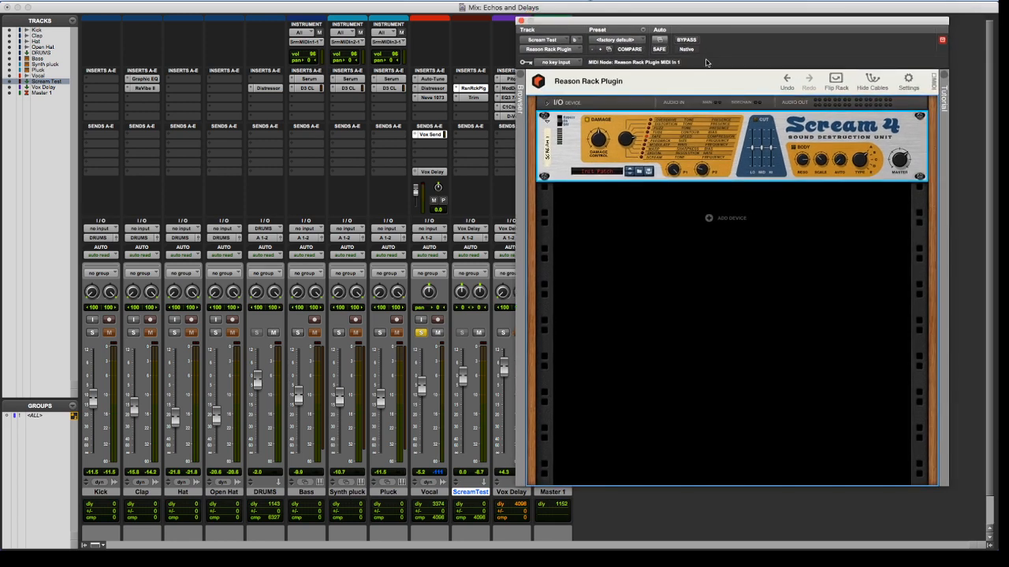
pyautogui.rightClick(670, 227)
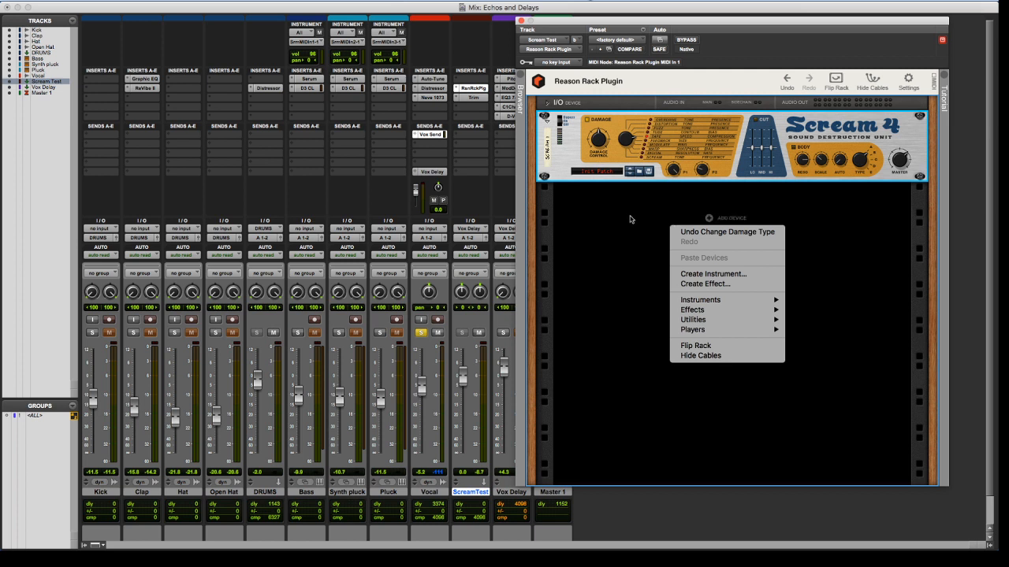
pyautogui.press('Escape')
pyautogui.click(835, 81)
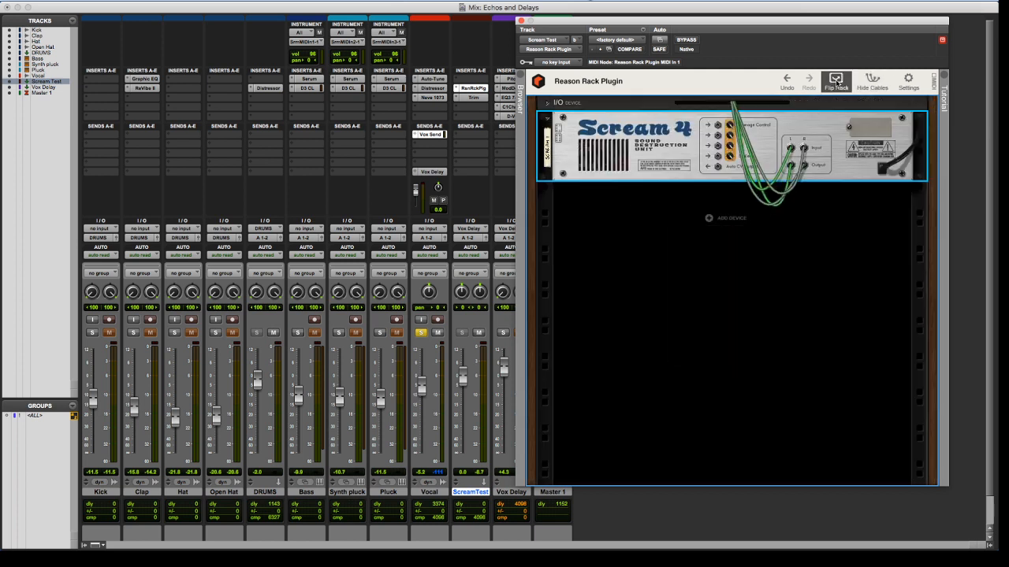
pyautogui.click(549, 106)
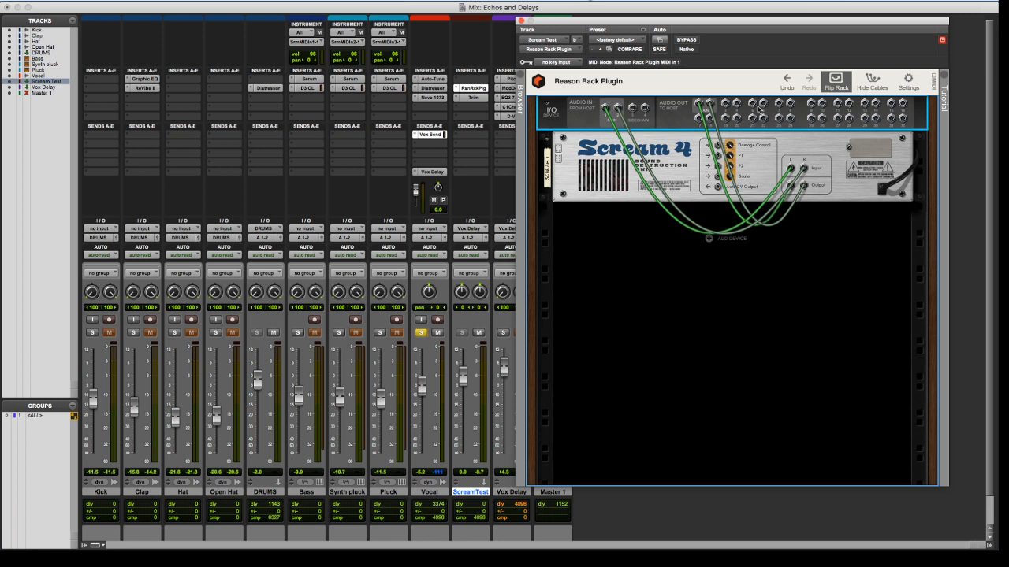
pyautogui.rightClick(706, 240)
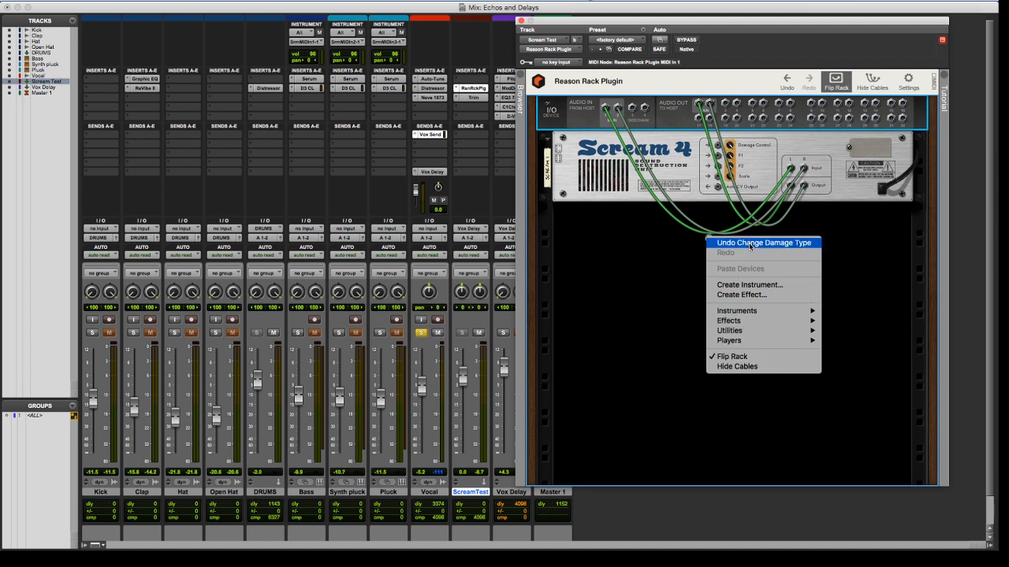
pyautogui.moveTo(744, 337)
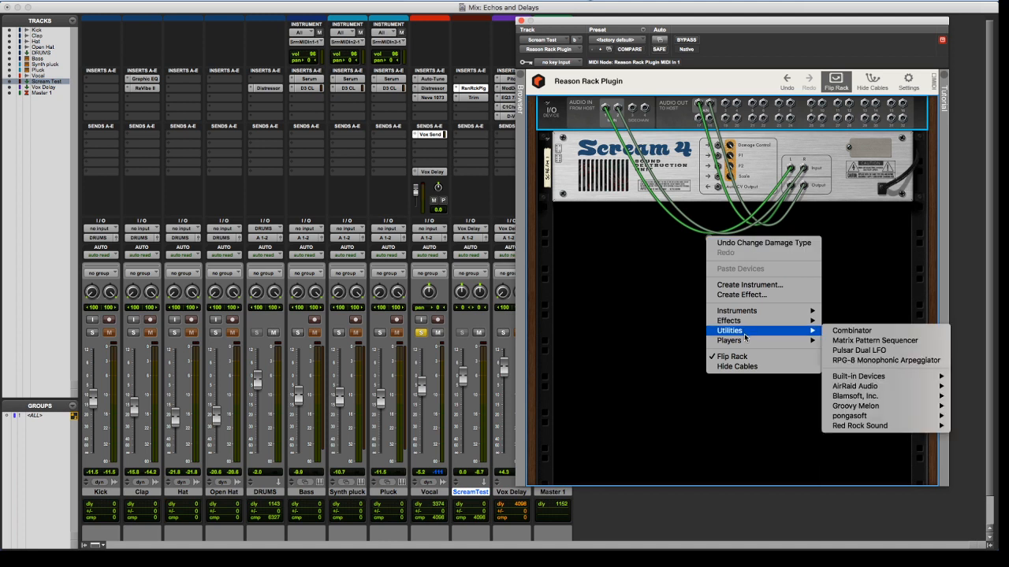
pyautogui.click(649, 319)
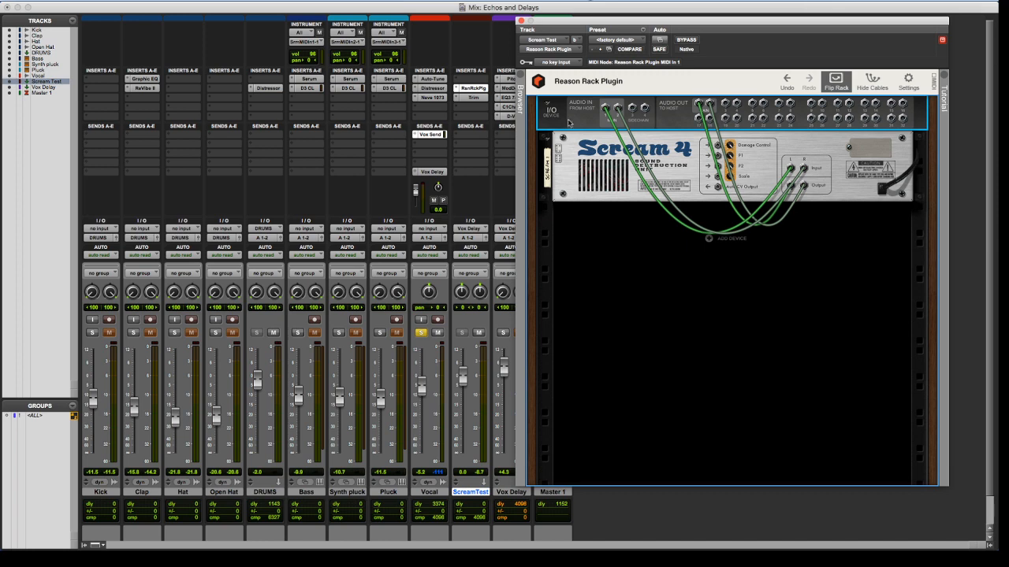
# Browse the Patches folder on the Desktop in Scream Test's Reason Rack Plugin browser and close the plugin window
pyautogui.click(522, 75)
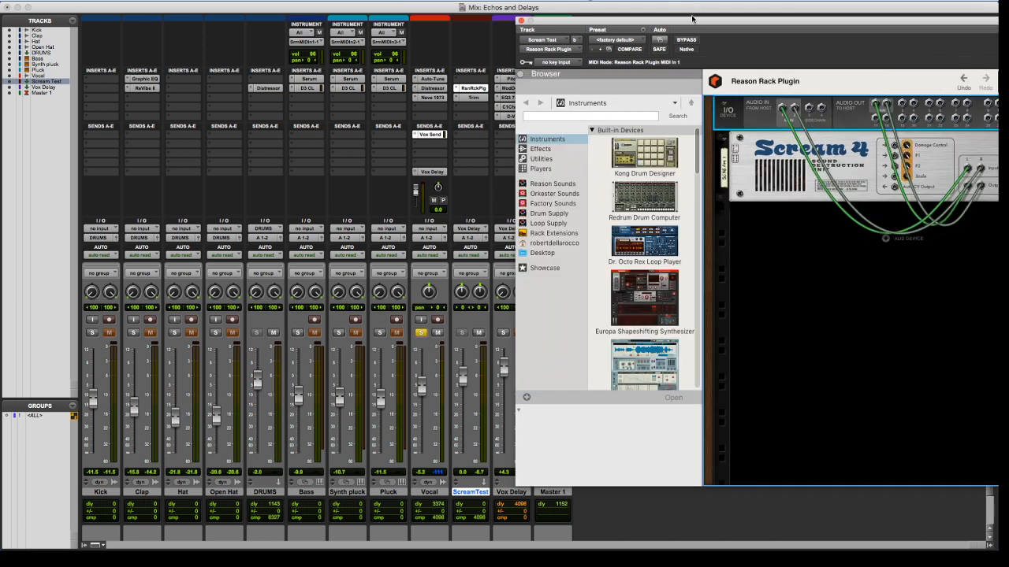
pyautogui.moveTo(692, 17); pyautogui.dragTo(432, 4)
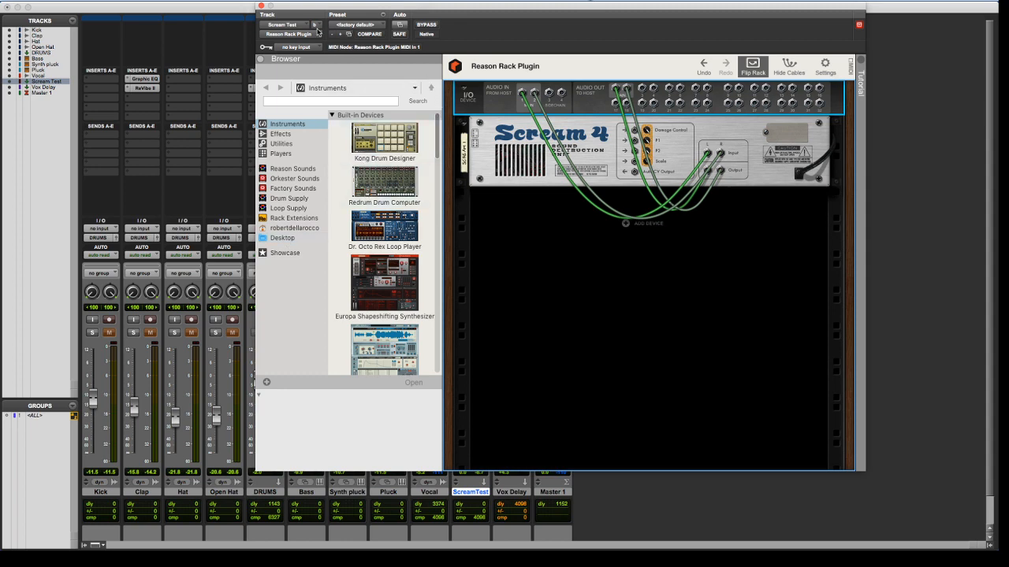
pyautogui.scroll(-10, 376, 251)
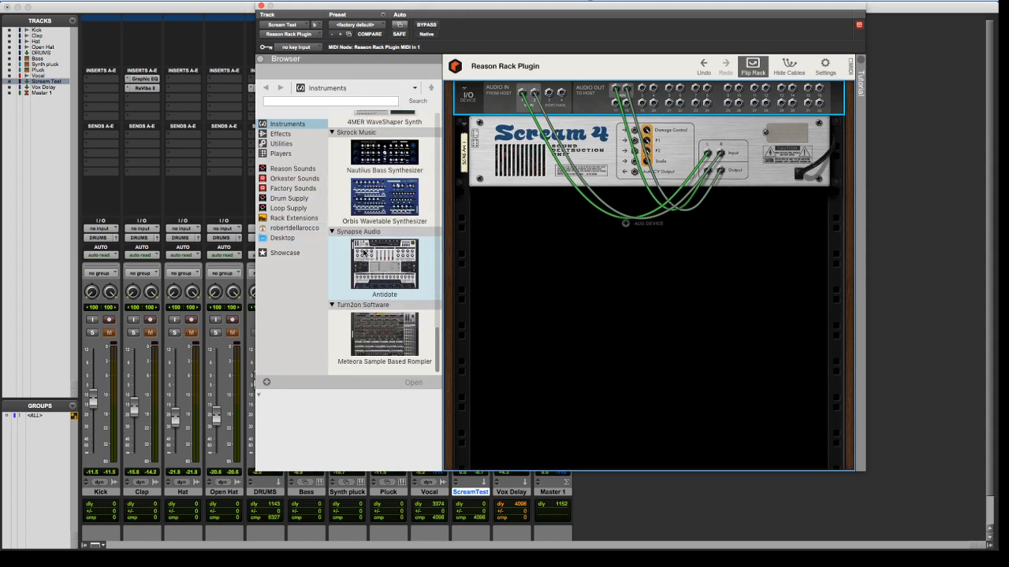
pyautogui.scroll(8, 376, 251)
pyautogui.click(303, 237)
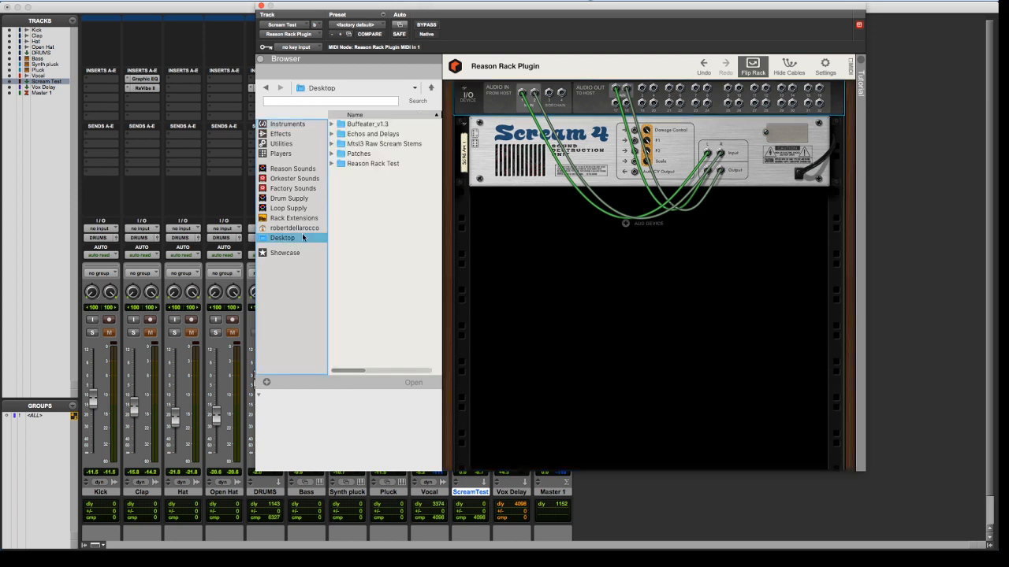
pyautogui.click(373, 154)
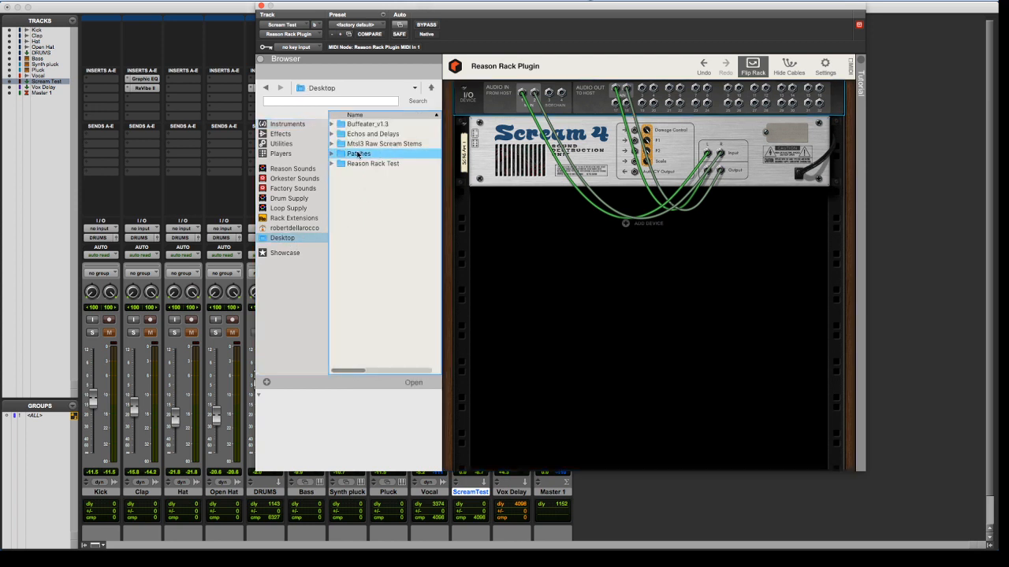
pyautogui.doubleClick(359, 155)
pyautogui.scroll(-5, 390, 197)
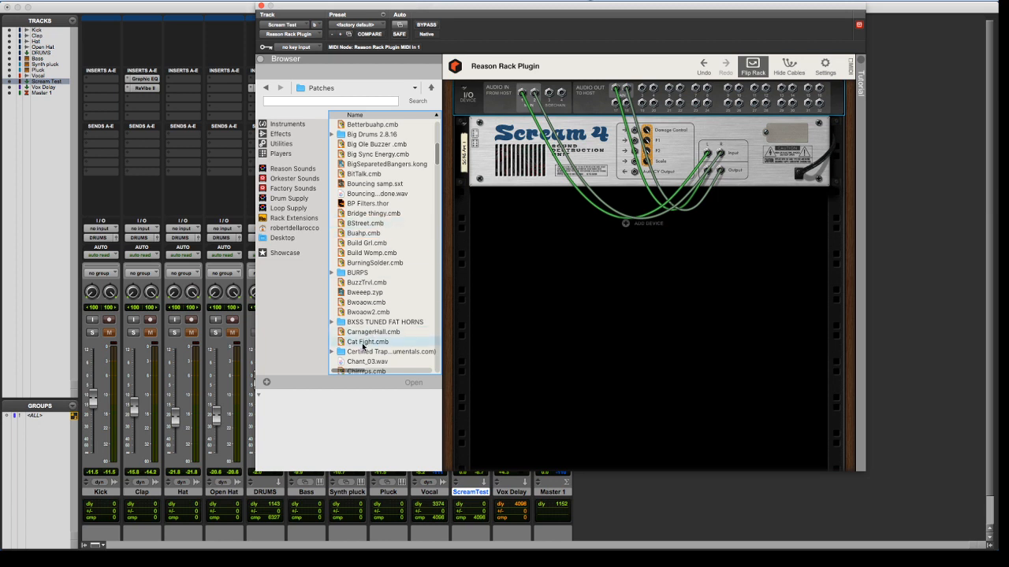
pyautogui.click(261, 6)
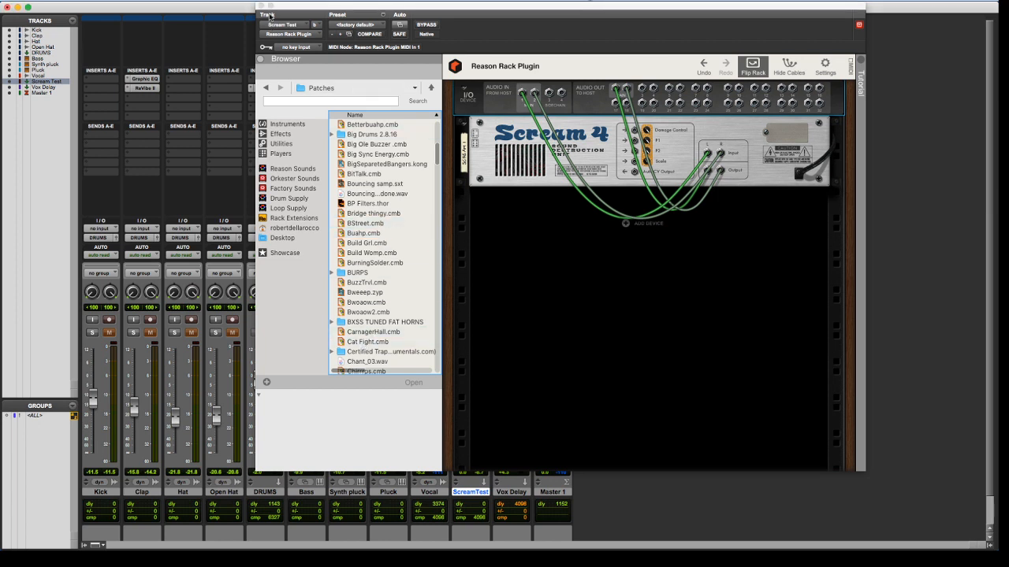
pyautogui.click(262, 6)
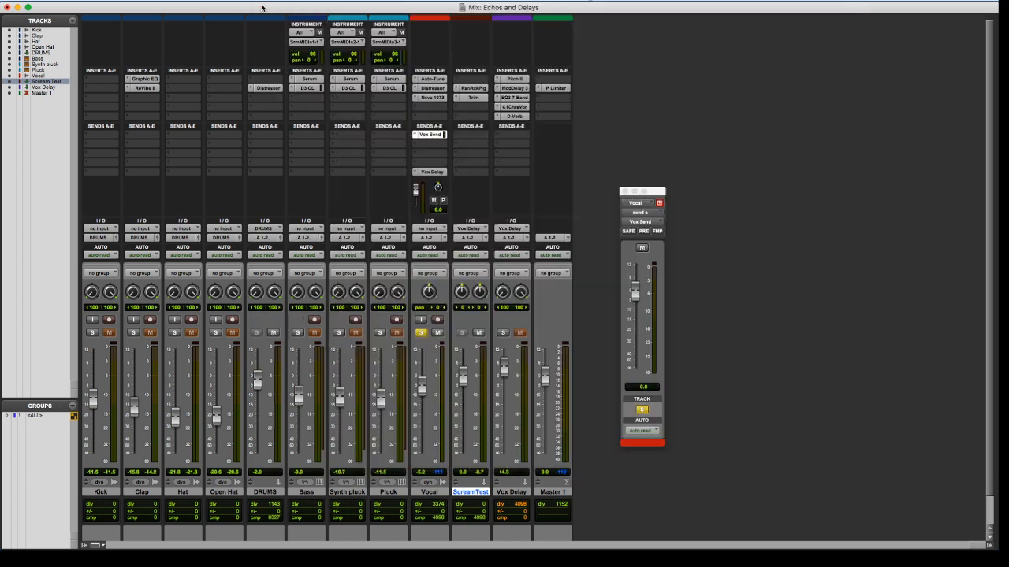
# Unsolo the Vocal track and create a stereo Instrument track named Patch Test after Vox Delay
pyautogui.click(421, 333)
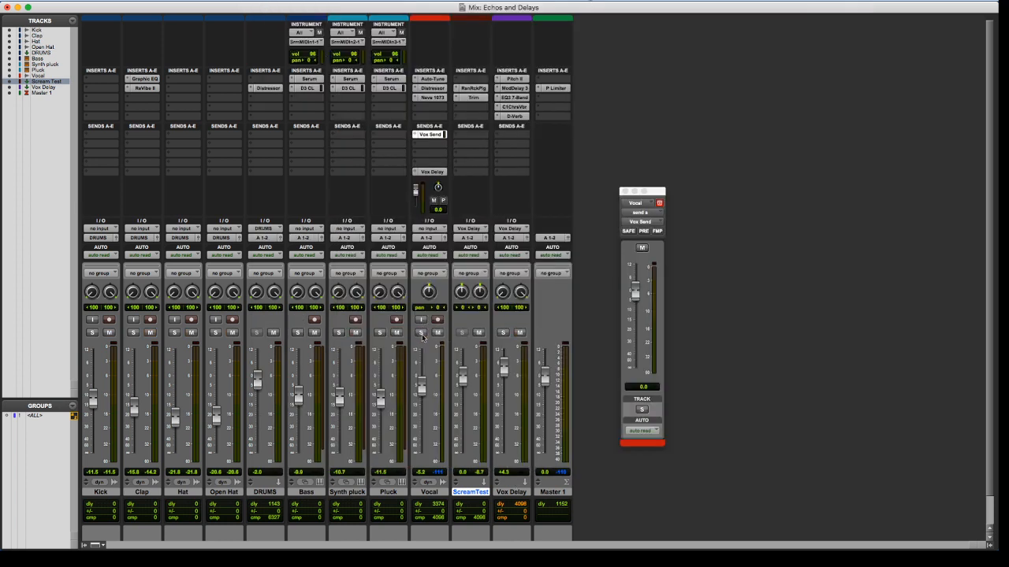
pyautogui.click(522, 492)
pyautogui.press('super+shift+n')
pyautogui.press('super+Right')
pyautogui.press('super+Down')
pyautogui.press('super+Down')
pyautogui.press('super+Down')
pyautogui.press('super+Down')
pyautogui.press('super+Down')
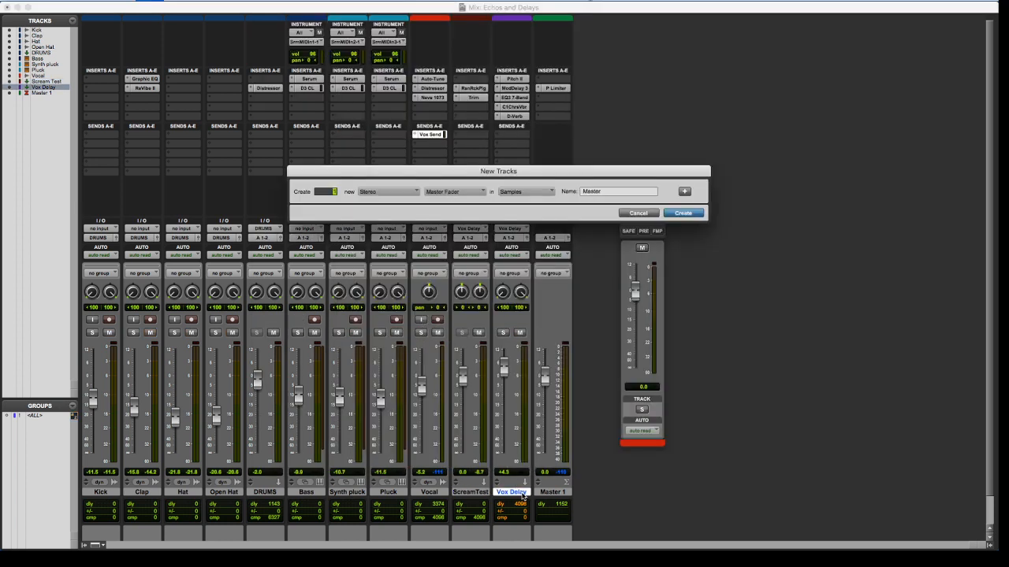
pyautogui.press('Tab')
pyautogui.write('Pa')
pyautogui.press('Return')
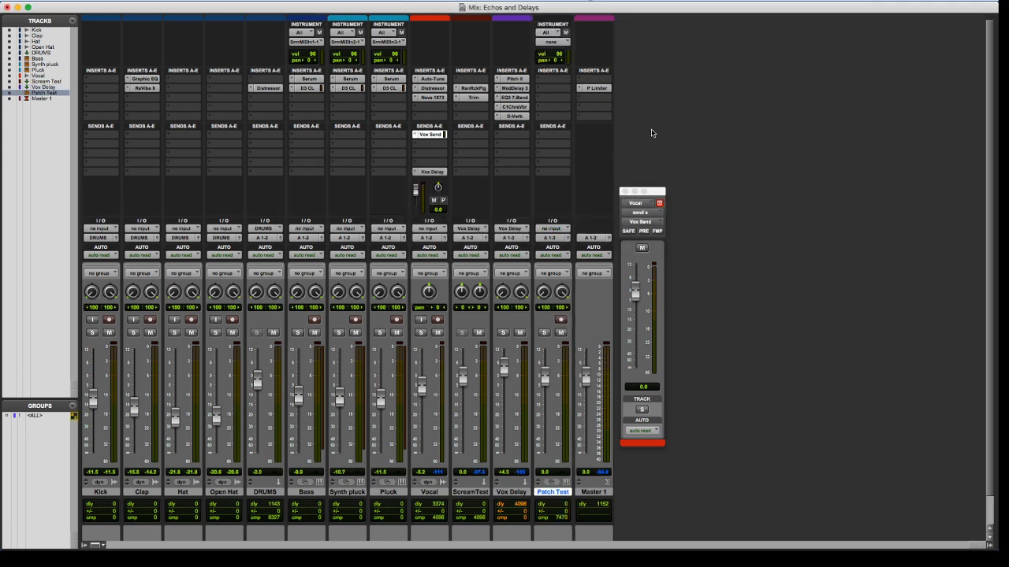
# Solo and record-arm Patch Test and insert a multichannel Reason Rack Plugin in its first insert slot
pyautogui.click(544, 332)
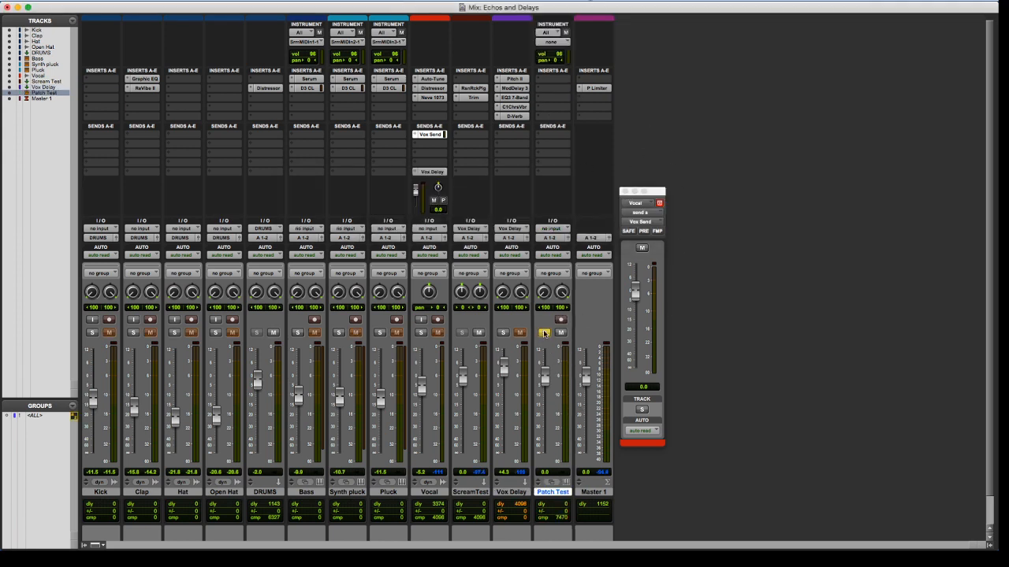
pyautogui.click(560, 319)
pyautogui.click(543, 85)
pyautogui.moveTo(587, 78)
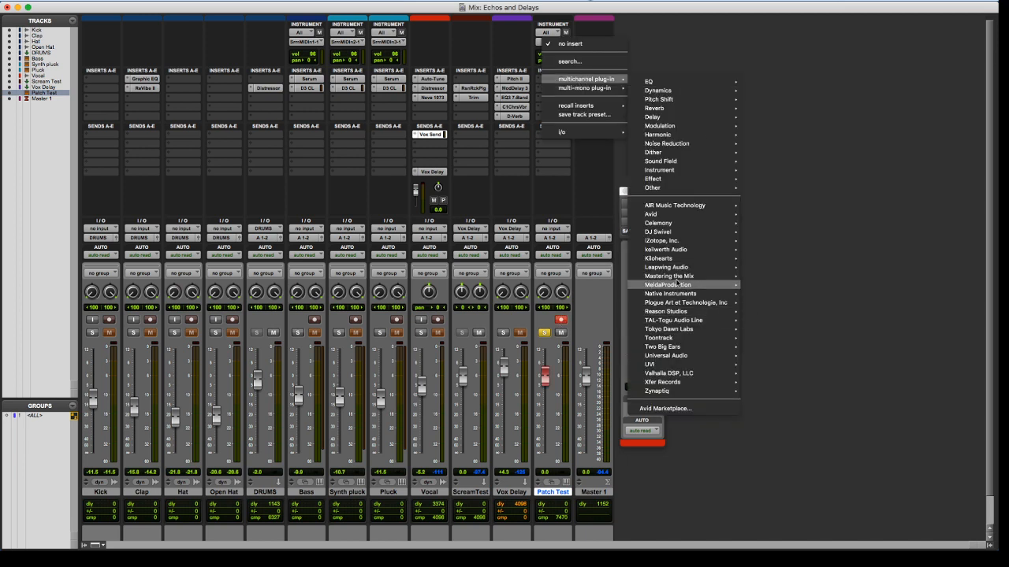
pyautogui.moveTo(681, 284)
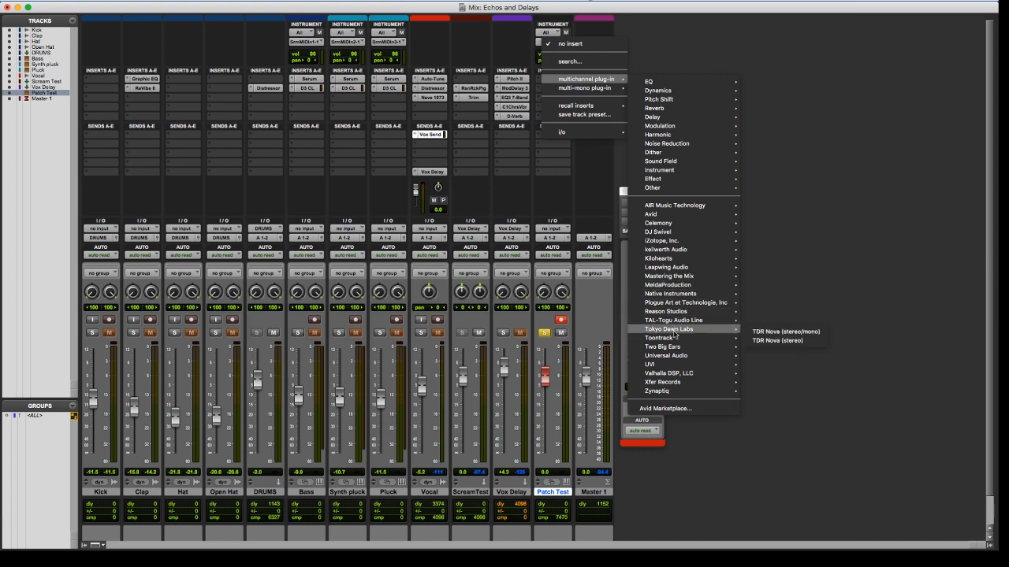
pyautogui.moveTo(682, 322)
pyautogui.click(780, 318)
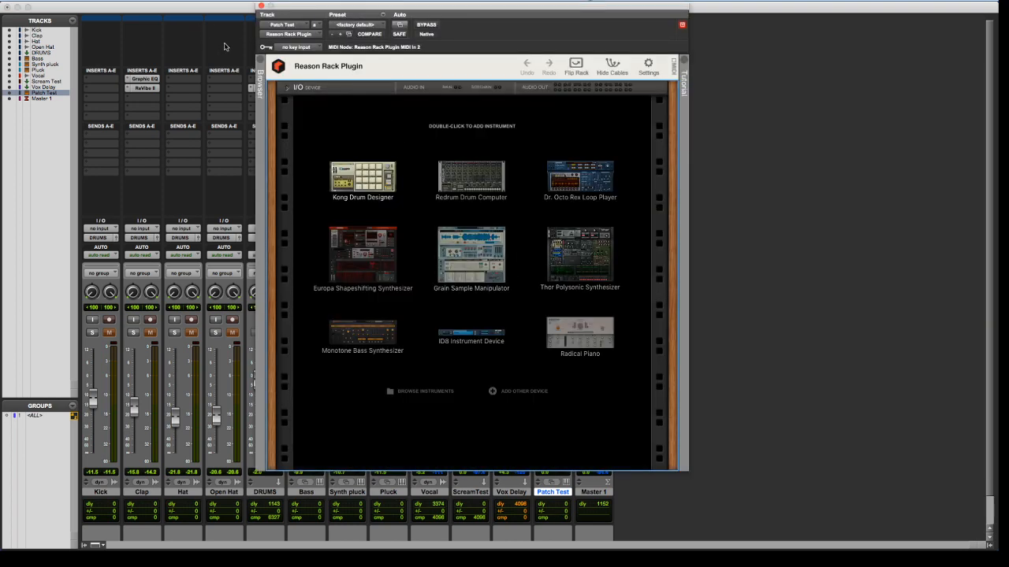
# Load Cat Fight.cmb from the Desktop's Patches folder into Patch Test's rack and show the Combinator's devices
pyautogui.click(262, 73)
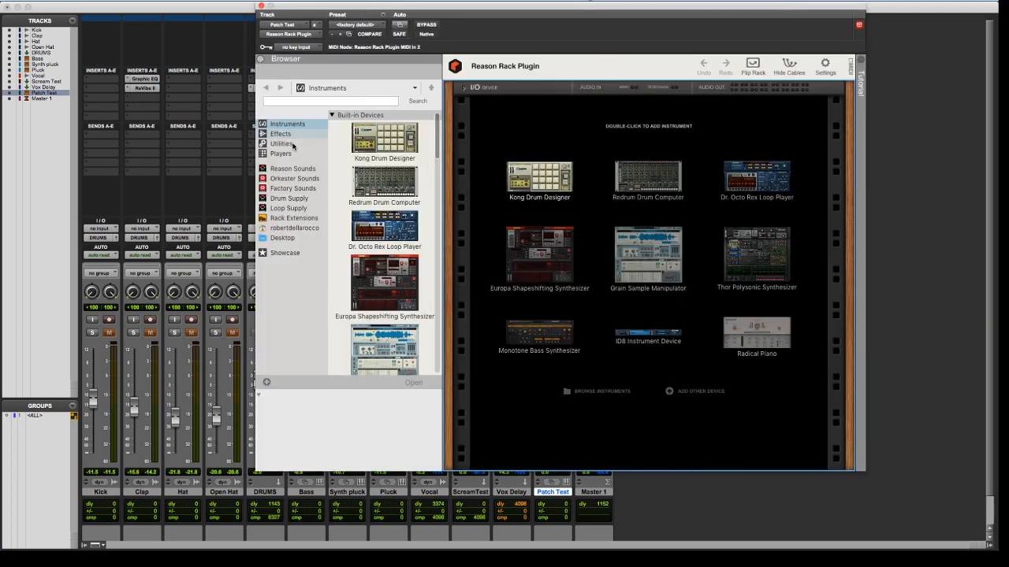
pyautogui.click(286, 239)
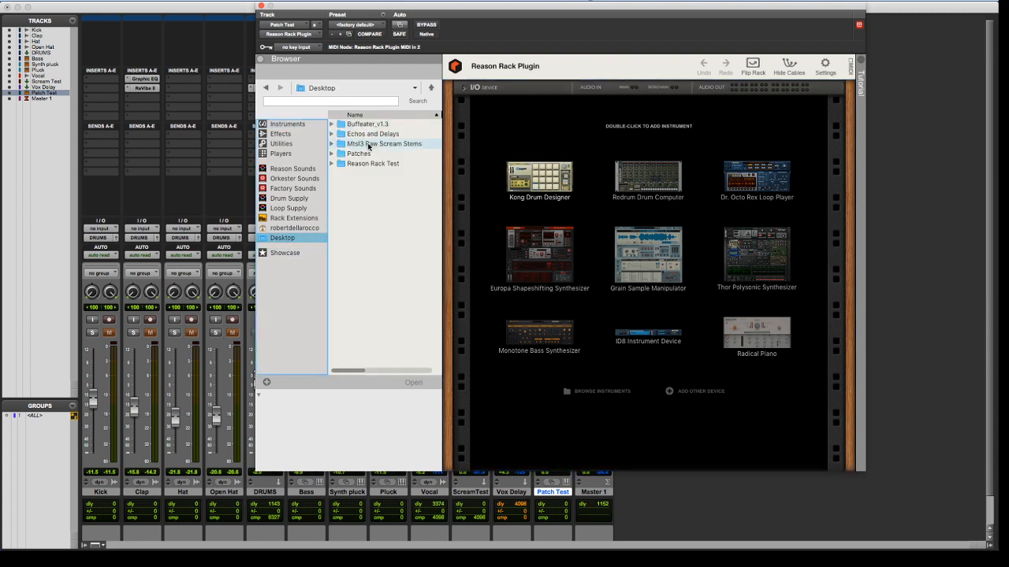
pyautogui.doubleClick(360, 155)
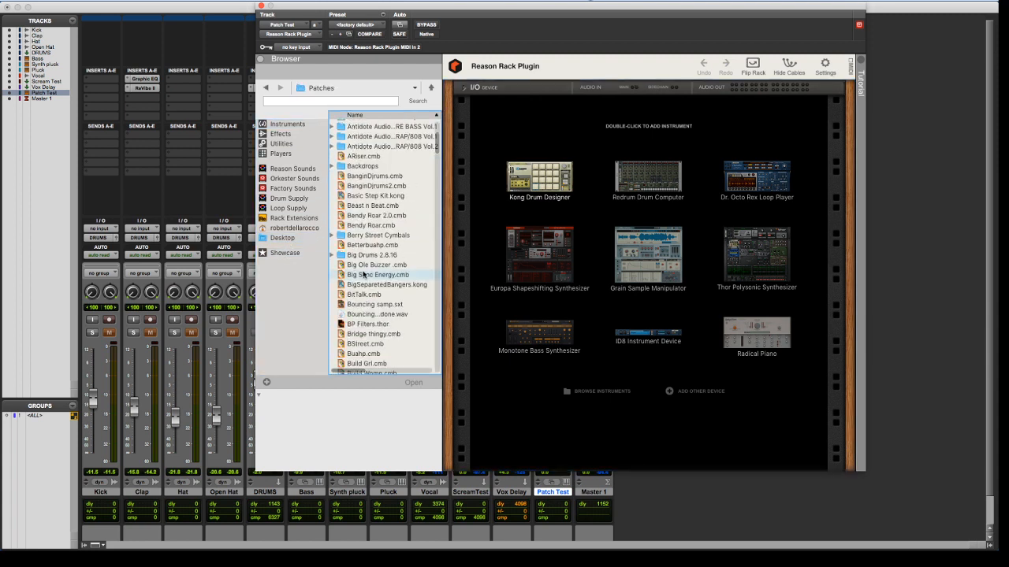
pyautogui.scroll(-6, 363, 274)
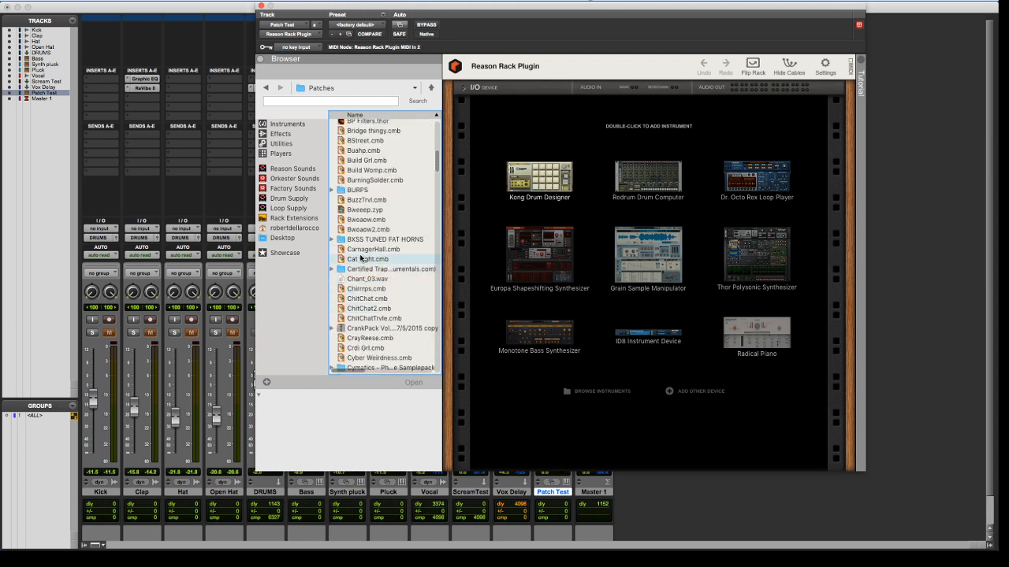
pyautogui.click(356, 260)
pyautogui.moveTo(356, 260)
pyautogui.mouseDown()
pyautogui.moveTo(591, 260)
pyautogui.moveTo(576, 260)
pyautogui.mouseUp()
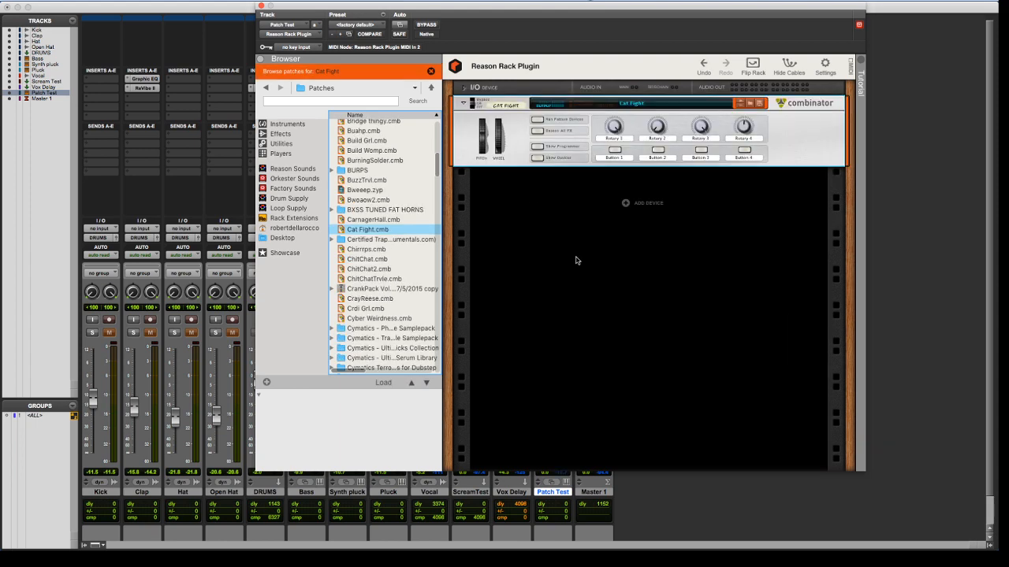
pyautogui.click(541, 159)
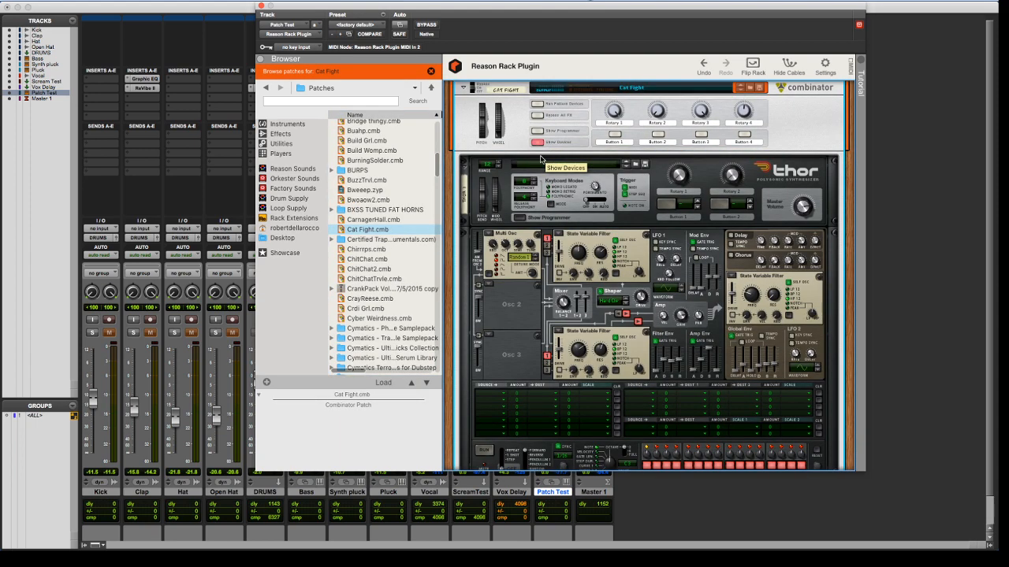
# Sweep the Cat Fight Combinator's Rotary 1 to test how it shapes the patch's sound
pyautogui.moveTo(420, 12)
pyautogui.mouseDown()
pyautogui.moveTo(814, 45)
pyautogui.moveTo(404, 15)
pyautogui.mouseUp()
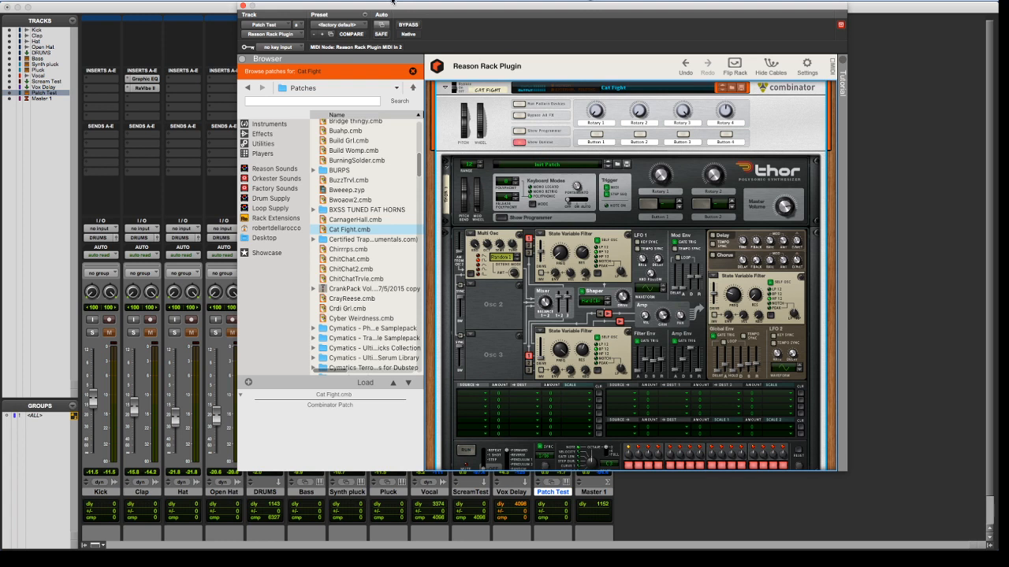
pyautogui.moveTo(591, 110)
pyautogui.mouseDown()
pyautogui.moveTo(598, 45)
pyautogui.moveTo(590, 118)
pyautogui.mouseUp()
pyautogui.moveTo(589, 137); pyautogui.dragTo(625, 193)
pyautogui.moveTo(601, 111); pyautogui.dragTo(581, 170)
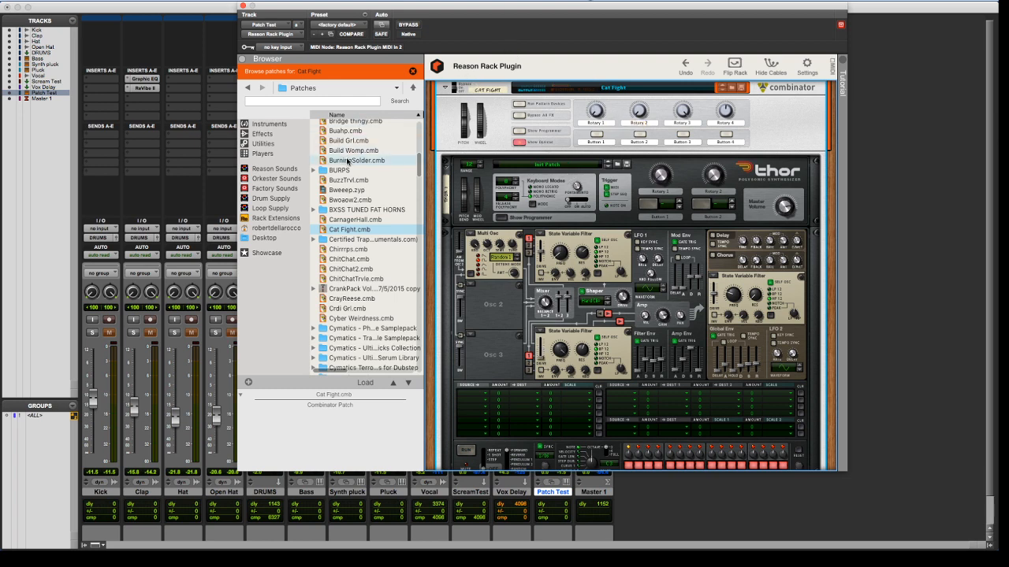
# Replace the loaded patch with BurningSolder.cmb and toggle the Chorus in its Thor synthesizer
pyautogui.scroll(2, 501, 167)
pyautogui.click(387, 160)
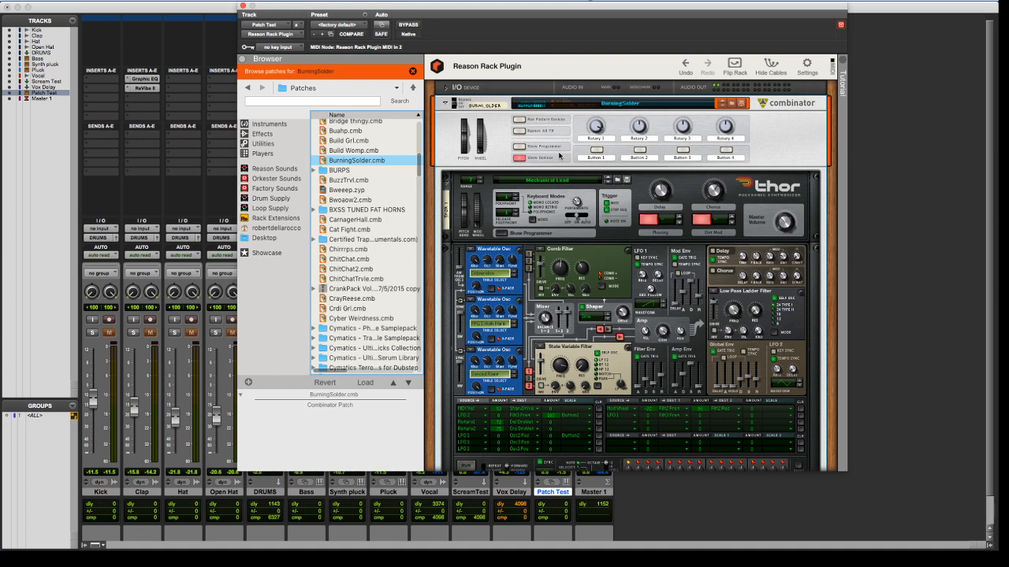
pyautogui.moveTo(503, 9); pyautogui.dragTo(573, 16)
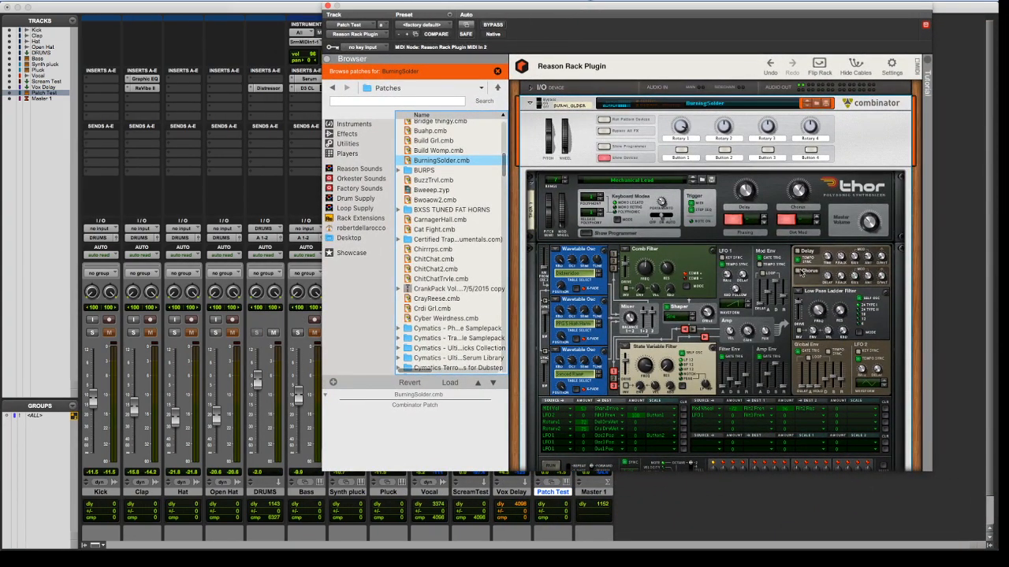
pyautogui.click(799, 271)
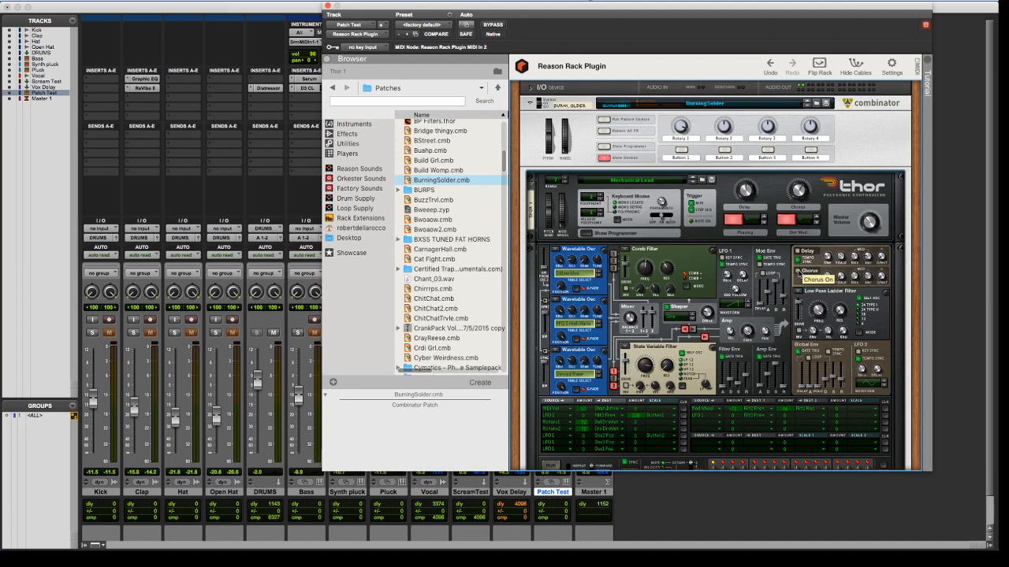
# Load Build Grl.cmb into the rack and sweep the Combinator's Rotary 1 to test the patch
pyautogui.moveTo(447, 161); pyautogui.dragTo(630, 155)
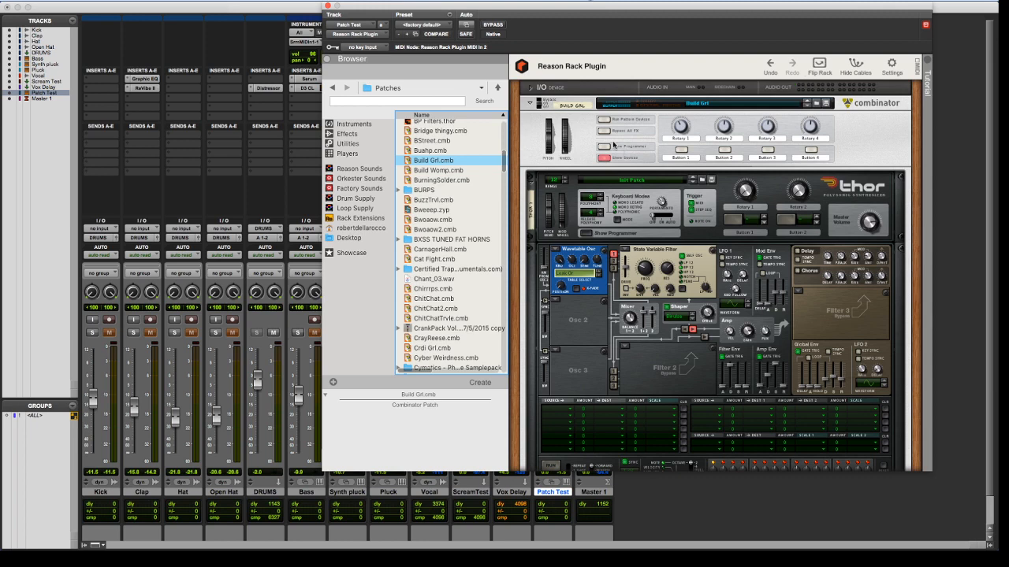
pyautogui.moveTo(448, 160); pyautogui.dragTo(615, 131)
pyautogui.moveTo(678, 131); pyautogui.dragTo(679, 155)
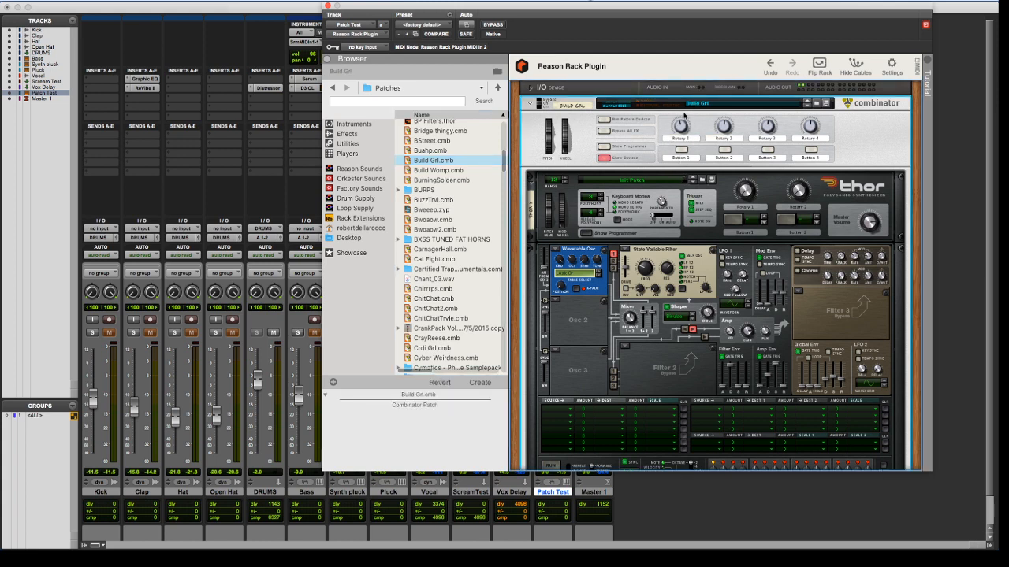
pyautogui.moveTo(685, 120); pyautogui.dragTo(665, 179)
# Delete the Build Grl Combinator, add a Europa Shapeshifting Synthesizer and move the plugin window to uncover the mixer's inserts
pyautogui.press('Delete')
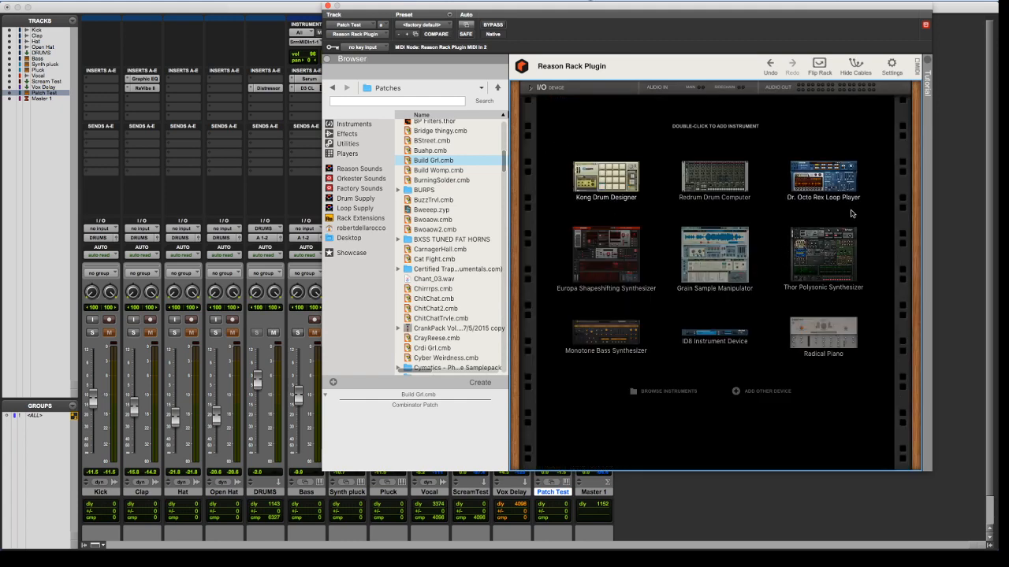
pyautogui.doubleClick(615, 252)
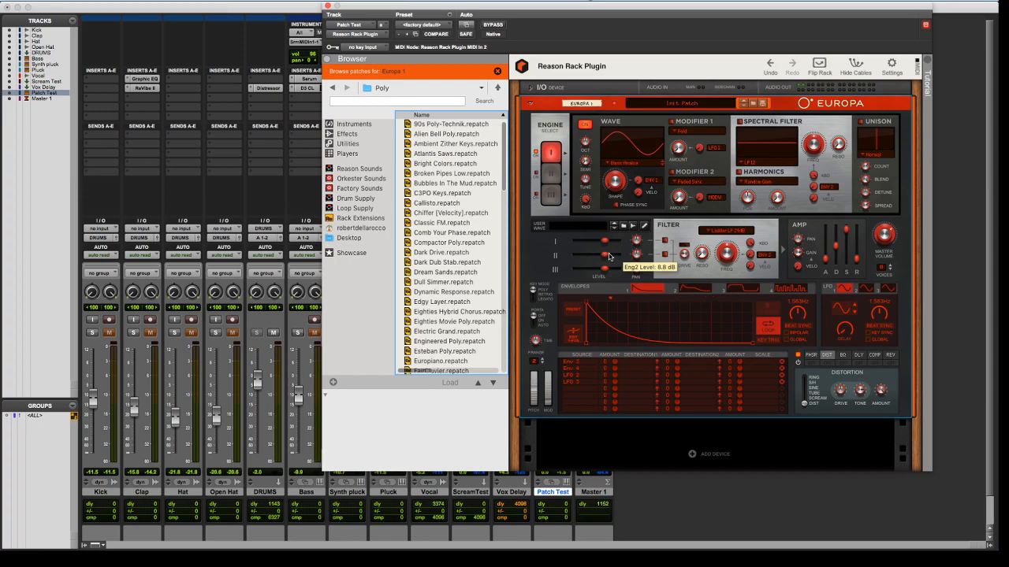
pyautogui.moveTo(558, 14); pyautogui.dragTo(365, 209)
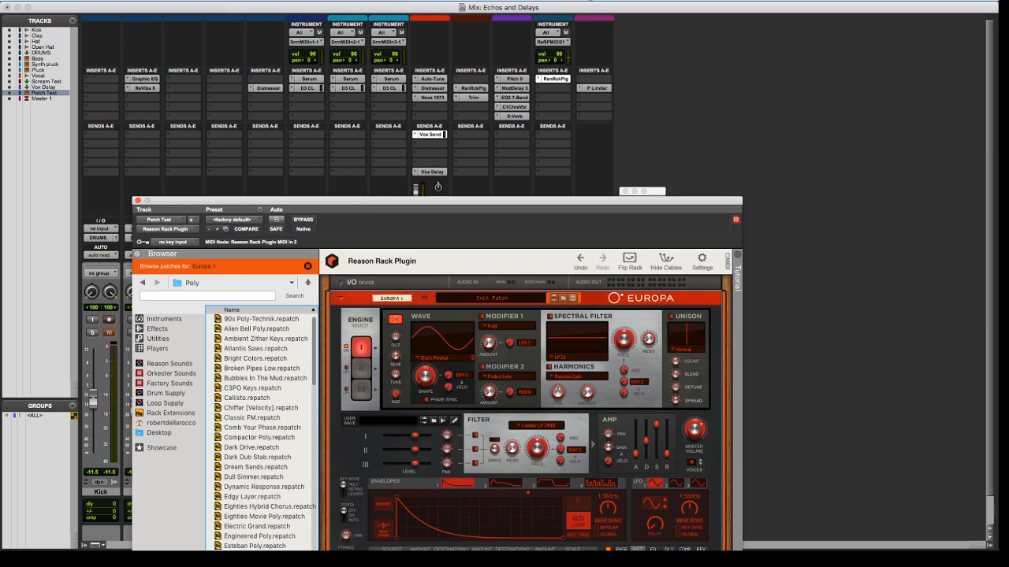
pyautogui.click(343, 1)
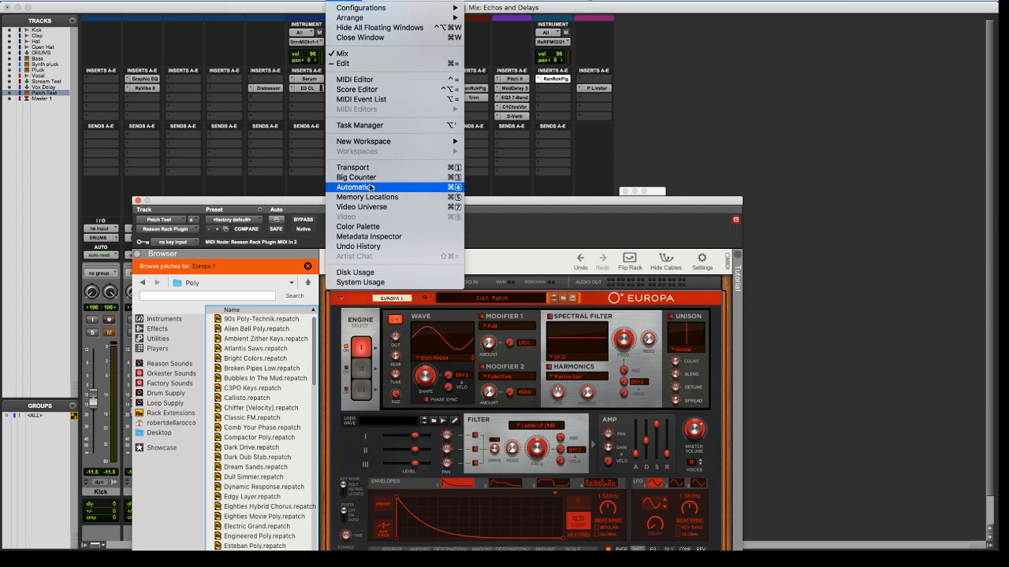
pyautogui.click(381, 126)
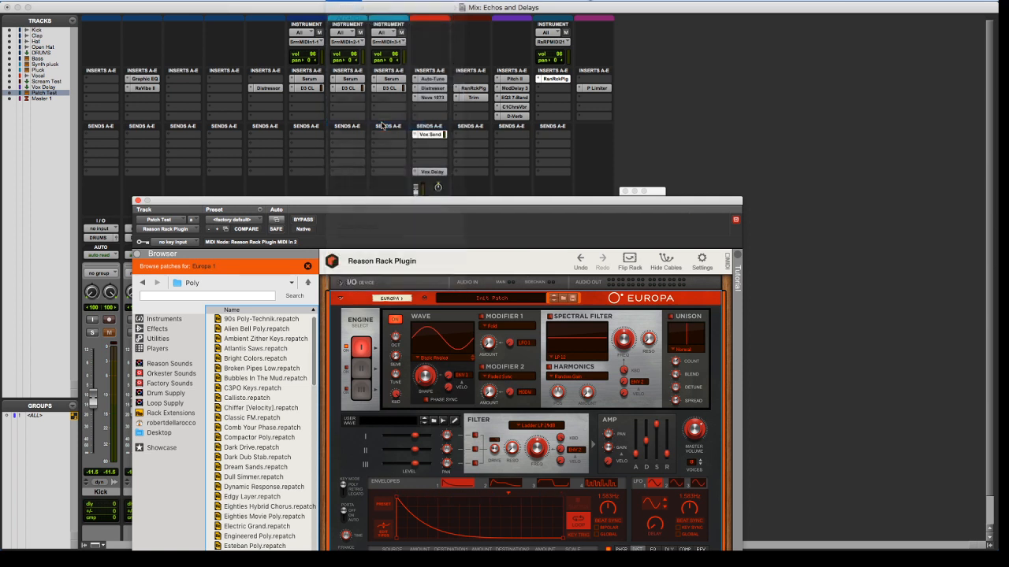
pyautogui.click(16, 11)
# Open the System Usage window to check the CPU load with Europa in the rack
pyautogui.click(309, 1)
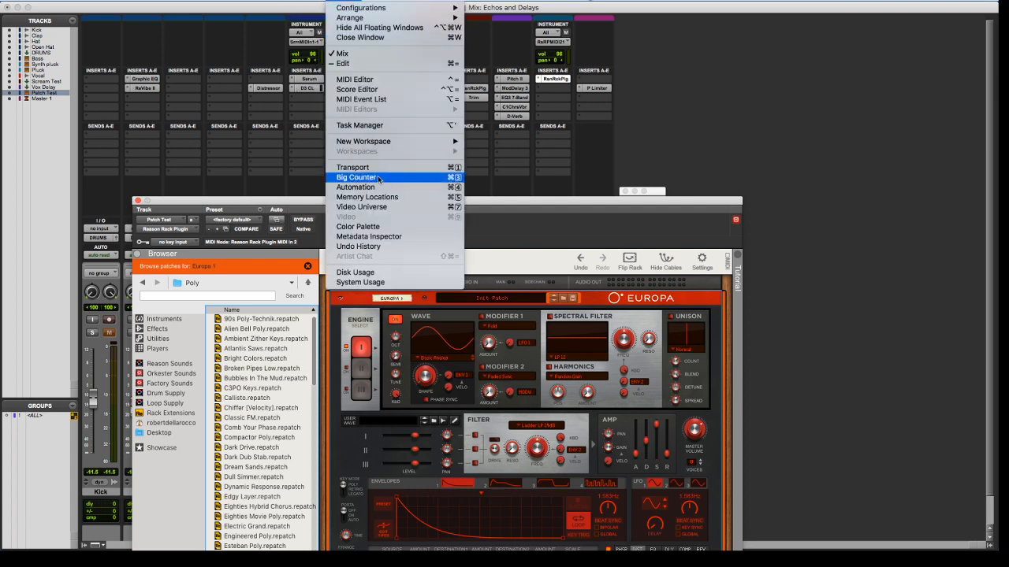
pyautogui.click(378, 281)
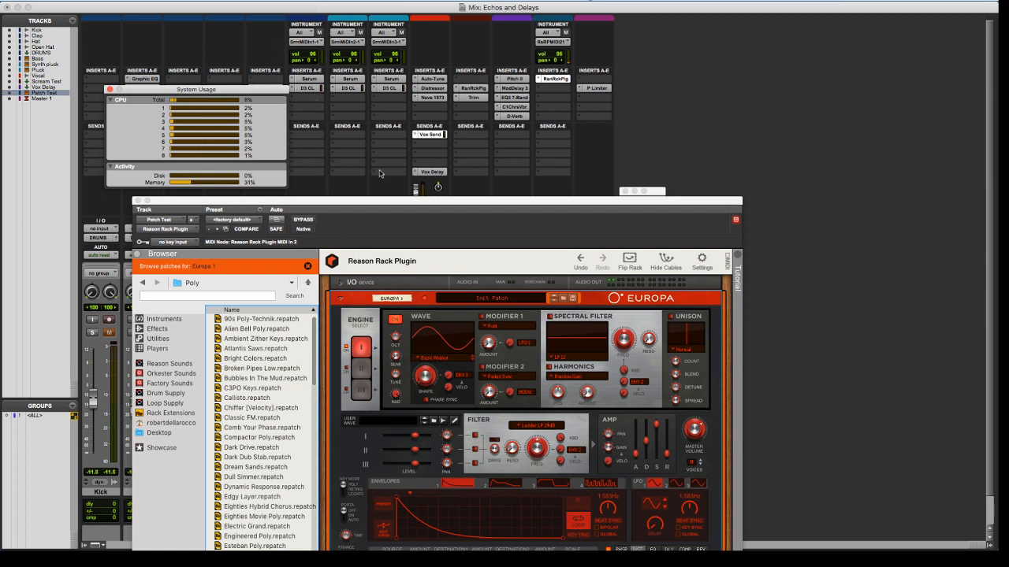
# Move the Reason Rack Plugin window up until the whole Europa rack shows, and close the window
pyautogui.click(430, 208)
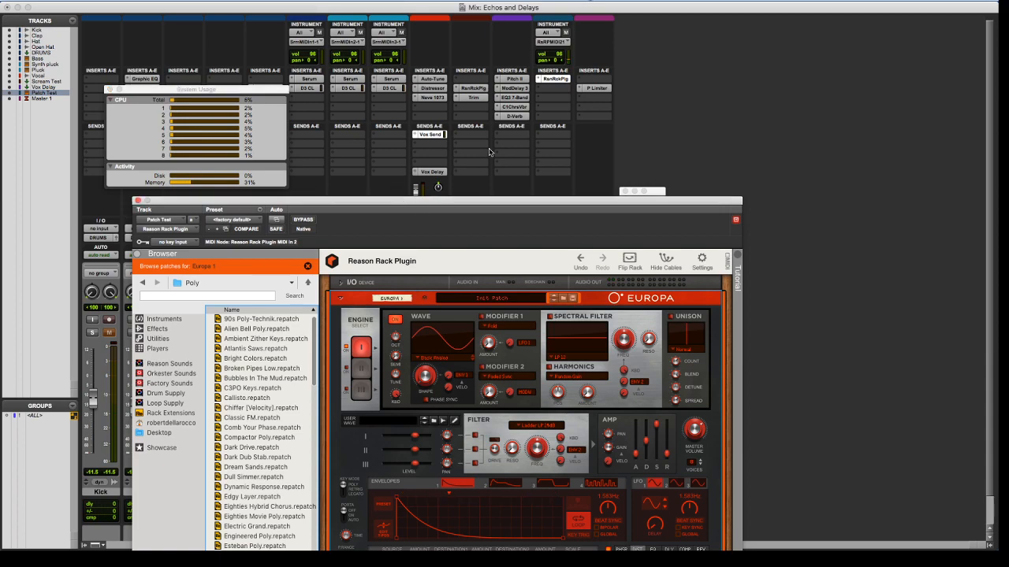
pyautogui.moveTo(475, 207); pyautogui.dragTo(503, 93)
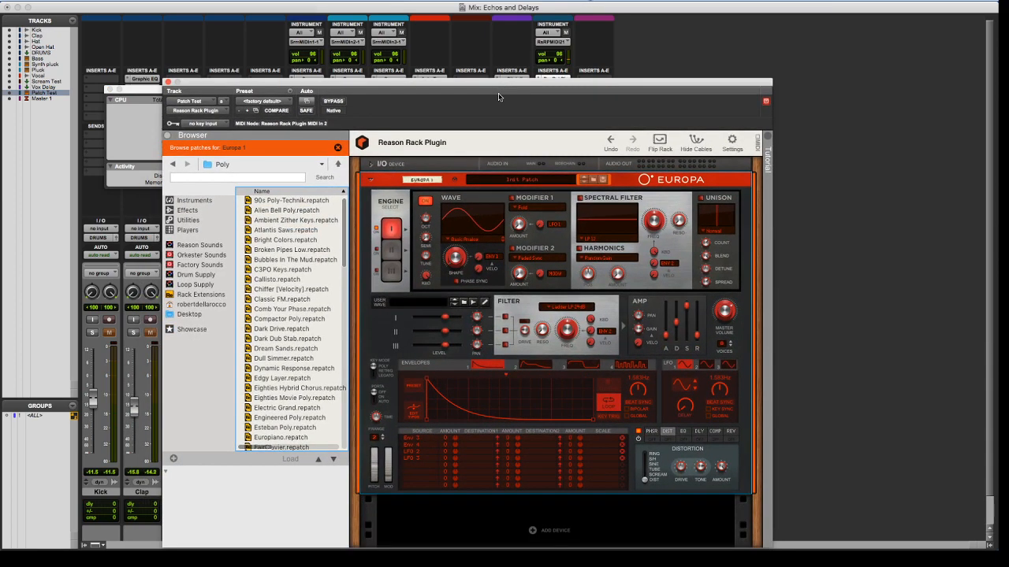
pyautogui.moveTo(500, 256); pyautogui.dragTo(484, 40)
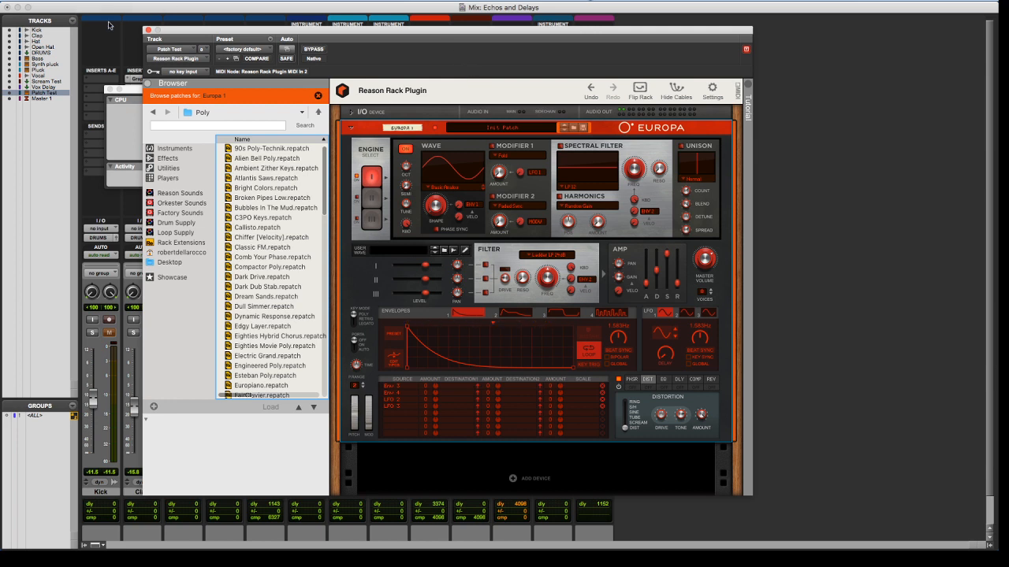
pyautogui.click(148, 30)
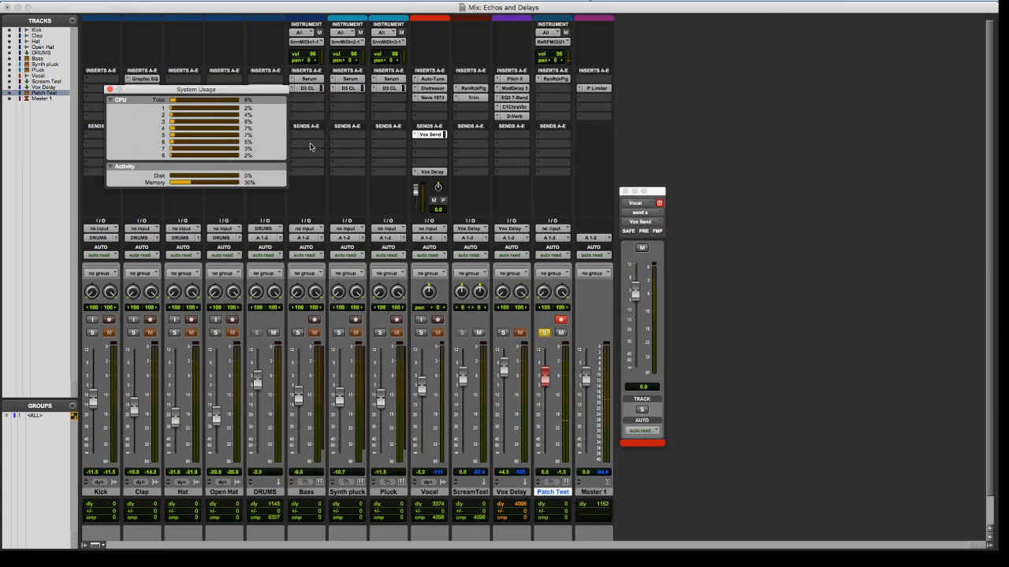
# Switch from the Echos and Delays session to the recent Reason Rack Test session and close the System Usage window
pyautogui.press('super+shift+w')
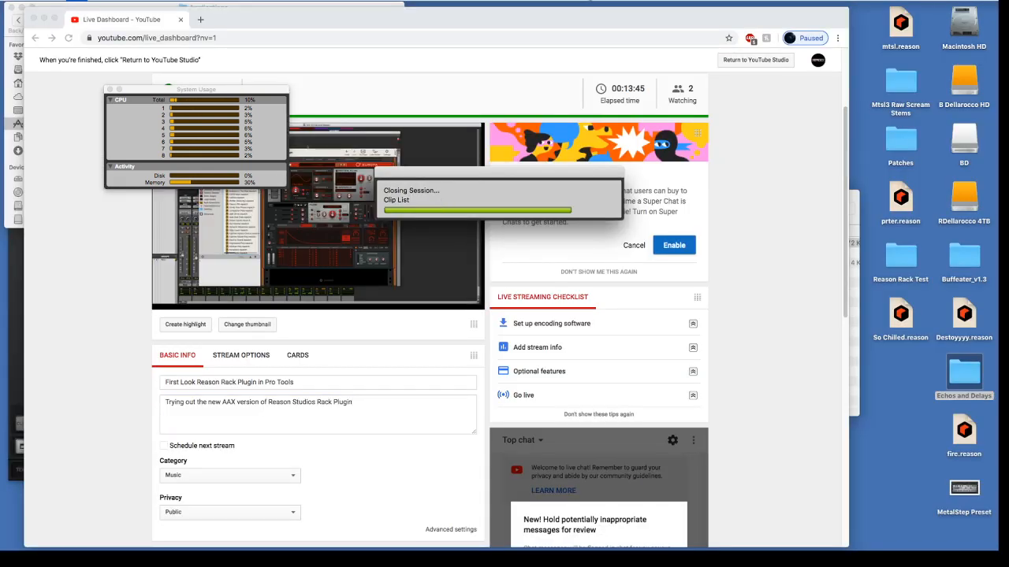
pyautogui.click(77, 2)
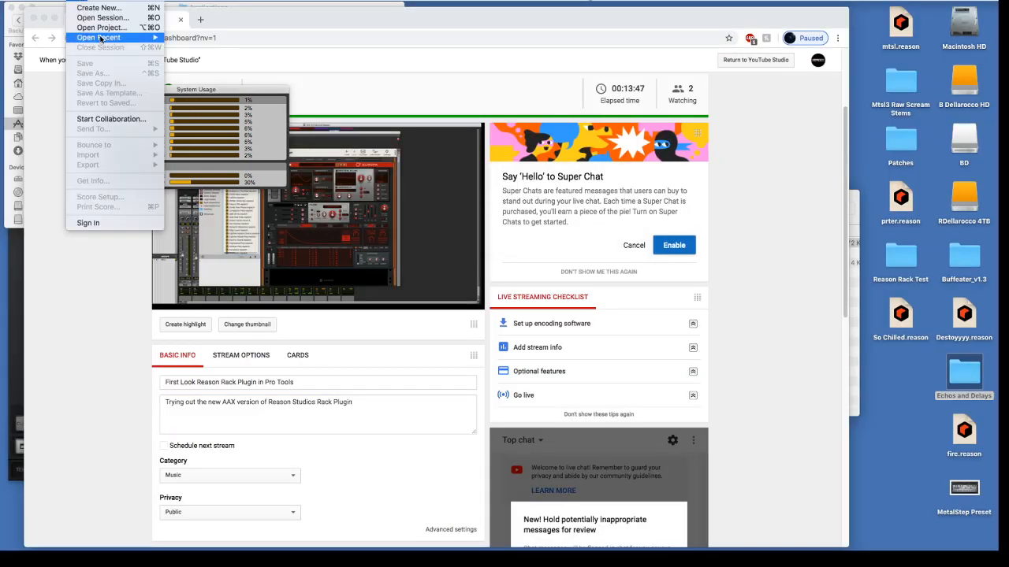
pyautogui.moveTo(100, 38)
pyautogui.click(179, 45)
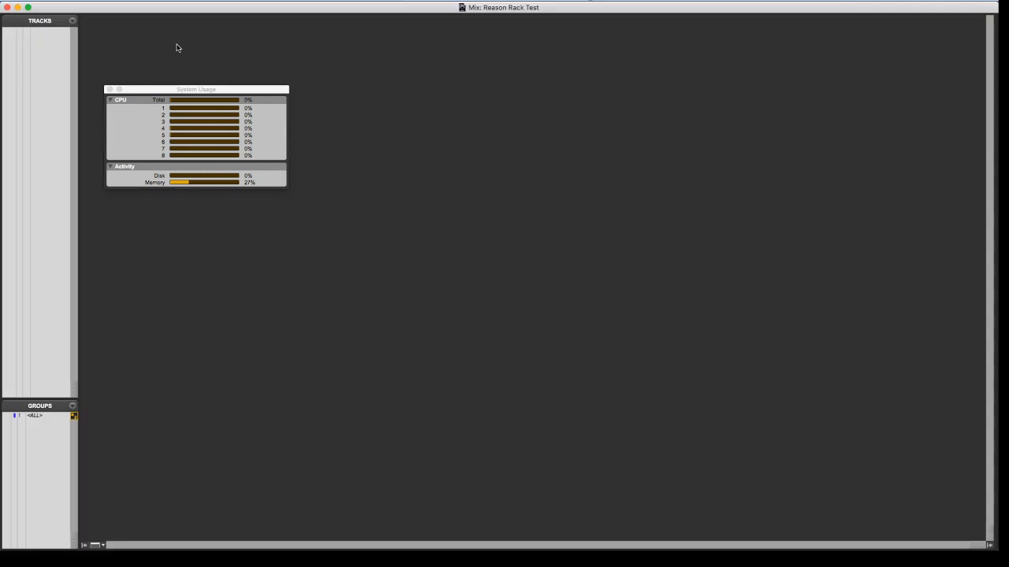
pyautogui.click(109, 90)
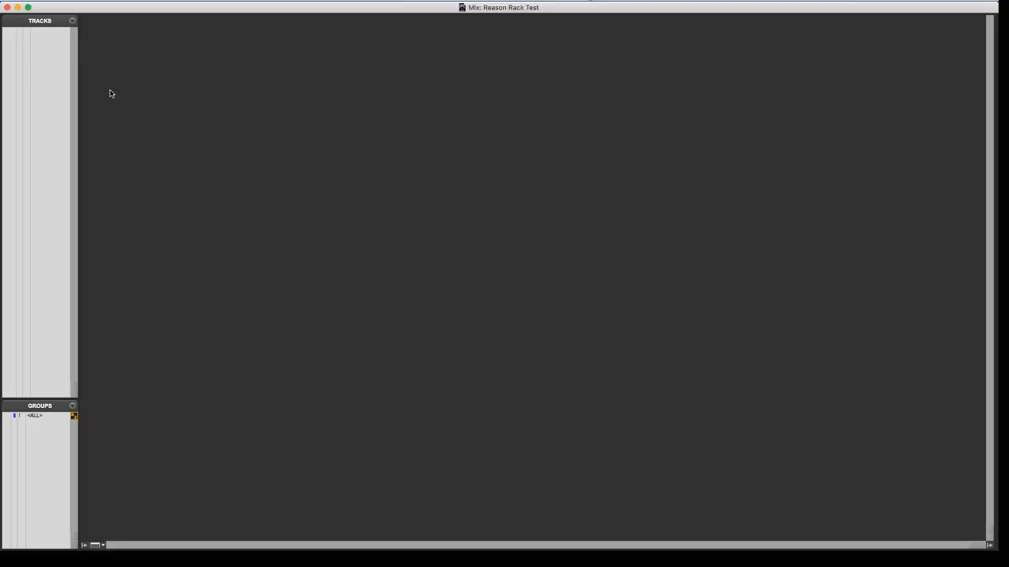
# Create one new stereo instrument track in ticks
pyautogui.press('super+shift+n')
pyautogui.press('super+Down')
pyautogui.press('super+Down')
pyautogui.press('super+Down')
pyautogui.press('super+Down')
pyautogui.press('super+Down')
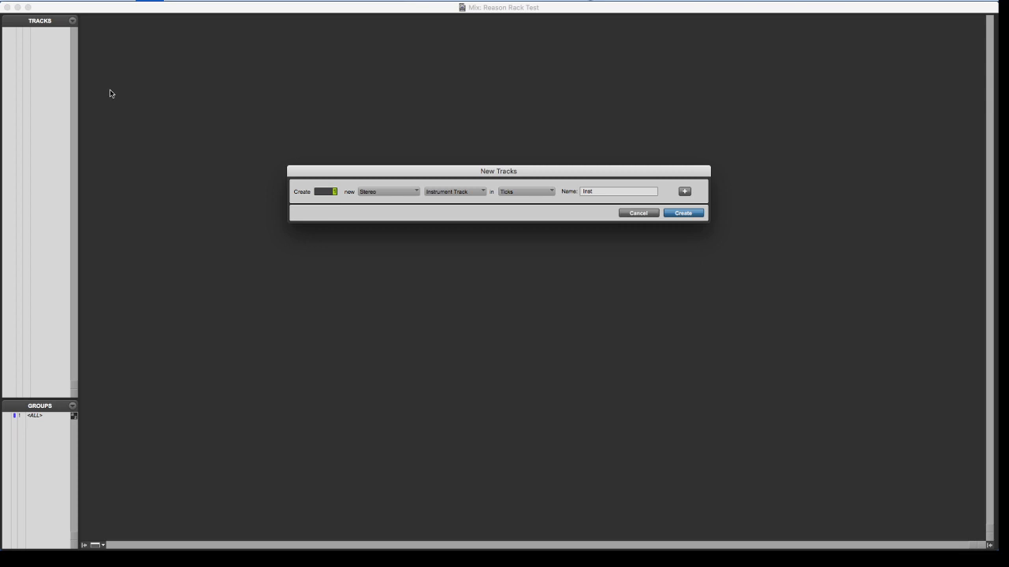
pyautogui.press('Return')
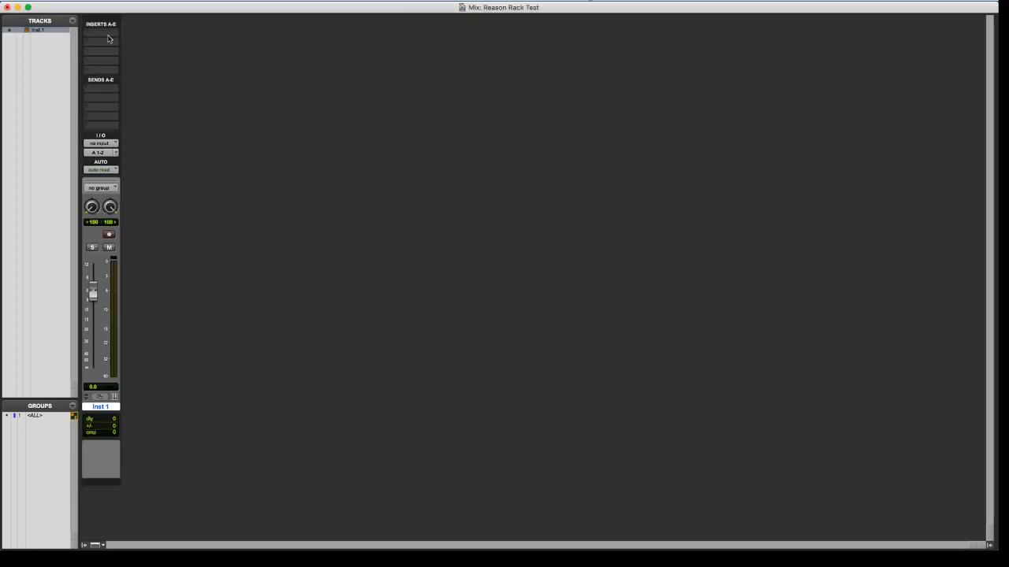
# Insert the multichannel Reason Rack Plugin in the Inst 1 track's first insert slot and record-enable the track
pyautogui.click(92, 34)
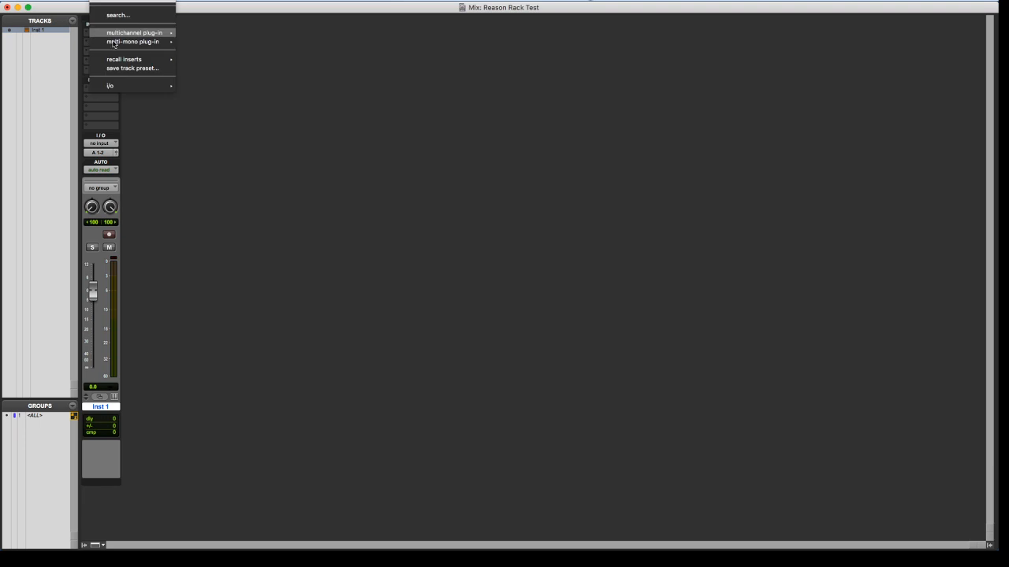
pyautogui.moveTo(148, 34)
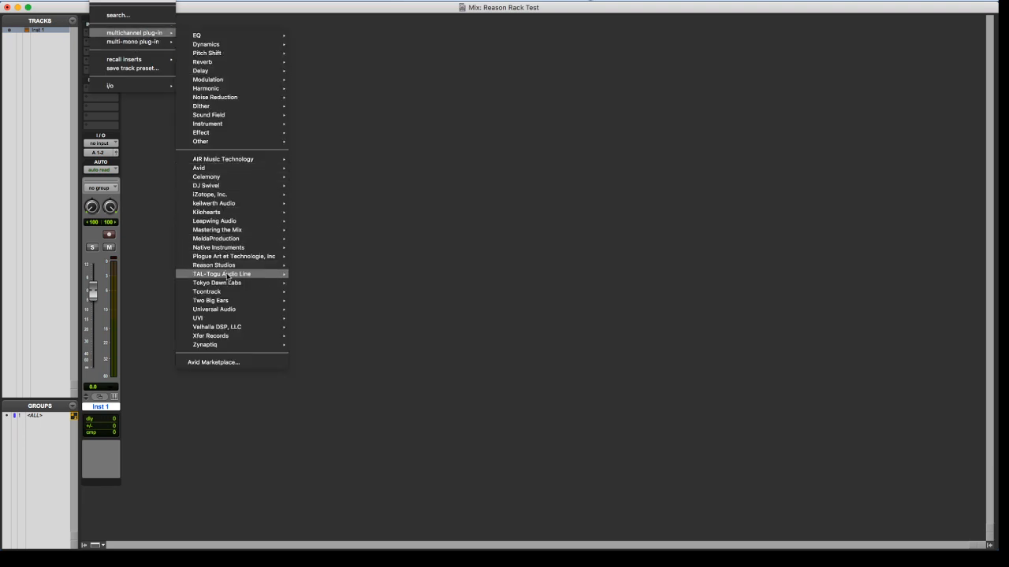
pyautogui.moveTo(236, 266)
pyautogui.click(335, 269)
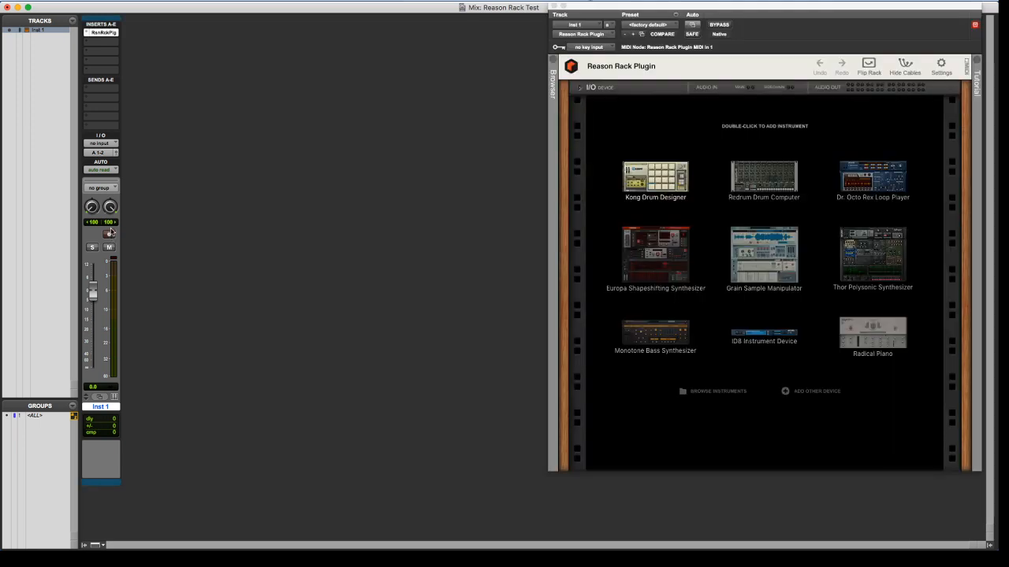
pyautogui.click(110, 236)
# Add a Europa Shapeshifting Synthesizer, with engine 1's wave Shape raised and the amp Sustain lowered to about 19%
pyautogui.doubleClick(670, 253)
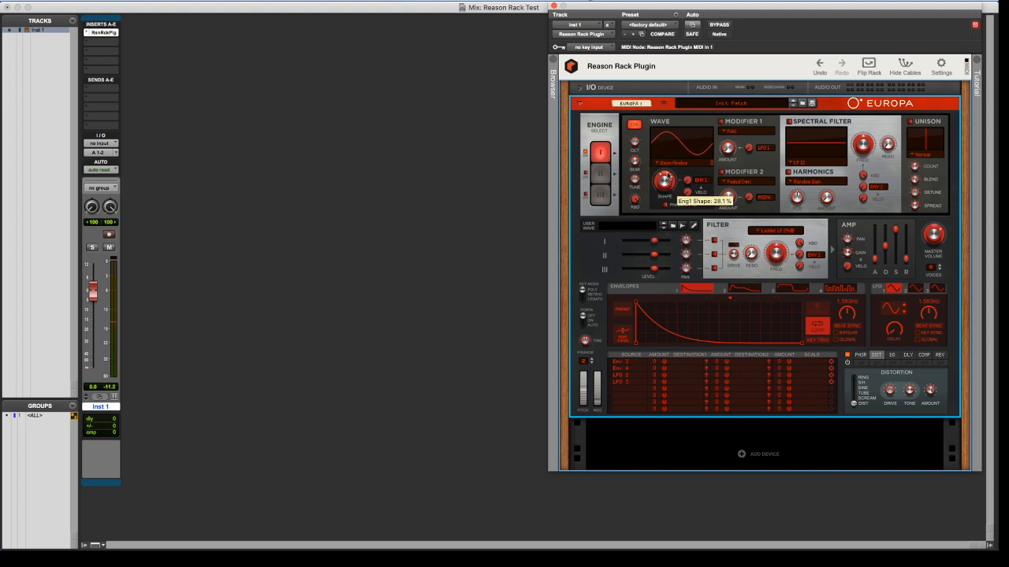
pyautogui.moveTo(666, 189); pyautogui.dragTo(675, 154)
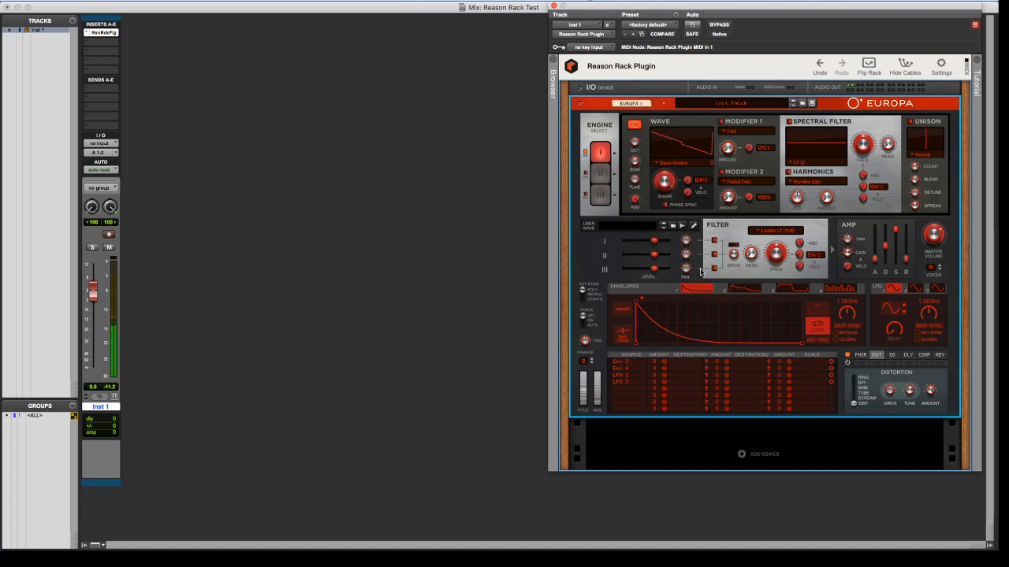
pyautogui.moveTo(896, 235); pyautogui.dragTo(897, 268)
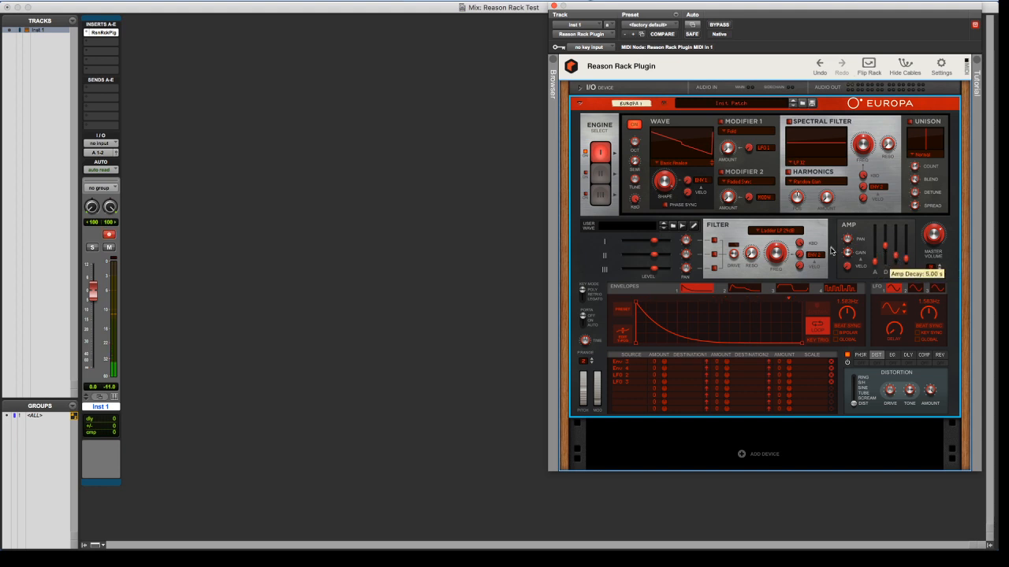
# Route Europa's engine 1 into the filter and move envelope 2's peak to the start to remove its attack
pyautogui.click(715, 242)
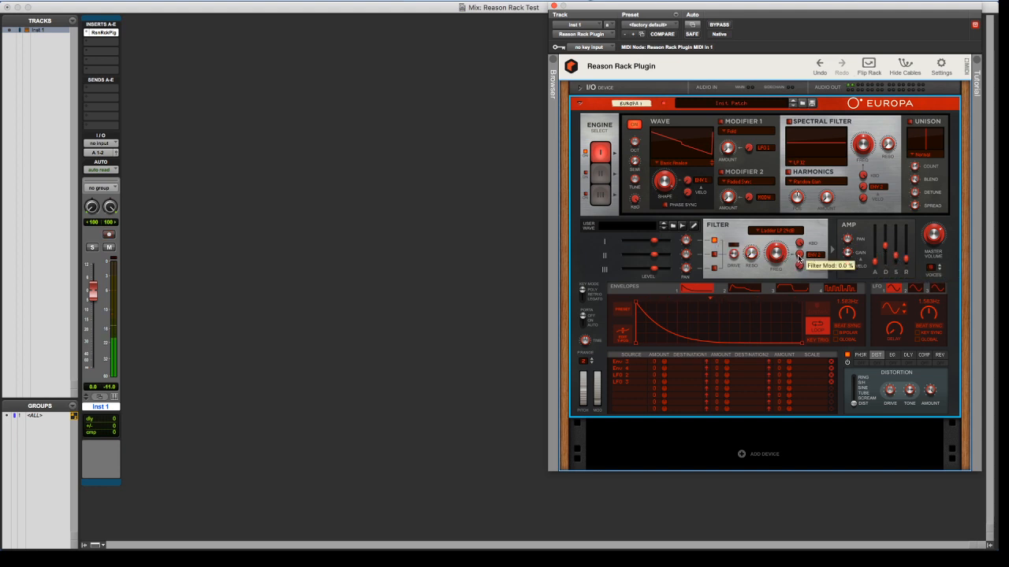
pyautogui.click(746, 288)
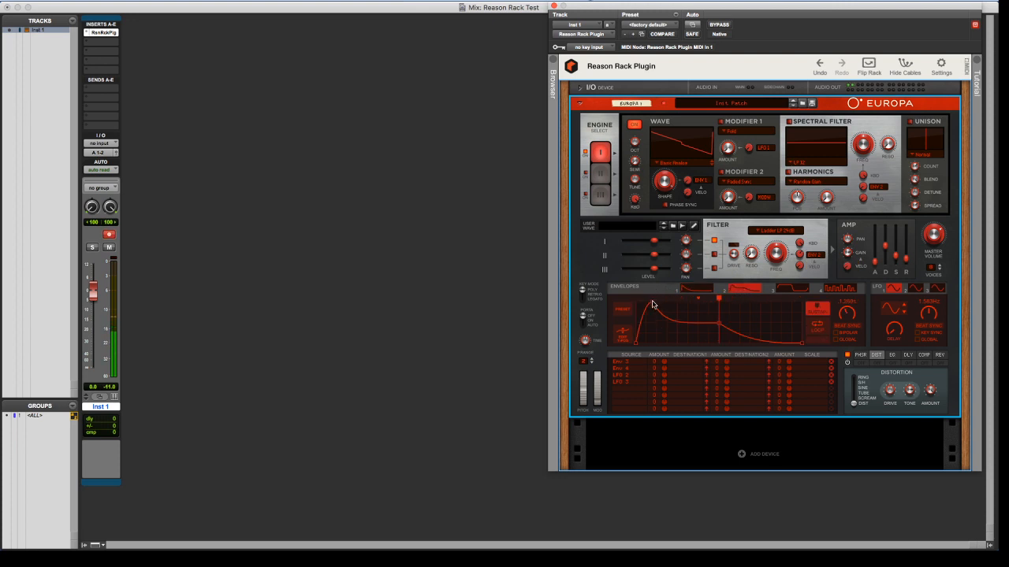
pyautogui.moveTo(651, 302); pyautogui.dragTo(635, 302)
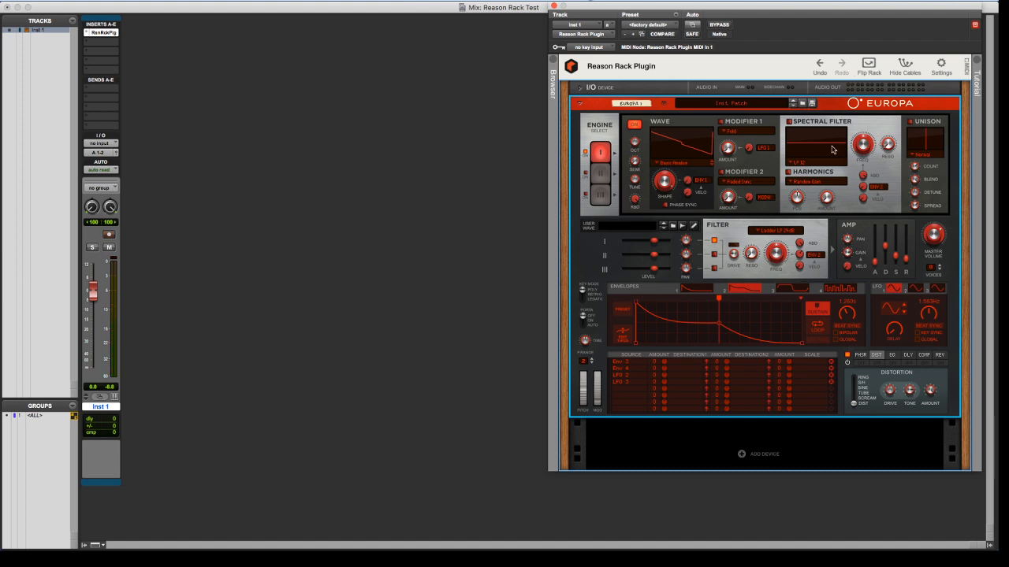
# Set engine 1's spectral filter type to Resonator 2 and enable the Spectral Filter, Harmonics and Unison sections
pyautogui.click(796, 161)
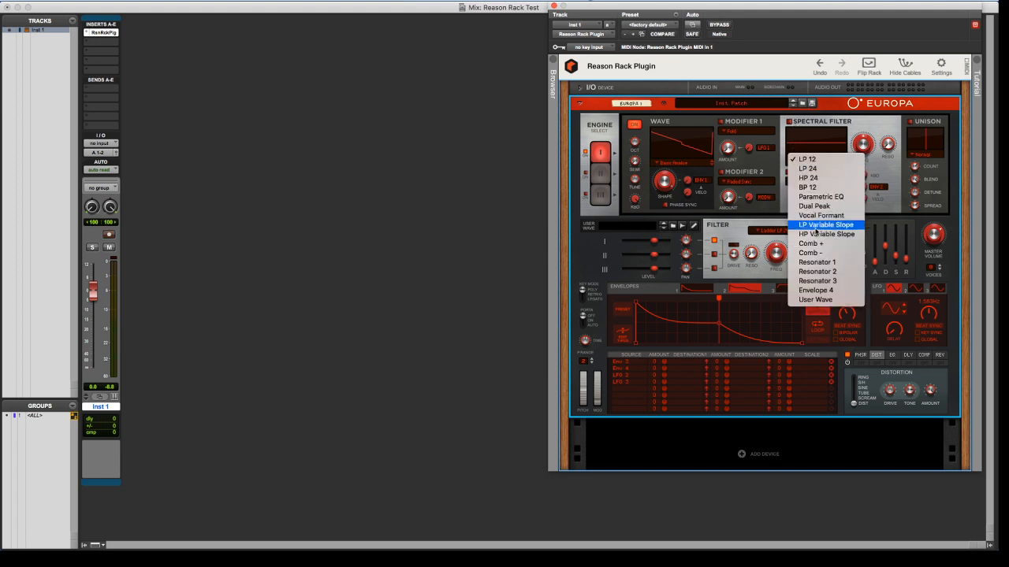
pyautogui.click(817, 271)
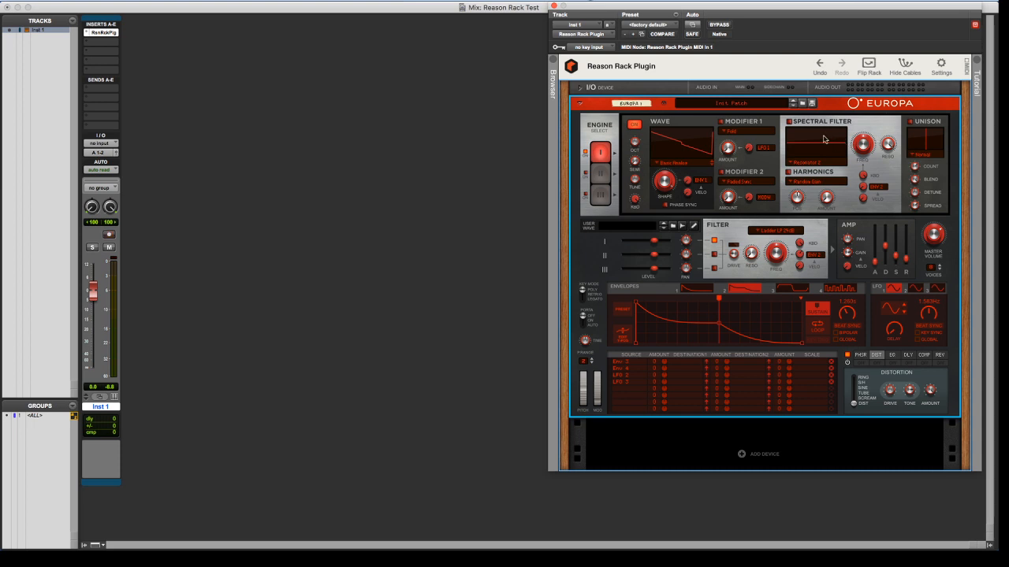
pyautogui.click(790, 122)
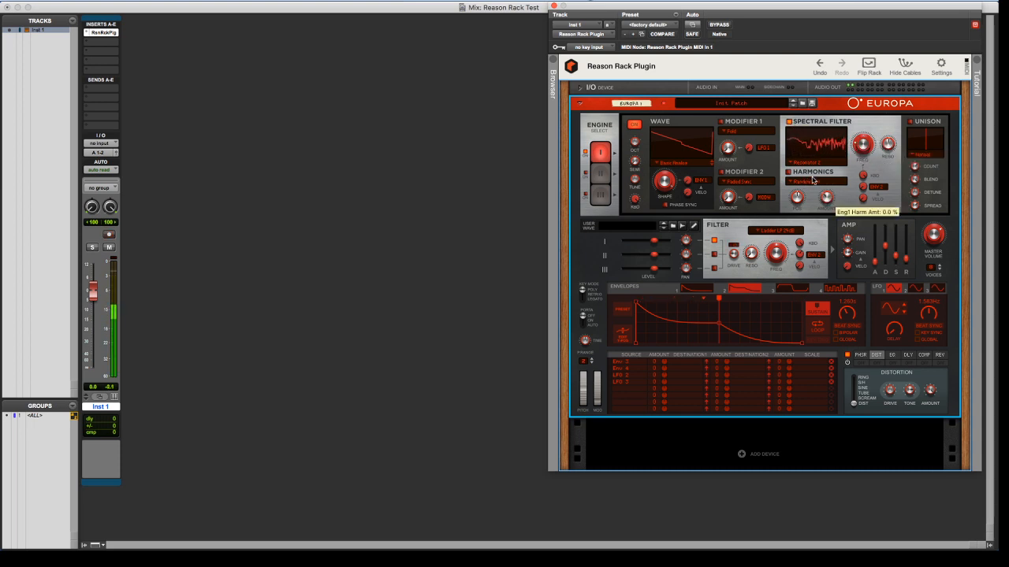
pyautogui.click(789, 174)
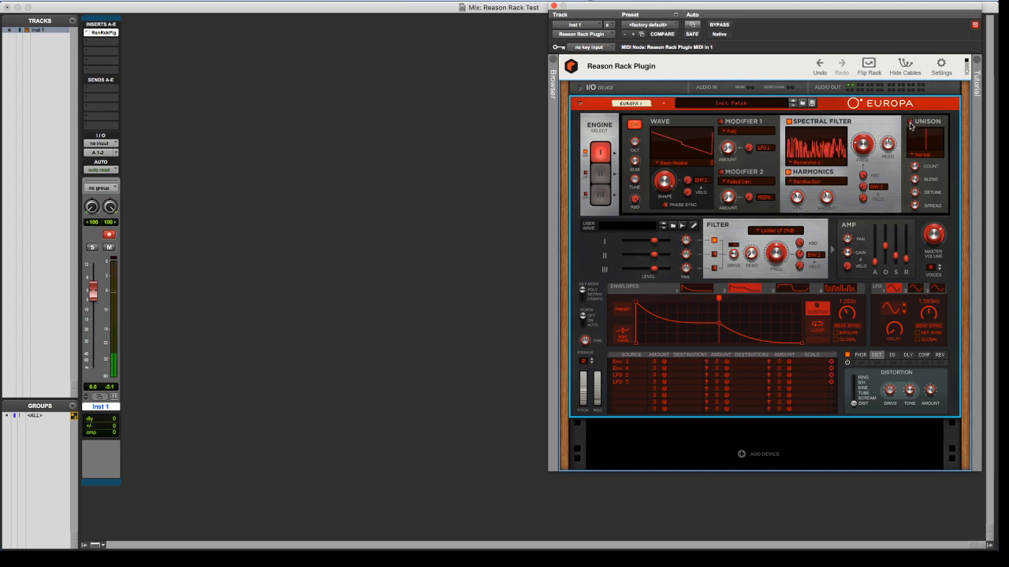
pyautogui.click(914, 155)
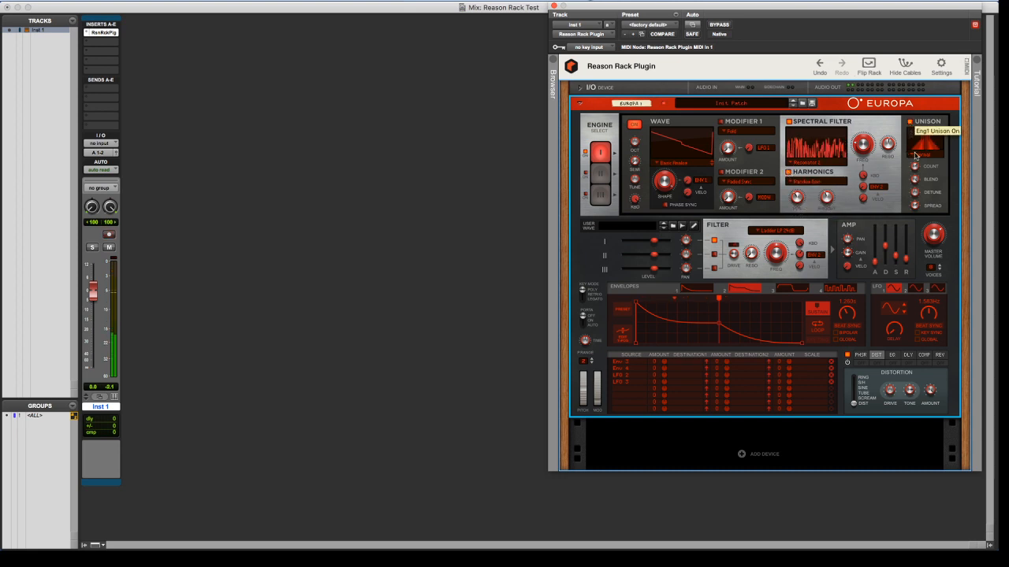
# Enable Europa's reverb, compressor, delay, phaser and distortion effects
pyautogui.click(939, 356)
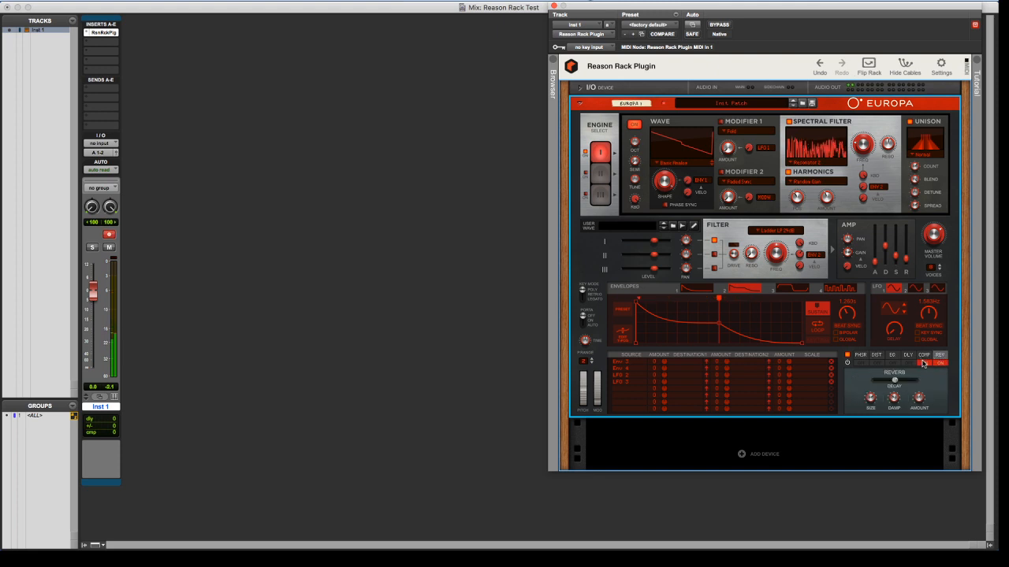
pyautogui.click(909, 363)
pyautogui.click(908, 356)
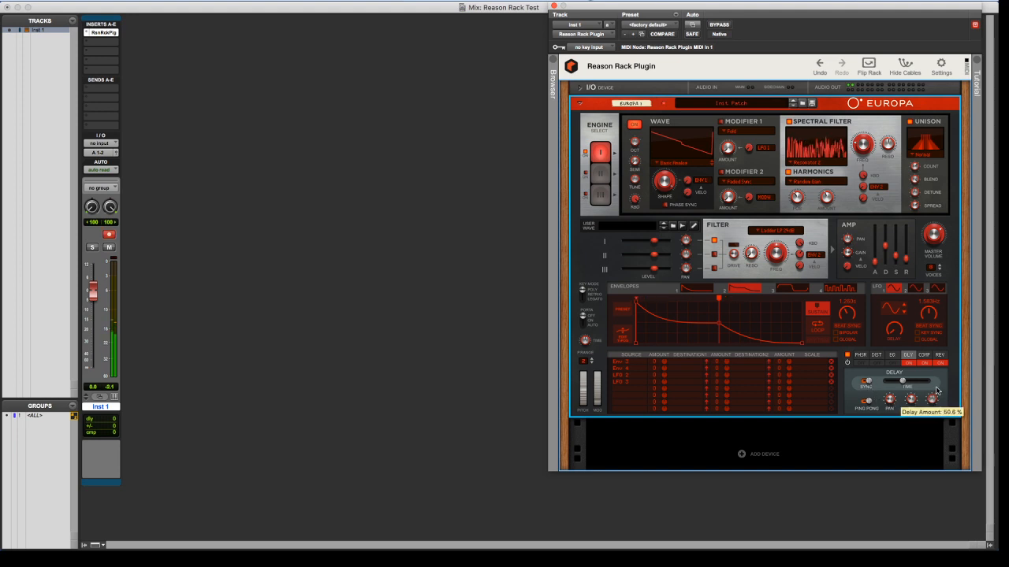
pyautogui.click(862, 363)
pyautogui.click(876, 355)
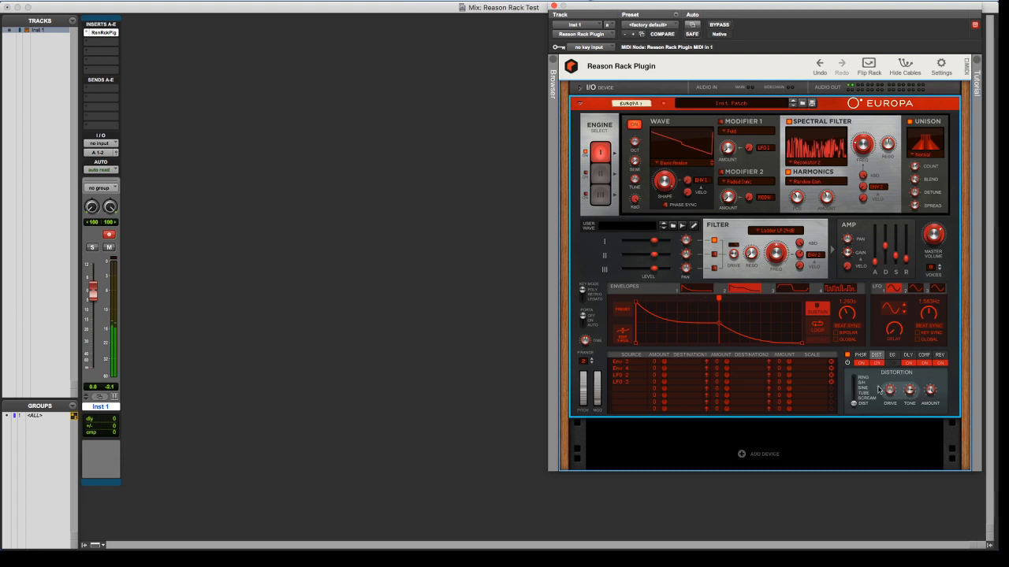
# Adjust Europa's distortion Drive and lengthen the amp envelope's attack and release
pyautogui.moveTo(893, 385)
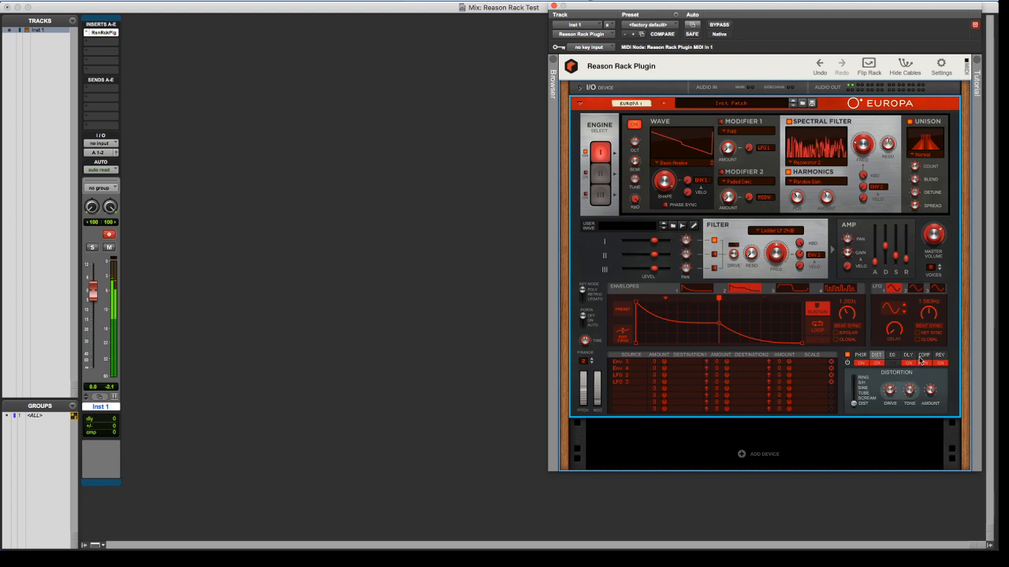
pyautogui.moveTo(890, 407)
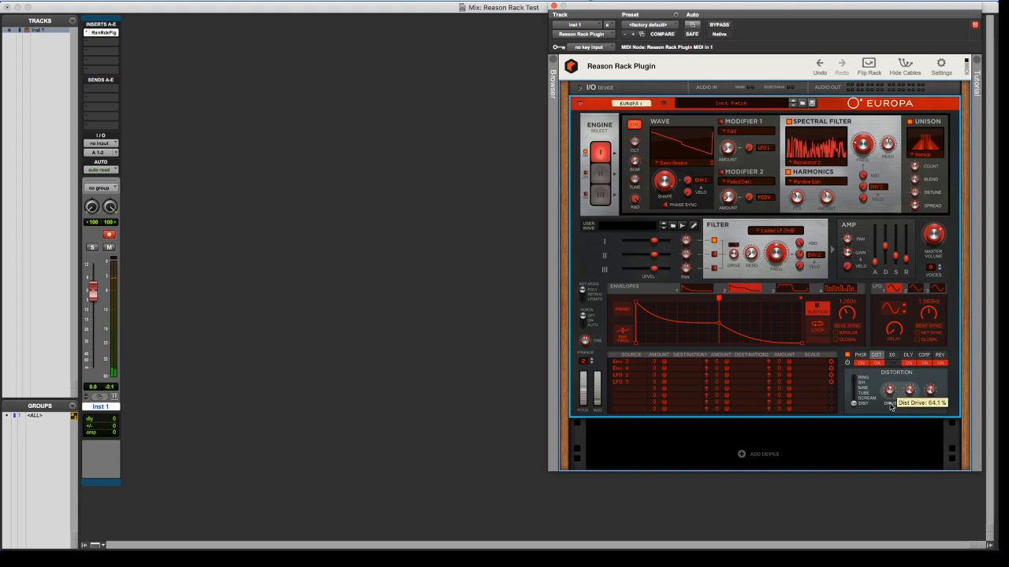
pyautogui.moveTo(891, 406); pyautogui.dragTo(891, 410)
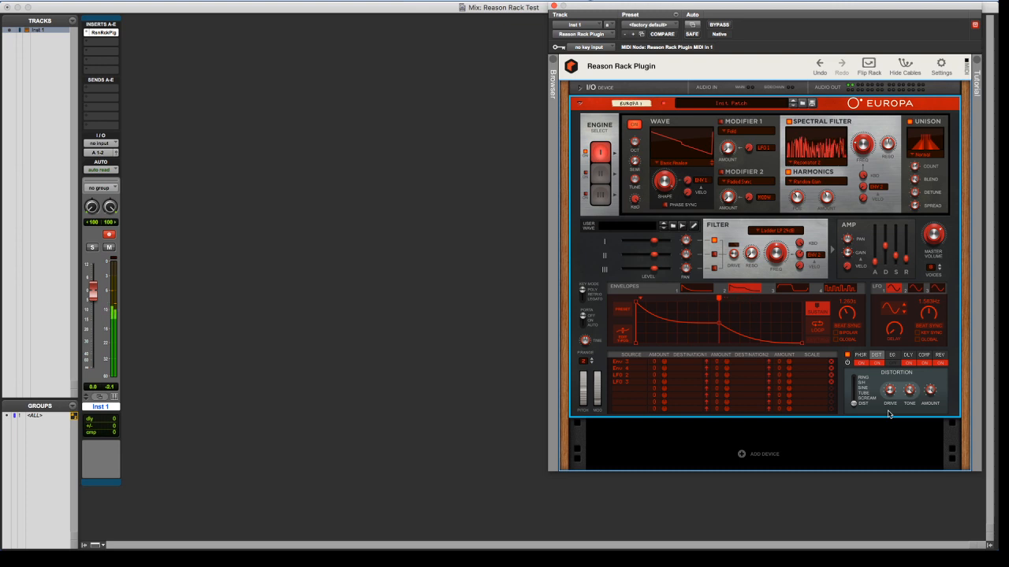
pyautogui.moveTo(909, 251)
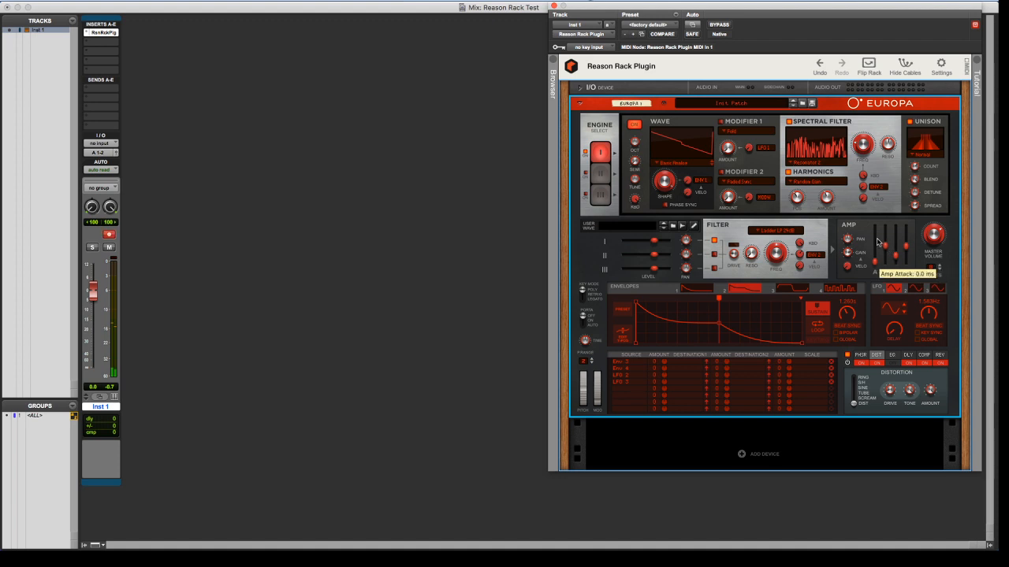
pyautogui.moveTo(875, 262); pyautogui.dragTo(875, 237)
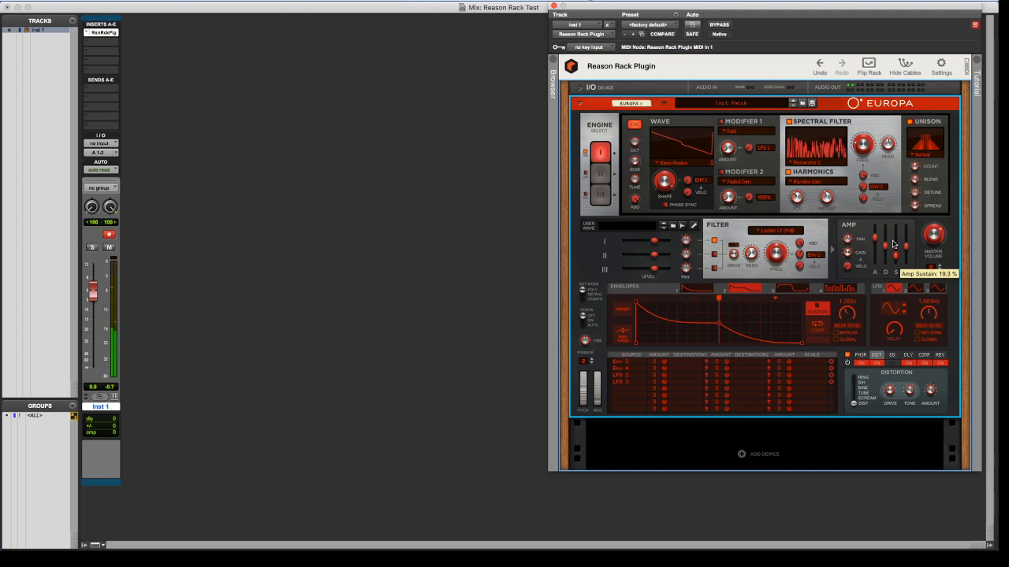
# Insert UAD Empirical Labs FATSO Sr (stereo) after the Reason Rack Plugin on Inst 1 and change its channel 1 compressor type
pyautogui.scroll(-2, 629, 272)
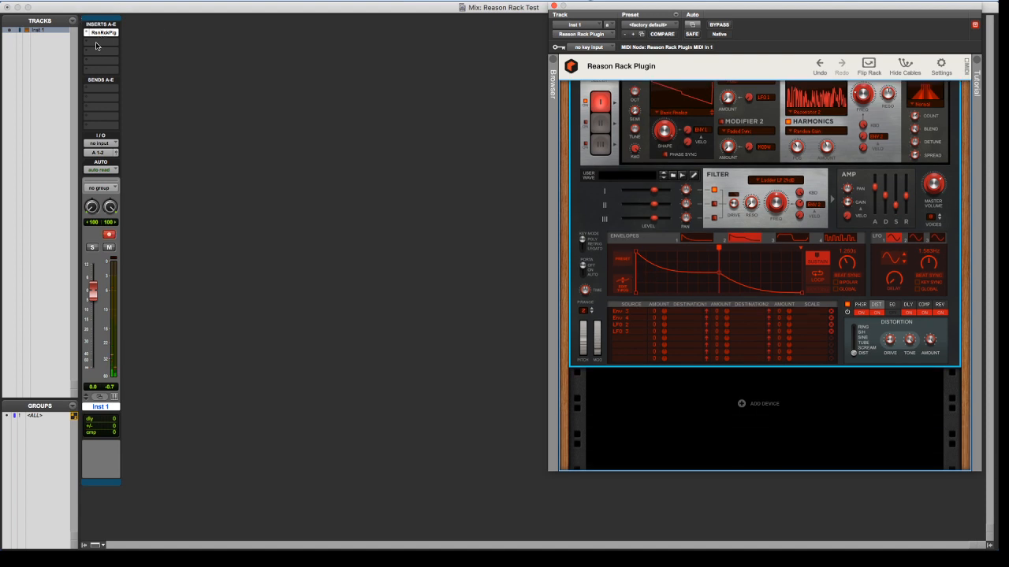
pyautogui.click(91, 45)
pyautogui.moveTo(134, 42)
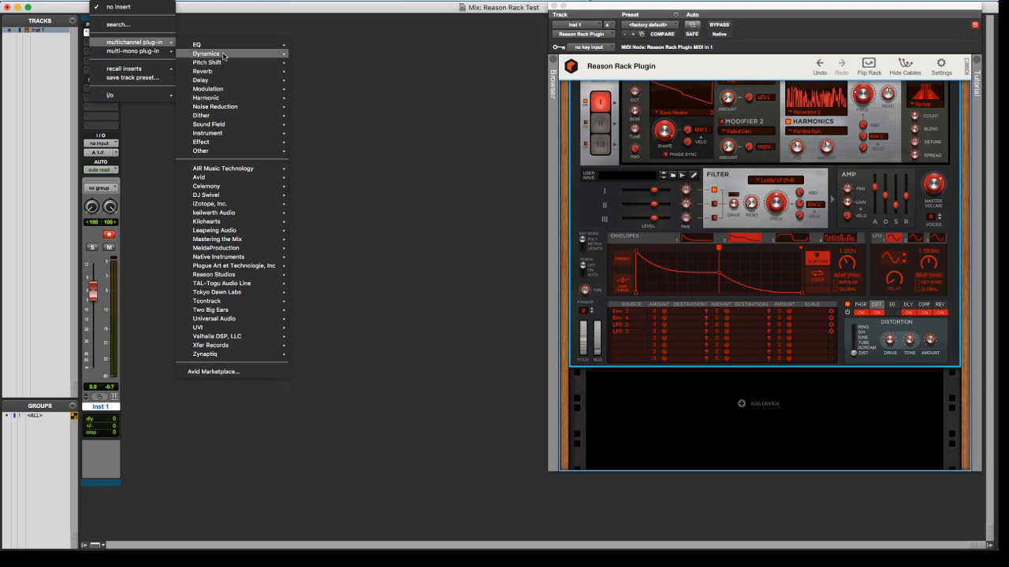
pyautogui.moveTo(223, 56)
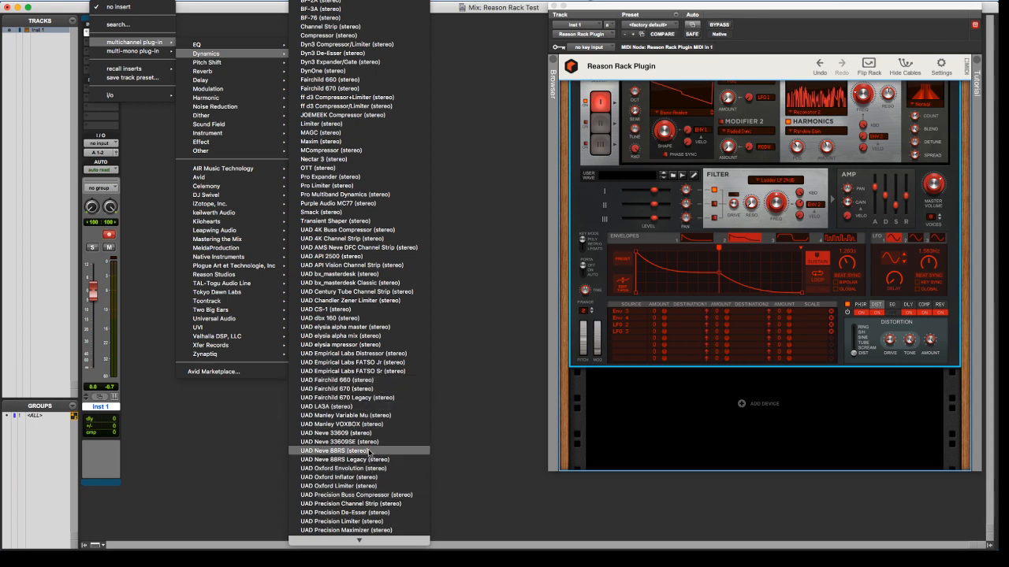
pyautogui.scroll(-2, 376, 438)
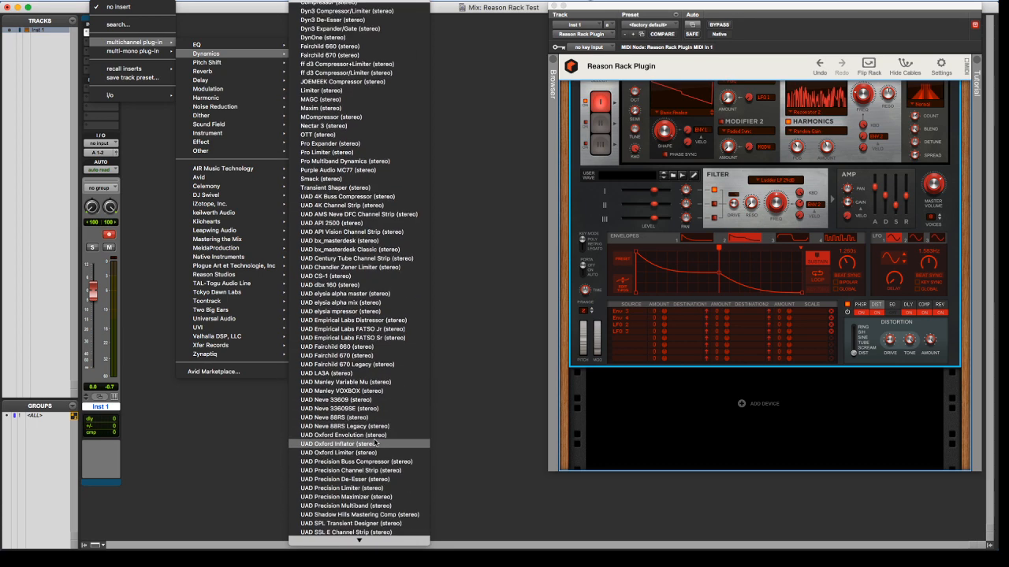
pyautogui.scroll(2, 382, 441)
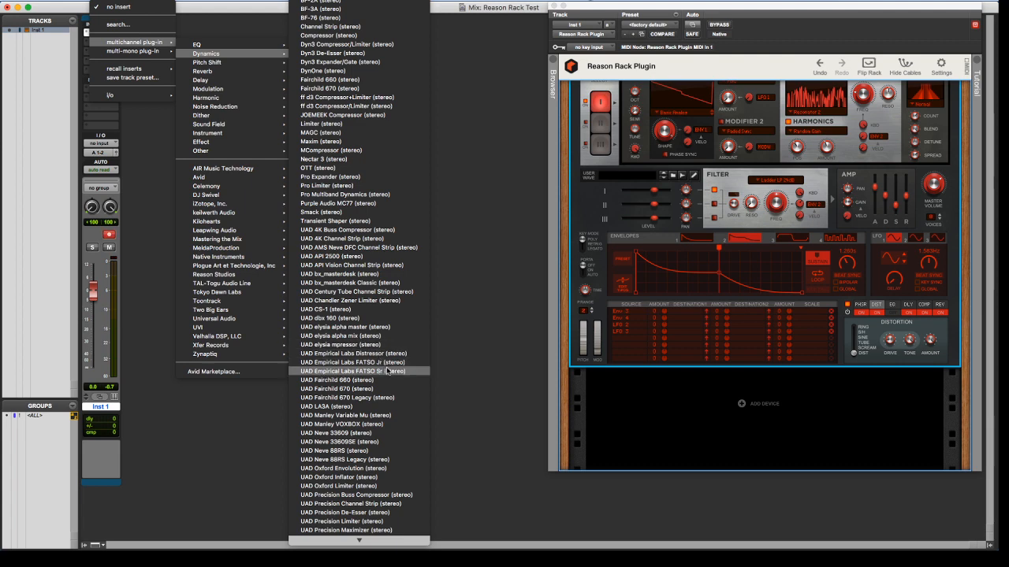
pyautogui.click(360, 376)
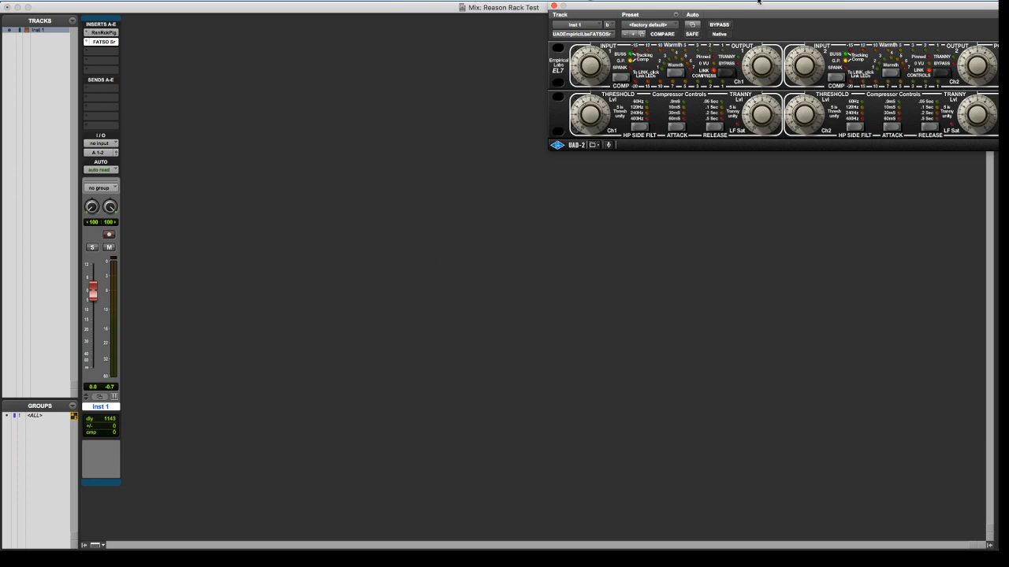
pyautogui.moveTo(718, 8); pyautogui.dragTo(484, 137)
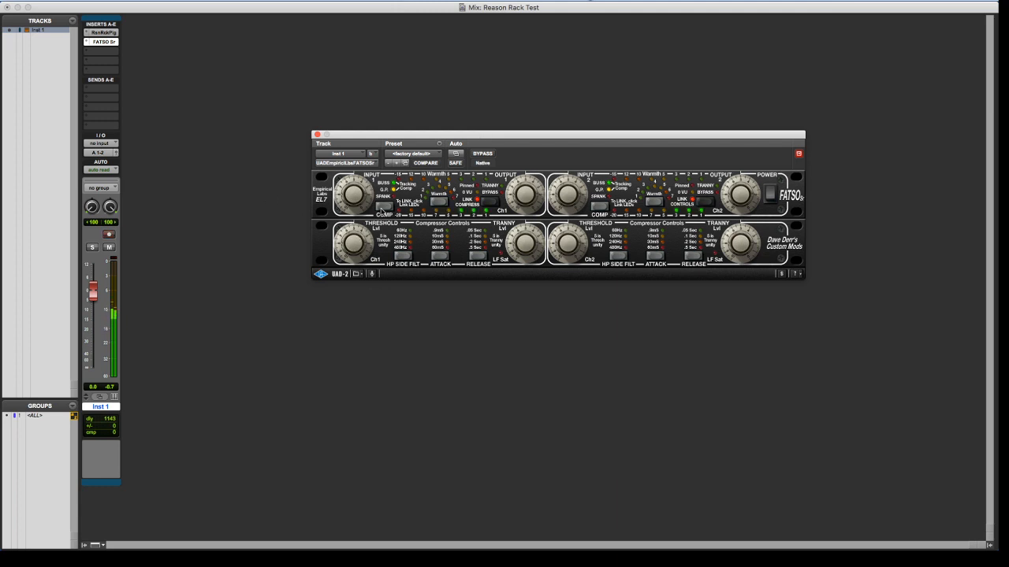
pyautogui.click(381, 207)
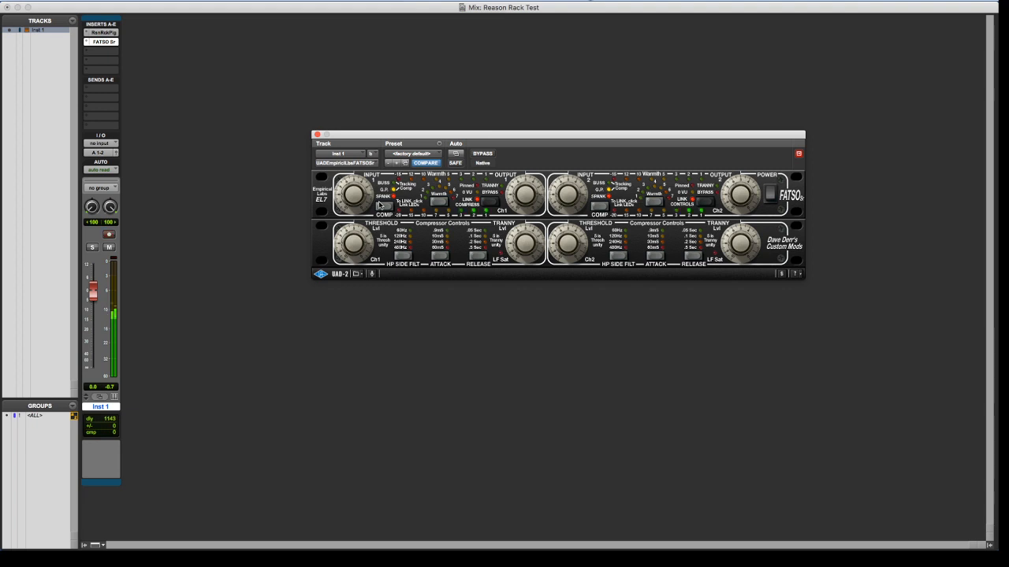
# Reopen the Reason Rack Plugin and replace Europa with a Kong Drum Designer from the built-in instruments
pyautogui.click(101, 32)
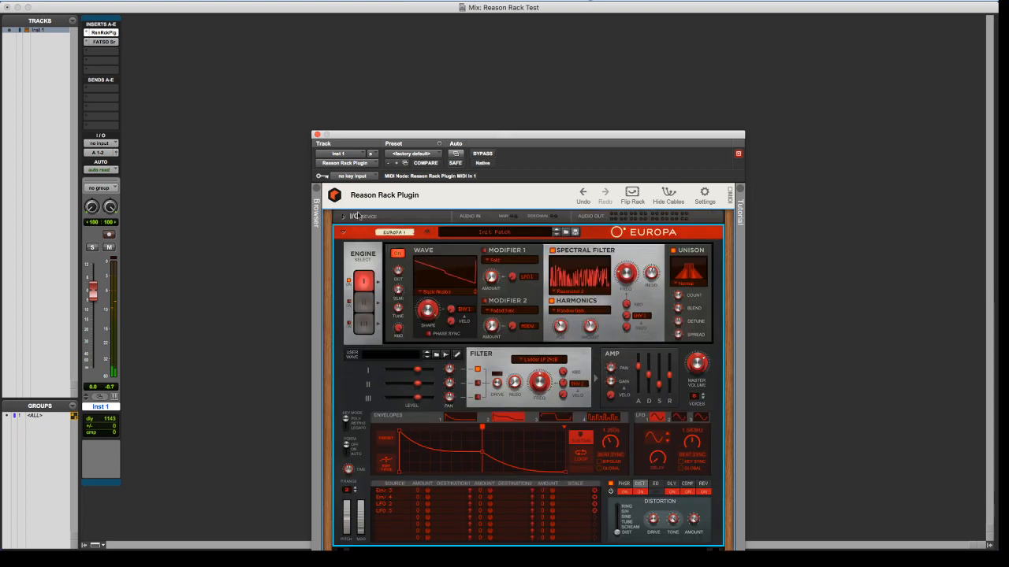
pyautogui.click(316, 189)
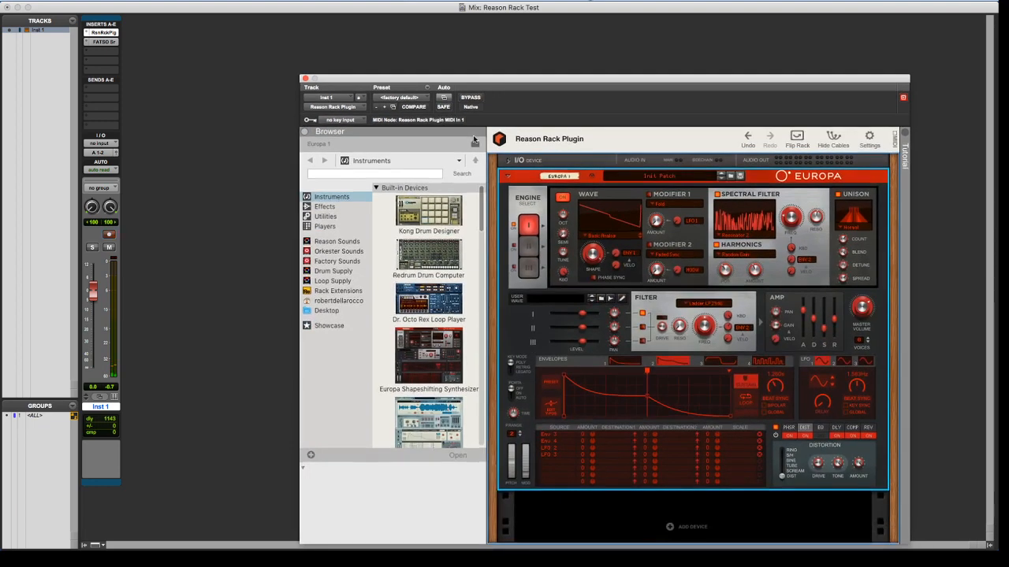
pyautogui.moveTo(446, 222); pyautogui.dragTo(609, 255)
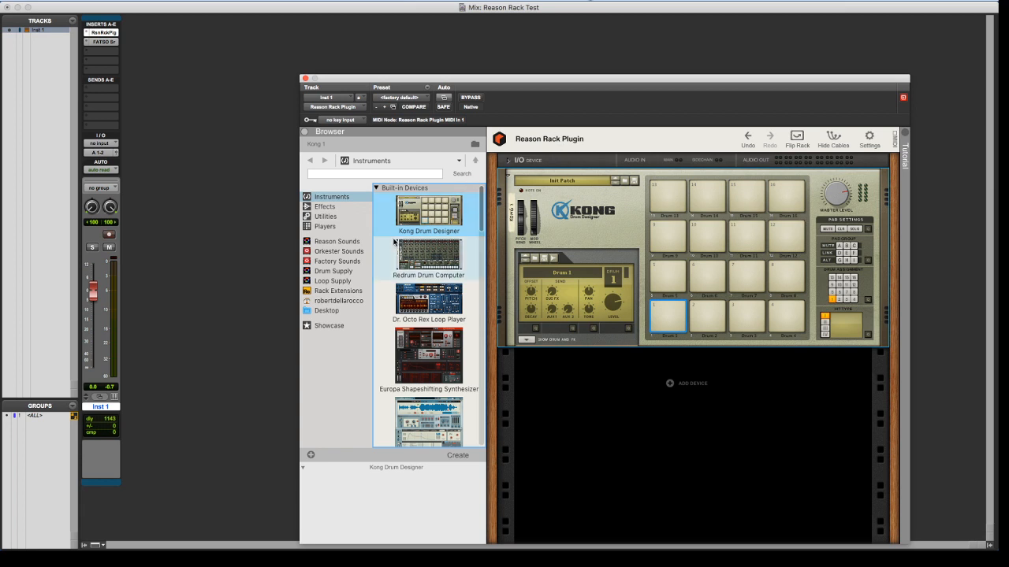
# Load the Pop Kit 1.kong patch into Kong and audition pads 2, 3 and 4
pyautogui.click(628, 180)
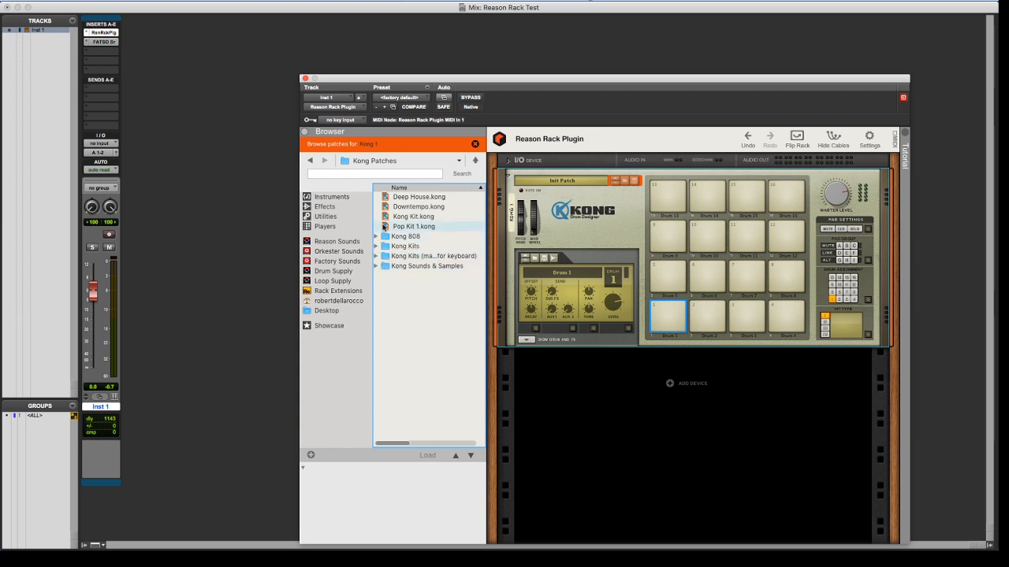
pyautogui.moveTo(416, 226); pyautogui.dragTo(686, 335)
pyautogui.click(705, 315)
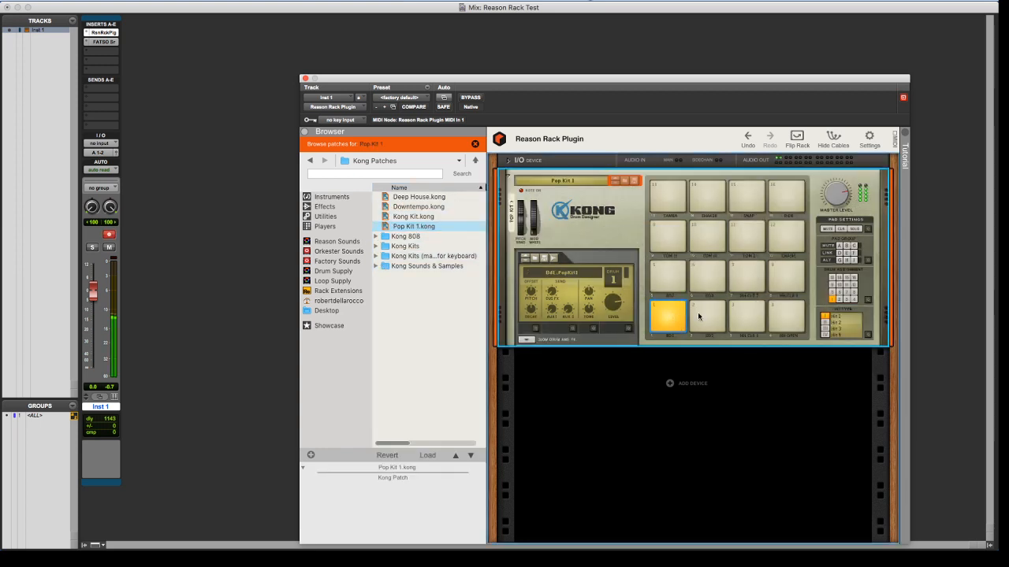
pyautogui.click(743, 313)
pyautogui.click(785, 315)
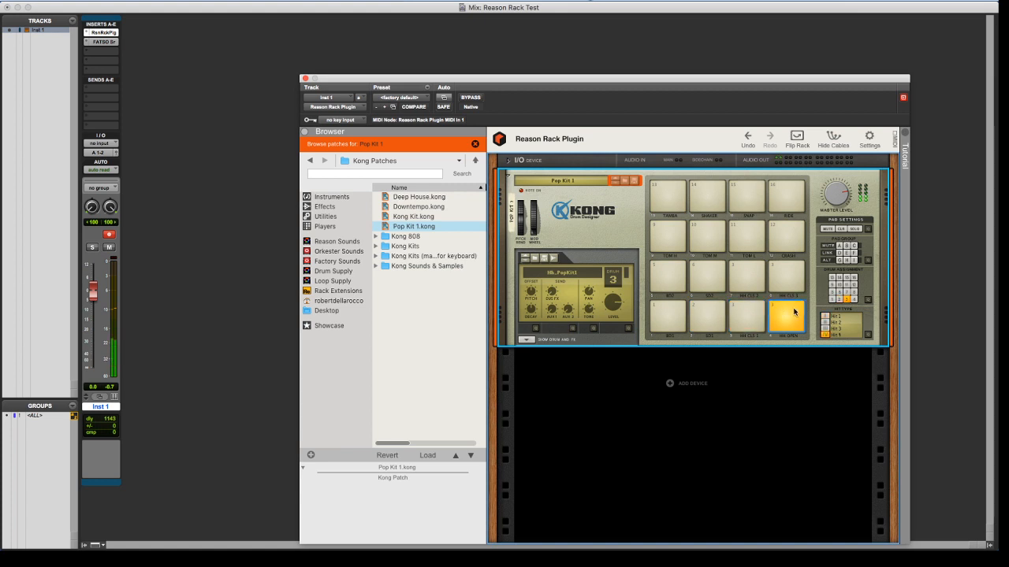
# Close the plugin, switch to the Edit window and pencil a short MIDI note in bar 2 of Inst 1, creating a clip
pyautogui.click(305, 79)
pyautogui.press('super+equal')
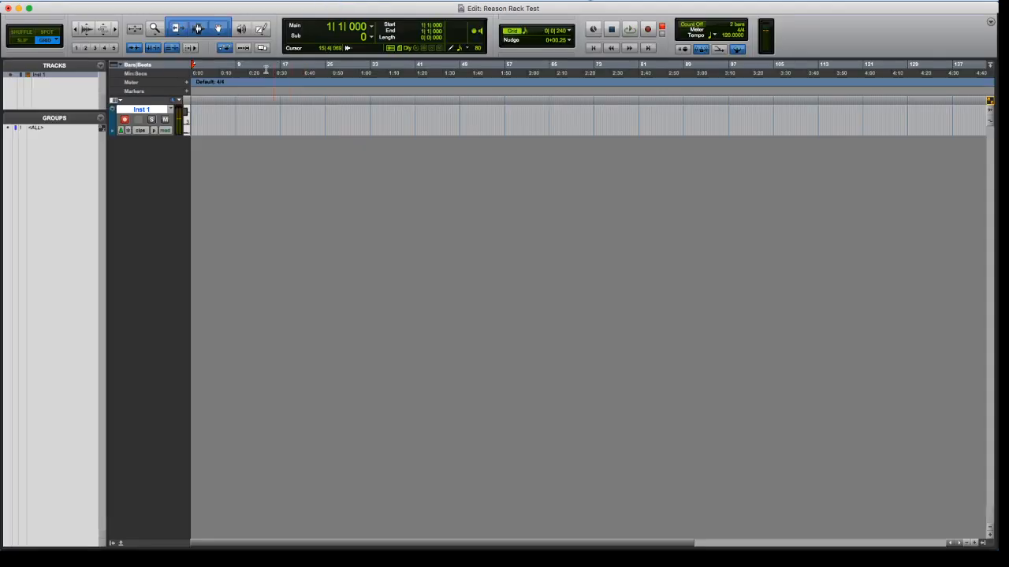
pyautogui.click(195, 118)
pyautogui.click(262, 29)
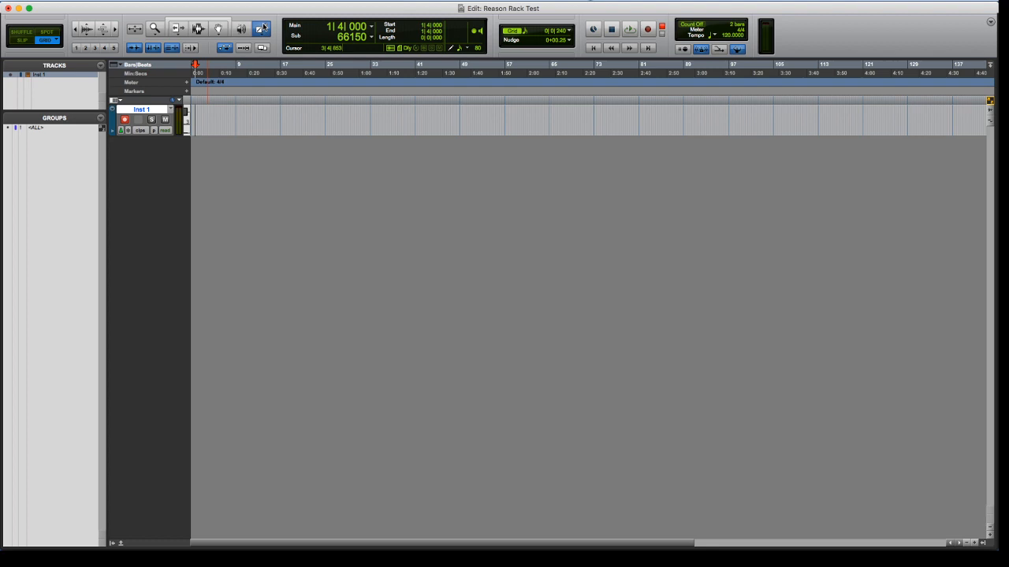
pyautogui.click(200, 120)
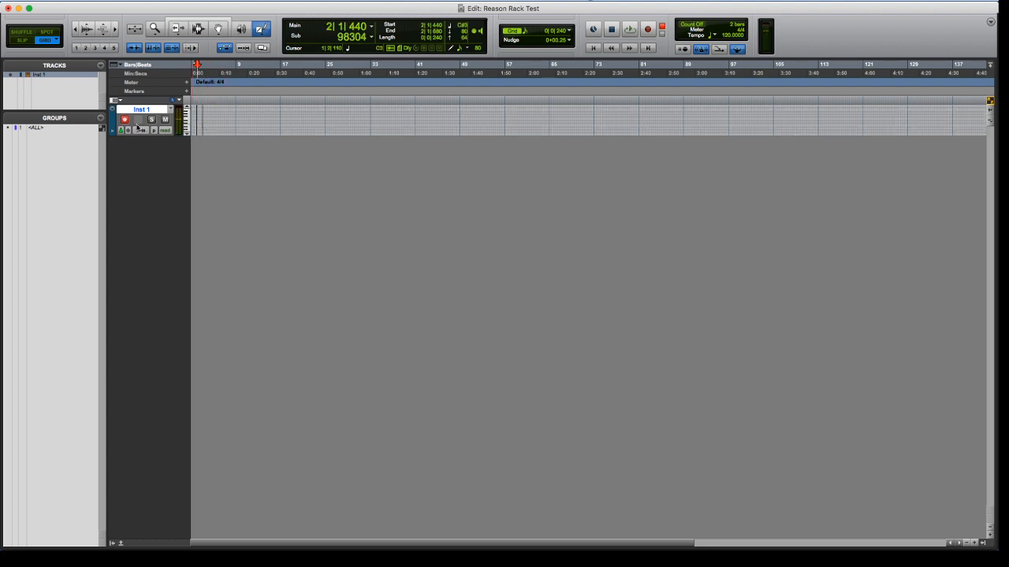
pyautogui.click(139, 128)
pyautogui.click(146, 119)
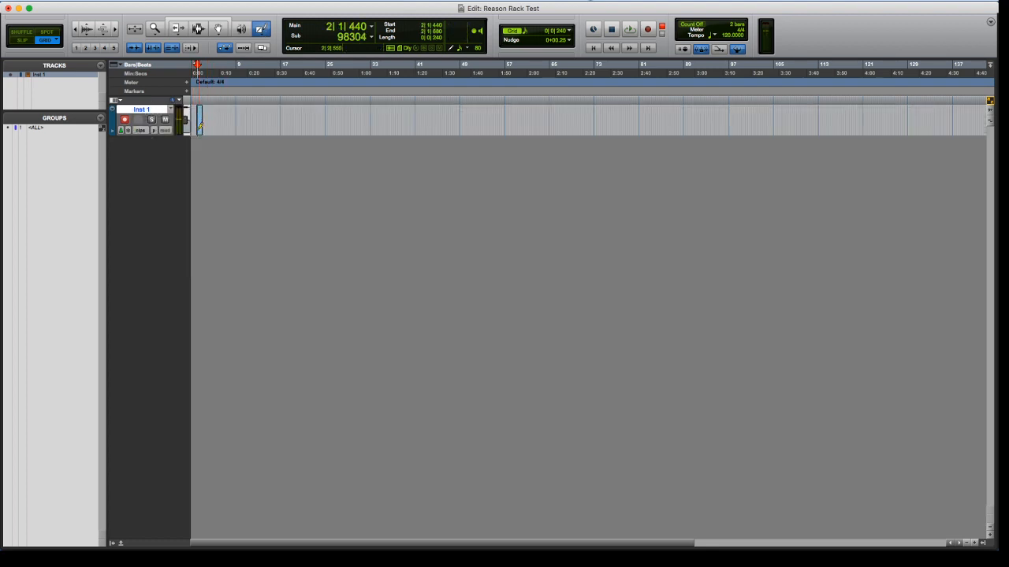
# Enlarge the Inst 1 track, move the MIDI clip to the start of bar 1 and extend it to two bars
pyautogui.press('t')
pyautogui.moveTo(157, 134); pyautogui.dragTo(167, 339)
pyautogui.press('t')
pyautogui.press('t')
pyautogui.press('t')
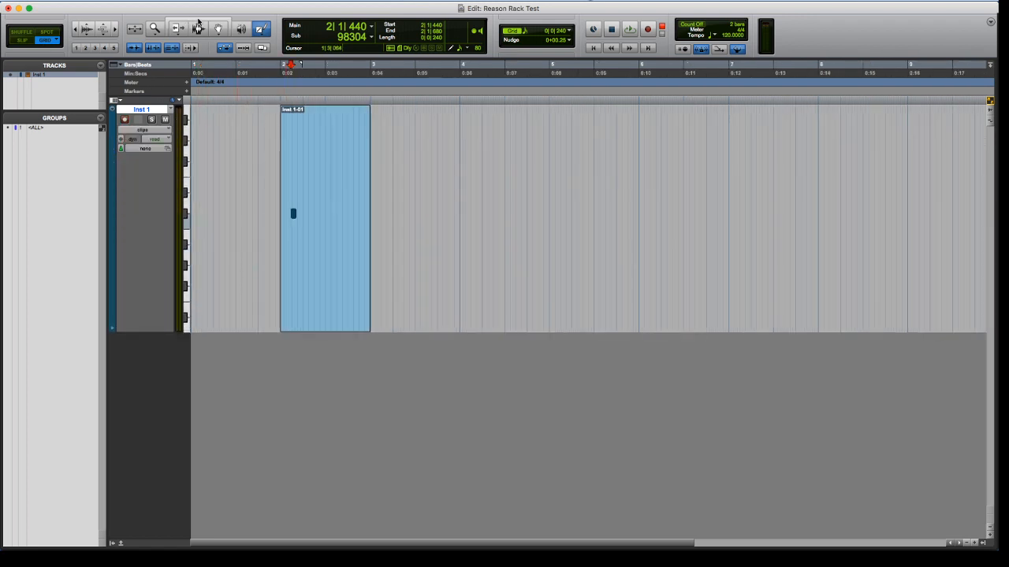
pyautogui.press('super+7')
pyautogui.moveTo(311, 289); pyautogui.dragTo(213, 284)
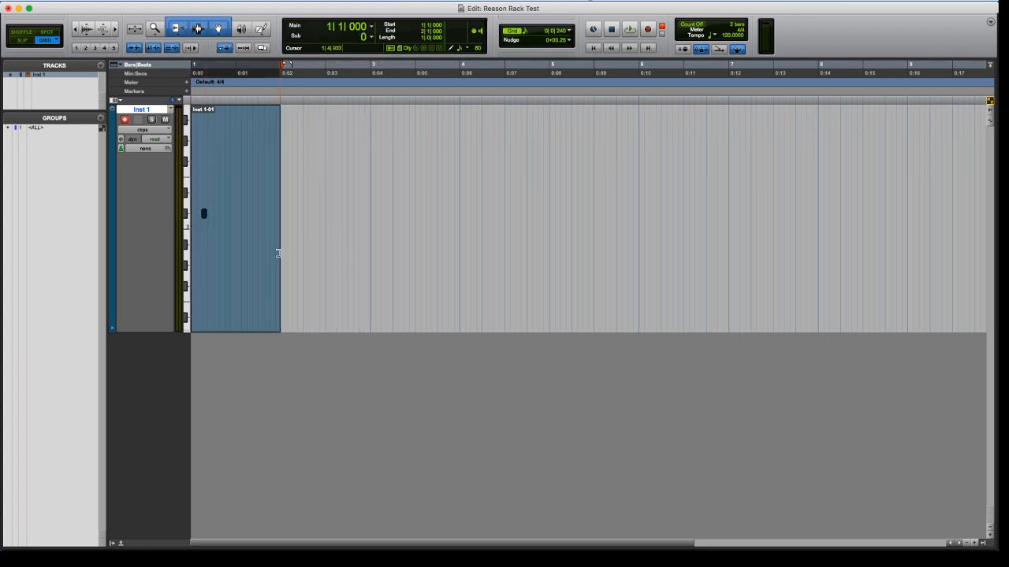
pyautogui.moveTo(277, 252); pyautogui.dragTo(370, 259)
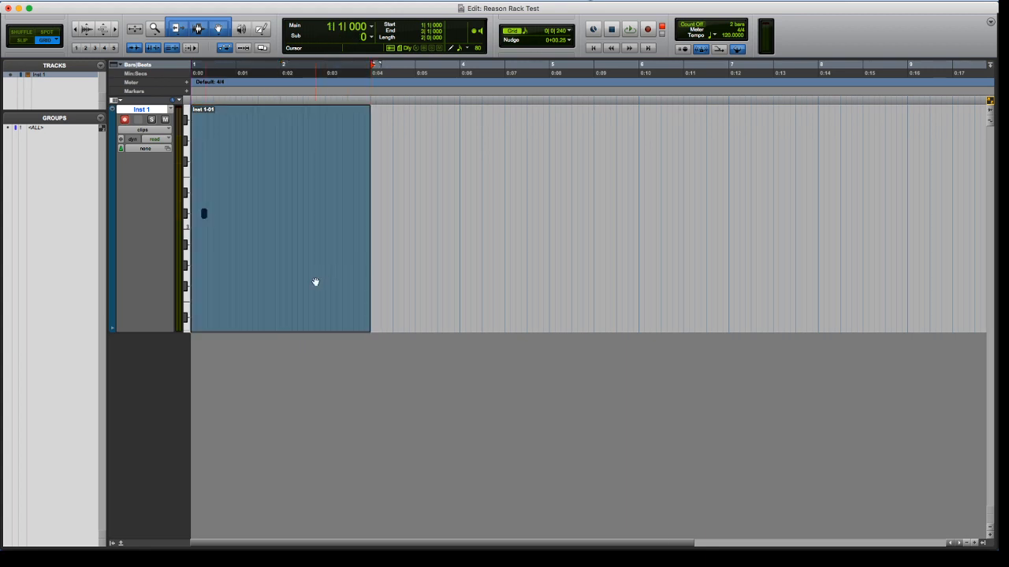
# Open the two-bar clip in the MIDI Editor and delete its existing note
pyautogui.doubleClick(327, 261)
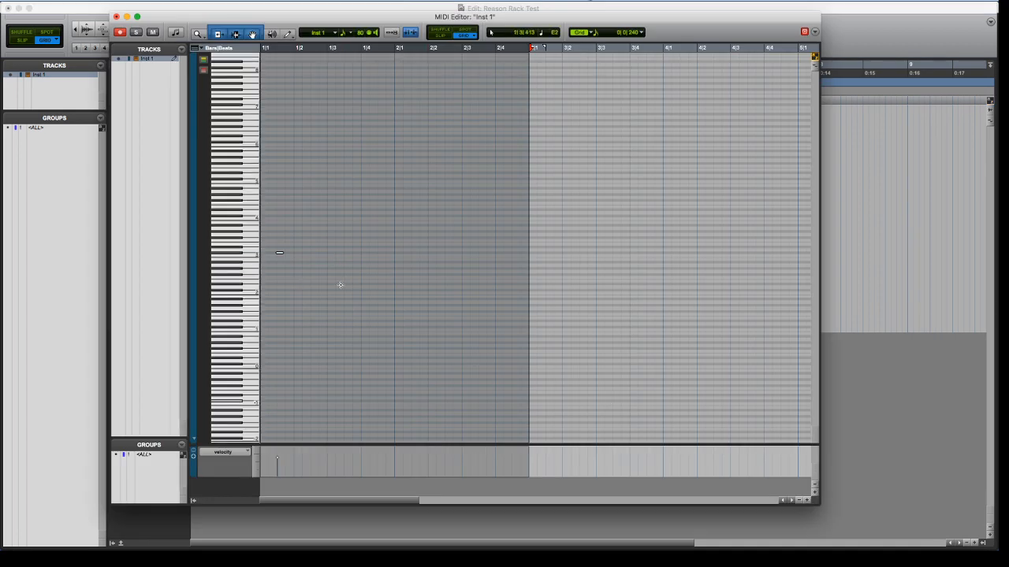
pyautogui.press('t')
pyautogui.press('t')
pyautogui.press('t')
pyautogui.press('r')
pyautogui.press('r')
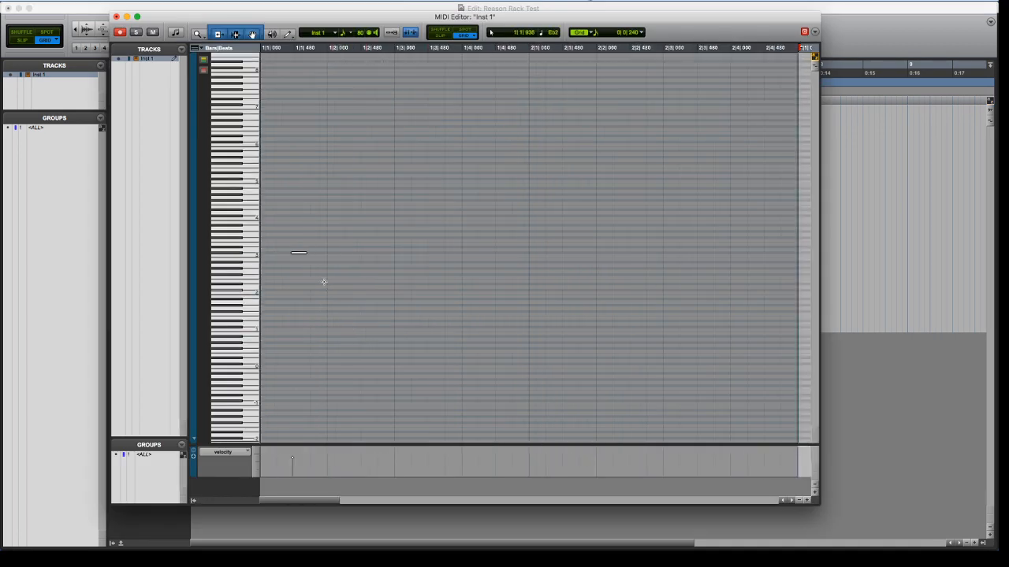
pyautogui.moveTo(307, 238); pyautogui.dragTo(285, 266)
pyautogui.press('Delete')
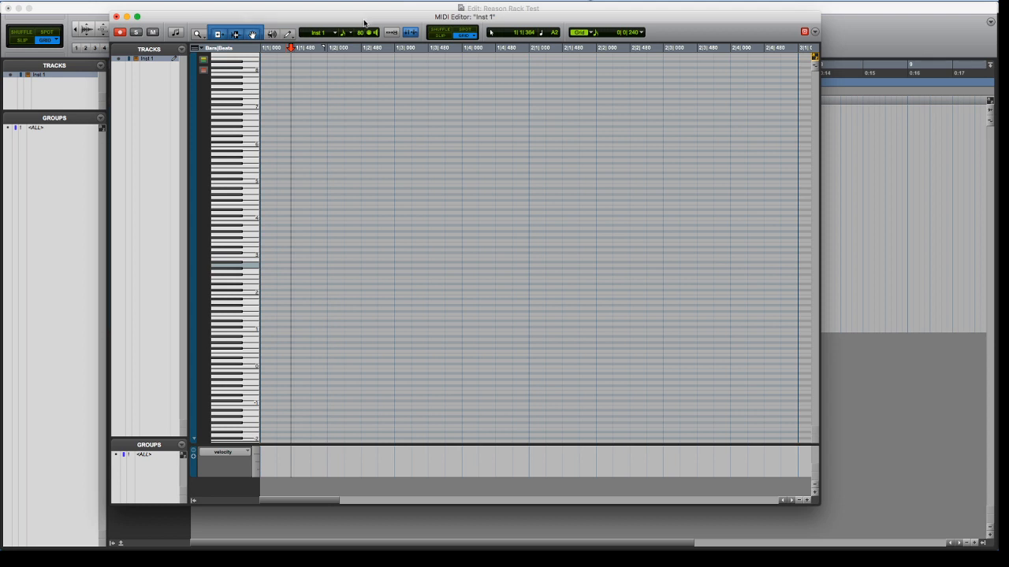
# Add C1 notes on beats 1 and 3 and C#1 notes on beats 2 and 4 of bar 1, and play the beat
pyautogui.click(271, 292)
pyautogui.doubleClick(270, 292)
pyautogui.moveTo(270, 295)
pyautogui.mouseDown()
pyautogui.moveTo(268, 334)
pyautogui.moveTo(337, 330)
pyautogui.mouseUp()
pyautogui.click(401, 331)
pyautogui.click(468, 328)
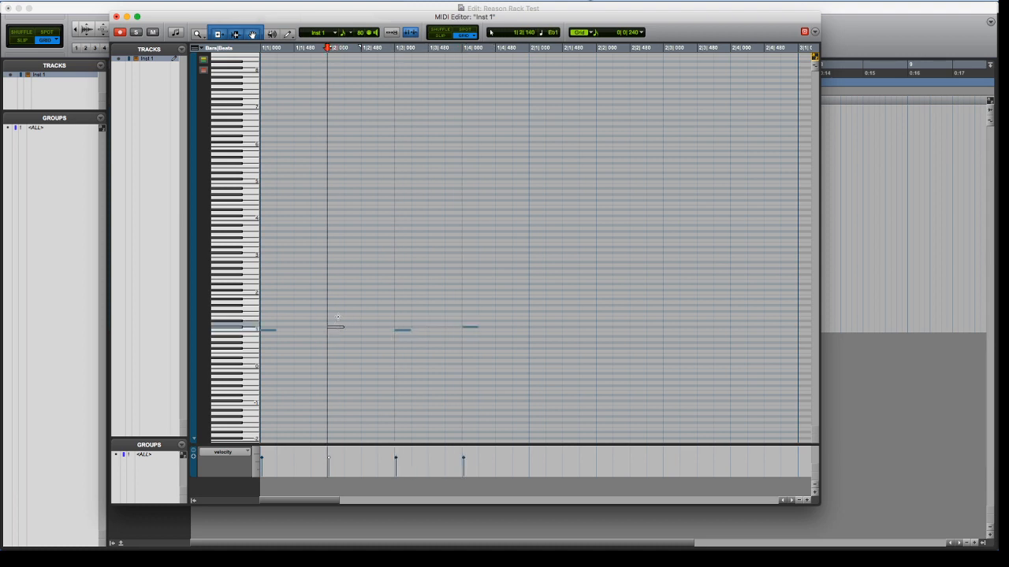
pyautogui.press('Return')
pyautogui.press('space')
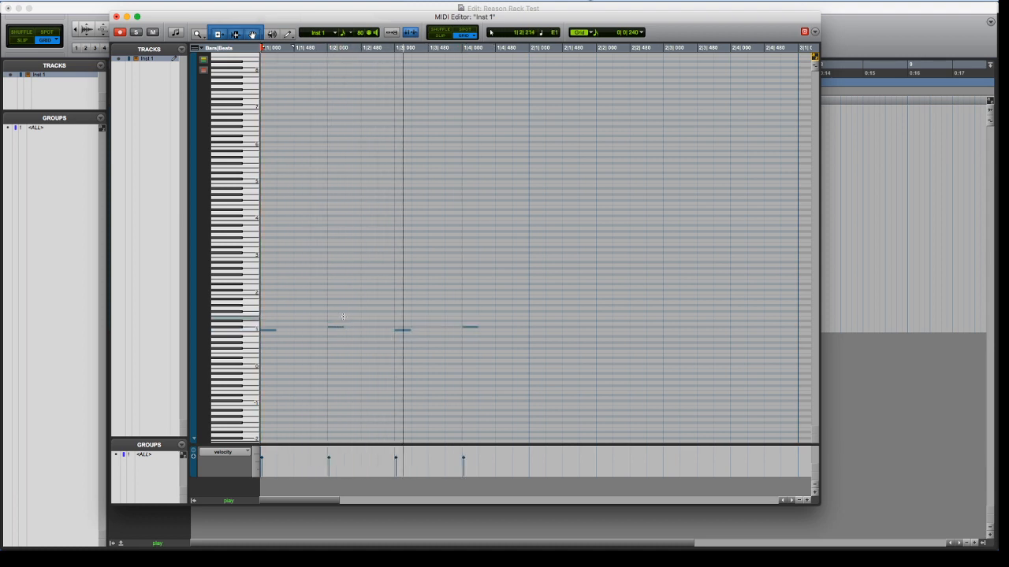
pyautogui.press('space')
# Add D1 notes on the four eighth-note offbeats of bar 1 and play the pattern back
pyautogui.click(304, 324)
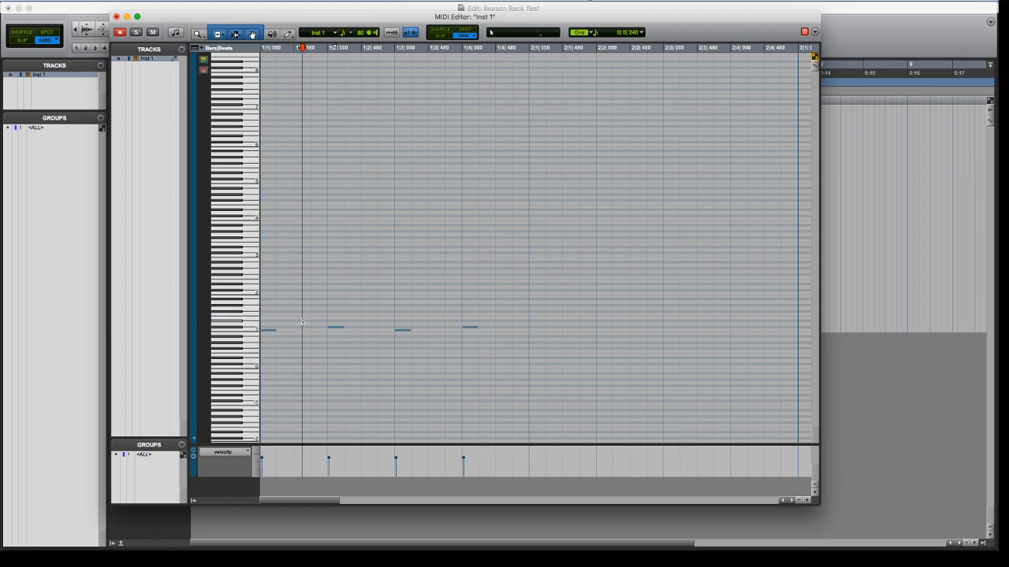
pyautogui.click(303, 325)
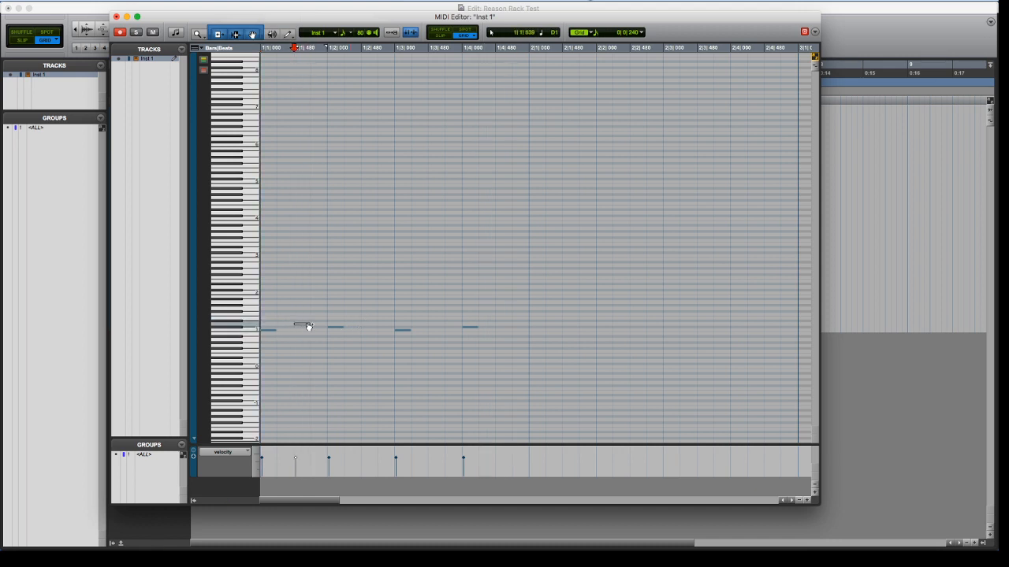
pyautogui.click(368, 324)
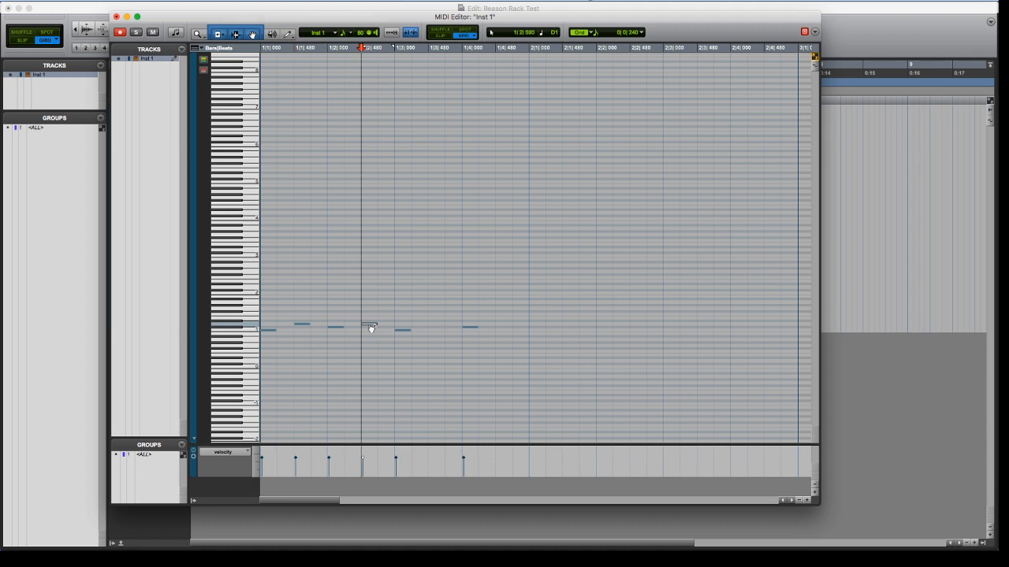
pyautogui.click(433, 324)
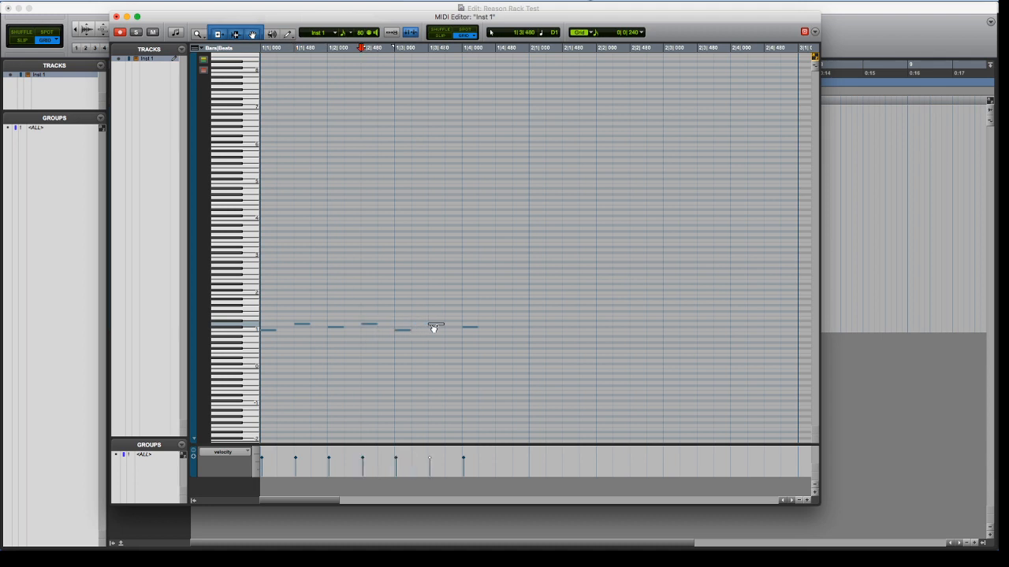
pyautogui.click(501, 325)
pyautogui.press('space')
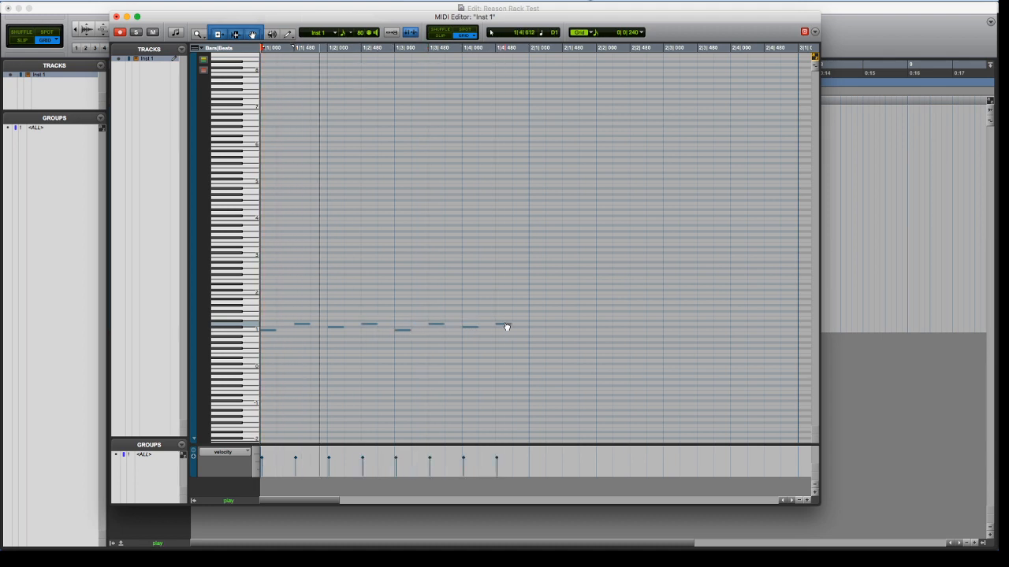
pyautogui.press('space')
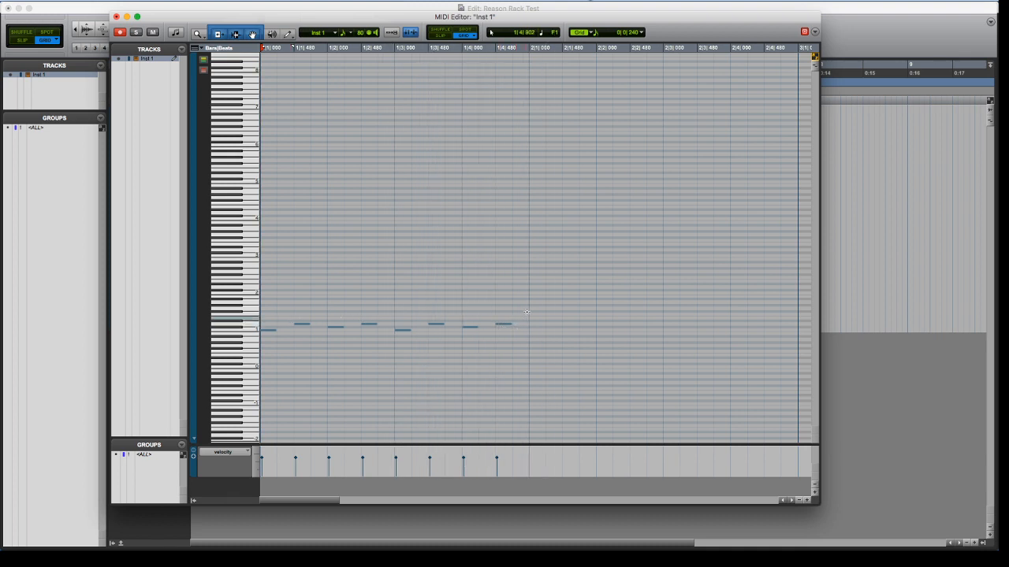
# Duplicate bar 1's drum pattern into bar 2, play it back and raise the last note of bar 1 by a semitone
pyautogui.moveTo(527, 310); pyautogui.dragTo(536, 336)
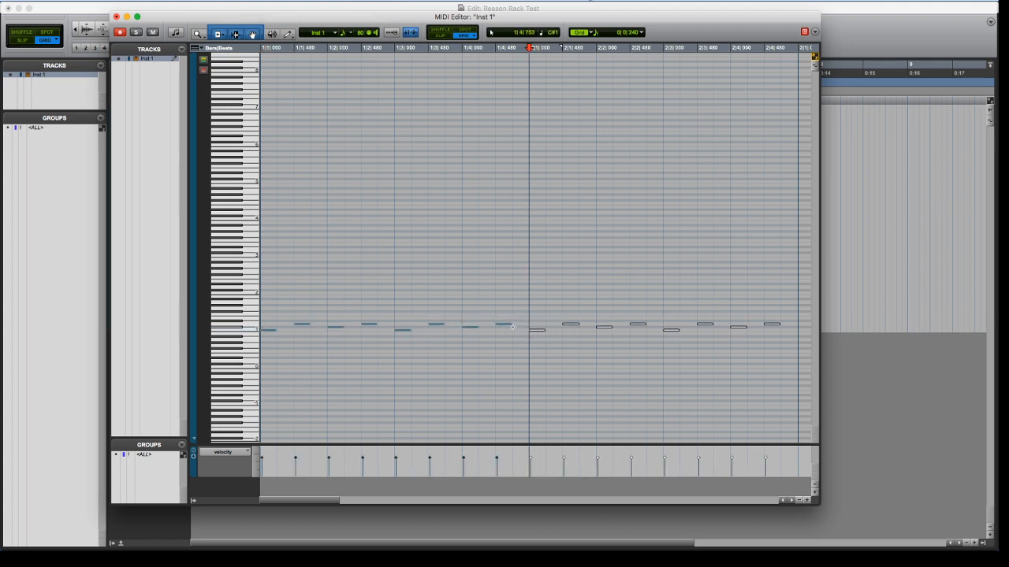
pyautogui.press('Return')
pyautogui.press('space')
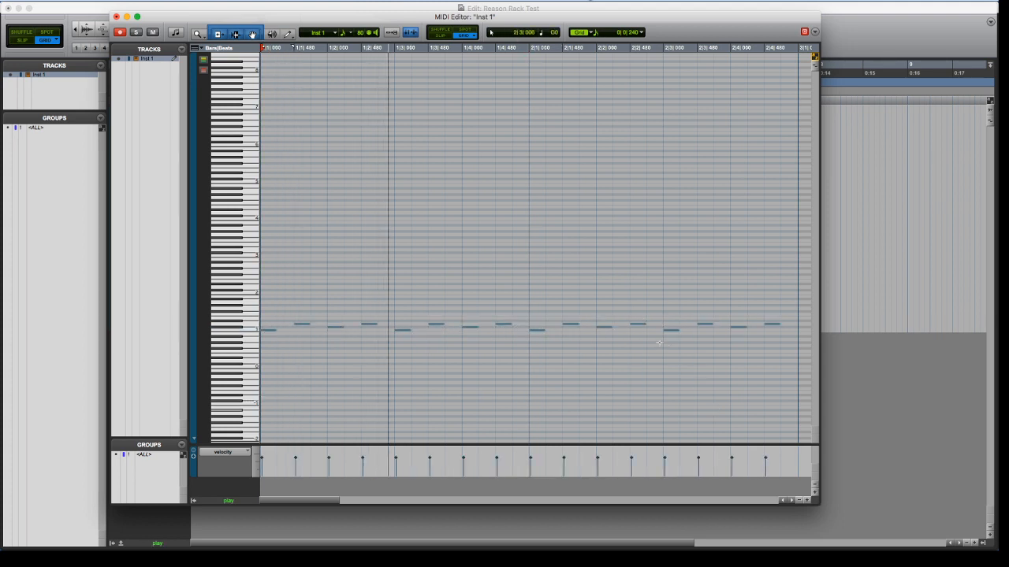
pyautogui.press('space')
pyautogui.click(504, 322)
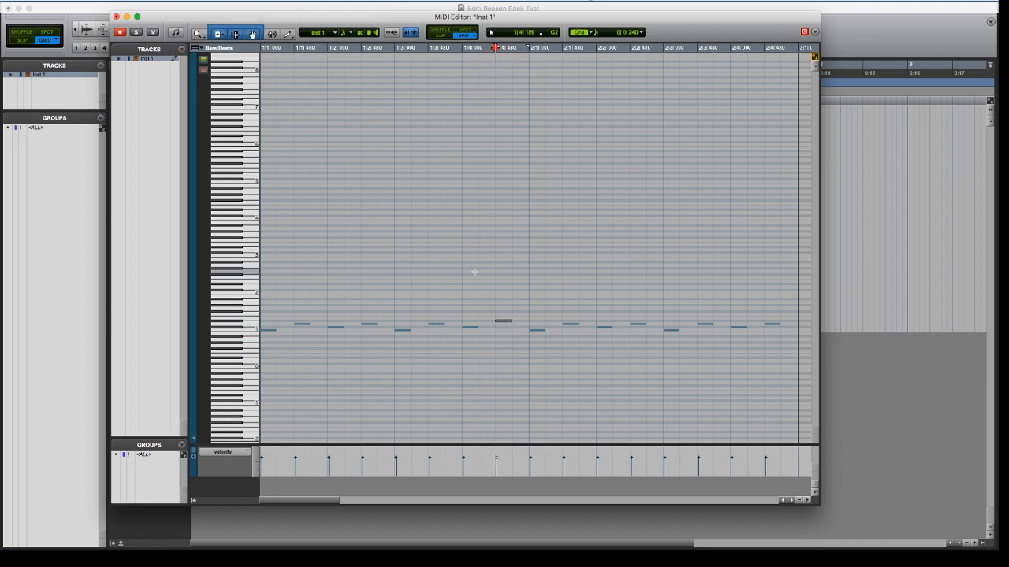
# Play the two-bar pattern, add a D1 note at 2|3|720, and reduce the new note's velocity
pyautogui.press('Return')
pyautogui.press('space')
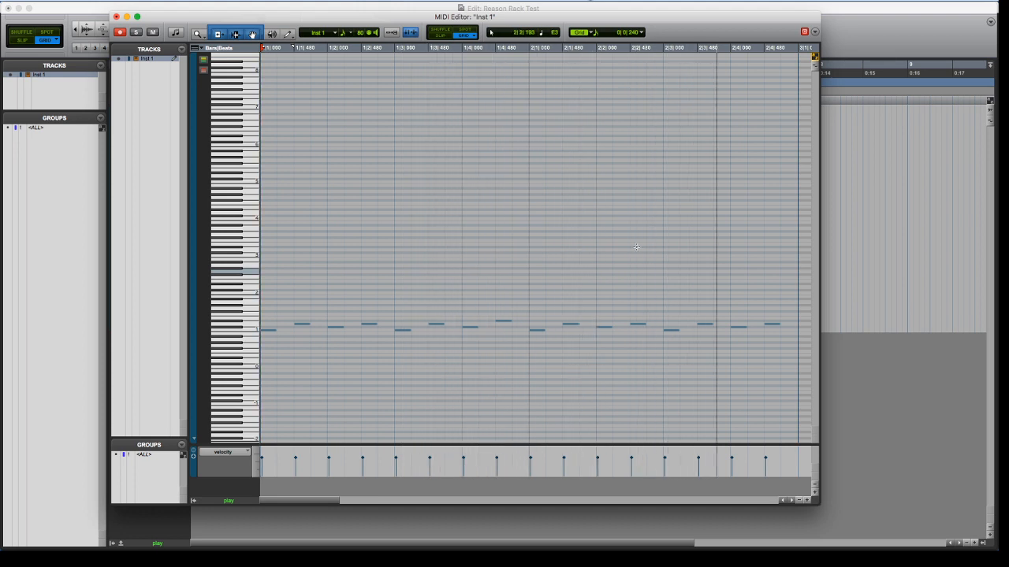
pyautogui.press('space')
pyautogui.moveTo(707, 327); pyautogui.dragTo(721, 328)
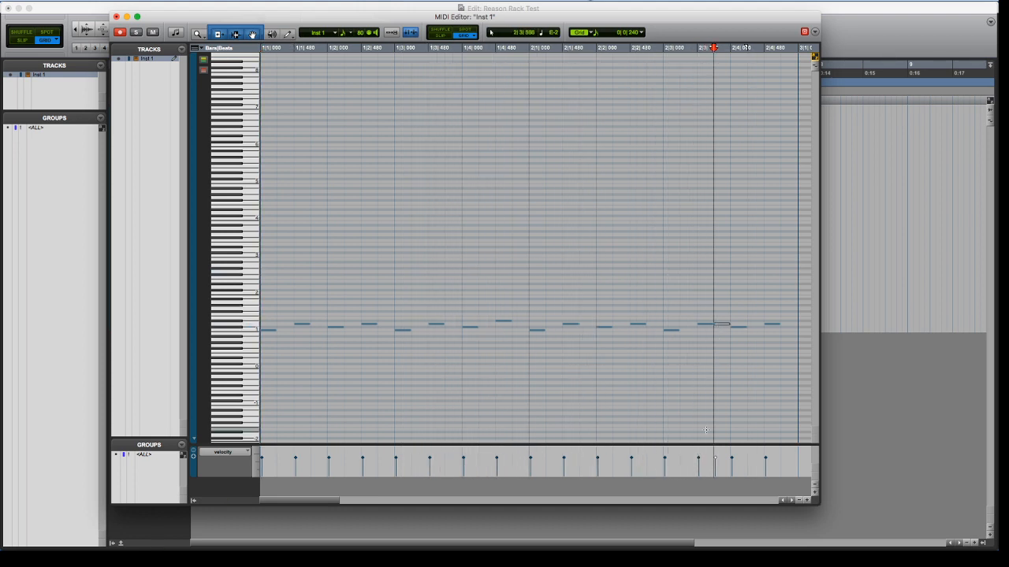
pyautogui.moveTo(717, 461); pyautogui.dragTo(715, 469)
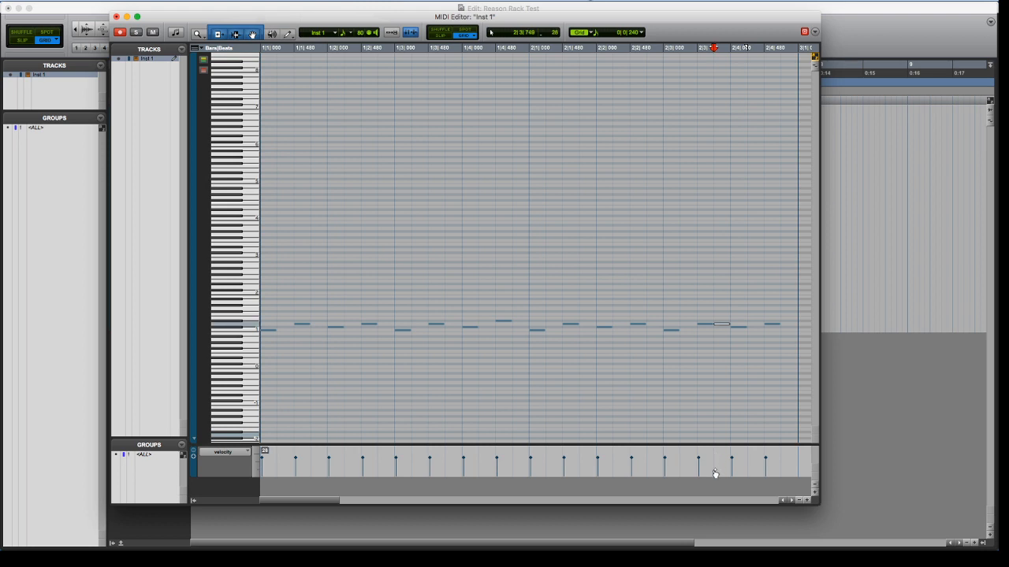
# Raise the last note of bar 2 by a semitone and add low-velocity D1 notes on beat 1 of both bars
pyautogui.moveTo(774, 327); pyautogui.dragTo(774, 324)
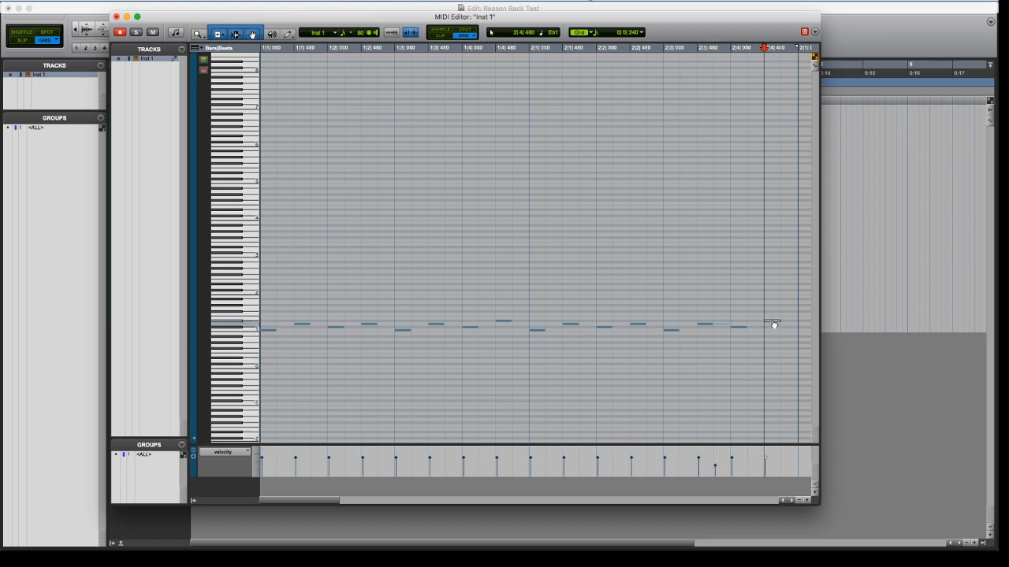
pyautogui.click(297, 324)
pyautogui.moveTo(306, 326); pyautogui.dragTo(271, 327)
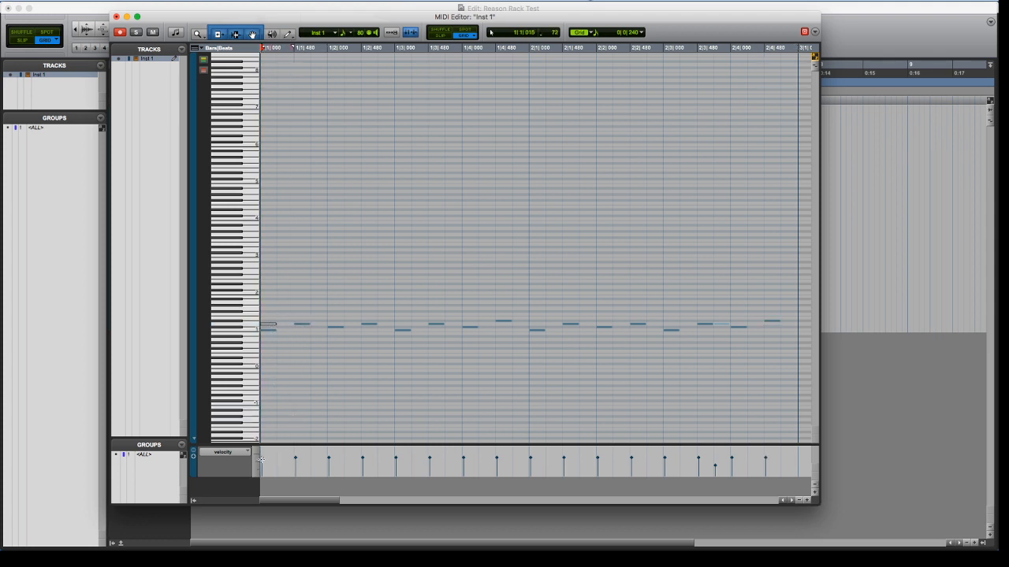
pyautogui.moveTo(263, 461); pyautogui.dragTo(260, 478)
pyautogui.click(502, 322)
pyautogui.click(529, 326)
# Play back the edited pattern, close the MIDI Editor, and play the clip in the Edit window
pyautogui.press('Return')
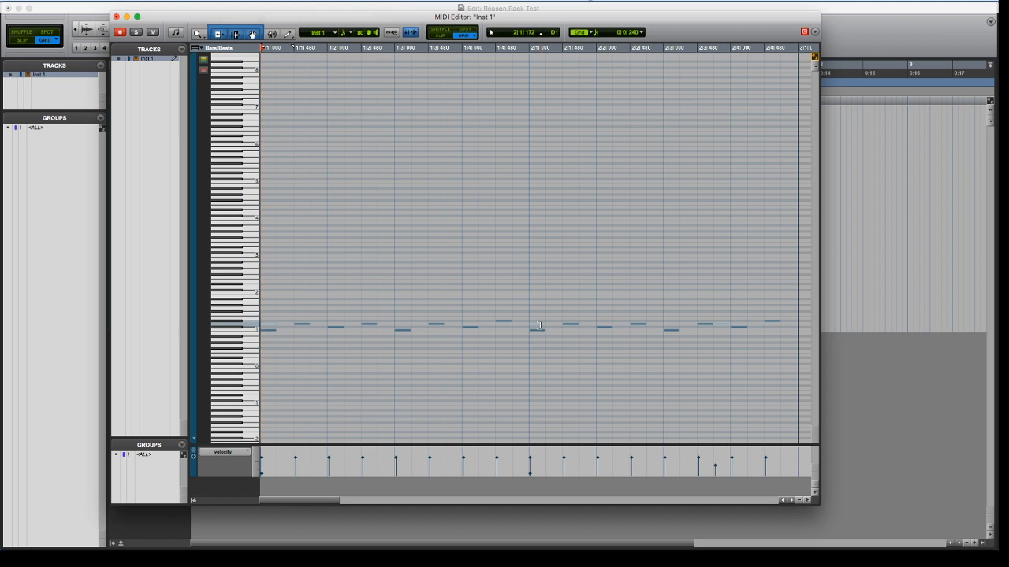
pyautogui.press('space')
pyautogui.click(271, 33)
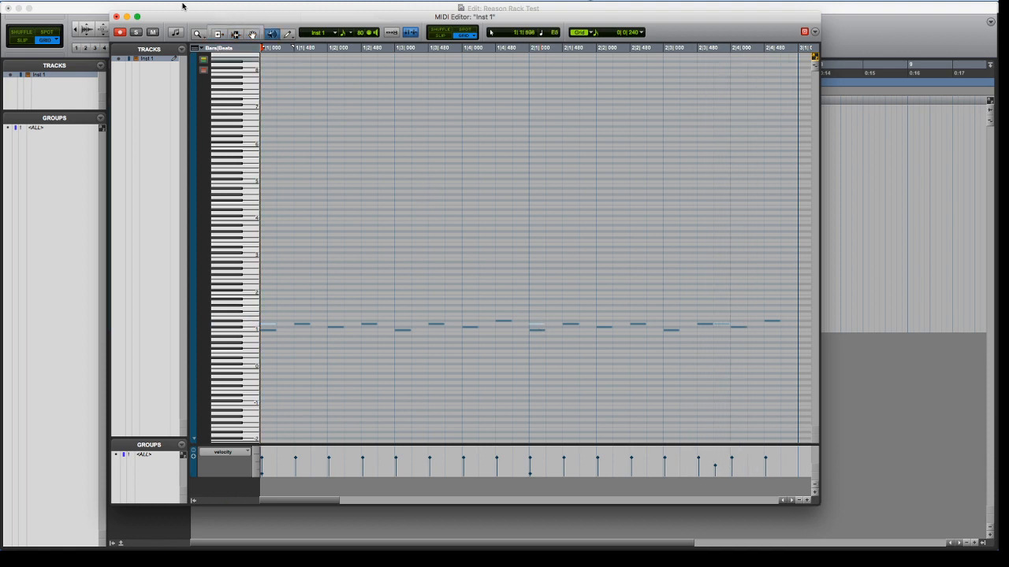
pyautogui.click(238, 29)
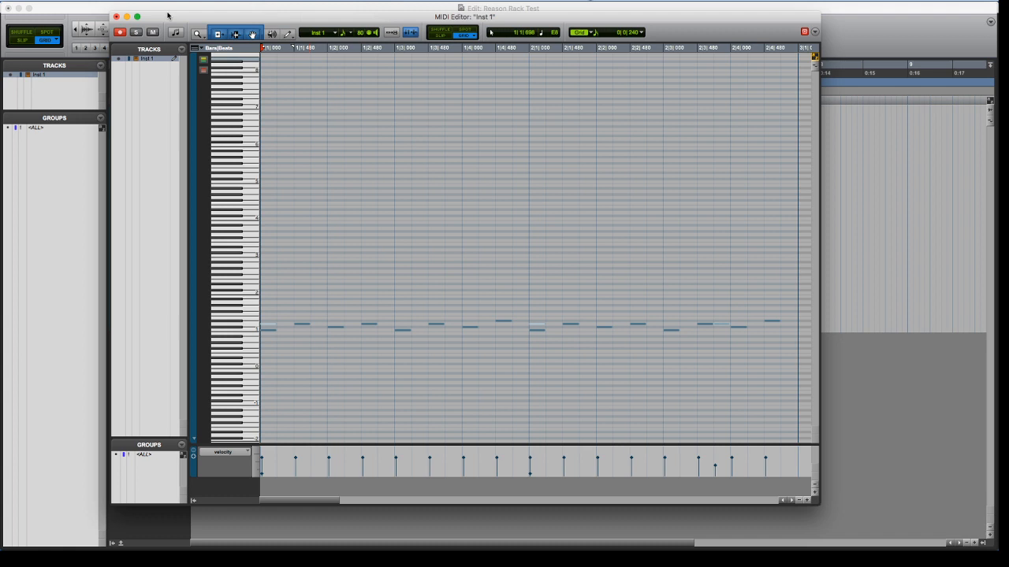
pyautogui.click(116, 17)
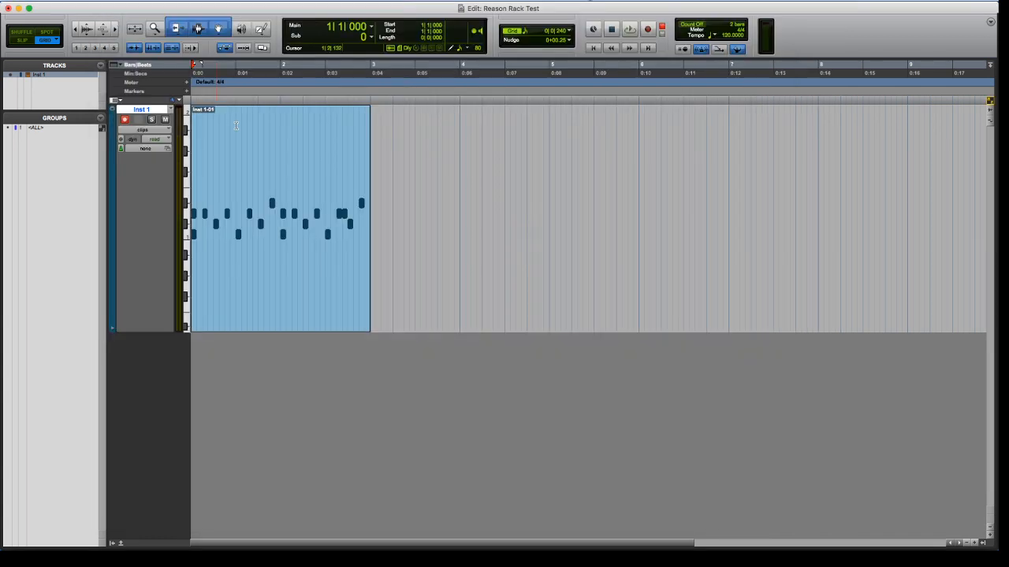
pyautogui.click(329, 329)
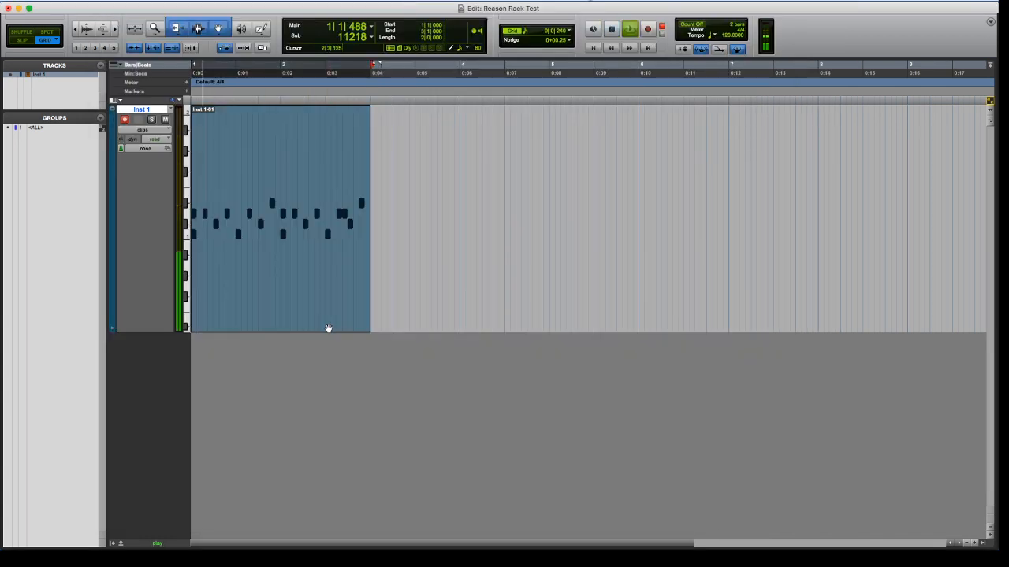
# Open the FATSO Sr compressor in Inst 1's second insert slot and adjust its threshold and compressor mode during playback
pyautogui.press('super+equal')
pyautogui.click(104, 42)
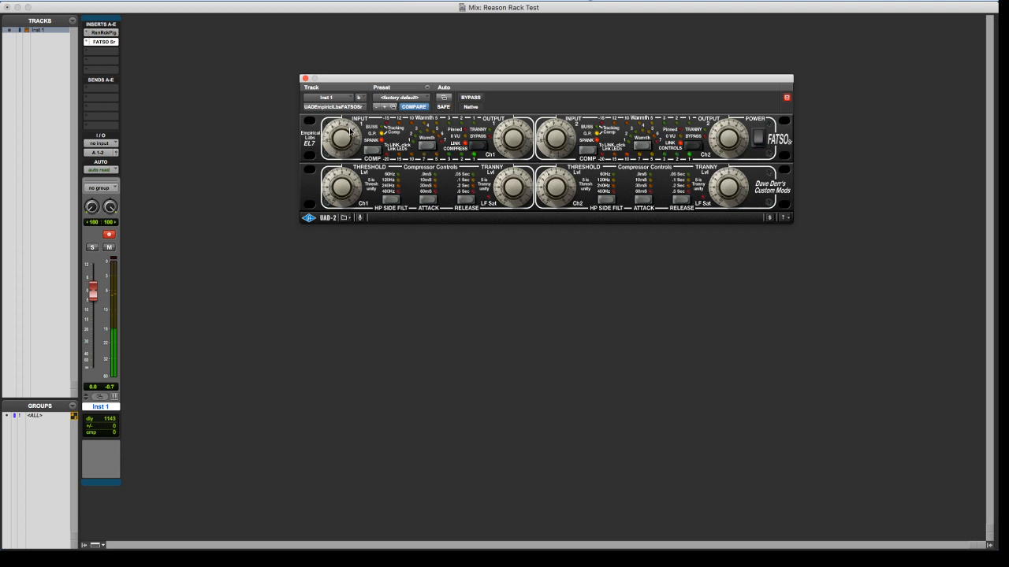
pyautogui.moveTo(341, 179); pyautogui.dragTo(341, 189)
pyautogui.moveTo(727, 190)
pyautogui.mouseDown()
pyautogui.moveTo(715, 189)
pyautogui.moveTo(719, 174)
pyautogui.mouseUp()
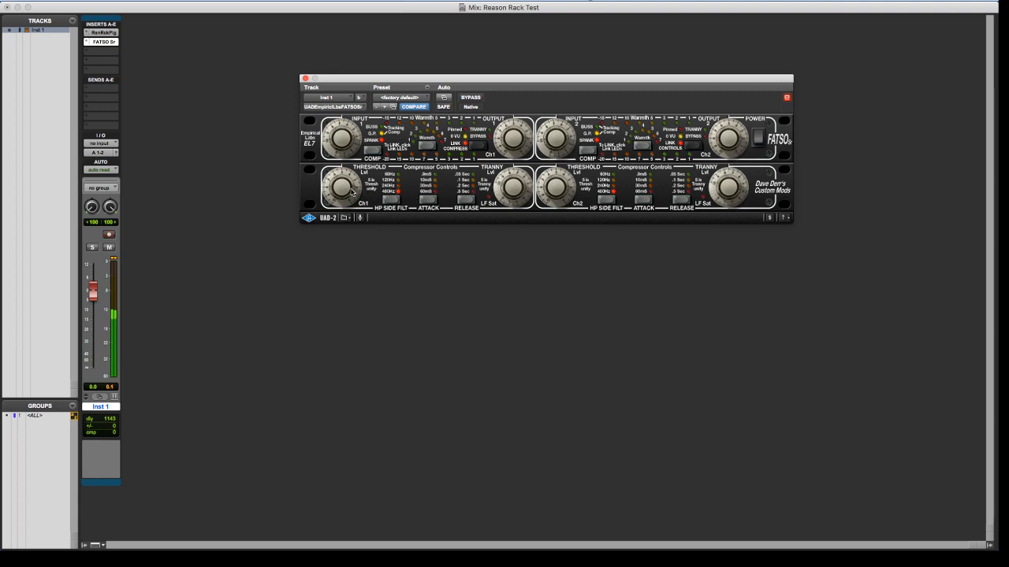
pyautogui.moveTo(348, 180); pyautogui.dragTo(335, 143)
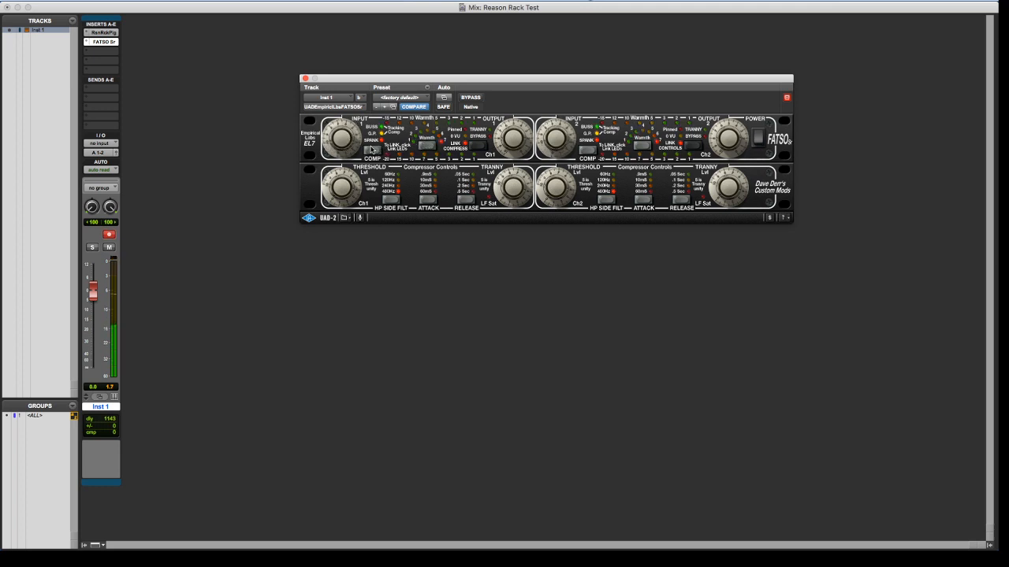
pyautogui.click(371, 150)
# Adjust the FATSO Sr's channel 1 input, threshold and Tranny level while the drum pattern plays
pyautogui.moveTo(350, 147); pyautogui.dragTo(345, 155)
pyautogui.moveTo(332, 197); pyautogui.dragTo(342, 187)
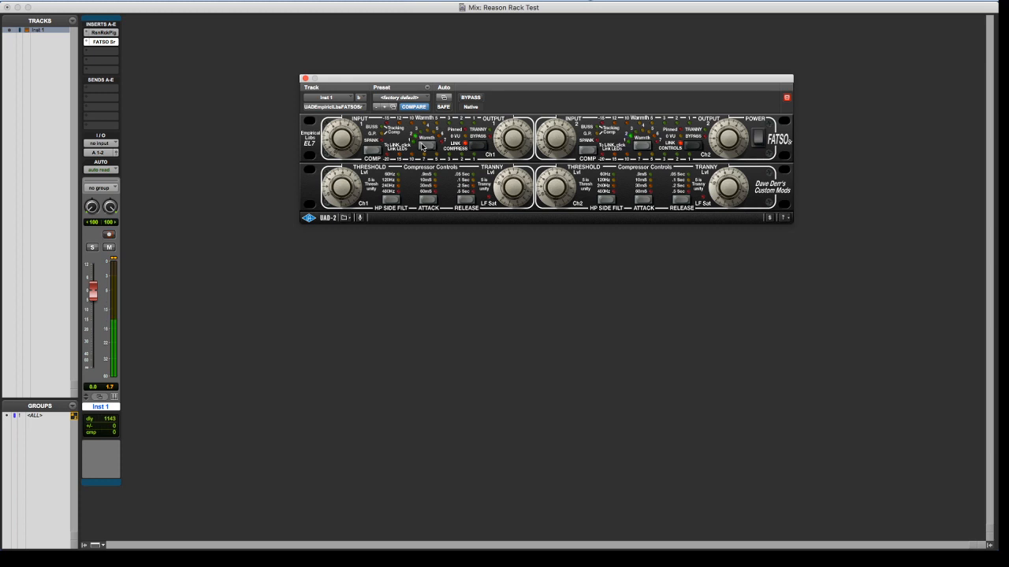
pyautogui.moveTo(354, 145); pyautogui.dragTo(353, 132)
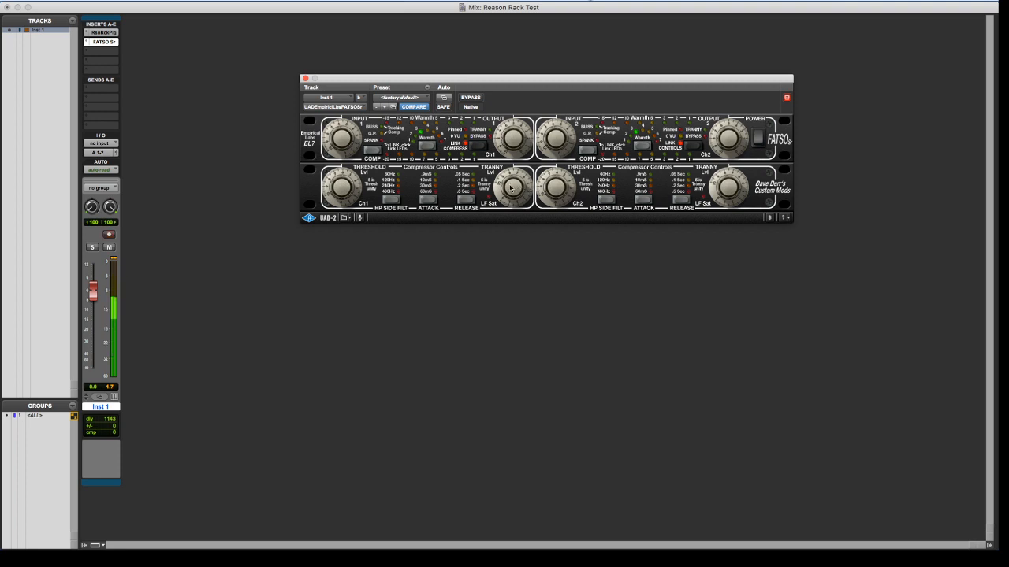
pyautogui.moveTo(511, 189); pyautogui.dragTo(508, 164)
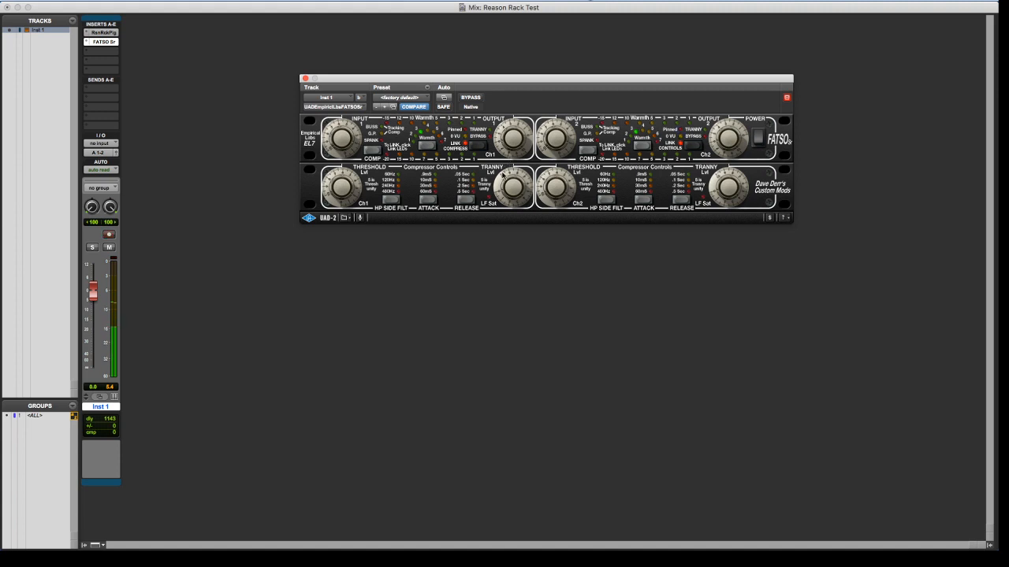
pyautogui.moveTo(339, 180); pyautogui.dragTo(337, 201)
pyautogui.moveTo(335, 204); pyautogui.dragTo(325, 186)
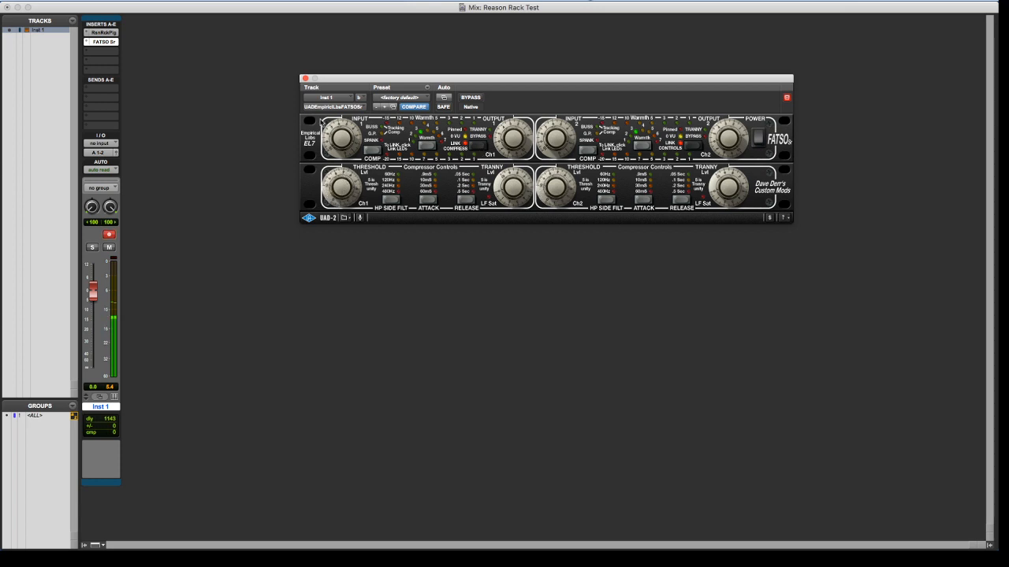
# Open the Reason Rack Plugin on Inst 1 and browse its Instruments list and the Desktop location
pyautogui.click(100, 32)
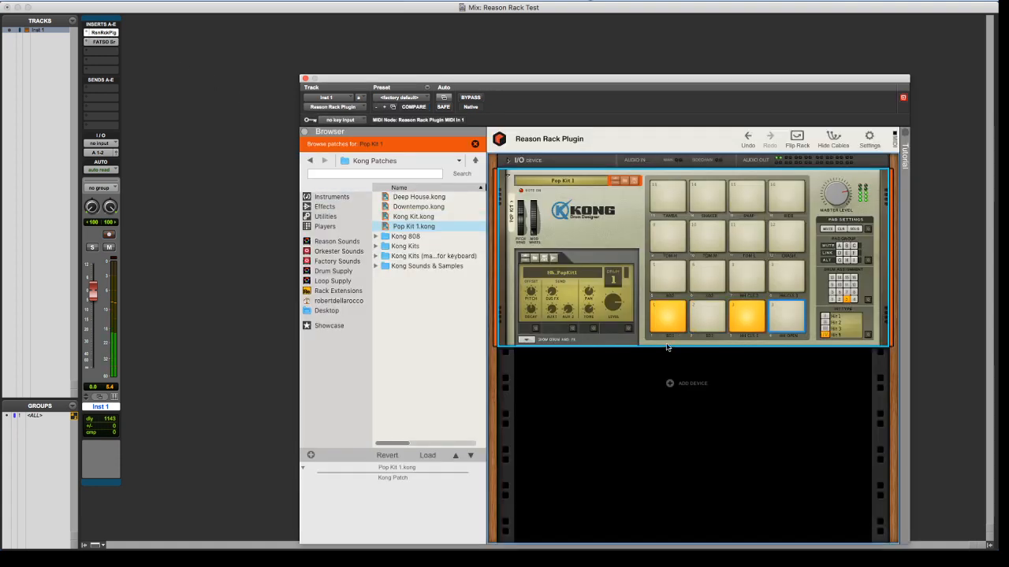
pyautogui.rightClick(579, 223)
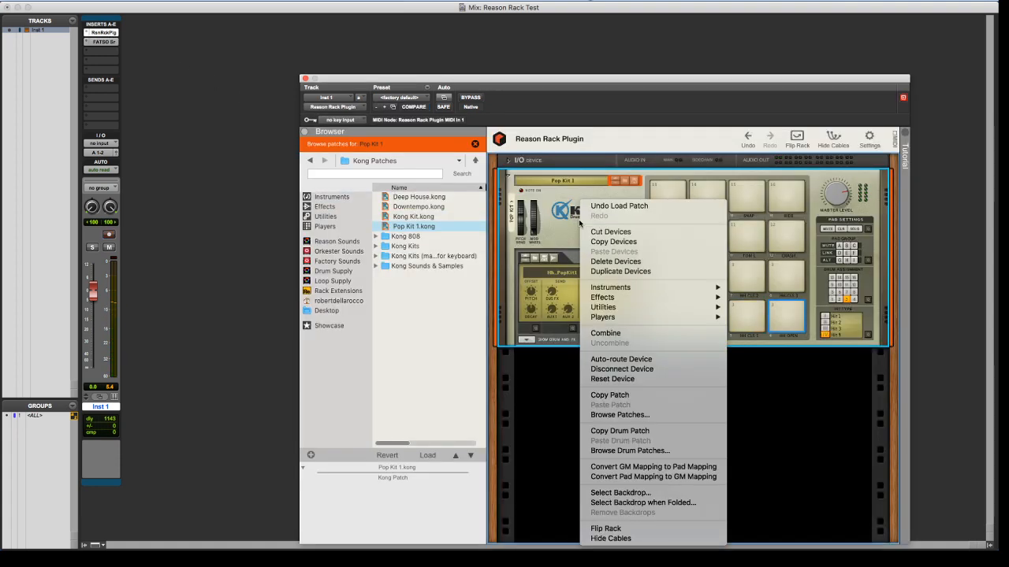
pyautogui.moveTo(636, 297)
pyautogui.click(360, 258)
pyautogui.click(331, 196)
pyautogui.scroll(-15, 412, 287)
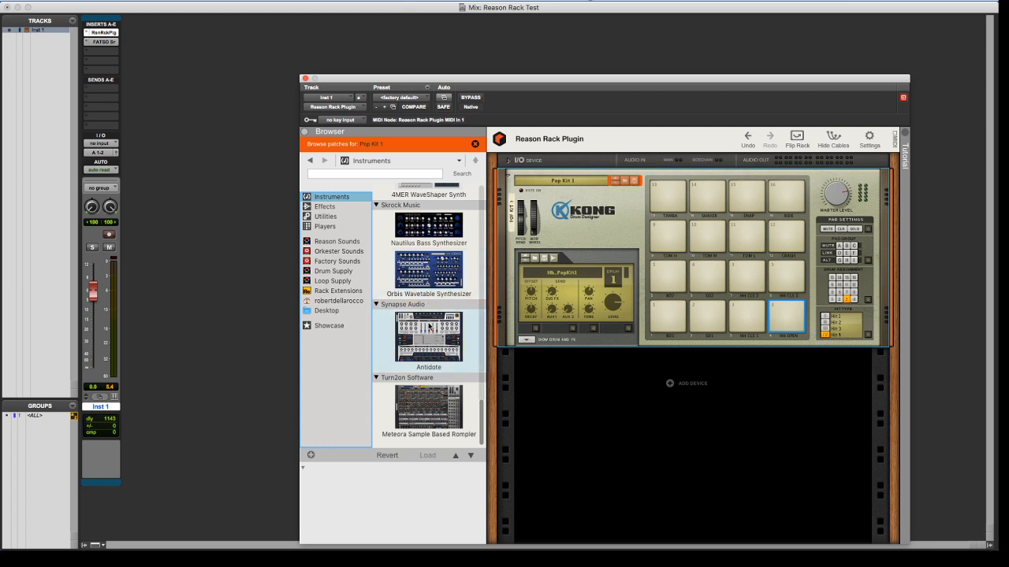
pyautogui.click(326, 311)
# Remove the FATSO Sr insert from the Inst 1 track
pyautogui.click(122, 82)
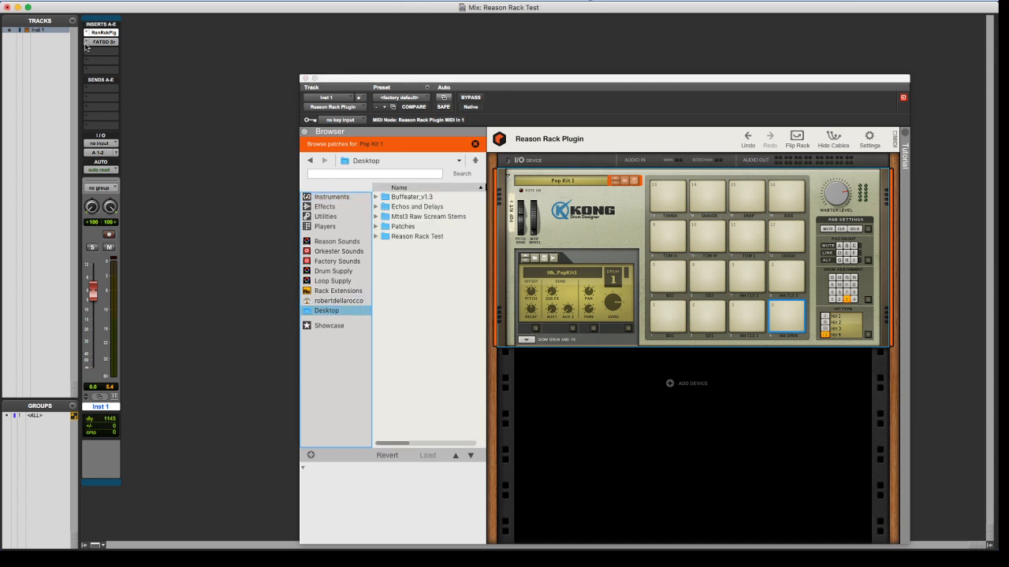
pyautogui.click(87, 49)
pyautogui.click(109, 8)
pyautogui.click(101, 33)
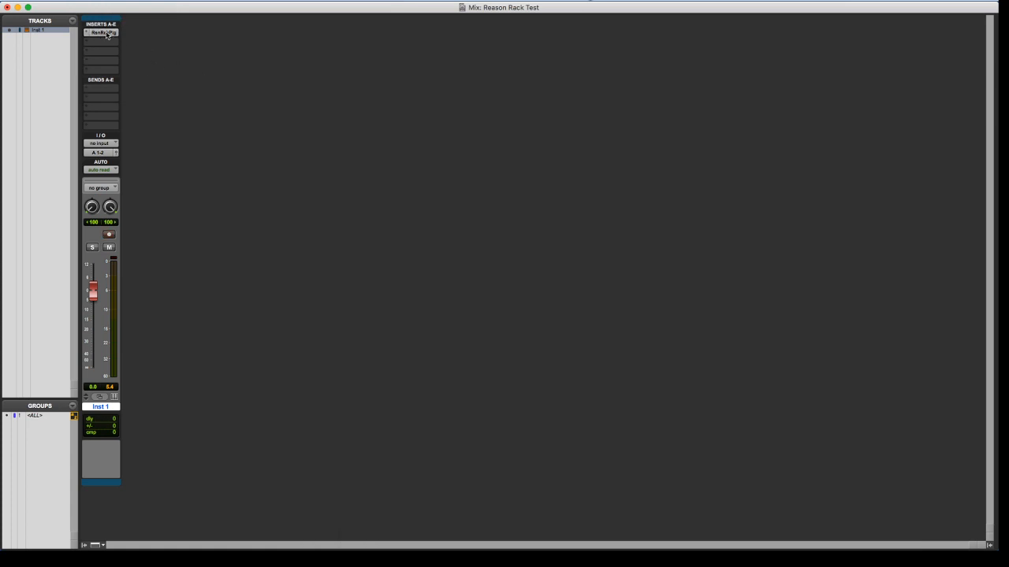
# Reopen the Reason Rack Plugin, open the Patches folder on the Desktop, and sort its contents by modification date
pyautogui.click(107, 35)
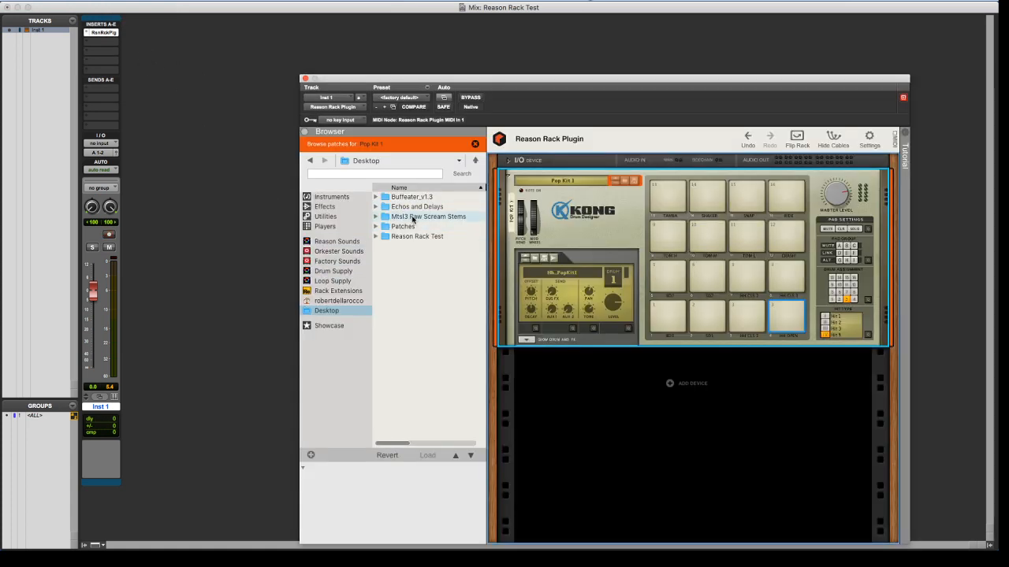
pyautogui.doubleClick(408, 226)
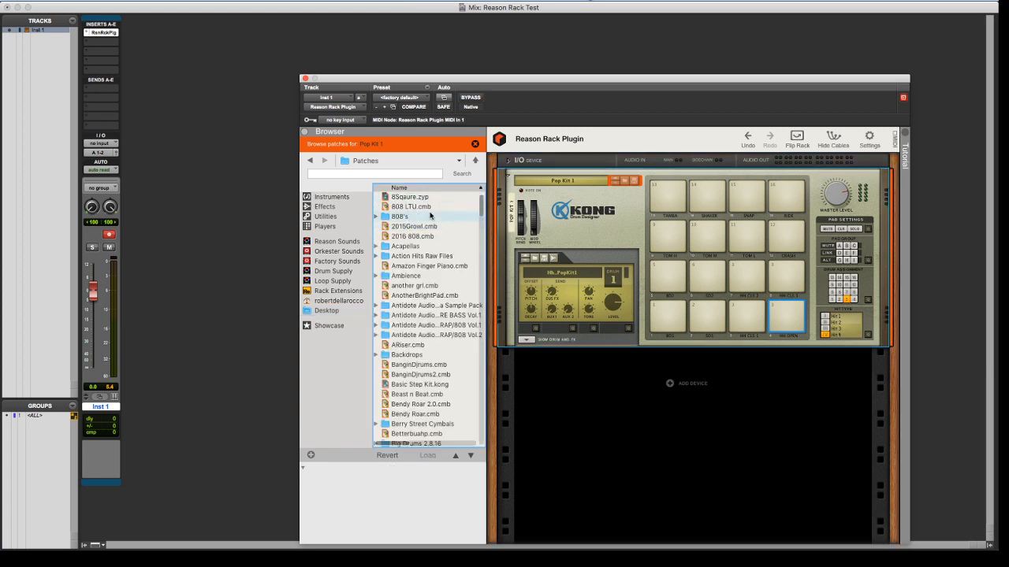
pyautogui.hscroll(10, 430, 216)
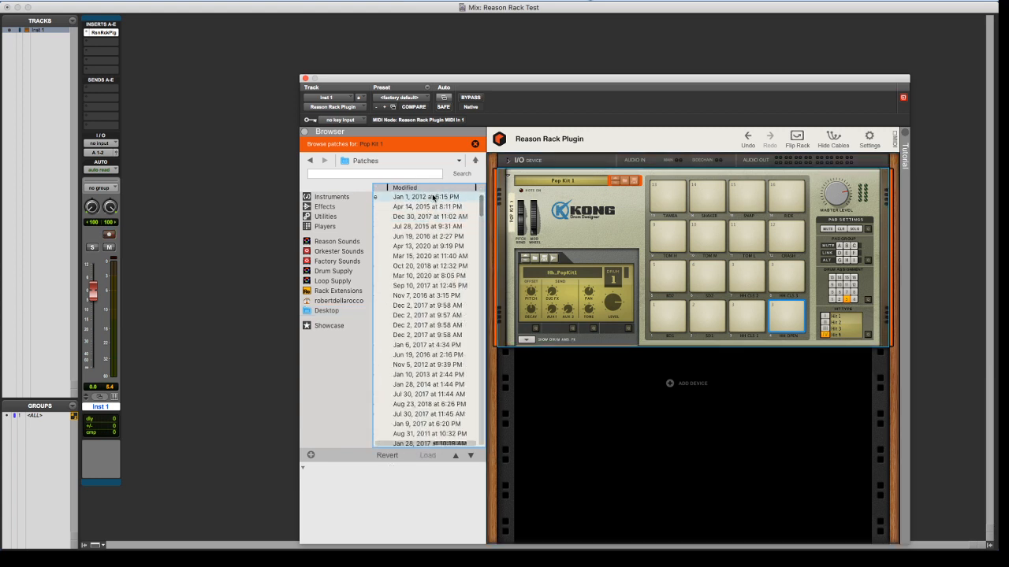
pyautogui.hscroll(-10, 432, 204)
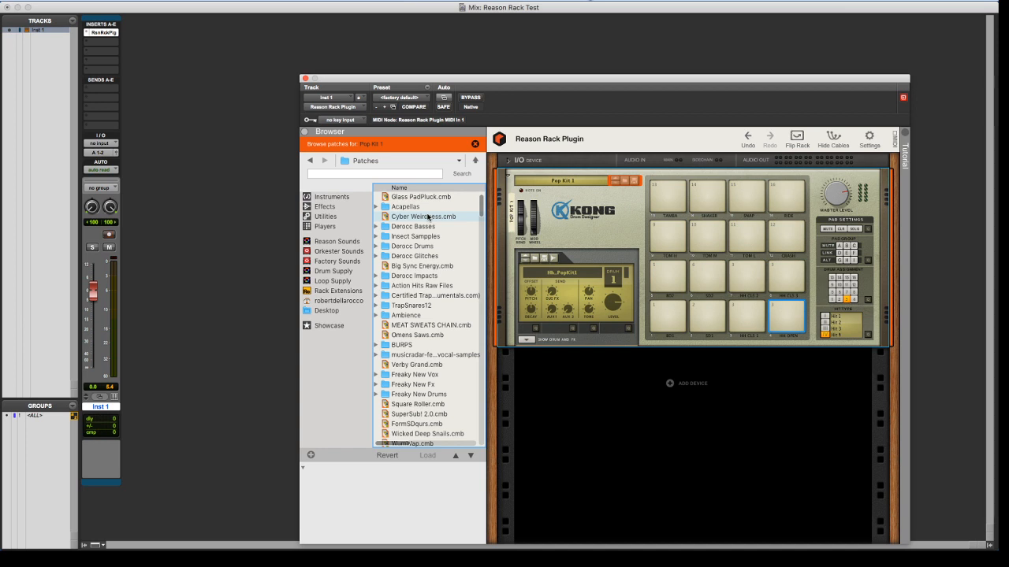
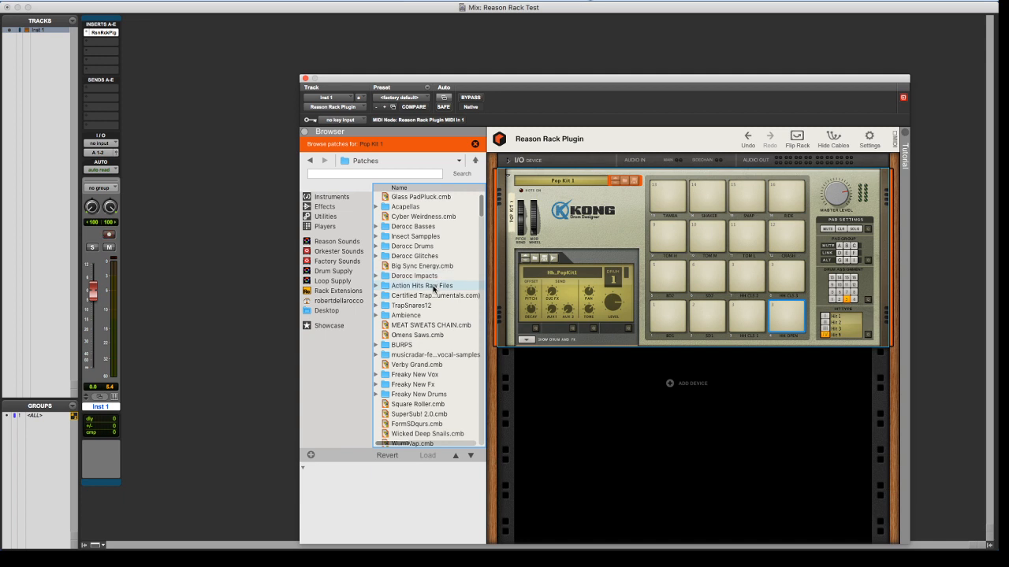
# Try to load the Cyber Weirdness.cmb Combinator patch into the rack
pyautogui.click(431, 218)
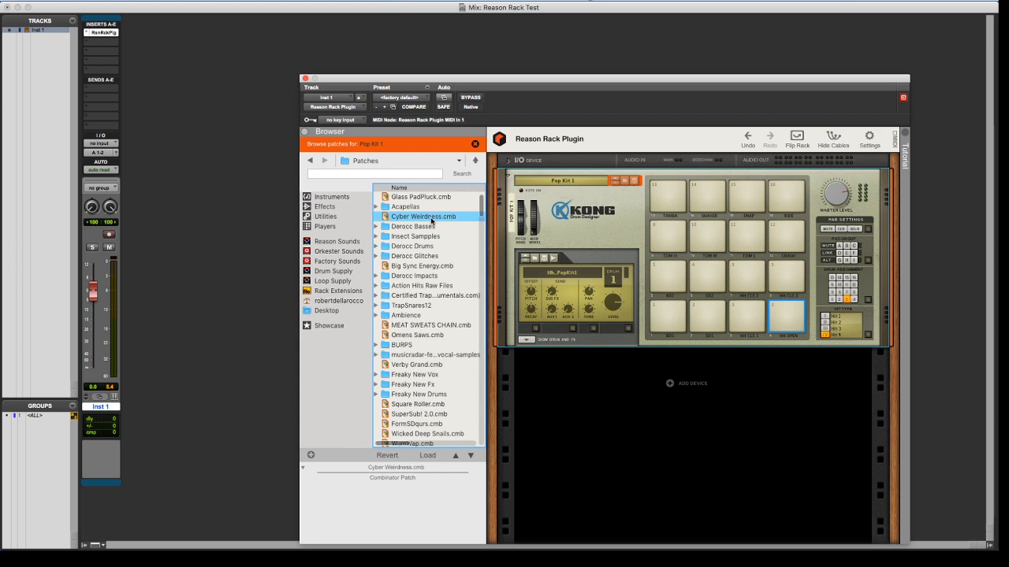
pyautogui.scroll(-3, 424, 261)
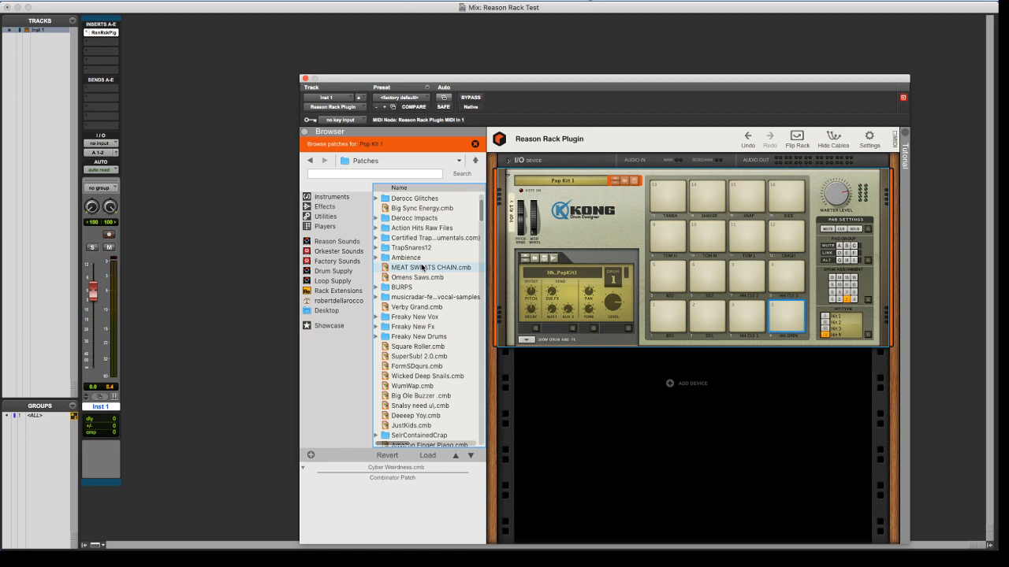
pyautogui.scroll(3, 423, 267)
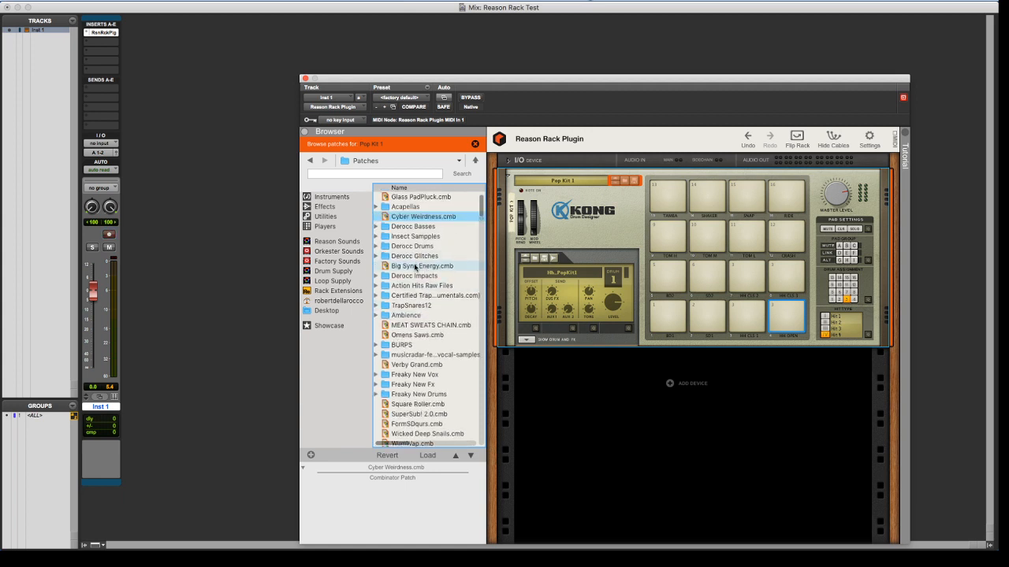
pyautogui.moveTo(413, 217); pyautogui.dragTo(534, 219)
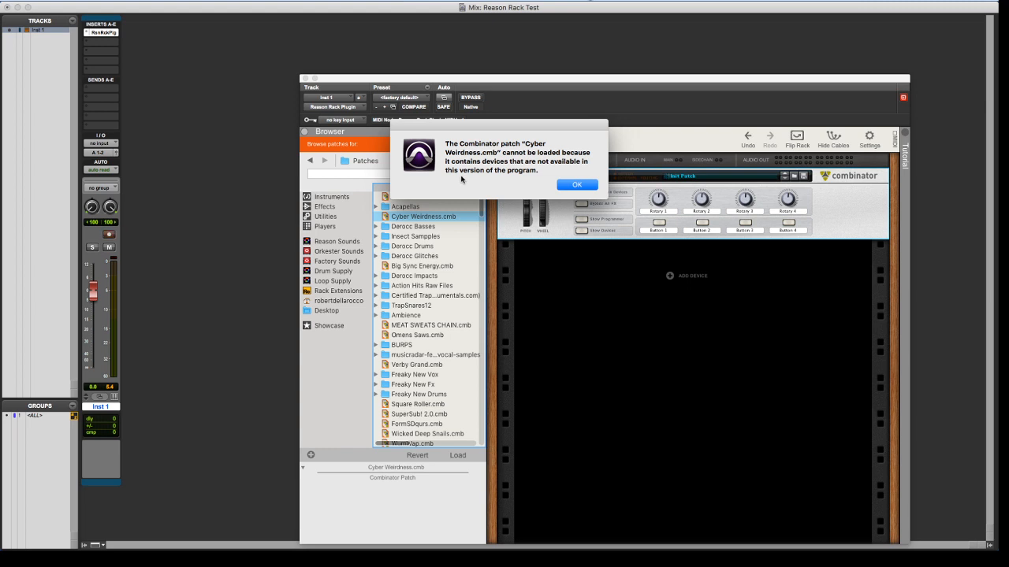
pyautogui.click(576, 185)
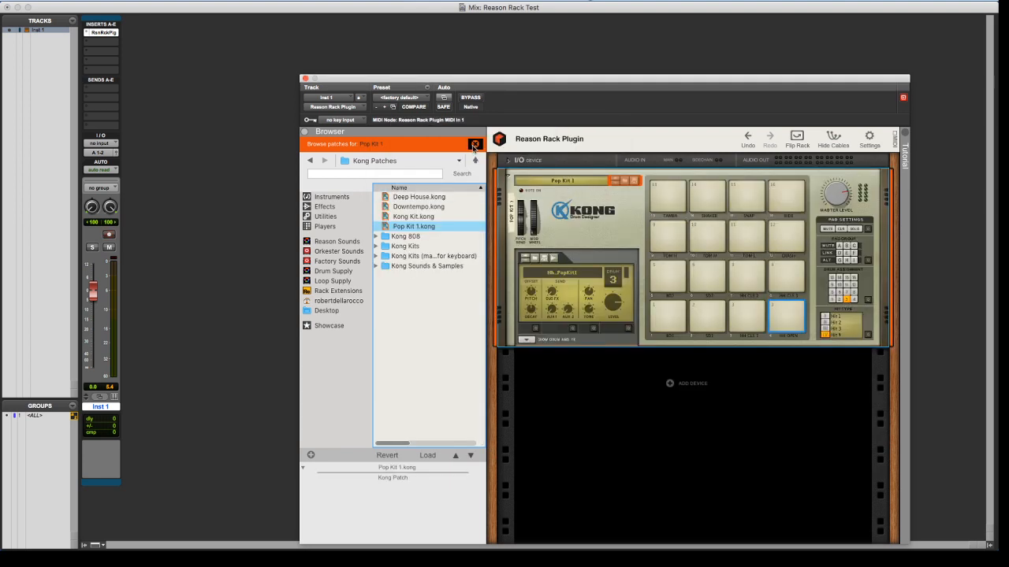
# Exit patch browsing for Pop Kit 1 and reopen the Patches folder on the Desktop
pyautogui.click(476, 144)
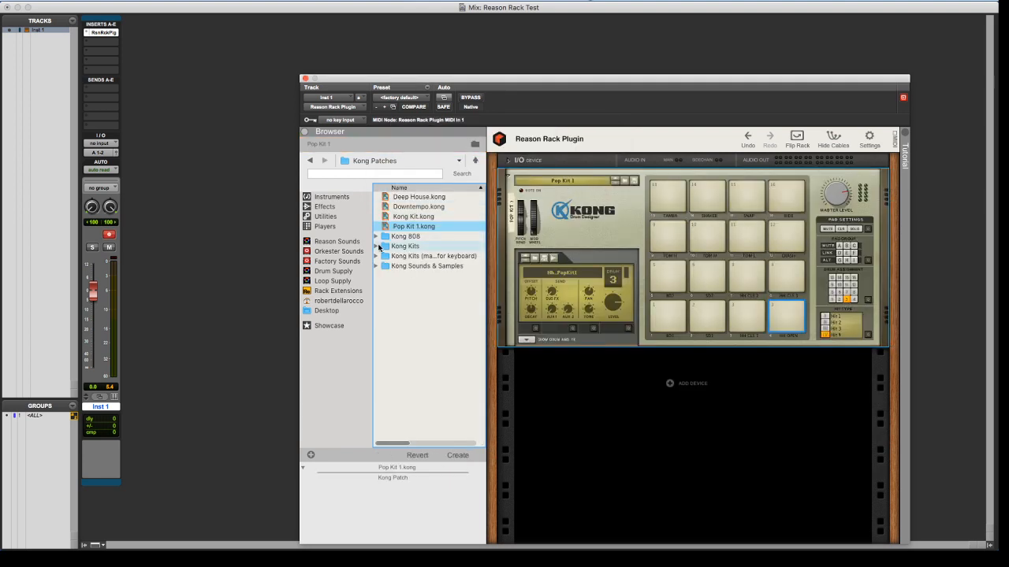
pyautogui.click(326, 310)
pyautogui.doubleClick(400, 226)
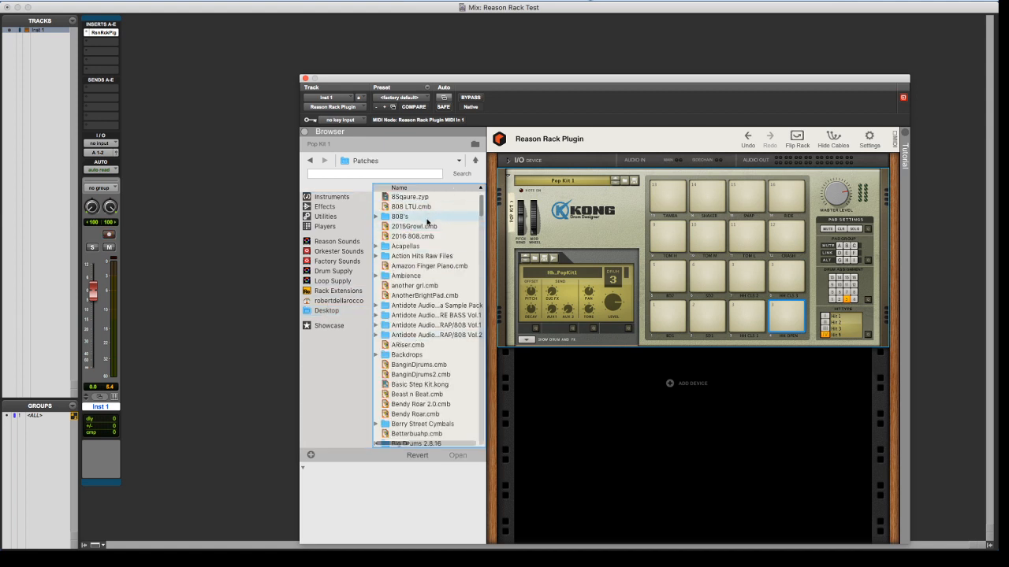
# Try to add the Verby Grand.cmb and MEAT SWEATS CHAIN.cmb Combinator patches to the rack
pyautogui.hscroll(5, 457, 236)
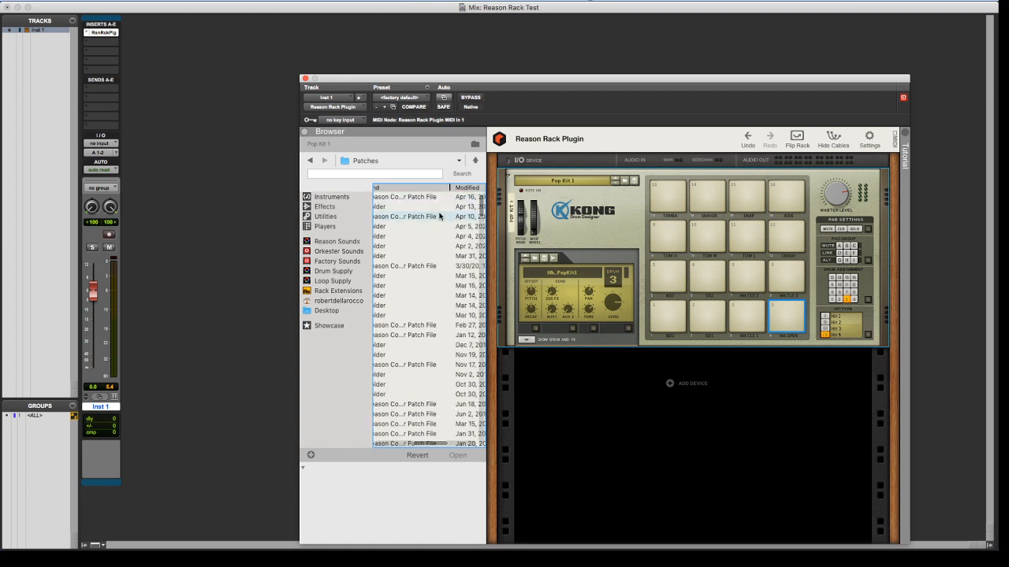
pyautogui.hscroll(-5, 439, 215)
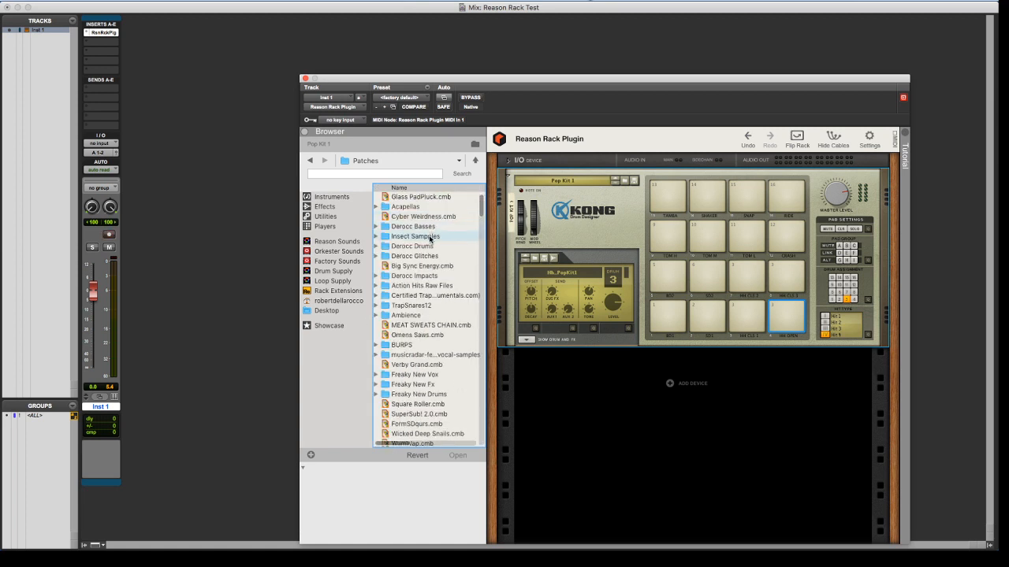
pyautogui.scroll(-1, 430, 239)
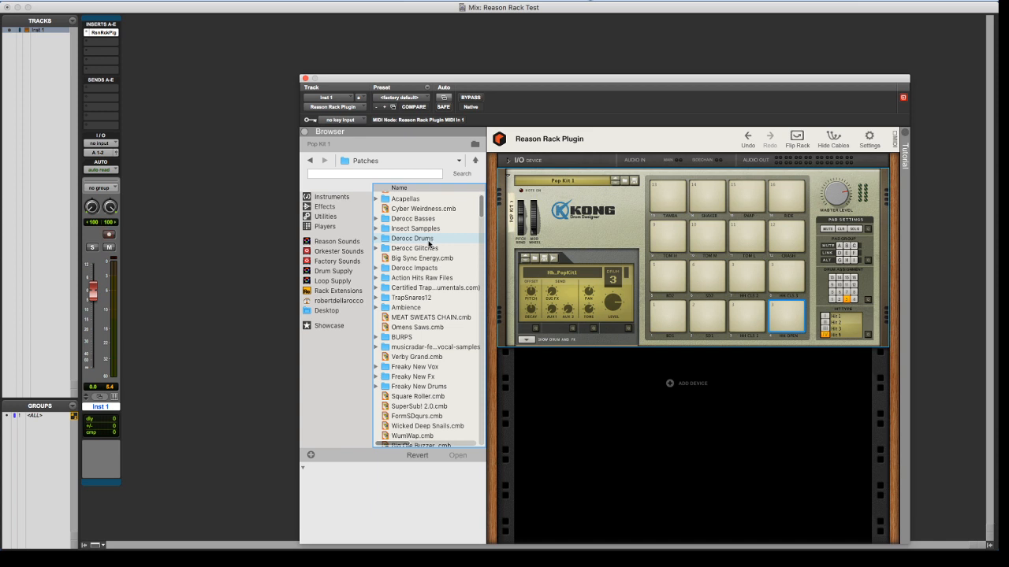
pyautogui.moveTo(414, 358); pyautogui.dragTo(576, 270)
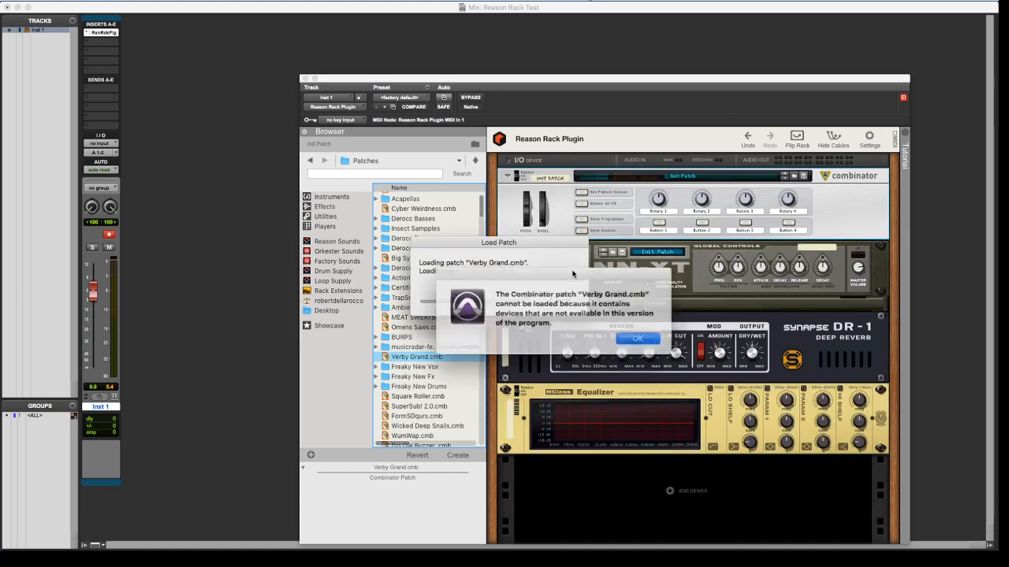
pyautogui.click(626, 336)
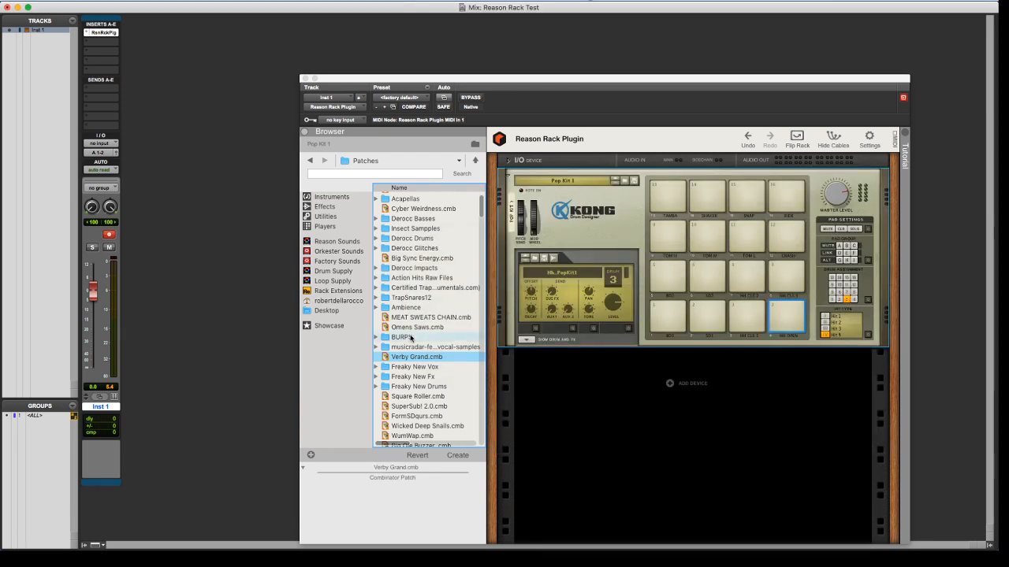
pyautogui.moveTo(409, 329); pyautogui.dragTo(598, 247)
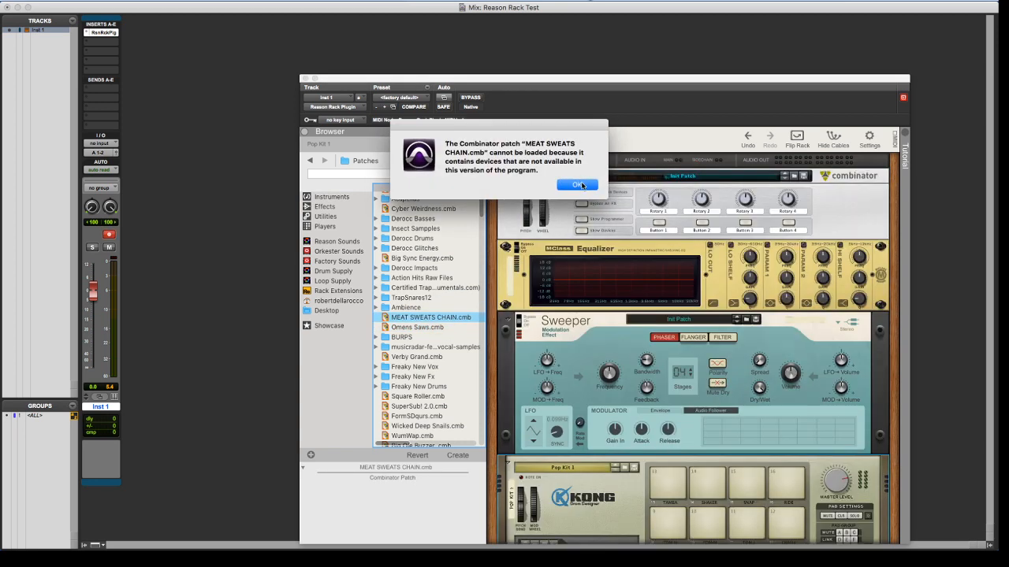
pyautogui.click(582, 188)
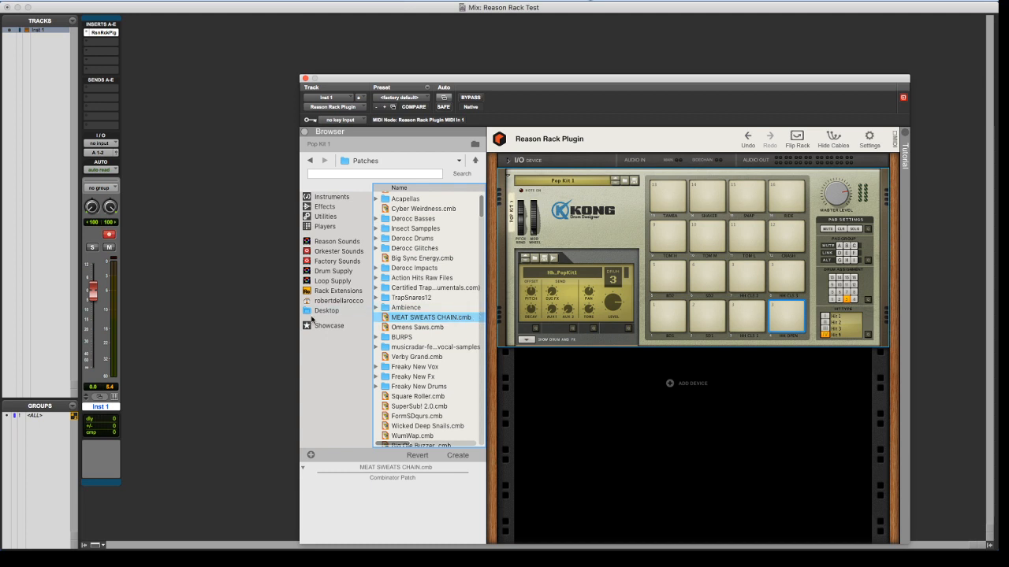
# Load the Glass PadPluck.cmb Combinator patch and expand the I/O device on the rack's rear side
pyautogui.scroll(1, 422, 299)
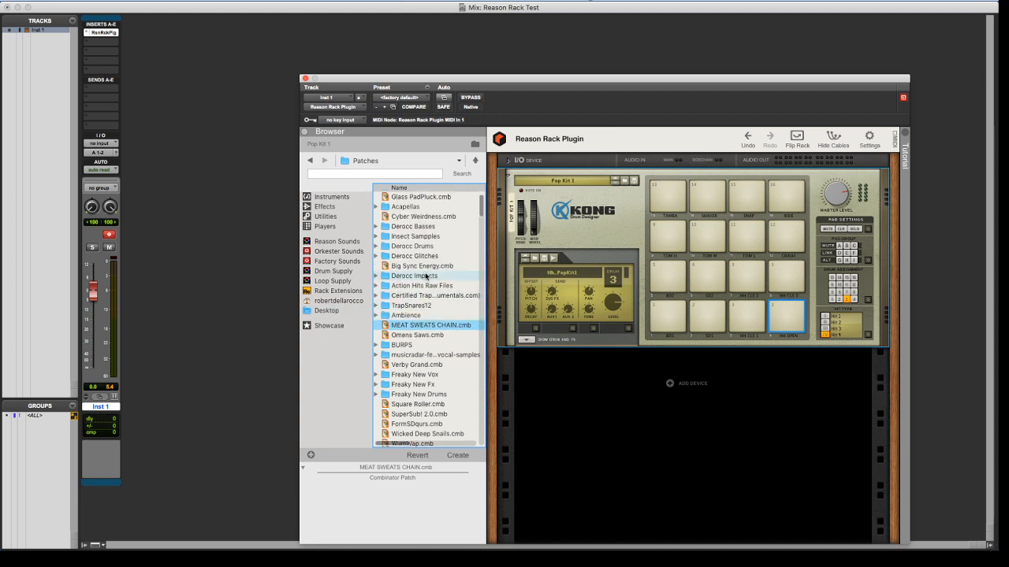
pyautogui.click(435, 197)
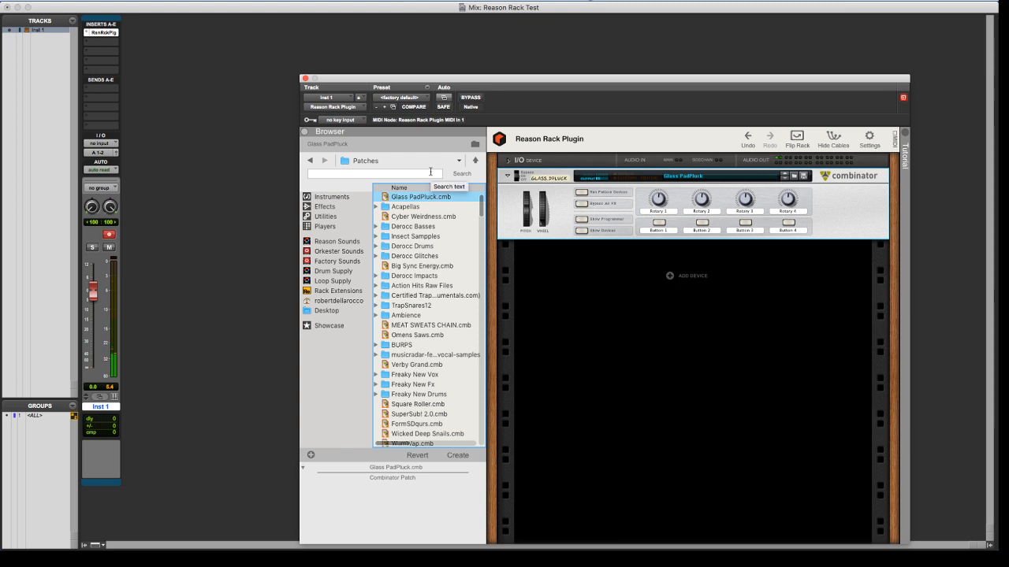
pyautogui.press('Tab')
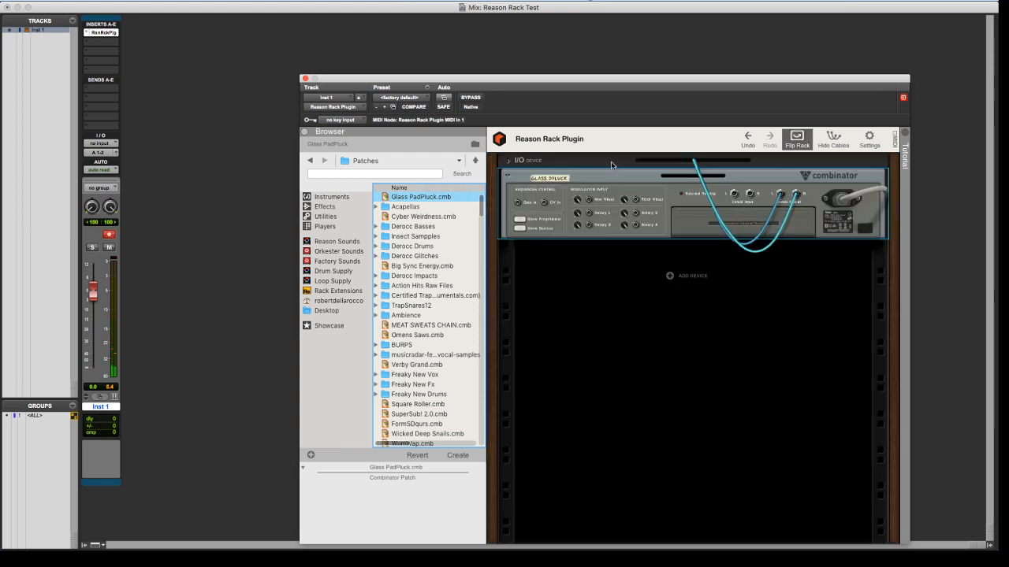
pyautogui.click(511, 166)
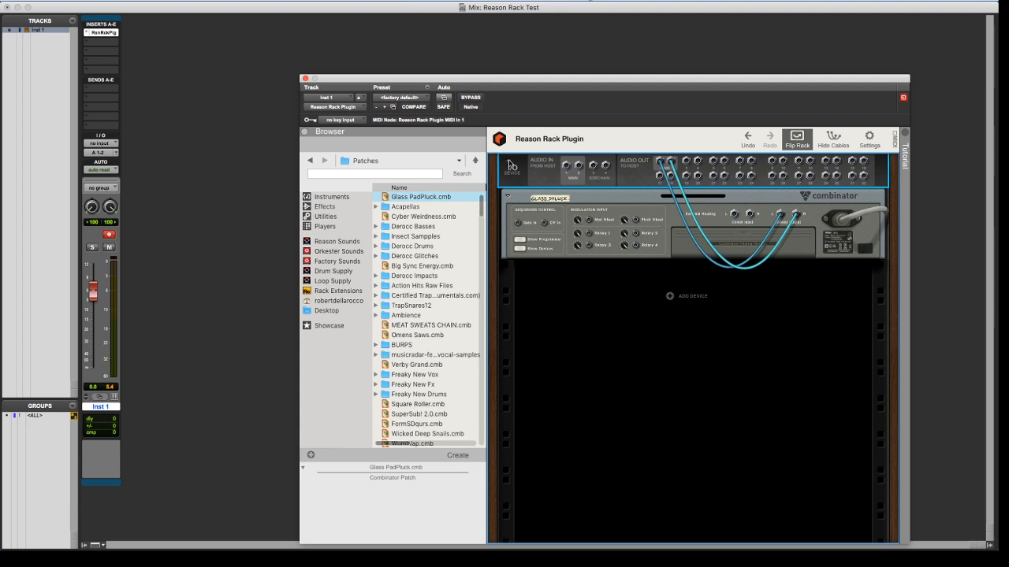
pyautogui.click(562, 199)
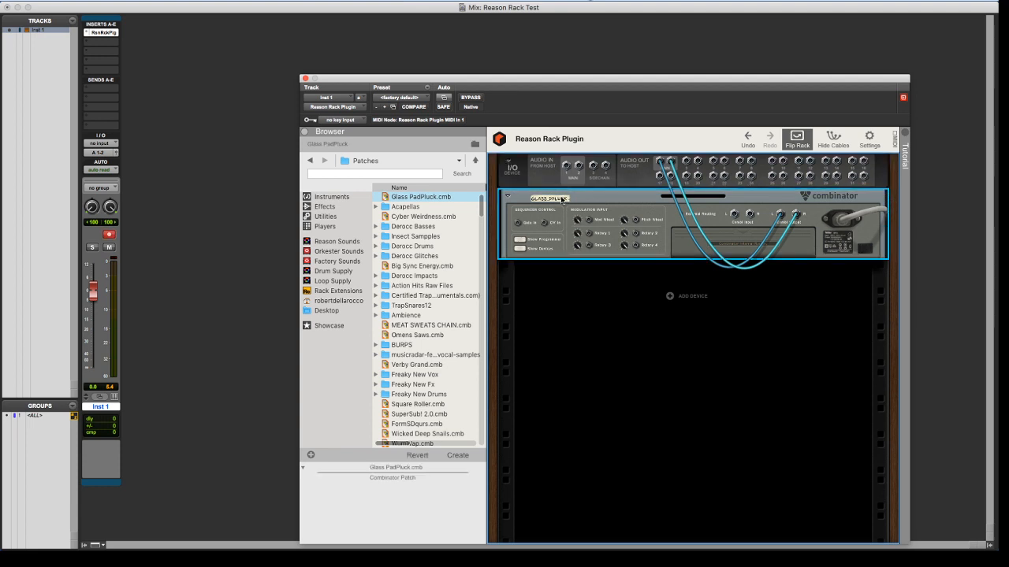
# Disarm recording on the Inst 1 track and create one new stereo audio track
pyautogui.click(112, 235)
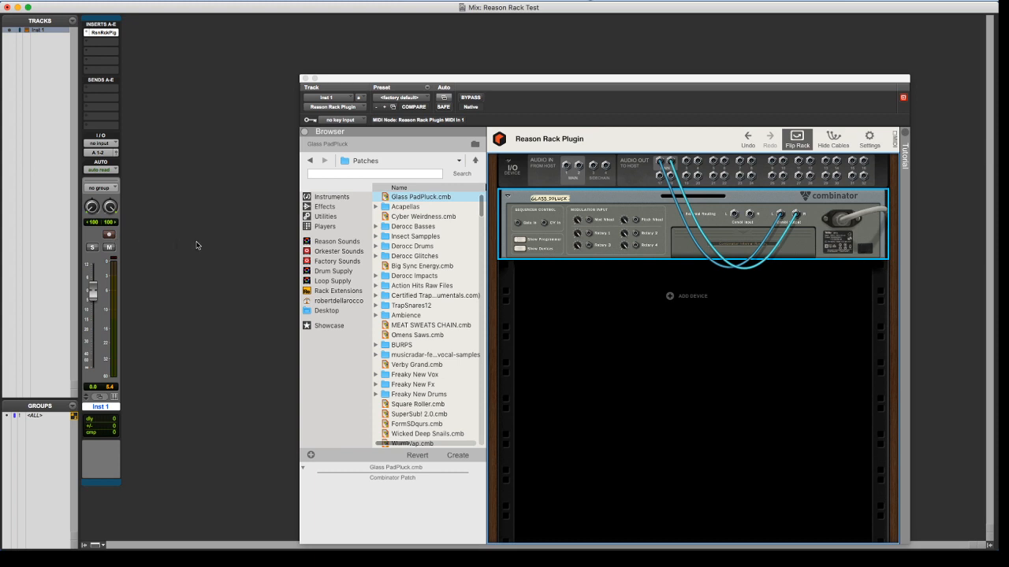
pyautogui.press('super+shift+n')
pyautogui.press('super+Right')
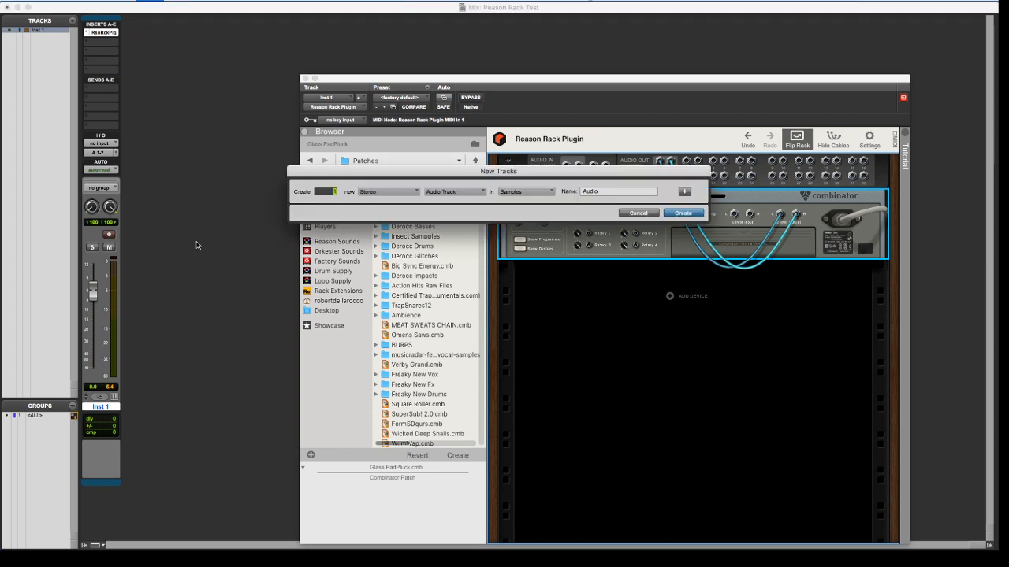
pyautogui.press('Return')
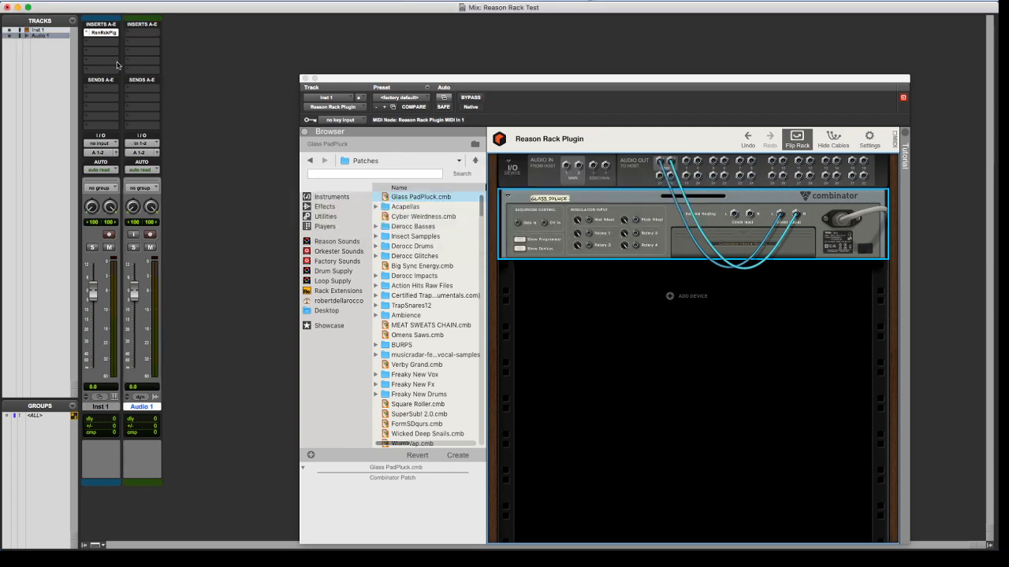
# Insert the Reason Rack Plugin in the first insert slot of the Audio 1 track
pyautogui.click(145, 35)
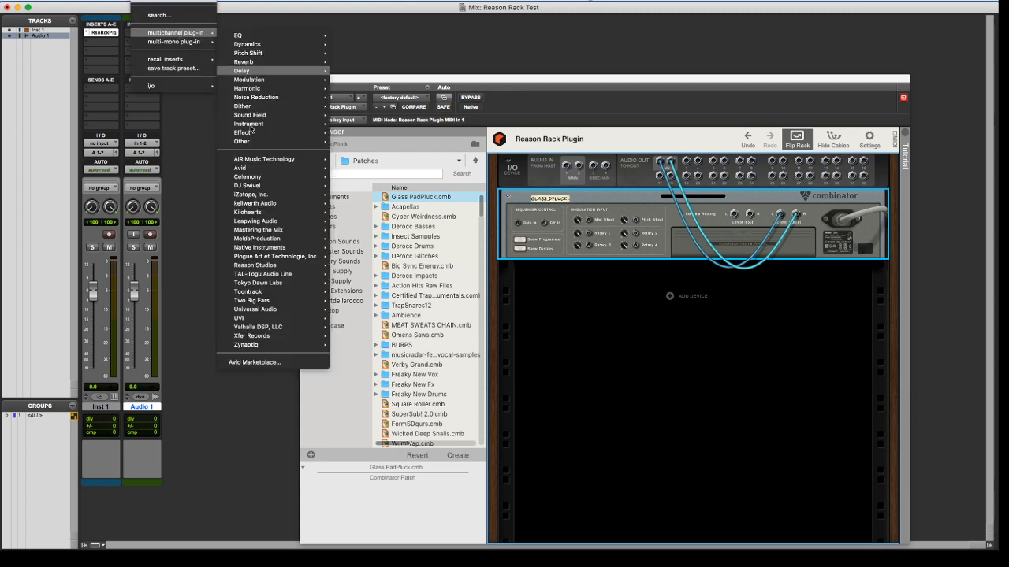
pyautogui.moveTo(260, 313)
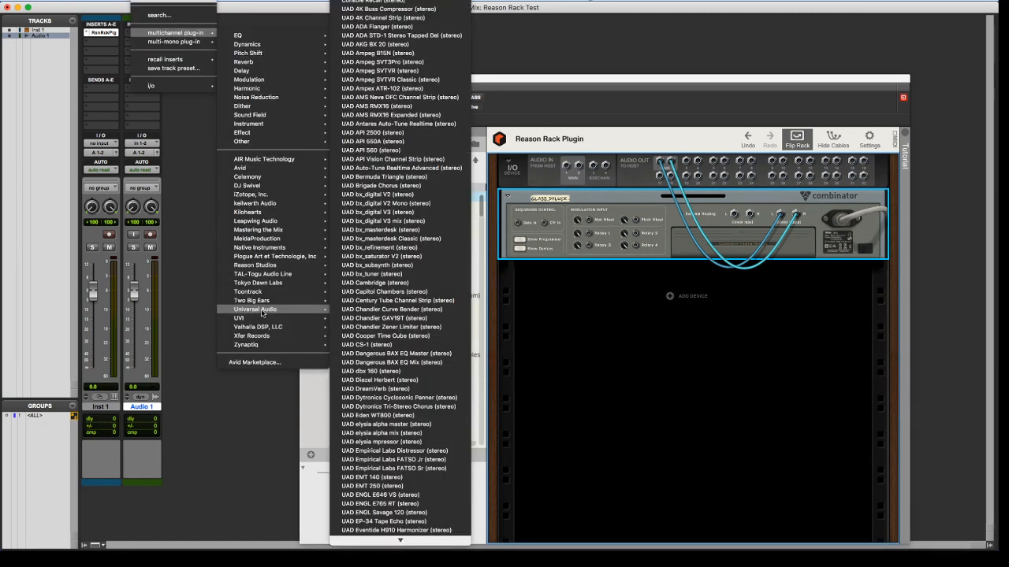
pyautogui.click(350, 270)
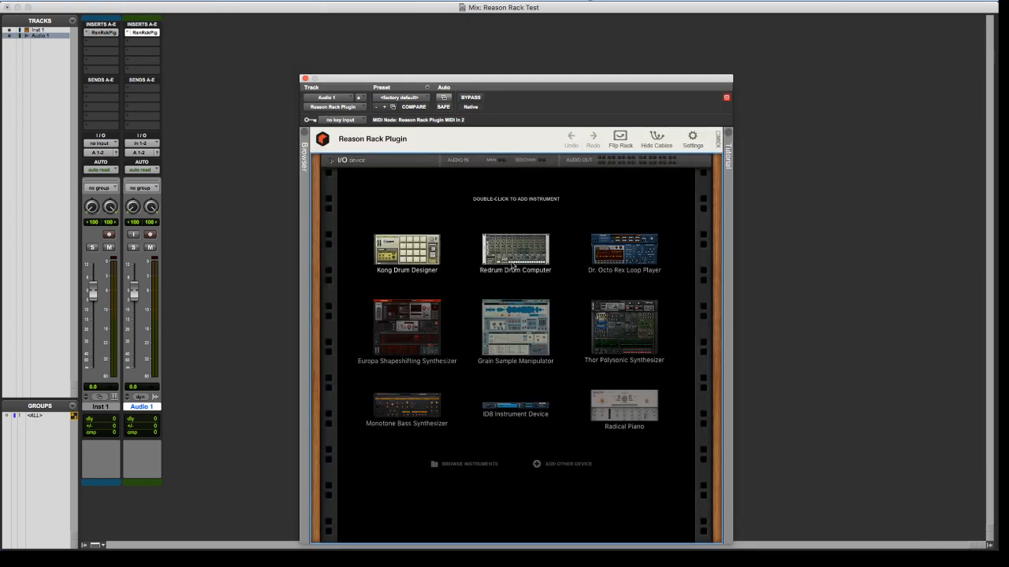
# Add a Quartet Chorus Ensemble effect to Audio 1's rack and expand the I/O device on the rear side
pyautogui.click(538, 464)
pyautogui.moveTo(599, 502)
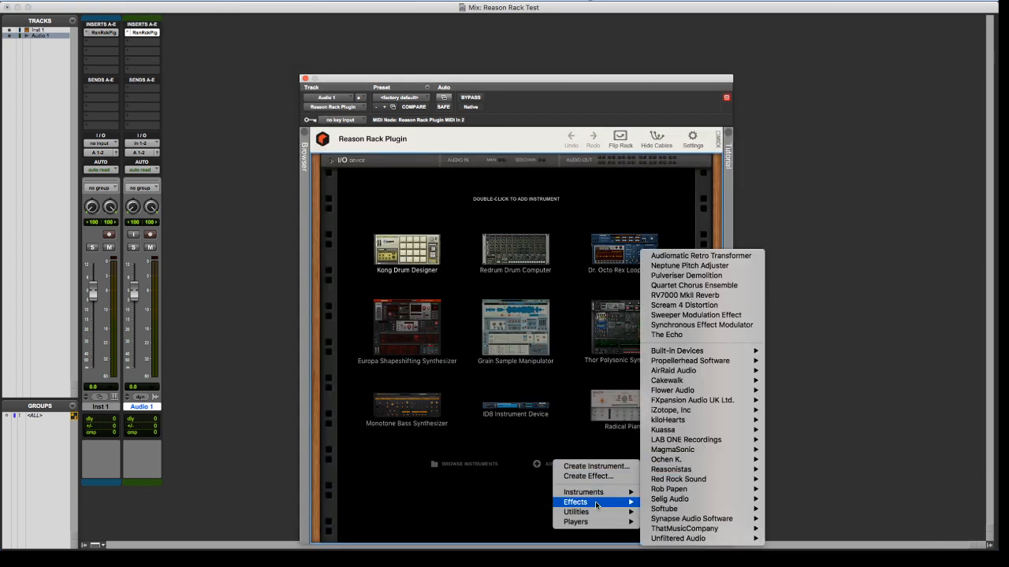
pyautogui.click(688, 287)
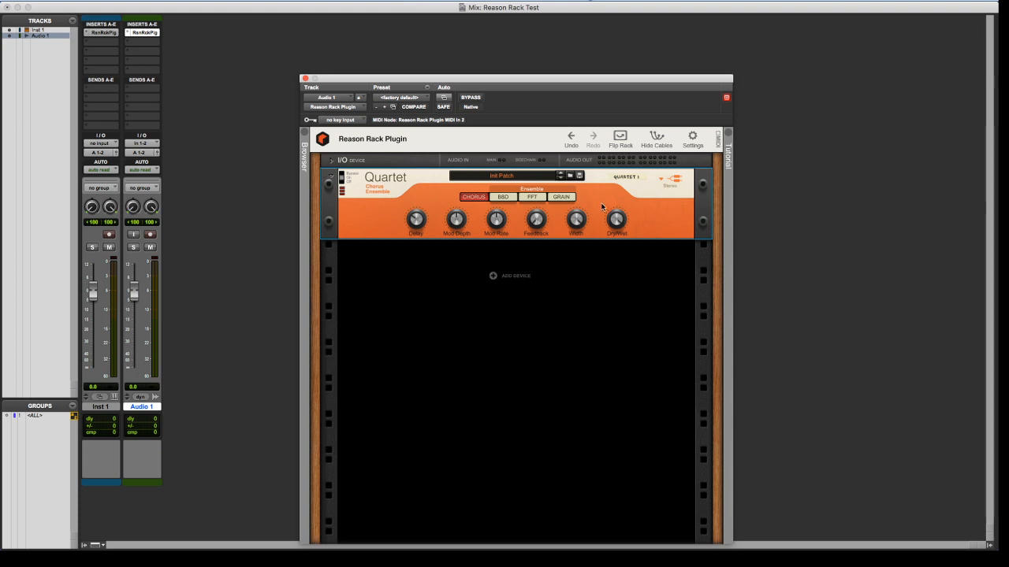
pyautogui.click(621, 135)
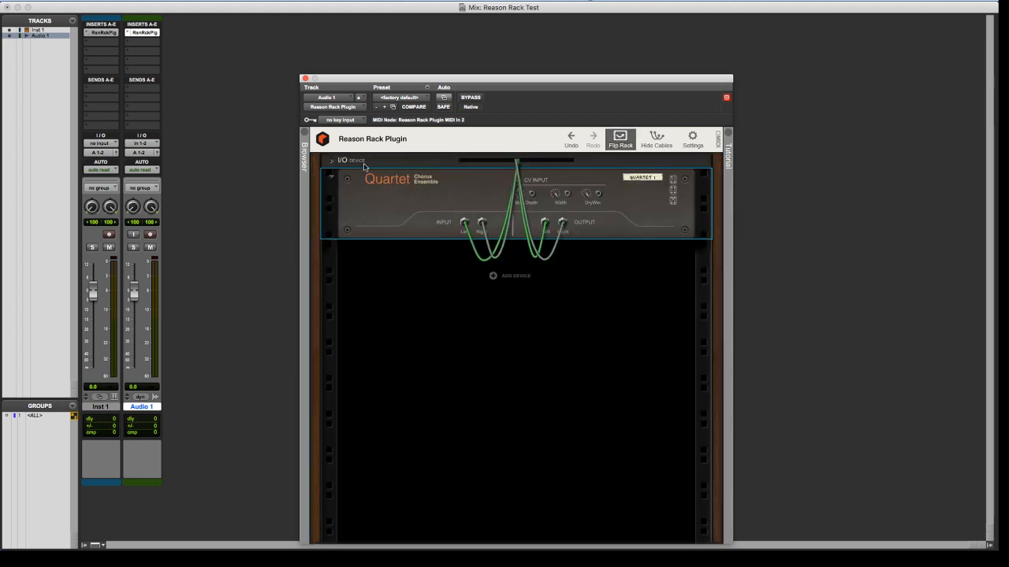
pyautogui.click(330, 161)
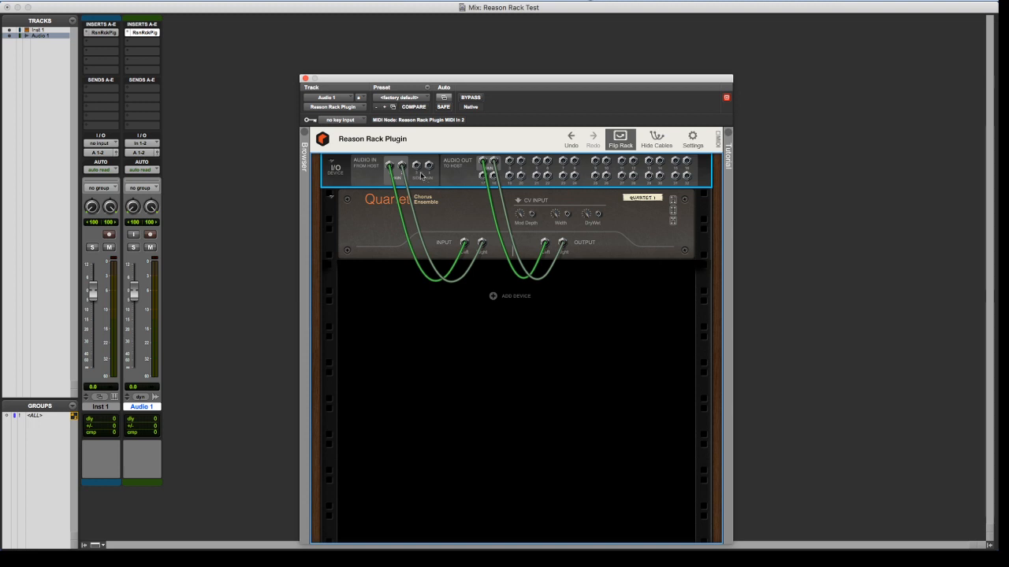
# Set the plug-in's sidechain key input to the Kick Key (Mono) bus
pyautogui.click(339, 121)
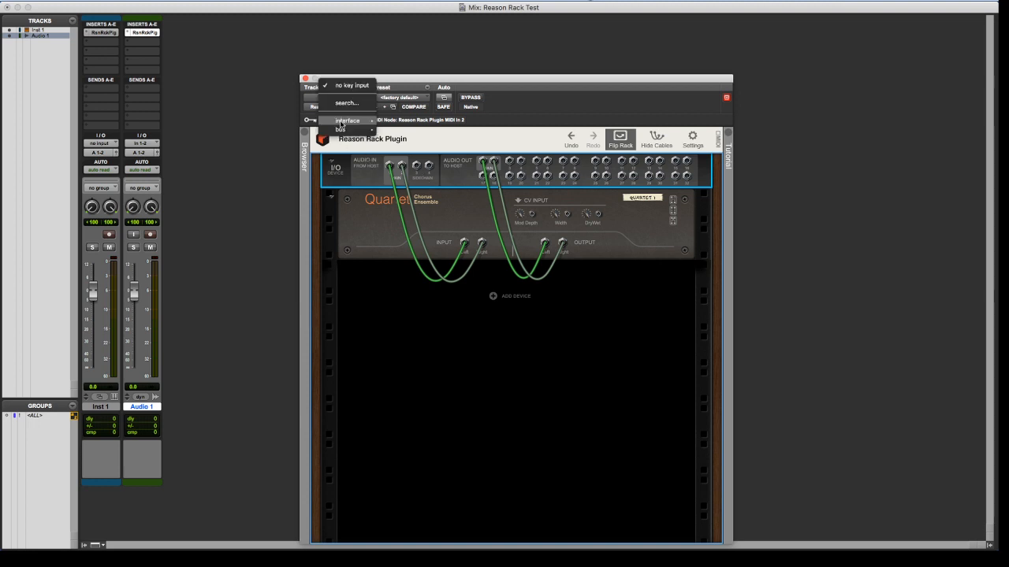
pyautogui.moveTo(347, 130)
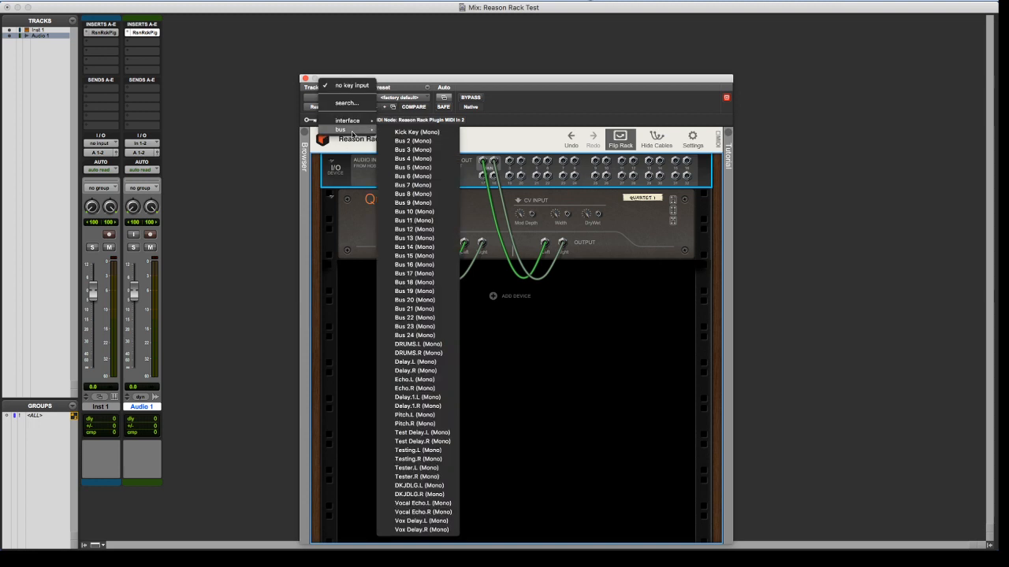
pyautogui.click(417, 132)
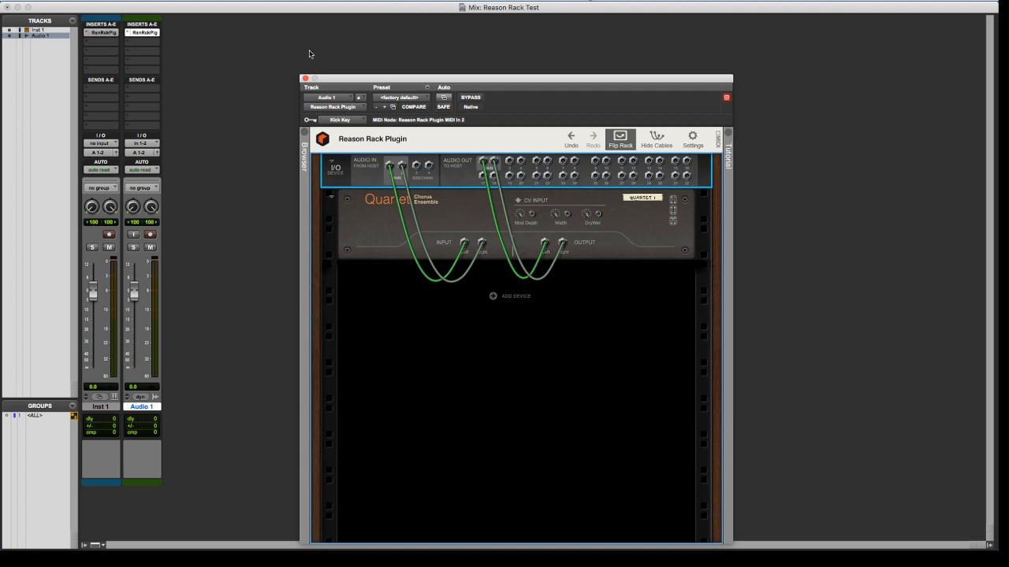
# Show the Instrument section in the mixer's channel strips and open the MIDI output choices for Inst 1
pyautogui.rightClick(149, 29)
pyautogui.click(137, 55)
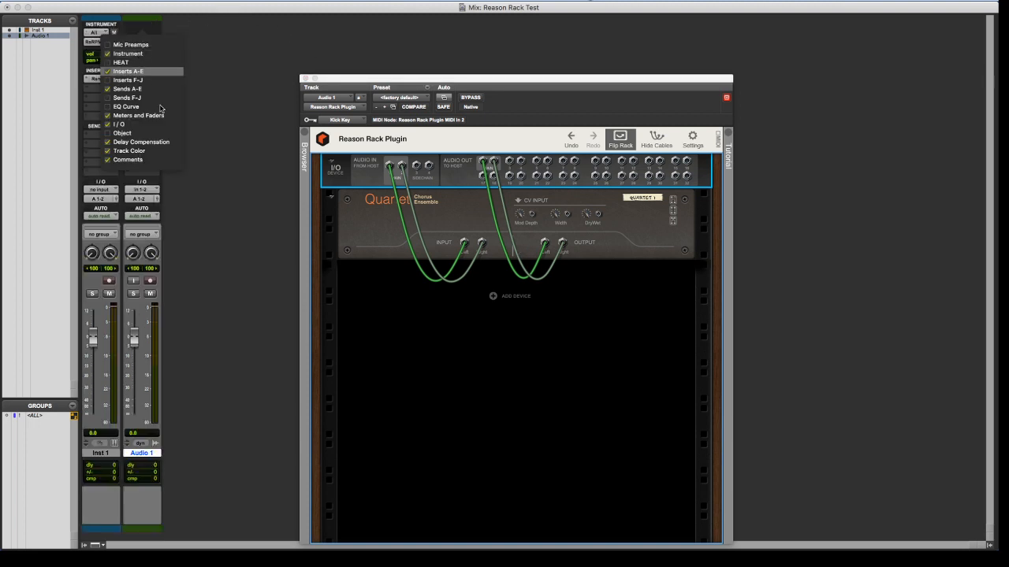
pyautogui.click(202, 77)
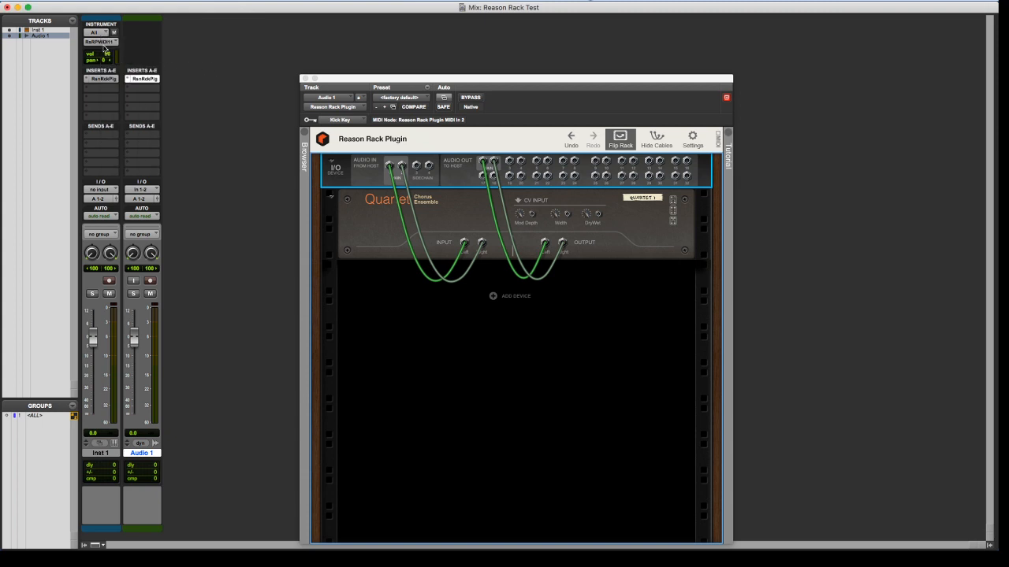
pyautogui.click(103, 43)
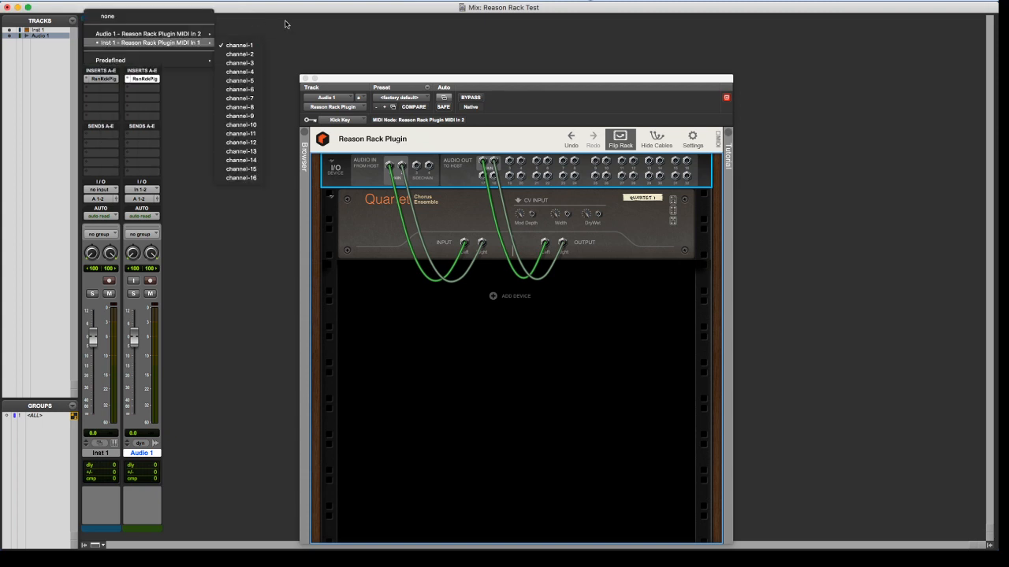
# Close the MIDI output choices for Inst 1 and flip Audio 1's rack to its front side
pyautogui.click(102, 43)
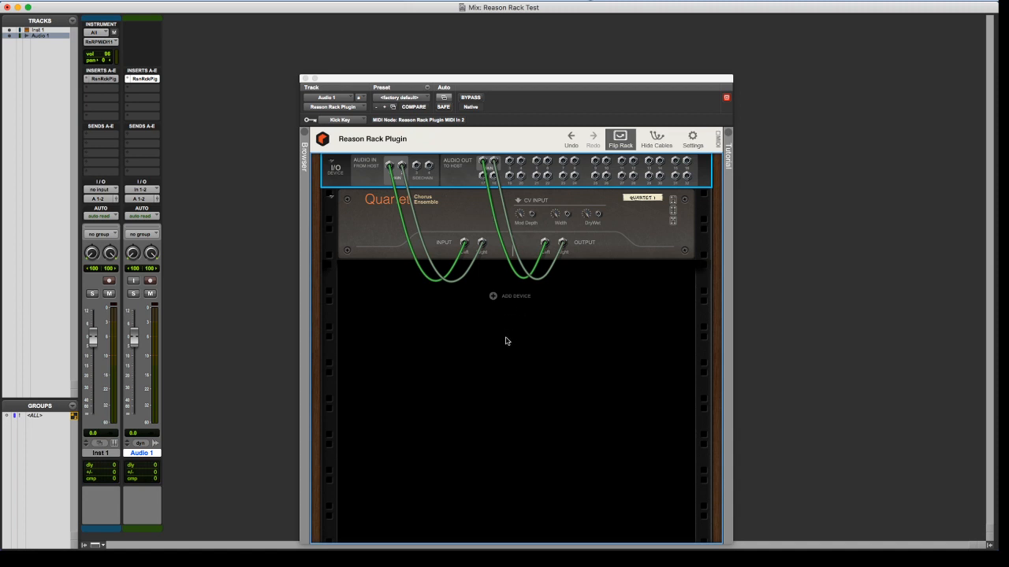
pyautogui.click(503, 337)
pyautogui.click(621, 140)
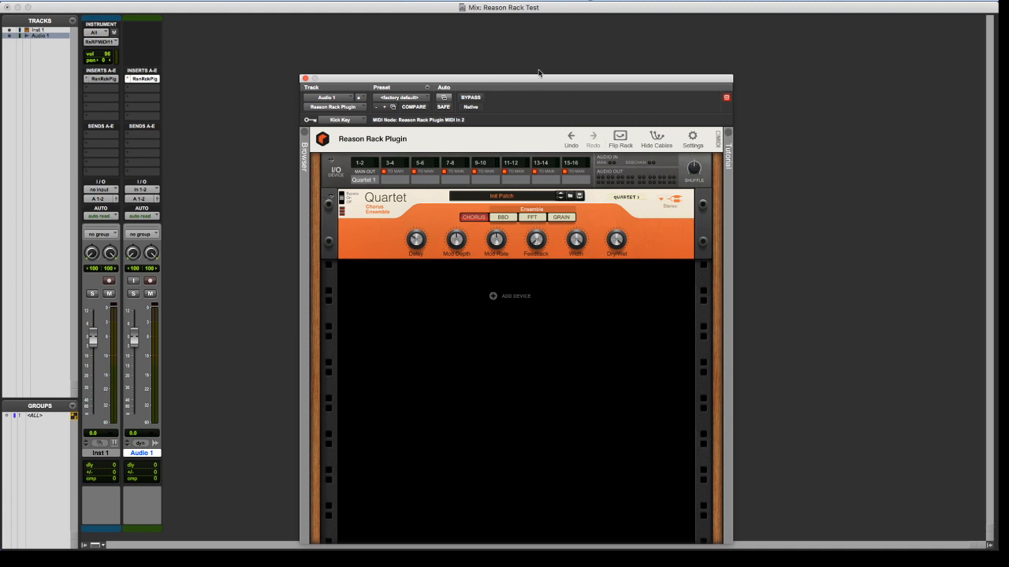
pyautogui.click(392, 183)
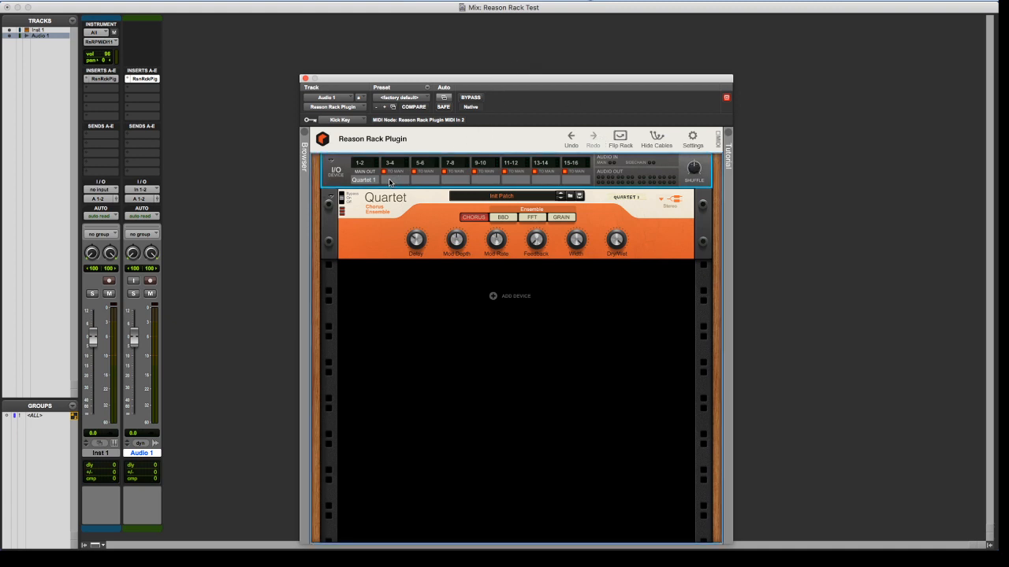
pyautogui.rightClick(395, 320)
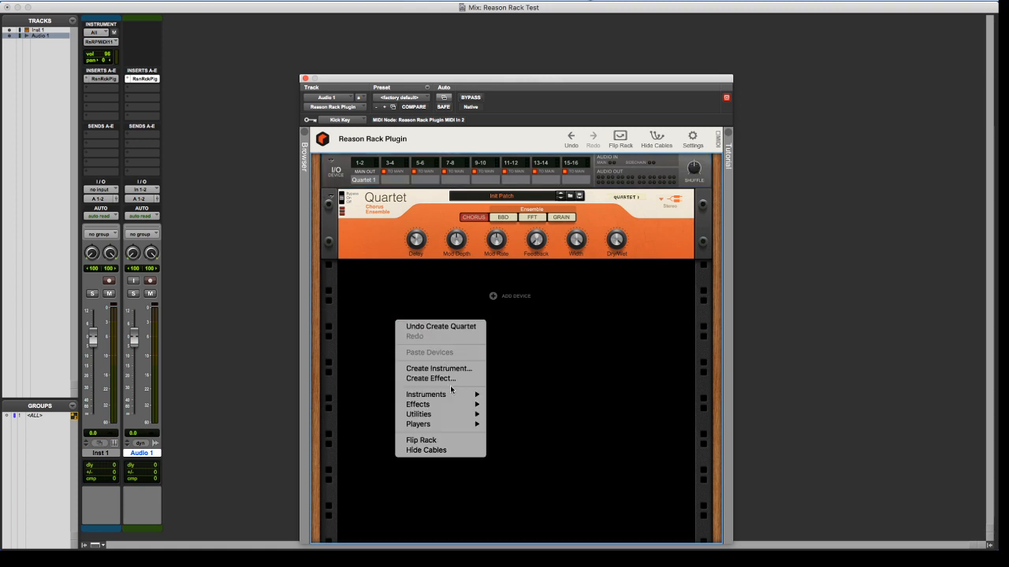
pyautogui.moveTo(463, 409)
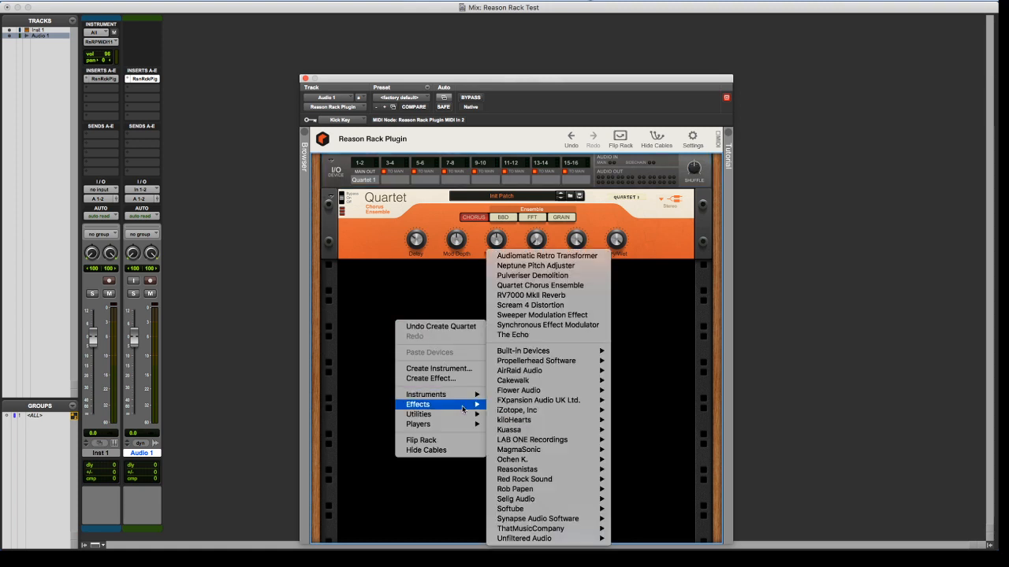
pyautogui.click(667, 315)
pyautogui.moveTo(694, 169)
pyautogui.mouseDown()
pyautogui.moveTo(703, 150)
pyautogui.moveTo(700, 168)
pyautogui.mouseUp()
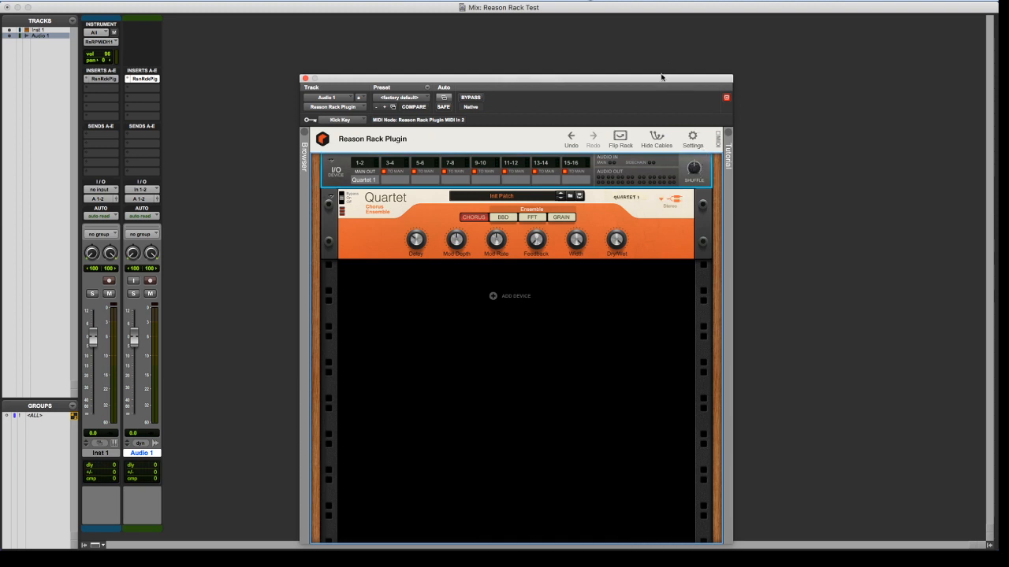
# Open the Reason Rack Plugin on the Inst 1 track and flip its rack to the front side
pyautogui.moveTo(640, 84); pyautogui.dragTo(627, 12)
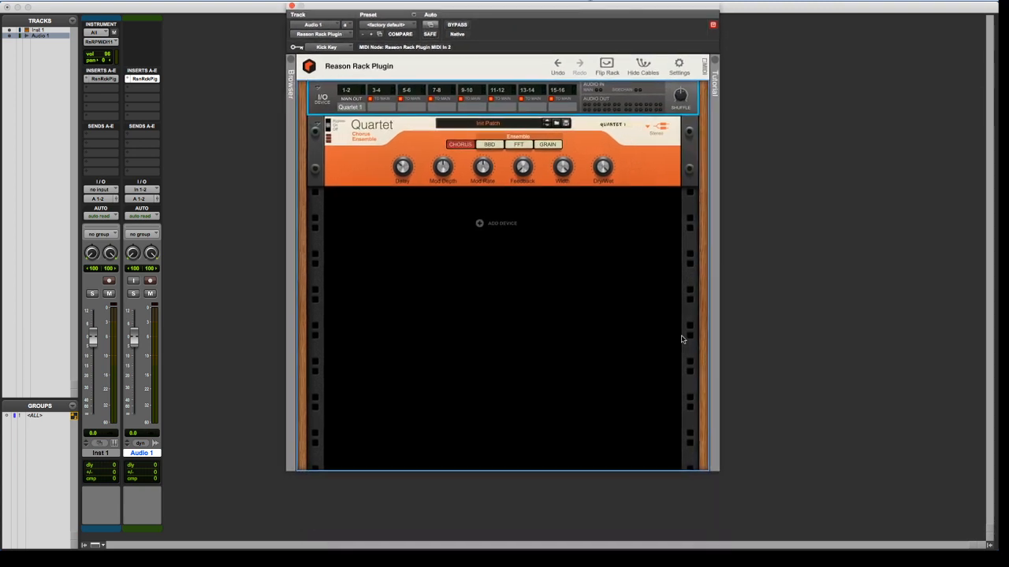
pyautogui.click(109, 78)
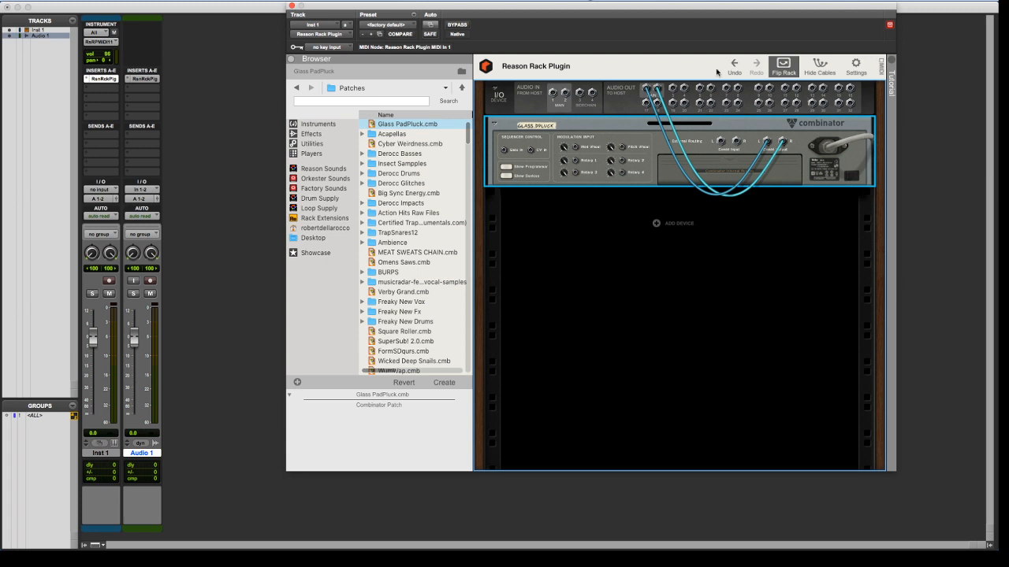
pyautogui.click(785, 67)
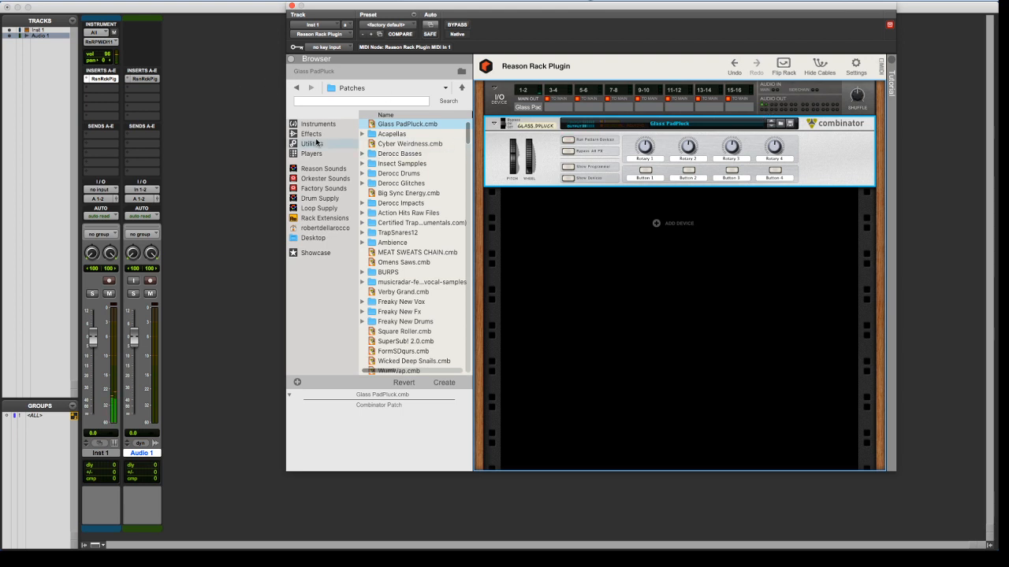
# Replace the Glass PadPluck Combinator with a Kong Drum Designer and load the Pop Kit 1.kong patch into it
pyautogui.click(312, 124)
pyautogui.moveTo(415, 139); pyautogui.dragTo(589, 158)
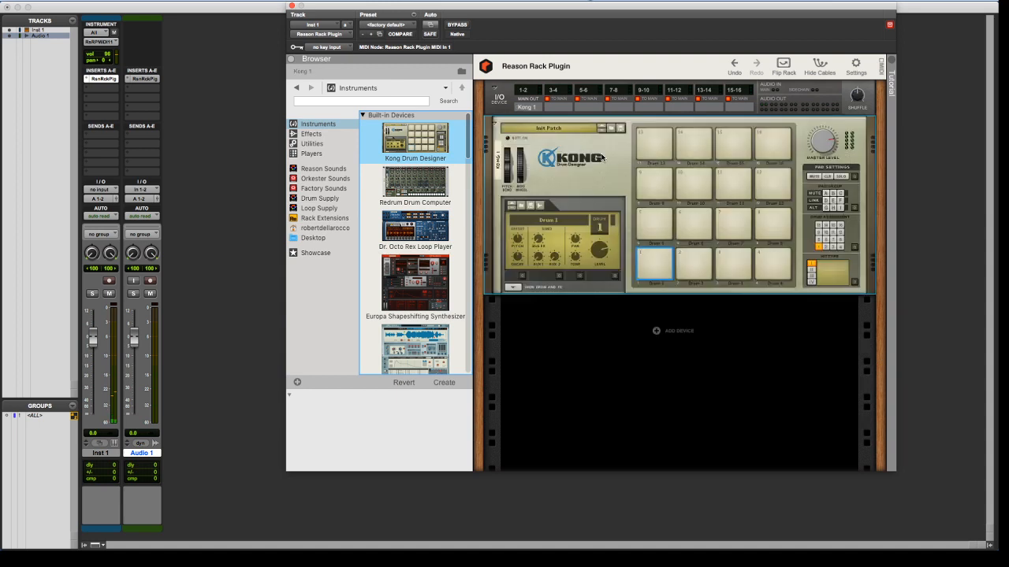
pyautogui.click(620, 128)
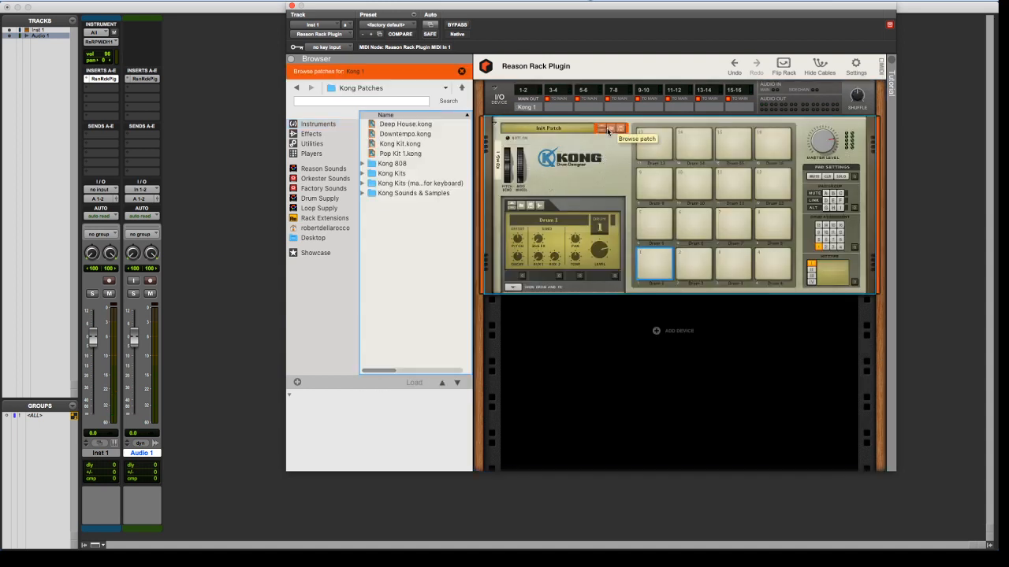
pyautogui.moveTo(394, 153); pyautogui.dragTo(554, 163)
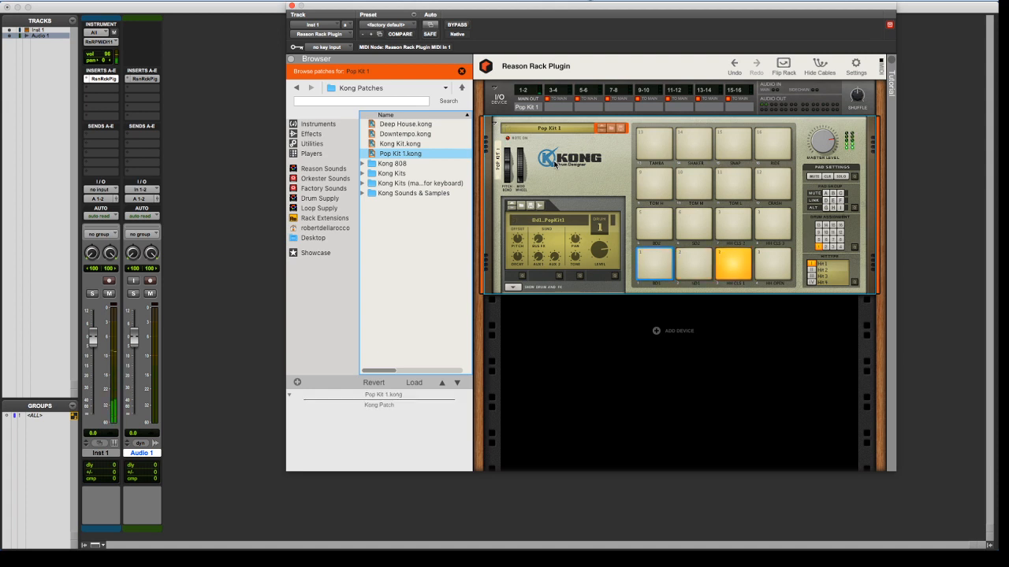
# Switch from the Mix window to the Edit window and play the Inst 1 clip
pyautogui.press('space')
pyautogui.press('super+equal')
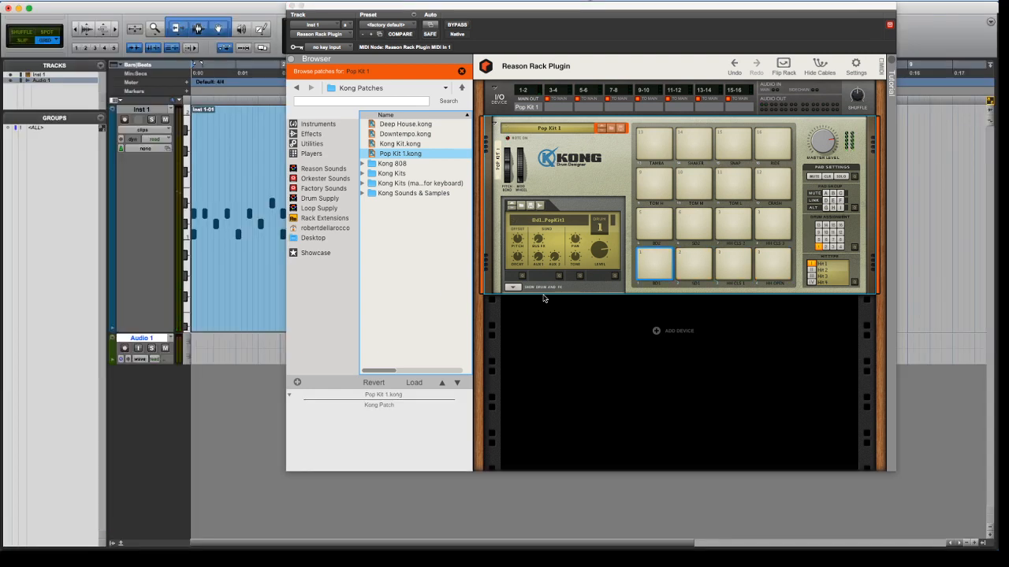
pyautogui.click(240, 309)
pyautogui.press('space')
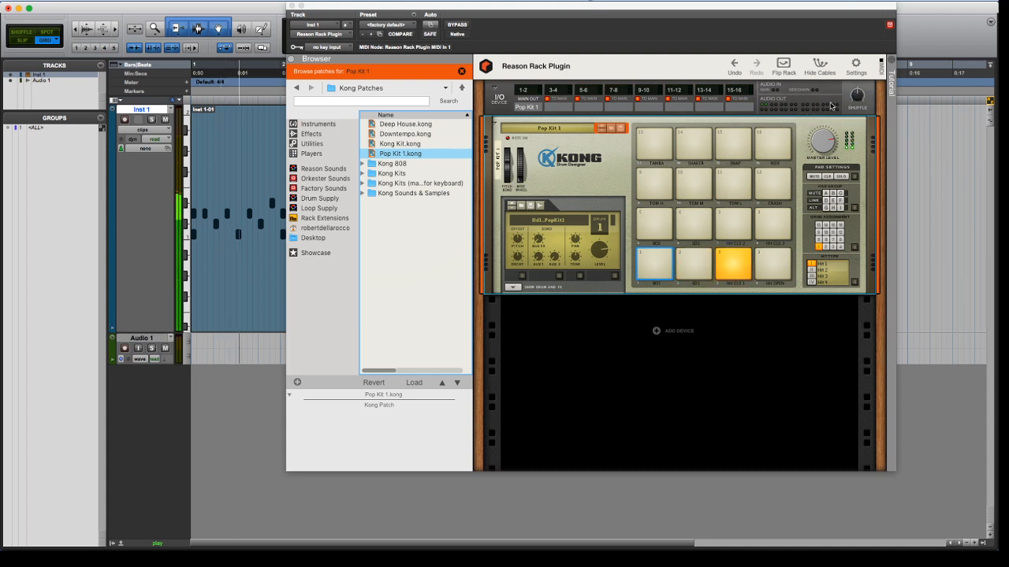
# Set the I/O device's Global Shuffle Amount to 70%
pyautogui.click(859, 95)
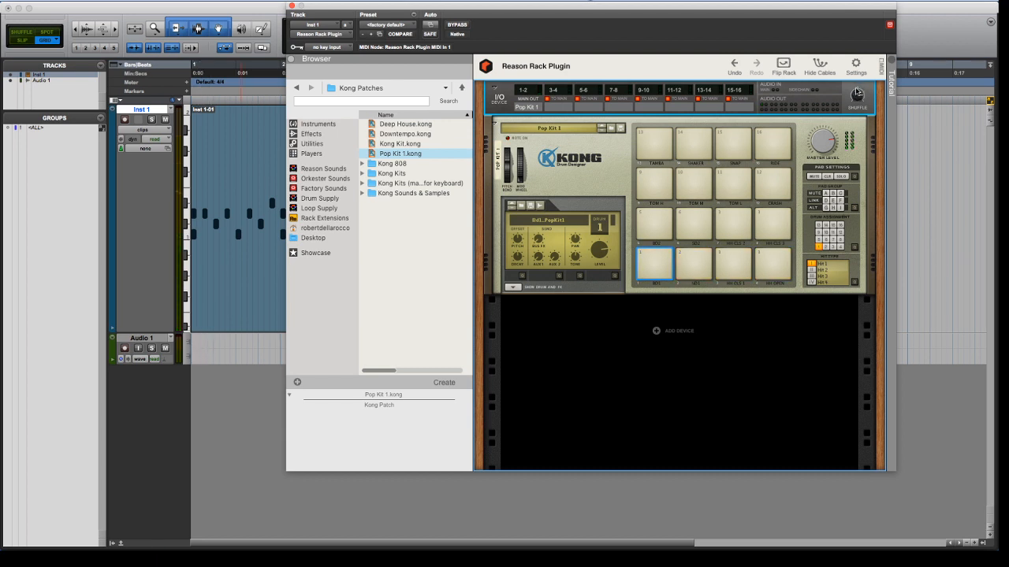
pyautogui.rightClick(857, 96)
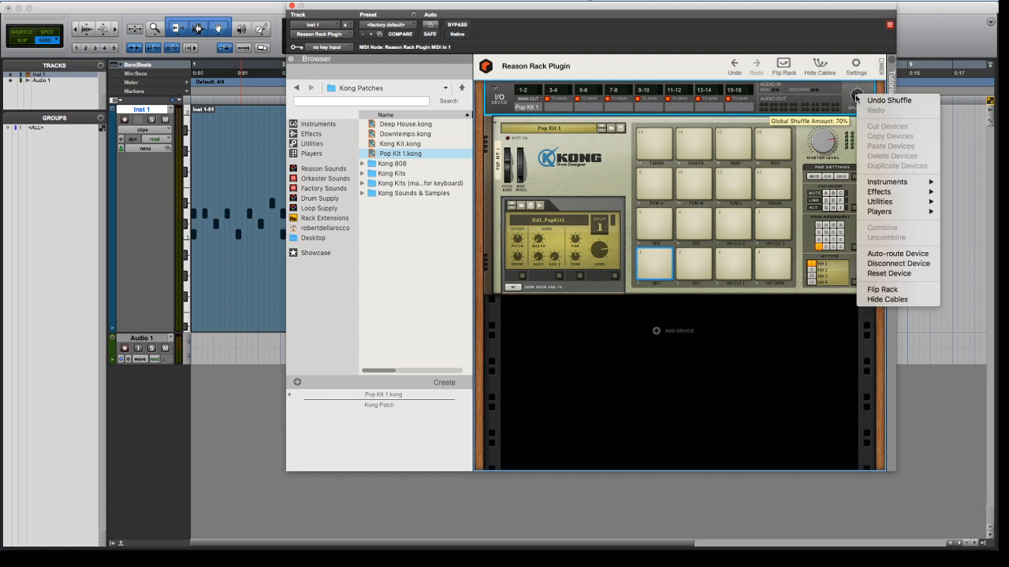
pyautogui.press('Escape')
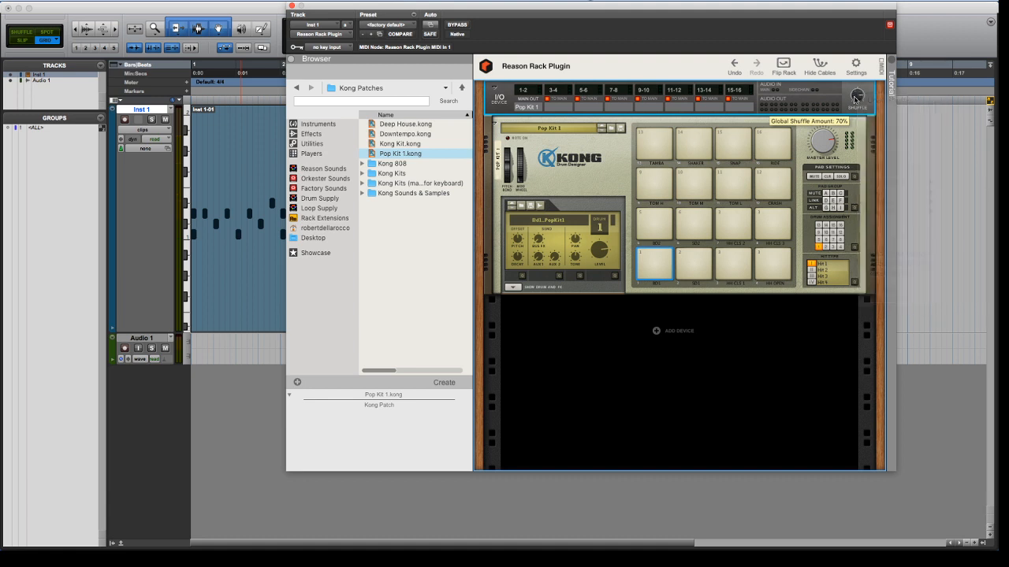
# Open the plug-in's Tutorial pane, look through its introductory content and close the pane again
pyautogui.click(889, 60)
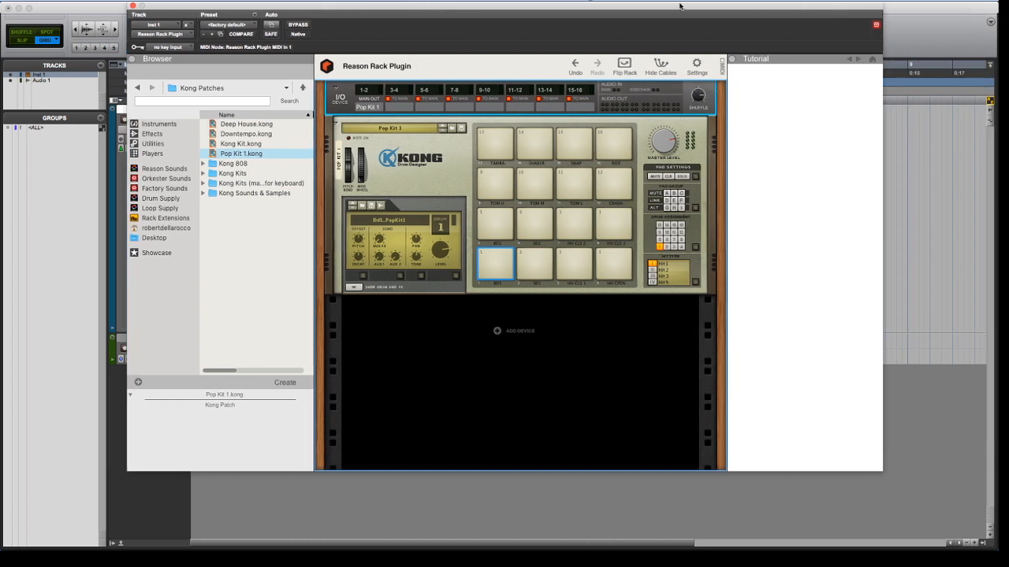
pyautogui.moveTo(667, 96)
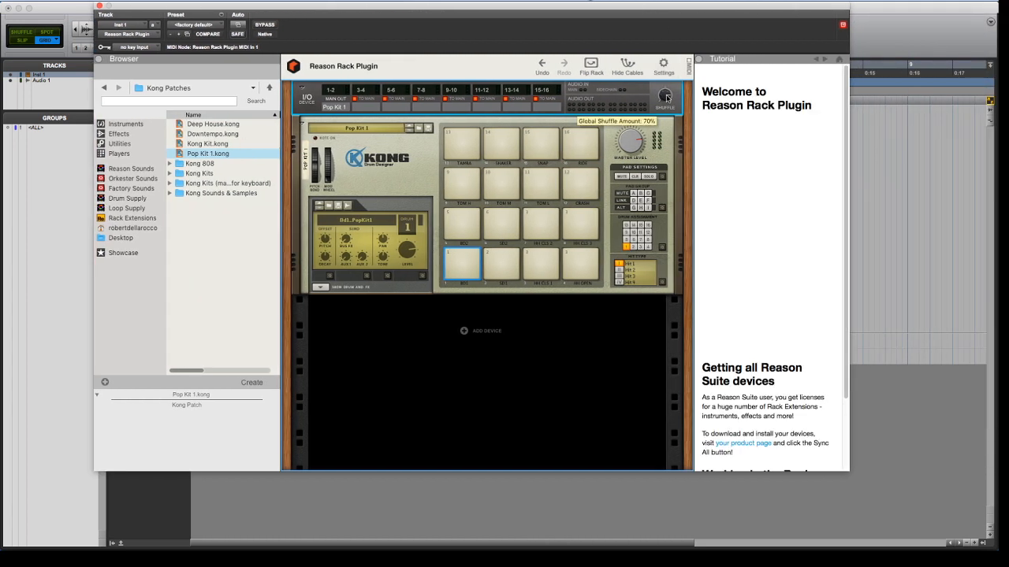
pyautogui.scroll(-2, 733, 294)
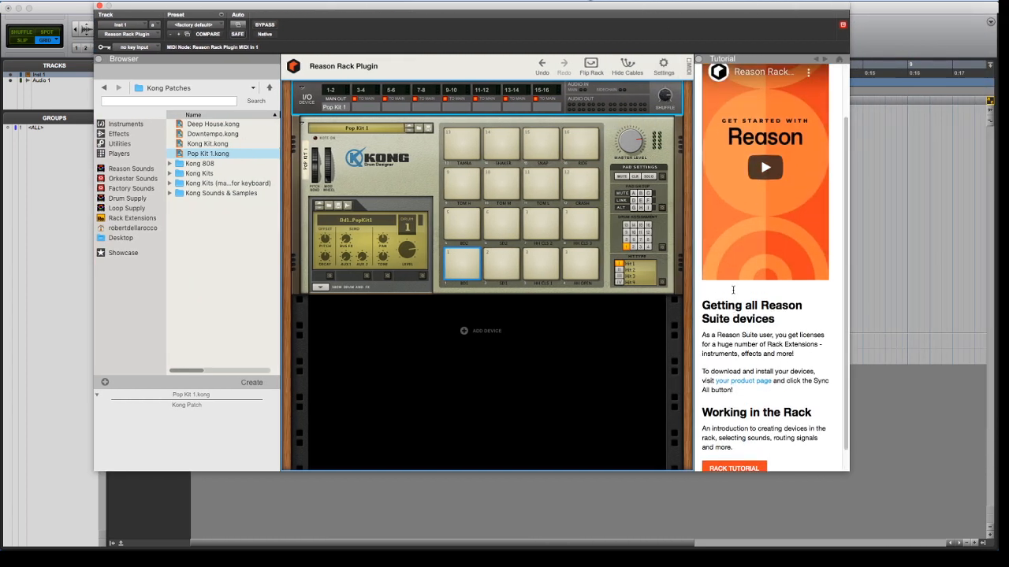
pyautogui.scroll(1, 733, 294)
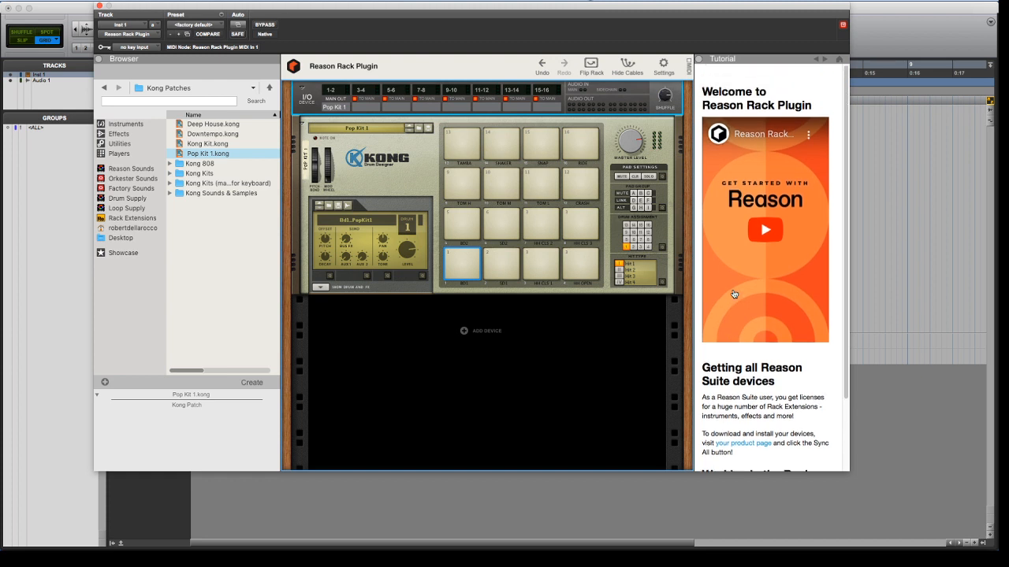
pyautogui.scroll(-2, 733, 294)
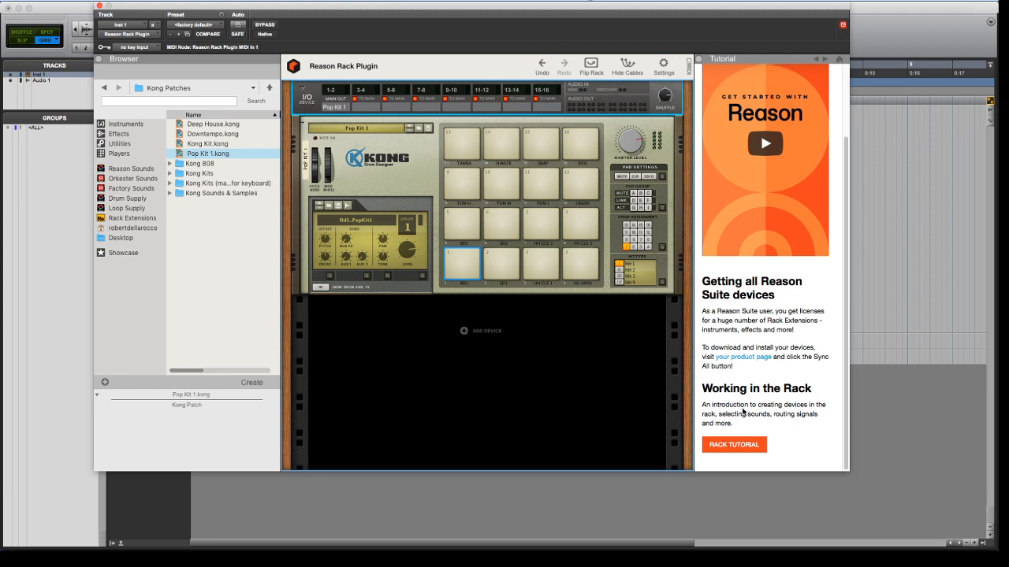
pyautogui.click(697, 60)
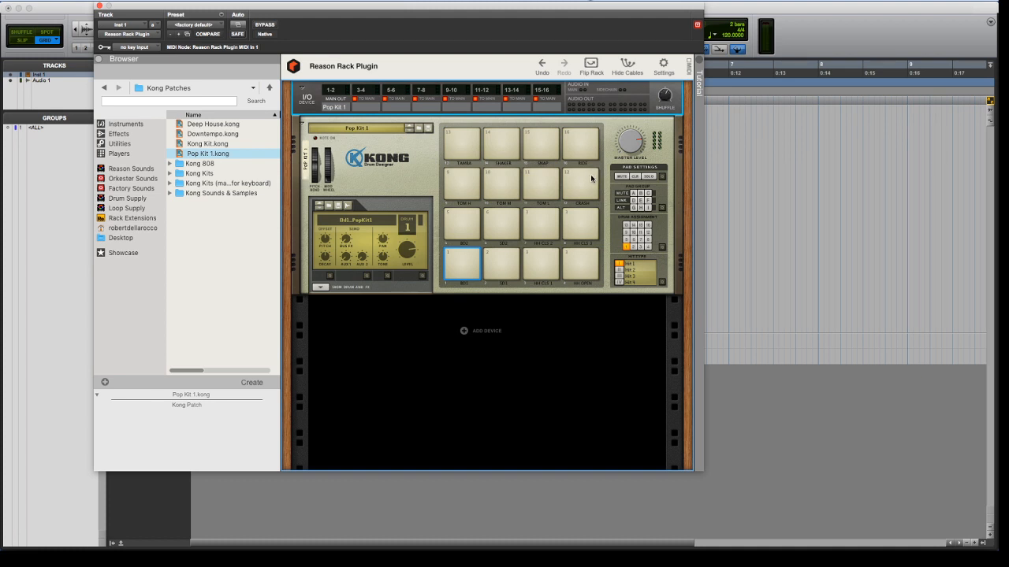
# Play the Inst 1 drum clip and set the Global Shuffle Amount to 75% during playback
pyautogui.click(477, 360)
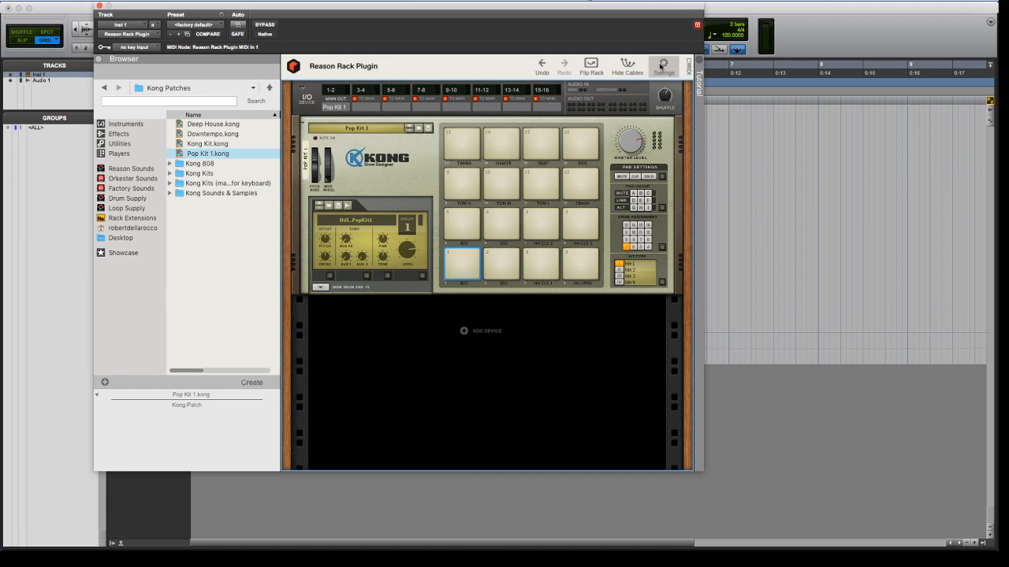
pyautogui.press('space')
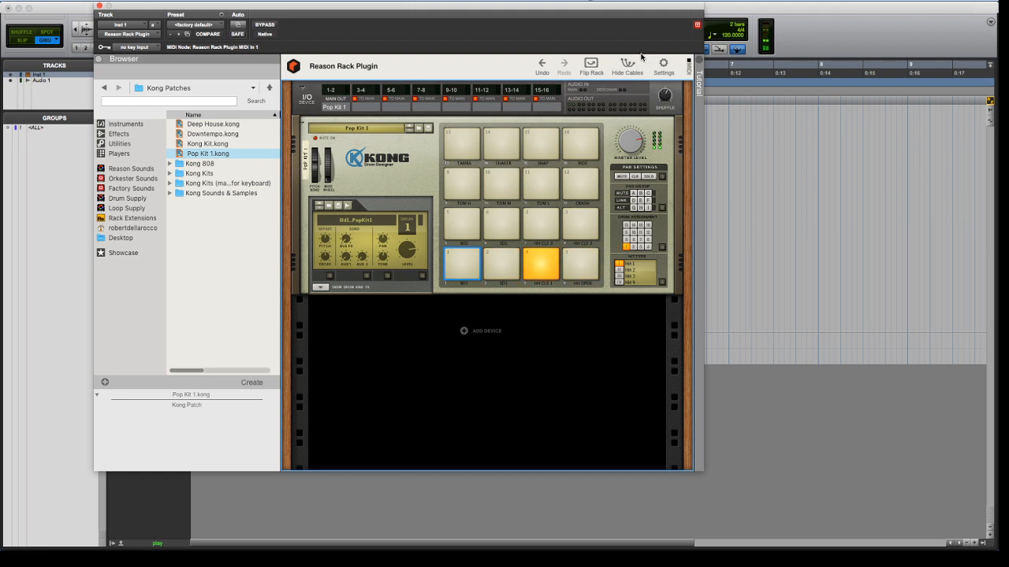
pyautogui.click(663, 104)
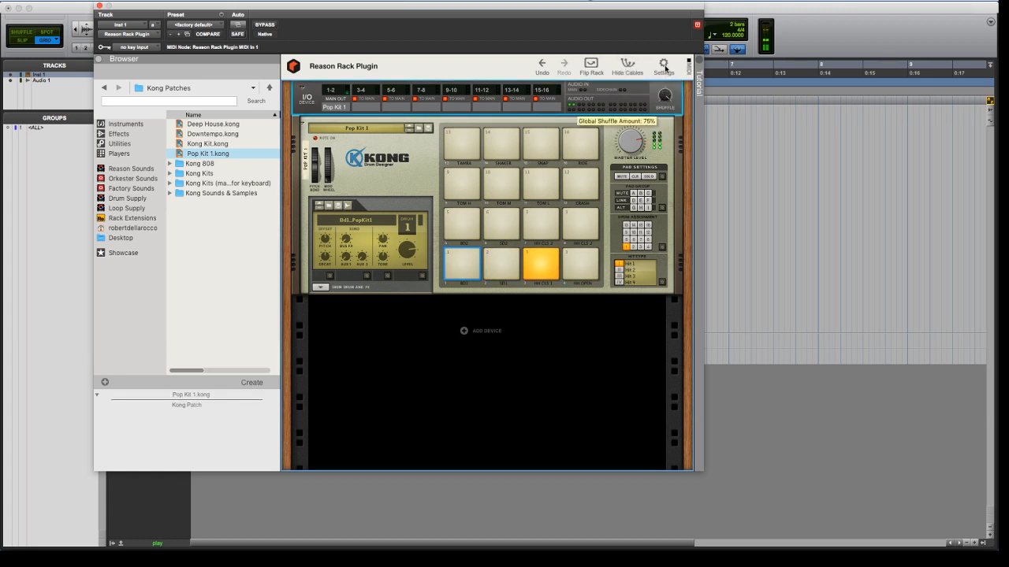
pyautogui.moveTo(572, 15); pyautogui.dragTo(692, 11)
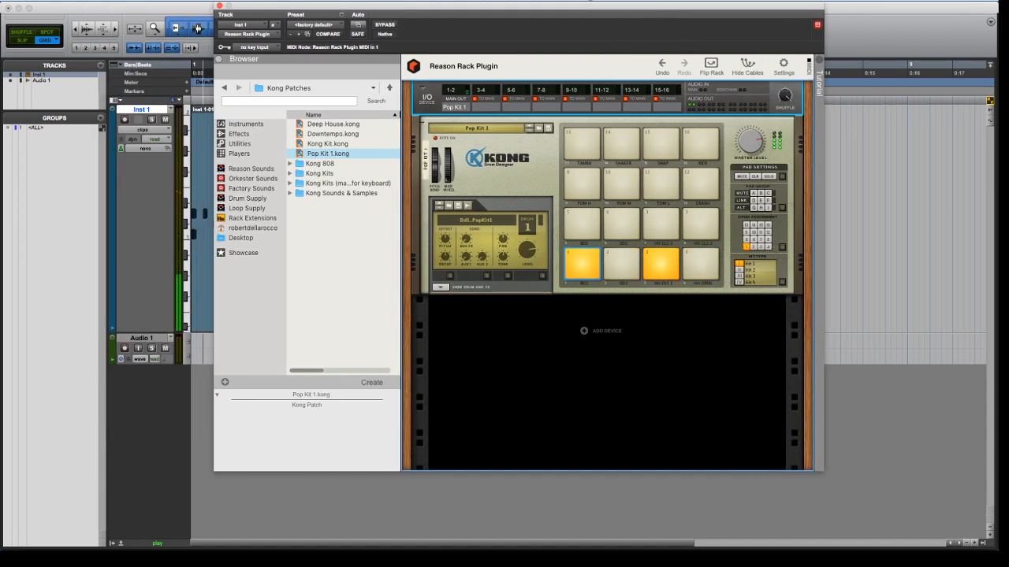
pyautogui.press('space')
# Create a click track in the session
pyautogui.click(77, 1)
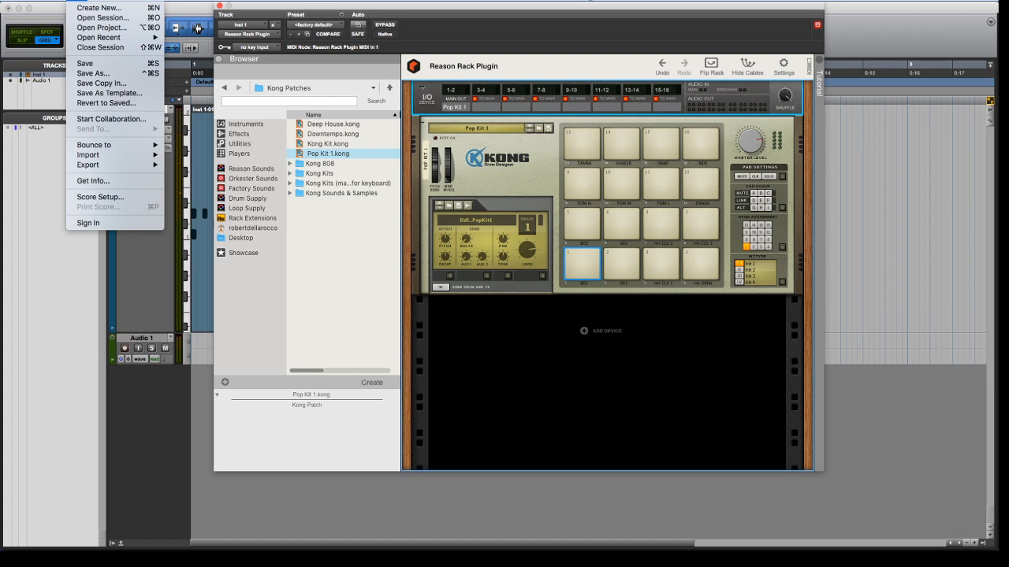
pyautogui.moveTo(145, 1)
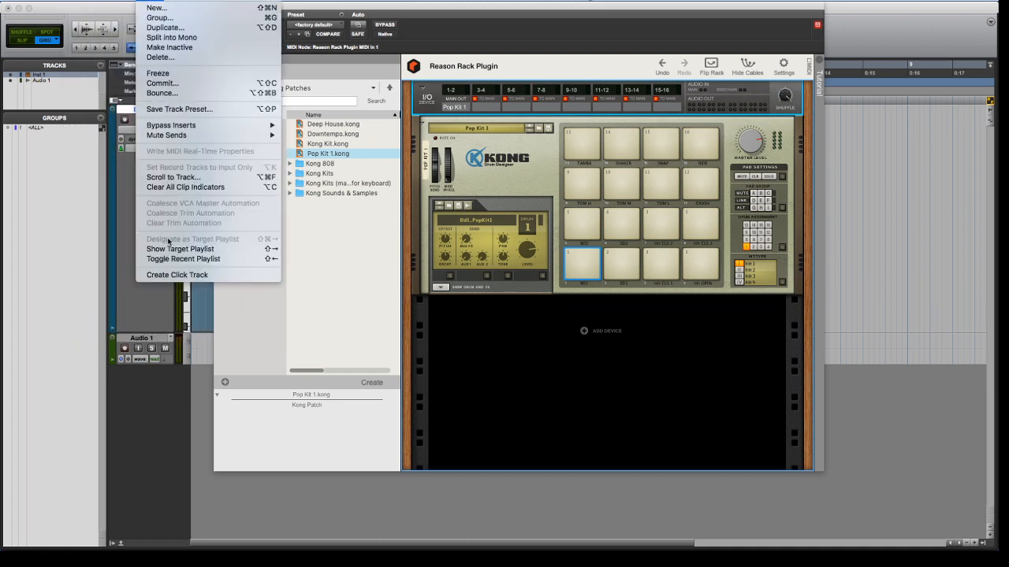
pyautogui.click(177, 275)
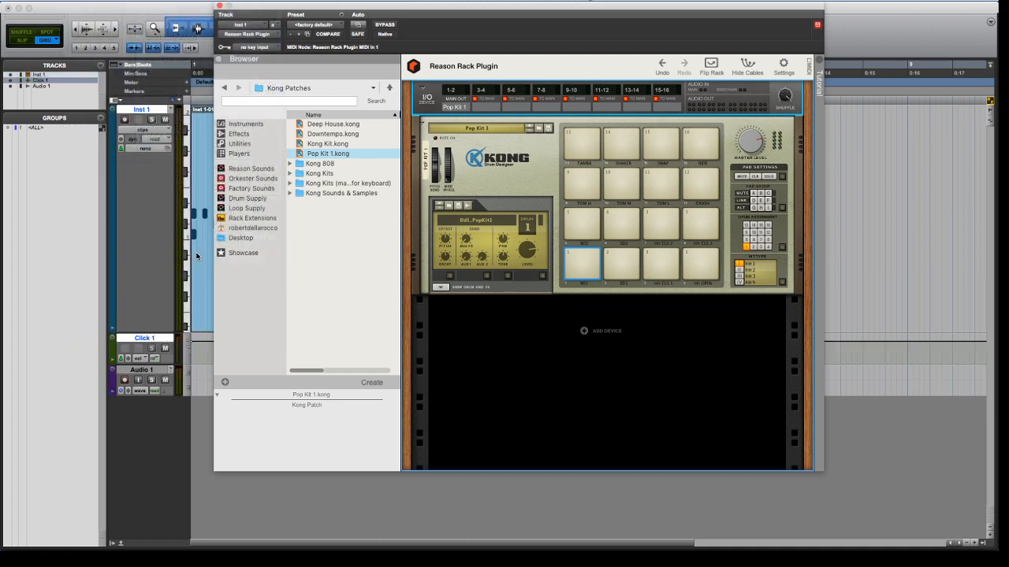
# Play the Inst 1 drum clip against the click track to compare its timing, and stop playback
pyautogui.click(194, 254)
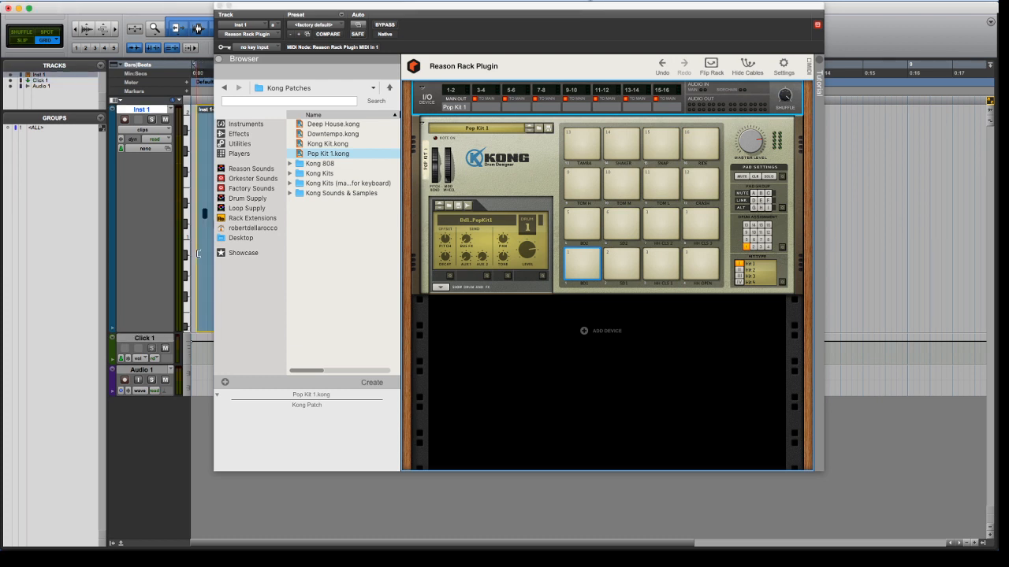
pyautogui.press('space')
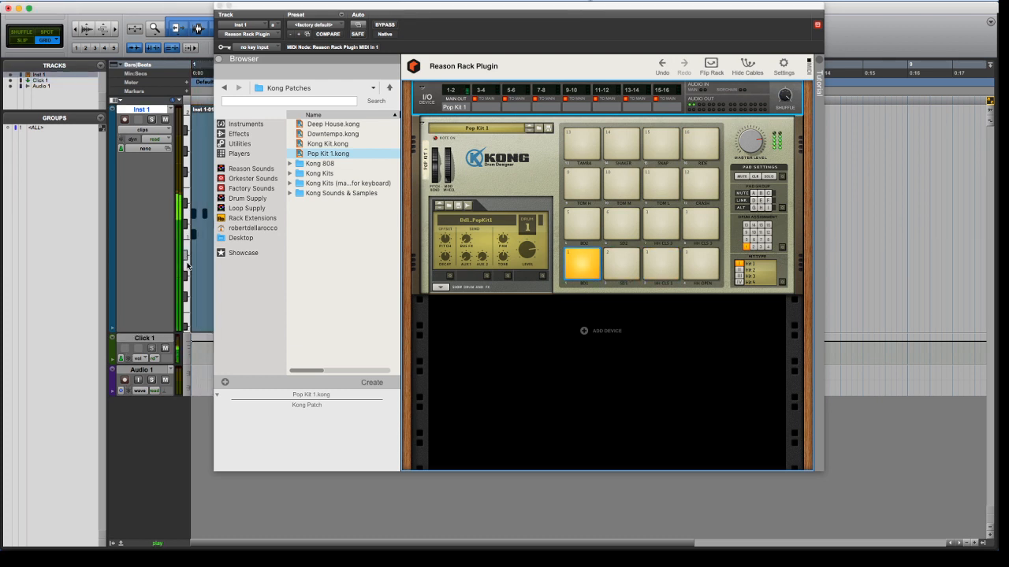
pyautogui.click(779, 160)
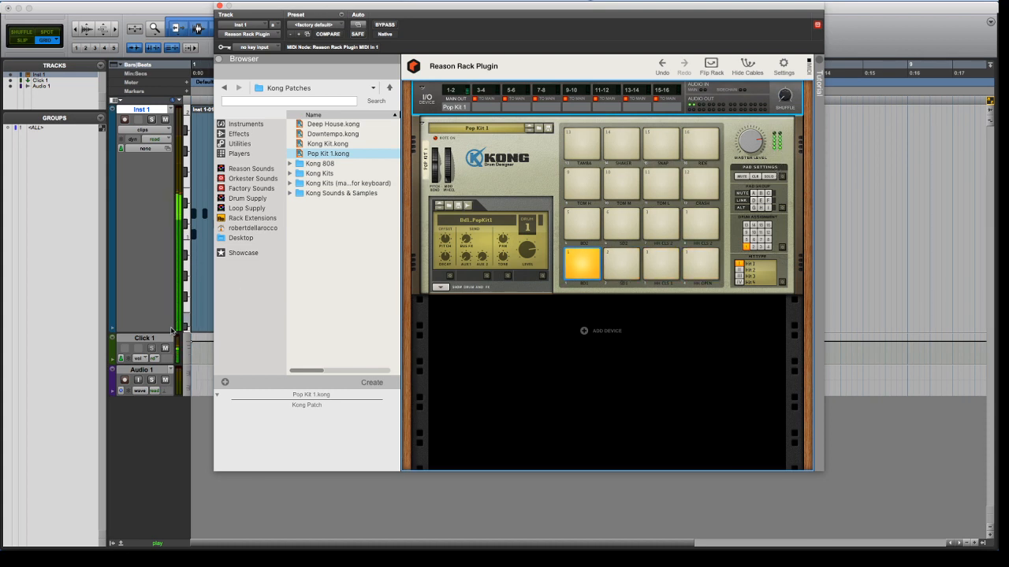
pyautogui.press('space')
# Delete the Click 1 track from the session
pyautogui.click(145, 339)
pyautogui.rightClick(145, 339)
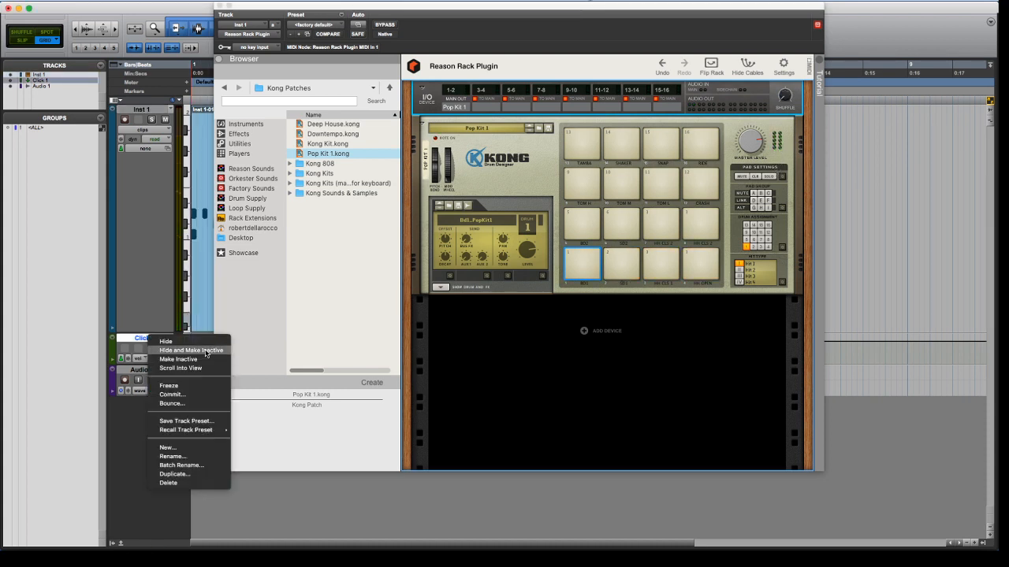
pyautogui.click(188, 483)
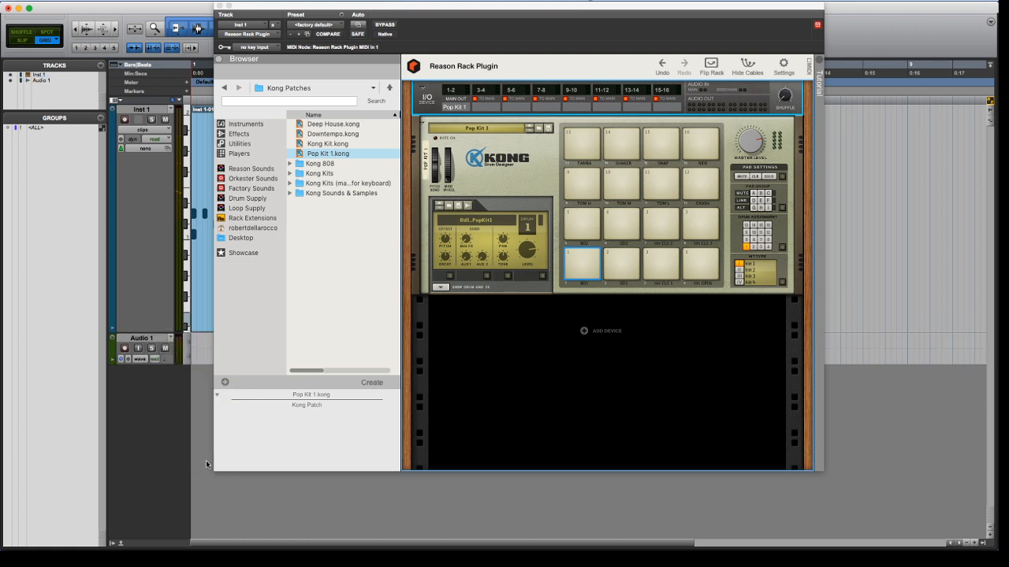
# Move the plug-in window aside to uncover the Inst 1-01 clip, and select that clip
pyautogui.press('space')
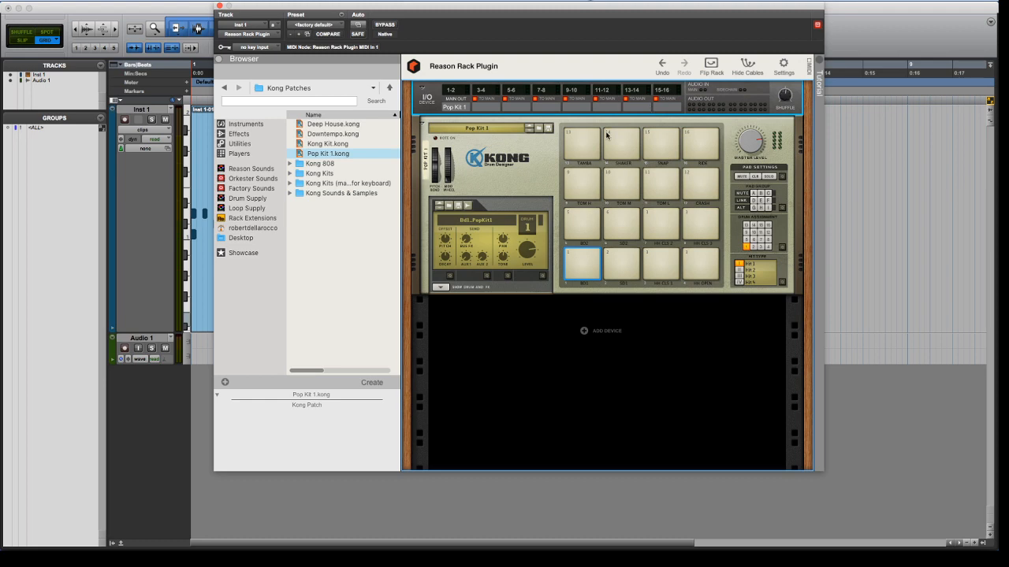
pyautogui.moveTo(477, 14); pyautogui.dragTo(611, 14)
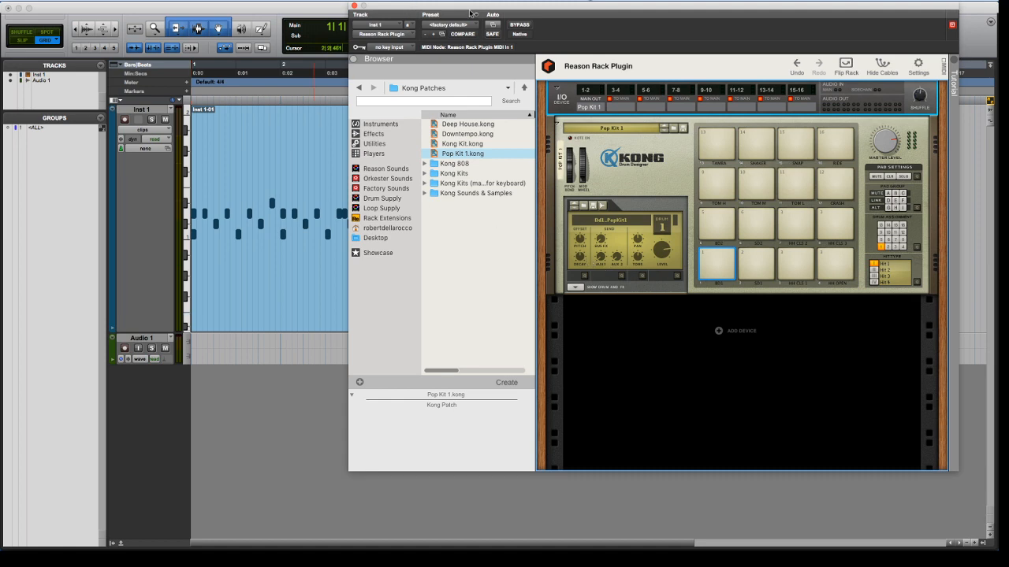
pyautogui.moveTo(470, 13); pyautogui.dragTo(495, 13)
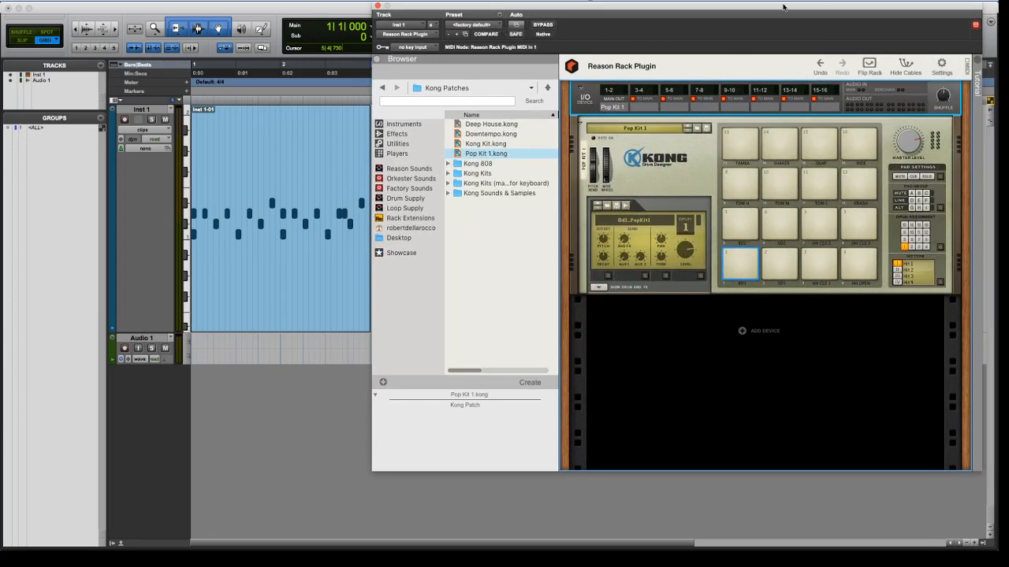
pyautogui.moveTo(754, 15); pyautogui.dragTo(751, 37)
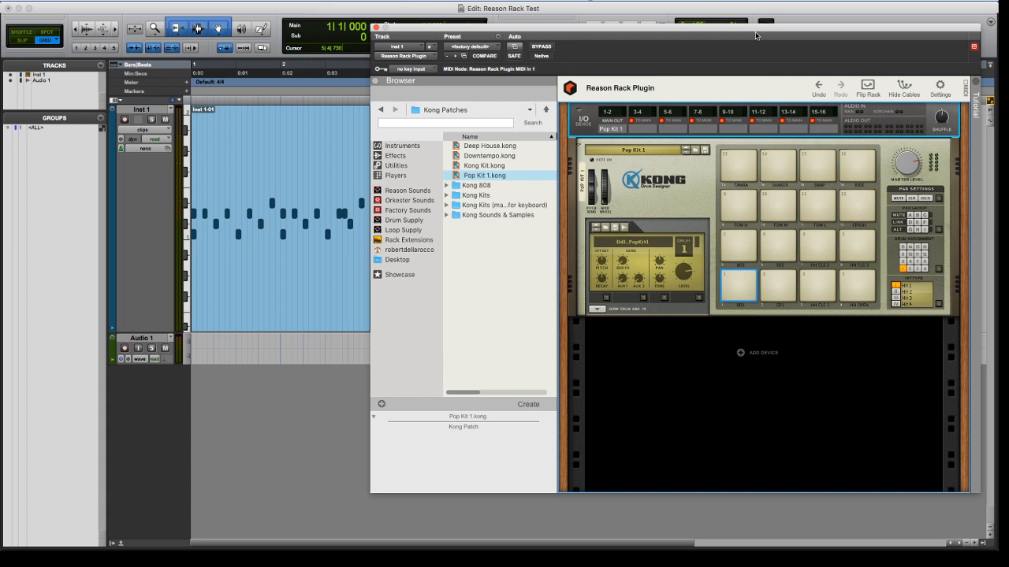
pyautogui.click(309, 302)
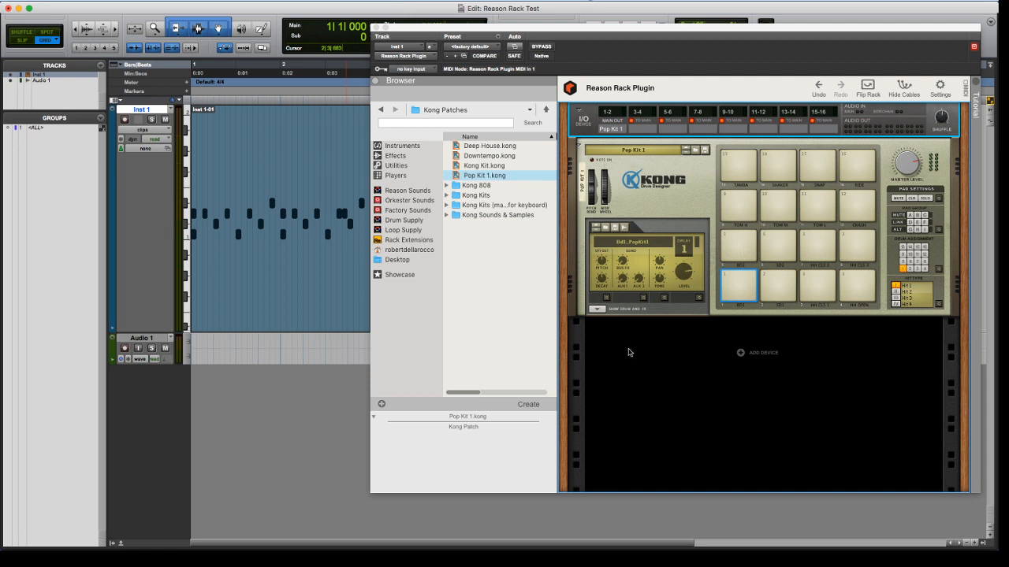
# Add a Scream 4 Distortion below Kong and set its Damage Control to 54 while the clip plays
pyautogui.rightClick(658, 355)
pyautogui.moveTo(741, 442)
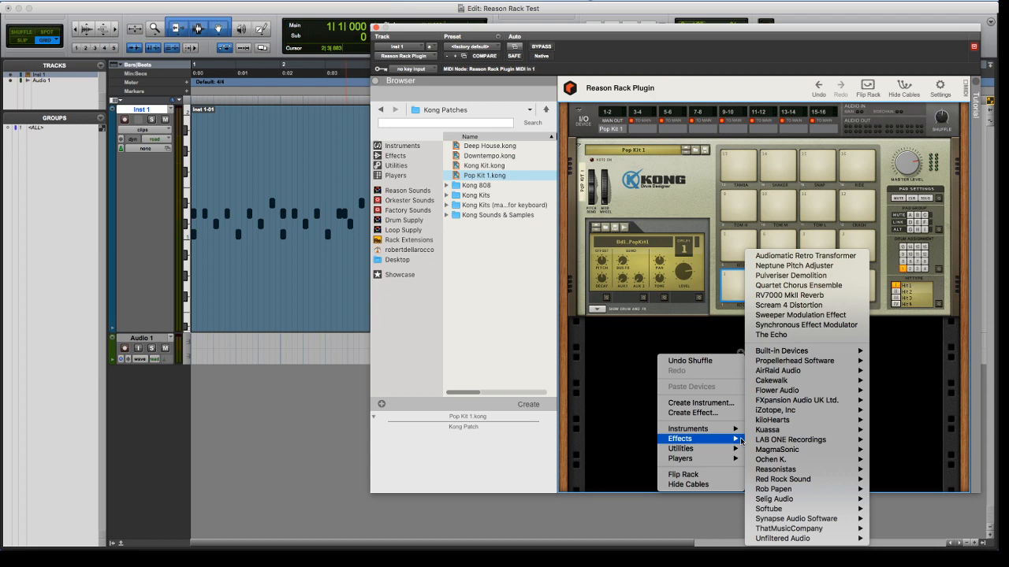
pyautogui.click(813, 306)
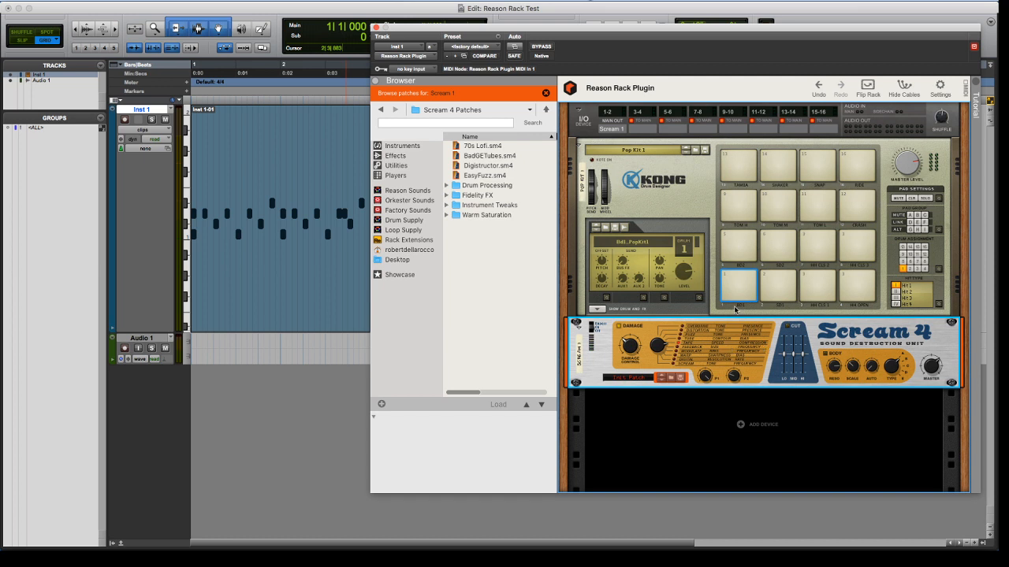
pyautogui.press('space')
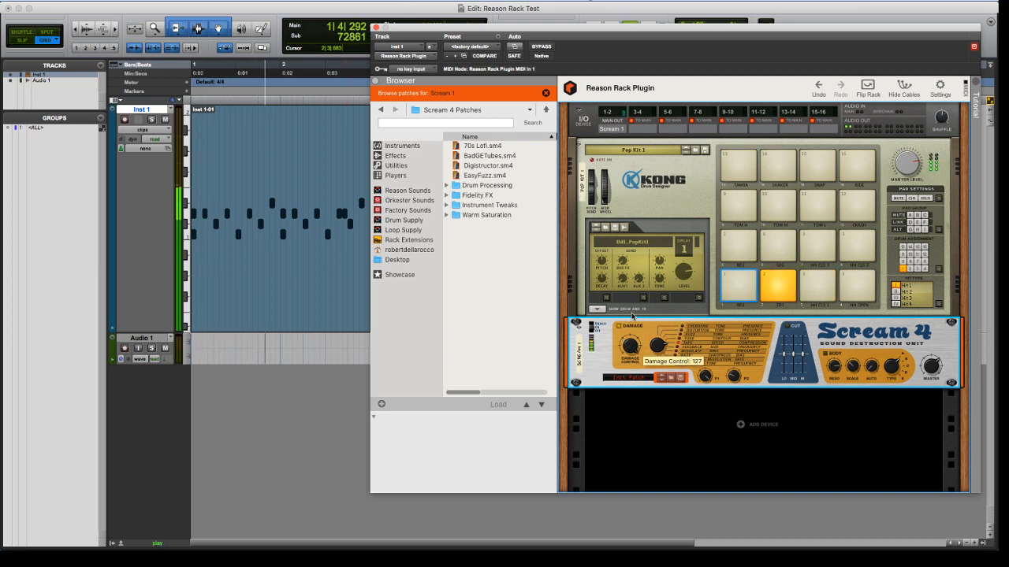
pyautogui.moveTo(632, 315); pyautogui.dragTo(628, 337)
pyautogui.press('space')
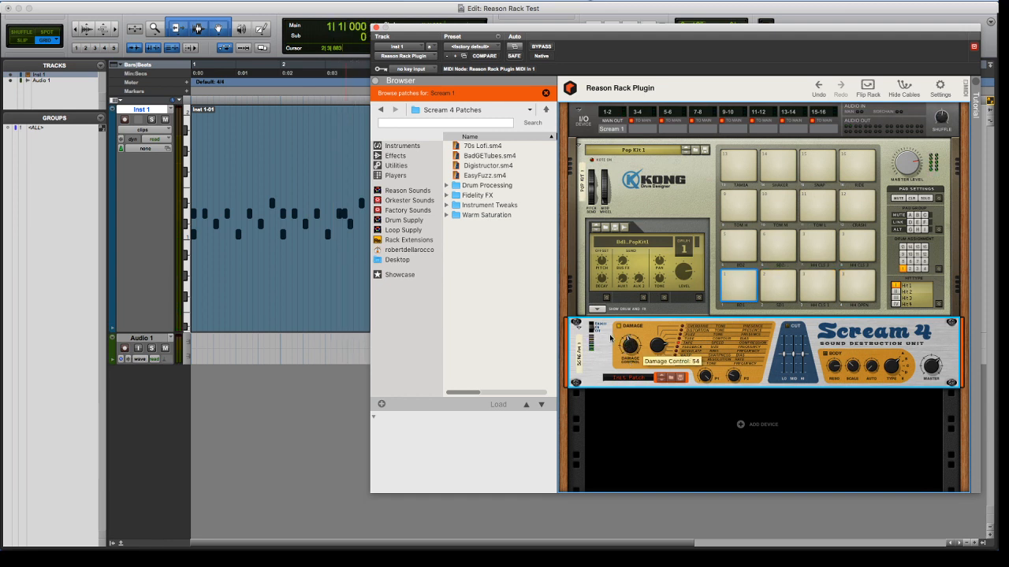
# Add a Quartet Chorus Ensemble after Scream 4 and play the clip through it
pyautogui.rightClick(594, 345)
pyautogui.moveTo(638, 395)
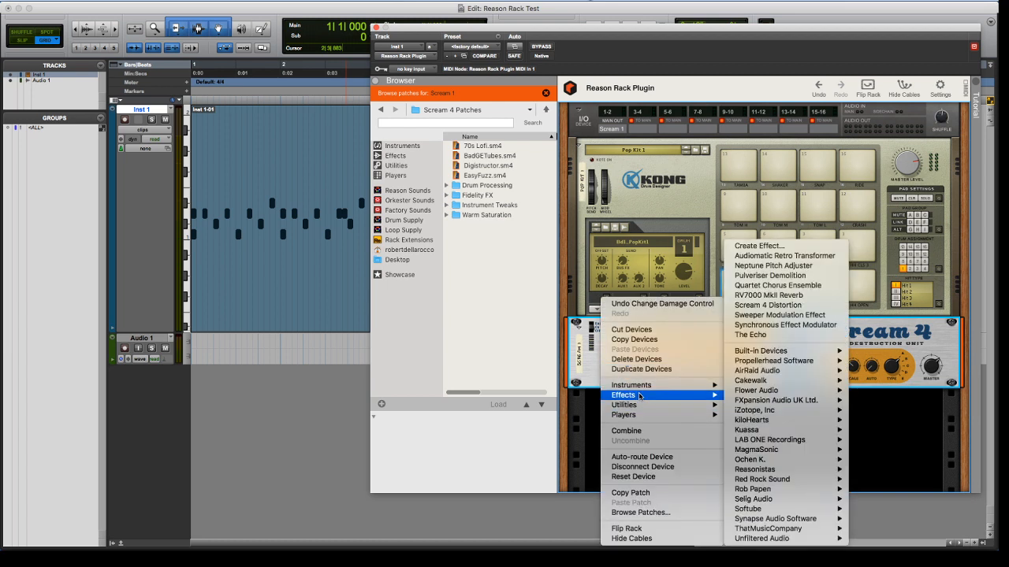
pyautogui.click(778, 289)
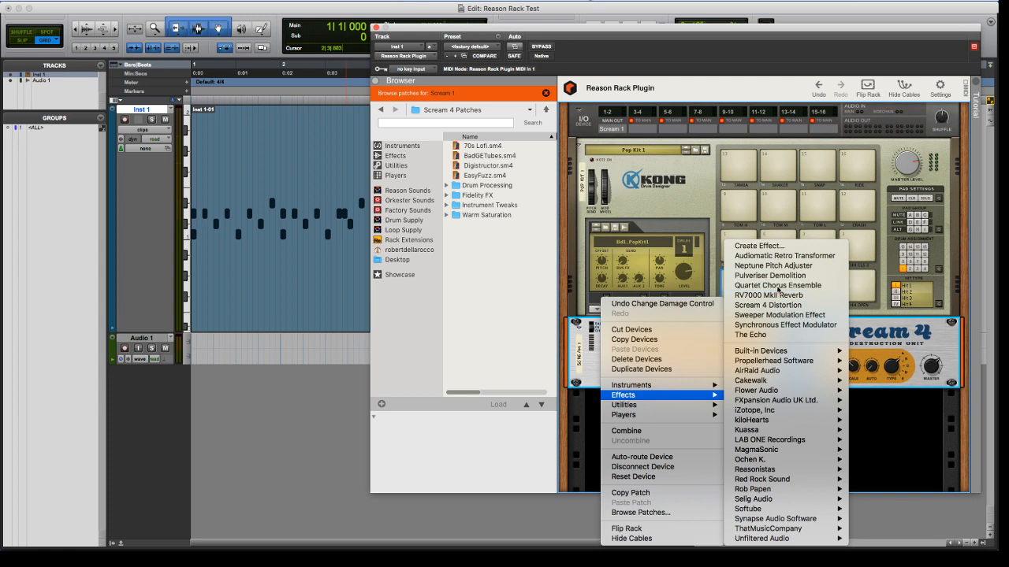
pyautogui.press('space')
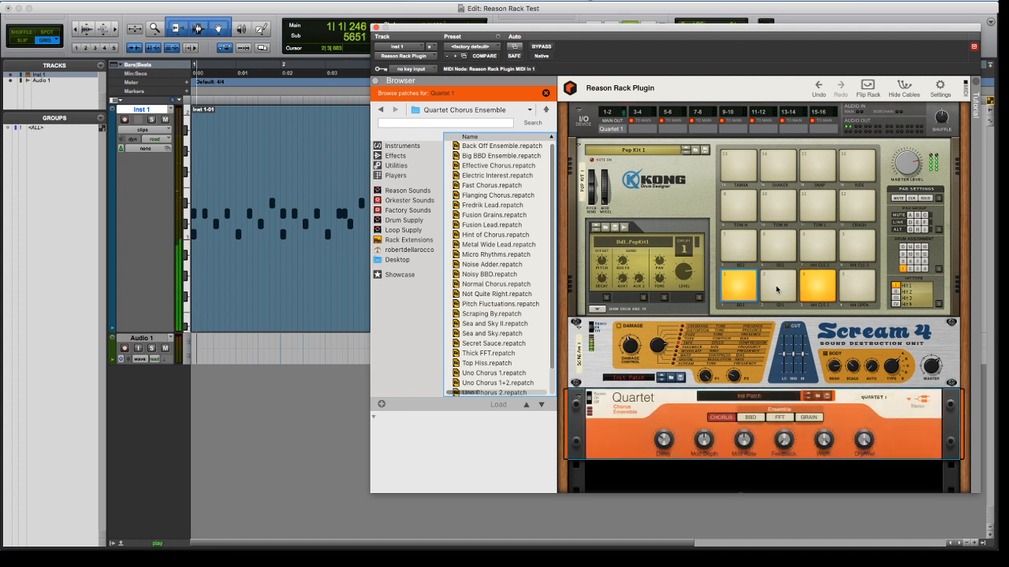
pyautogui.press('space')
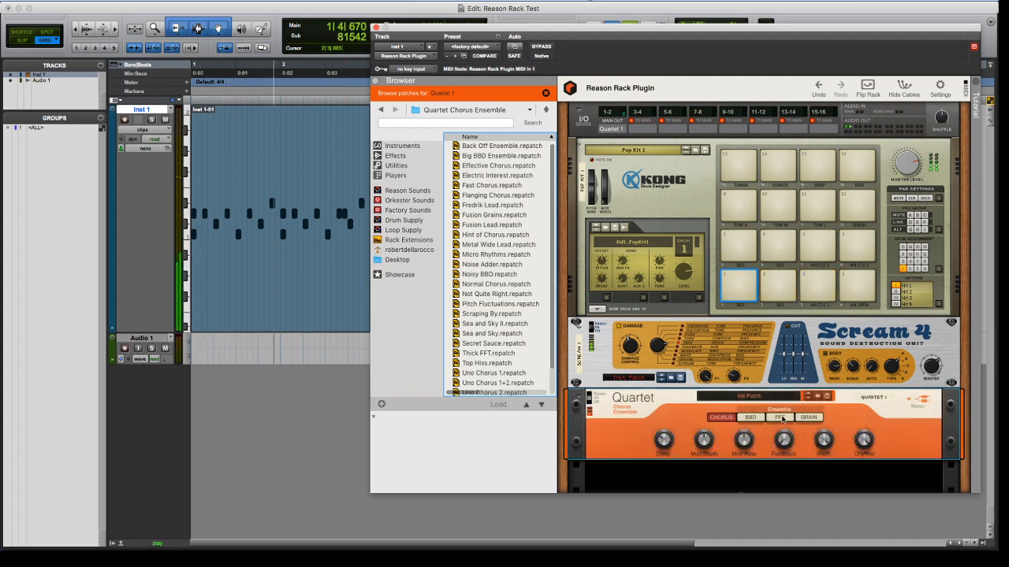
# Switch Quartet to the FFT ensemble mode and adjust its controls during playback
pyautogui.click(780, 418)
pyautogui.press('space')
pyautogui.moveTo(733, 446); pyautogui.dragTo(761, 442)
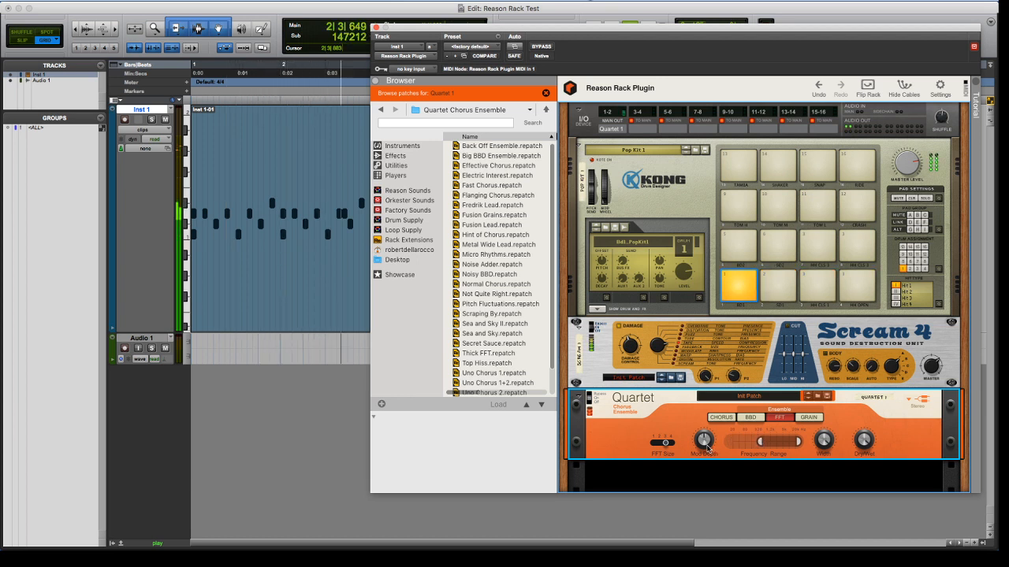
pyautogui.press('space')
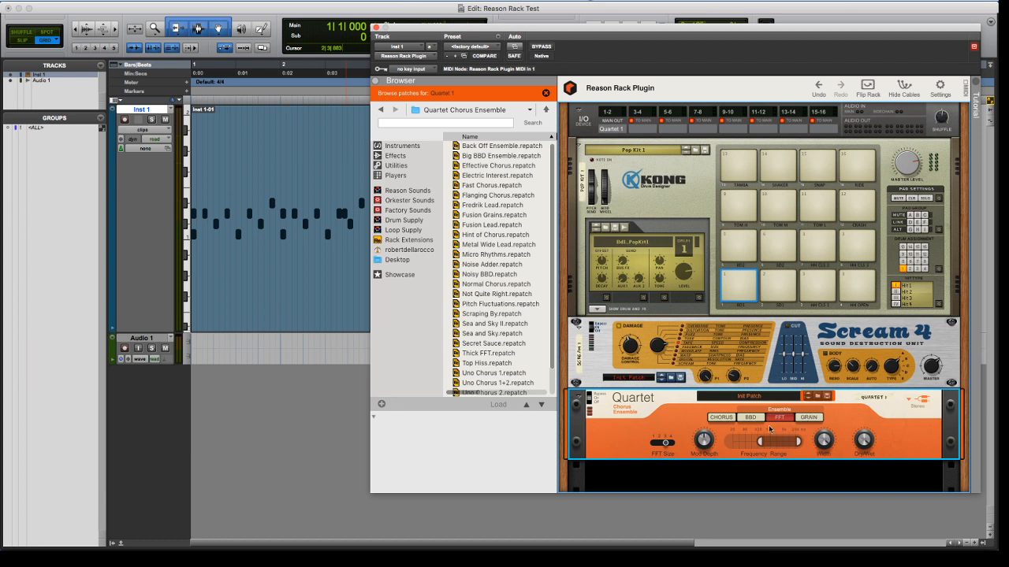
# Add the Reasonistas SideChain ReAction Enveloper after the Quartet device
pyautogui.rightClick(642, 424)
pyautogui.moveTo(679, 396)
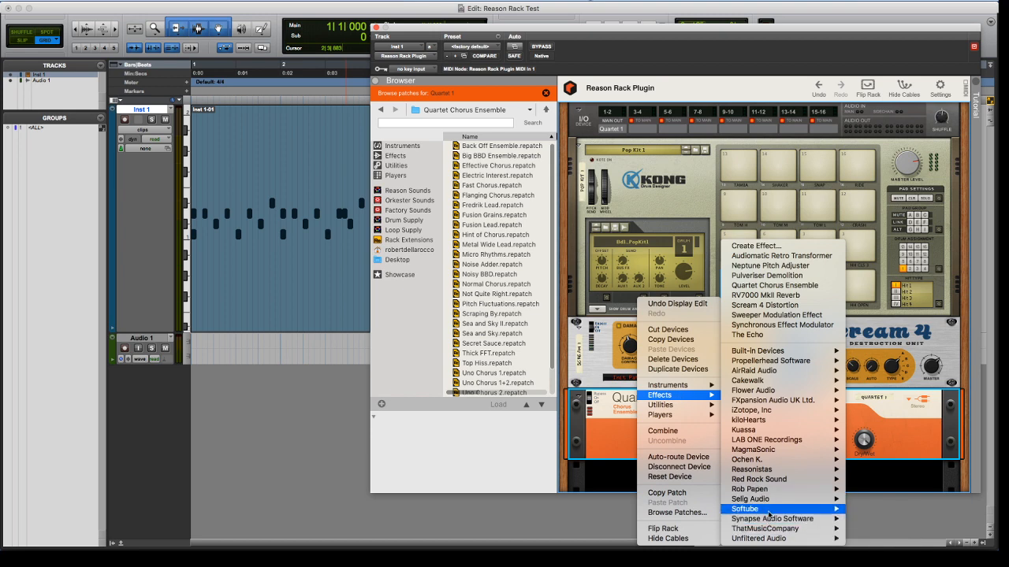
pyautogui.moveTo(775, 473)
pyautogui.click(873, 470)
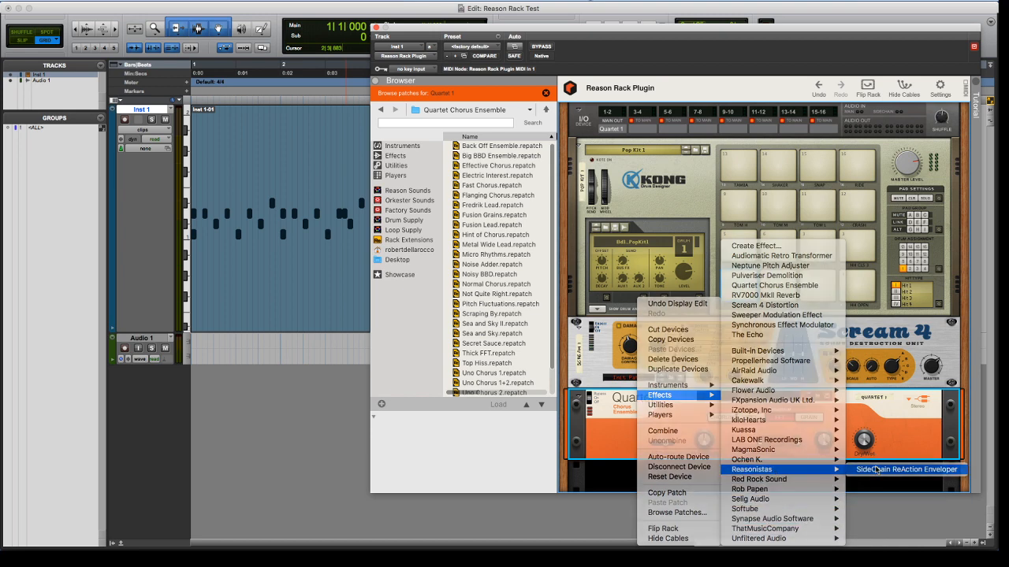
# During playback, add two points to the Sidechain ReAction envelope so it rises to 100% shortly after 1/16, and stop playback
pyautogui.press('space')
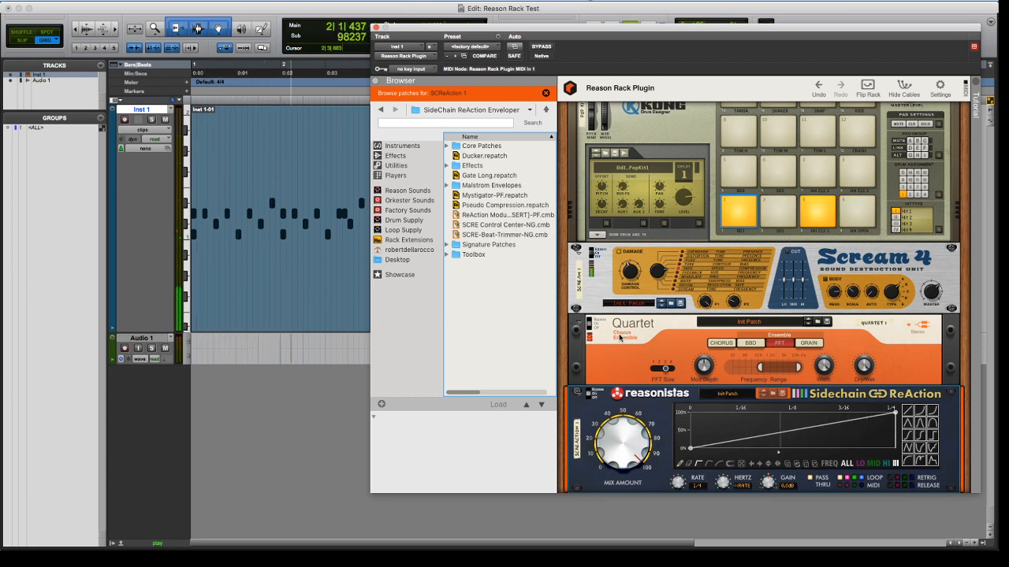
pyautogui.click(589, 314)
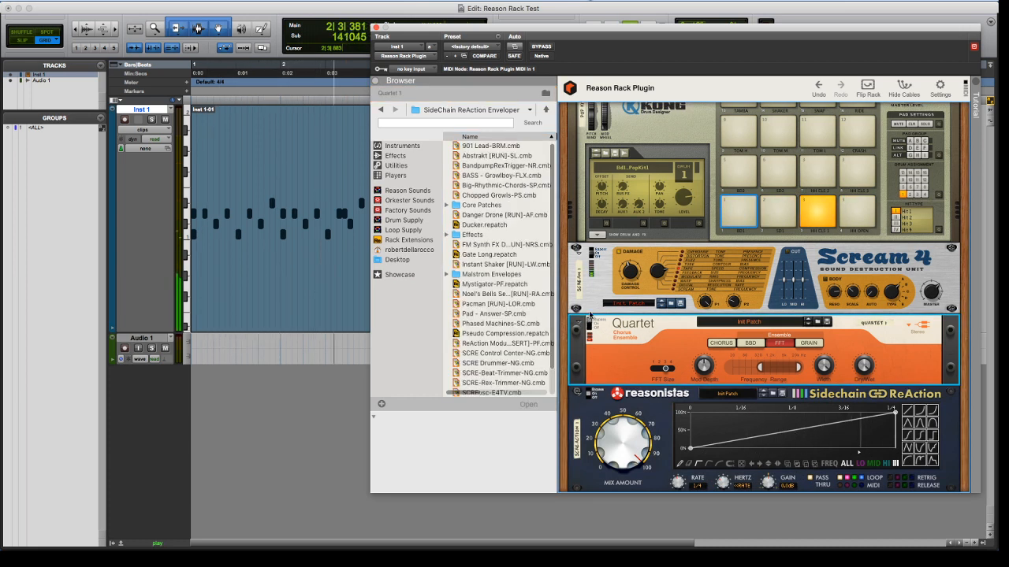
pyautogui.click(758, 436)
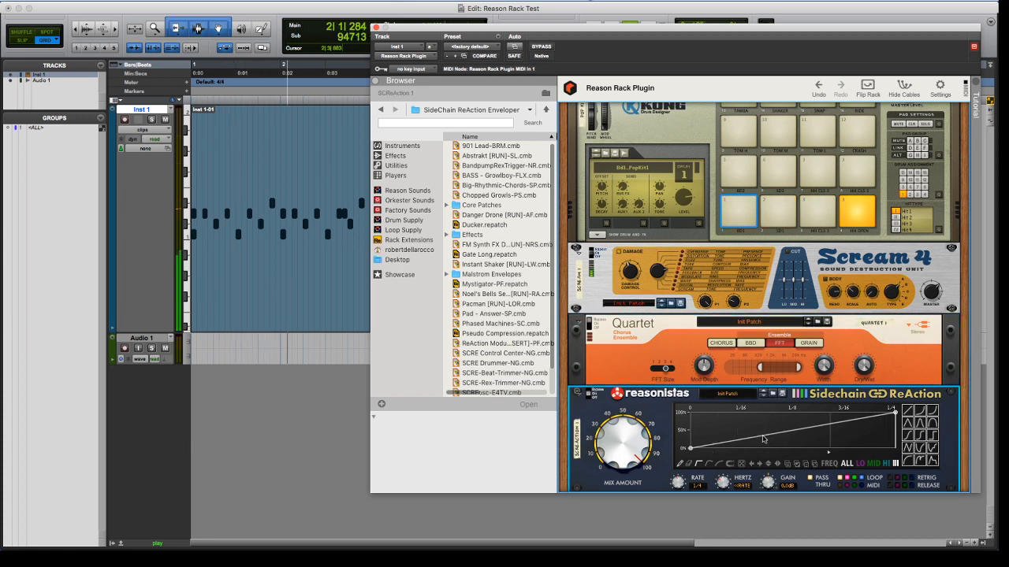
pyautogui.click(751, 418)
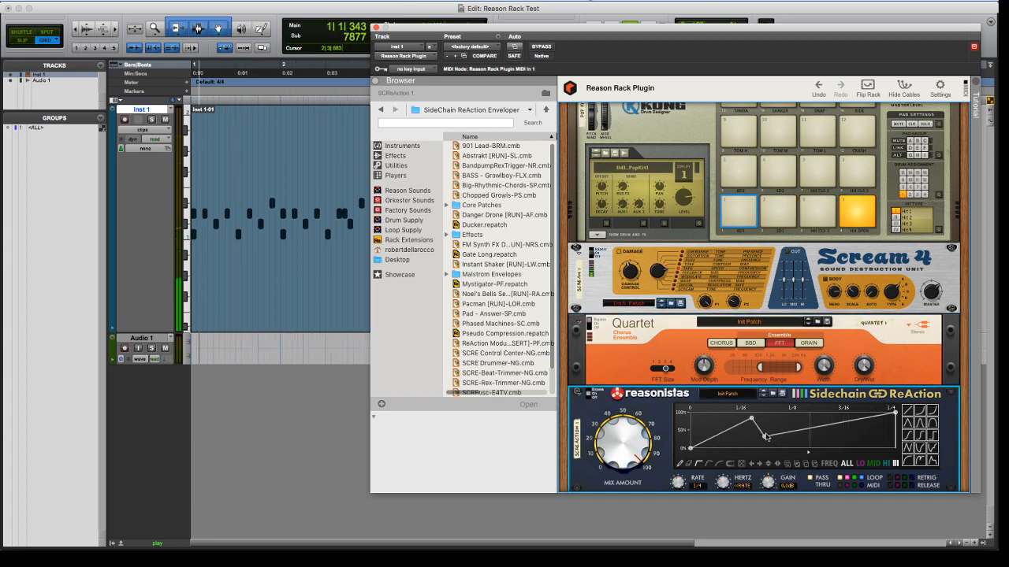
pyautogui.click(761, 413)
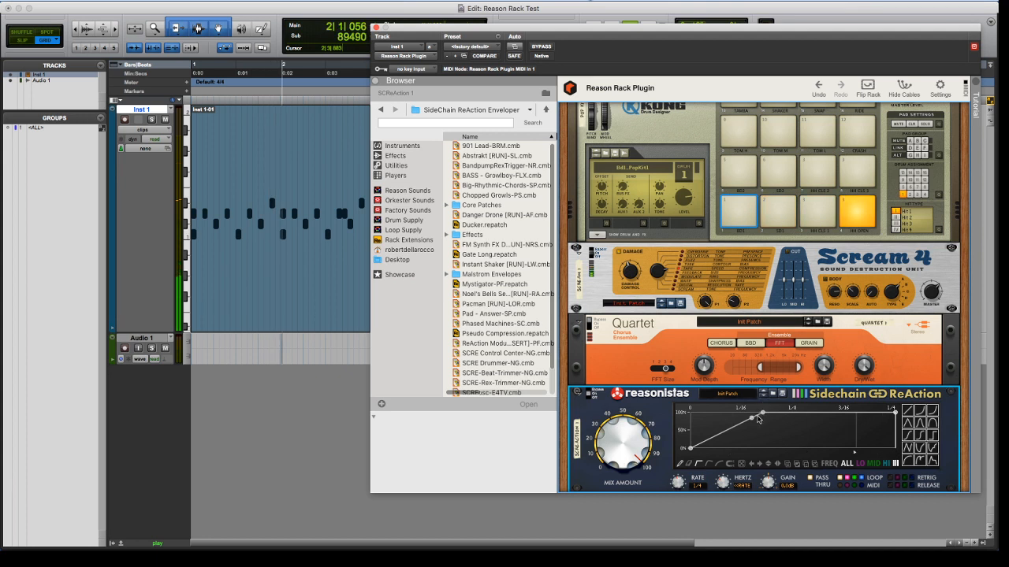
pyautogui.scroll(-1, 732, 447)
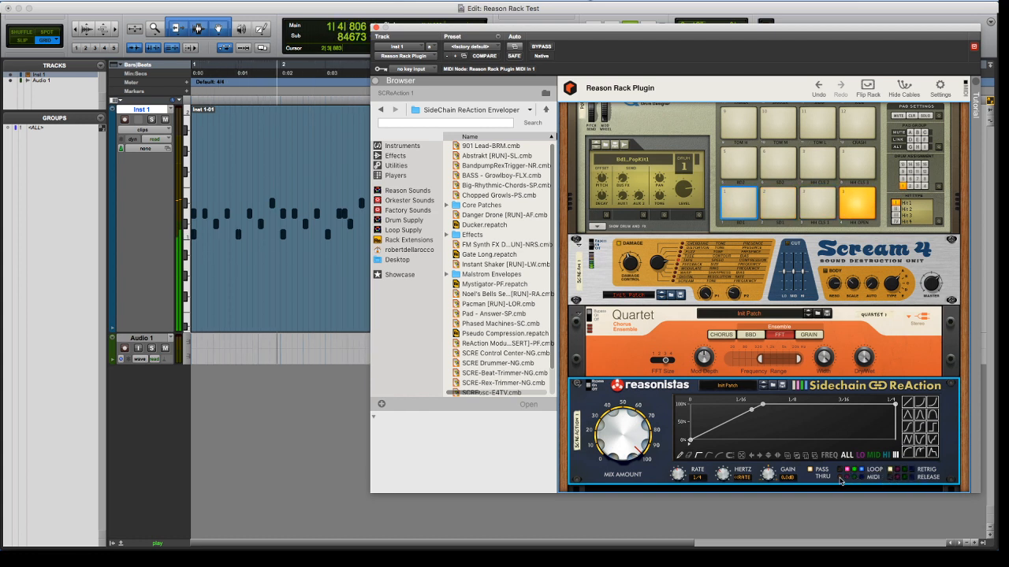
pyautogui.press('space')
# Examine the cable routing on the rack's rear between Kong, Scream 4, Quartet and Sidechain ReAction, and return to the front view
pyautogui.click(867, 88)
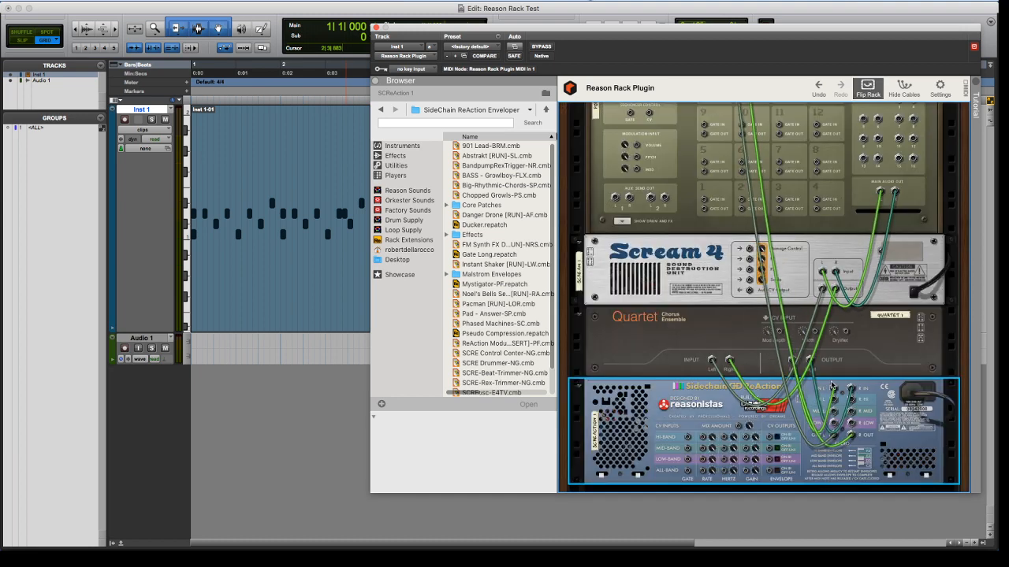
pyautogui.scroll(3, 832, 385)
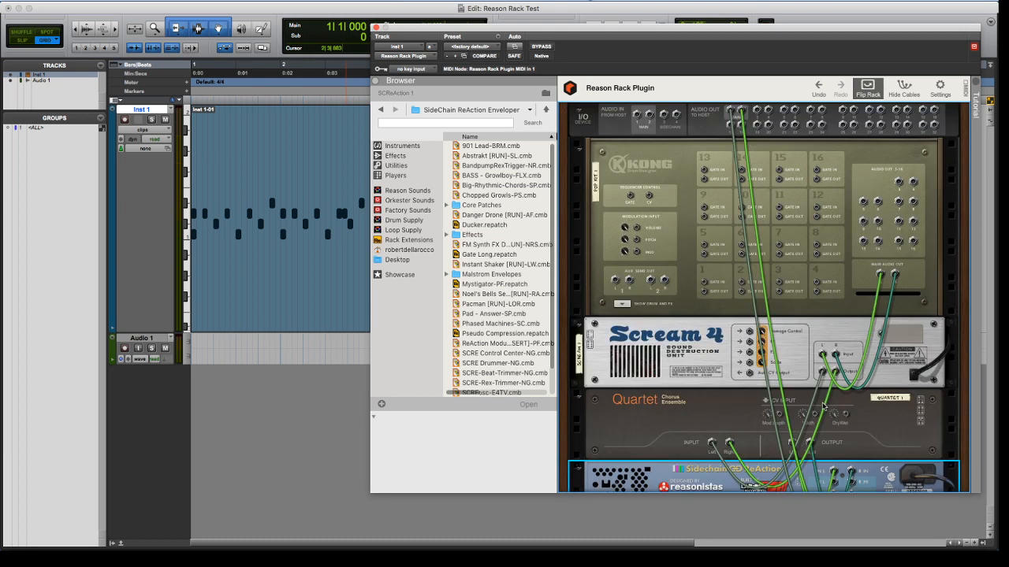
pyautogui.scroll(-3, 823, 407)
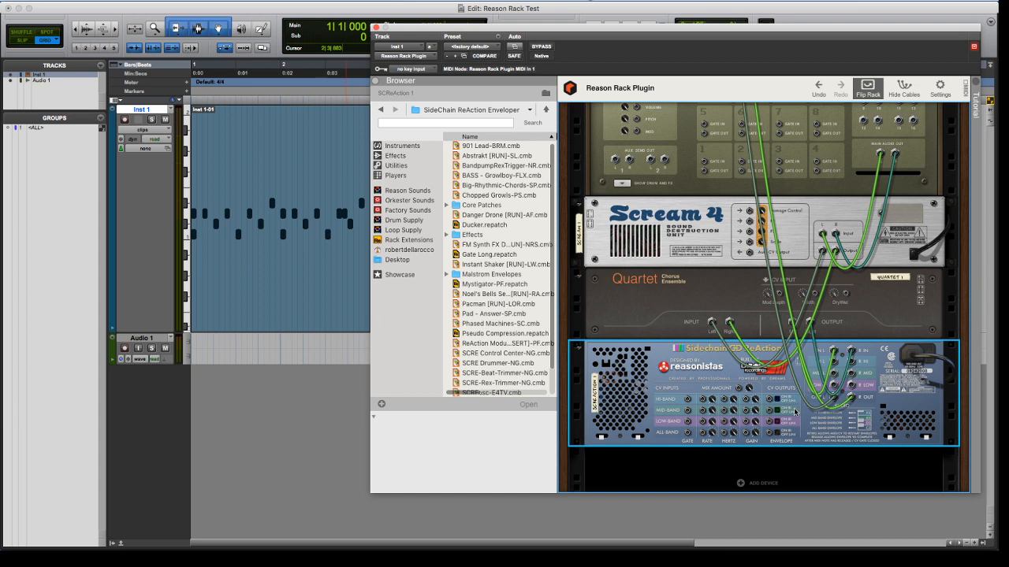
pyautogui.scroll(3, 794, 411)
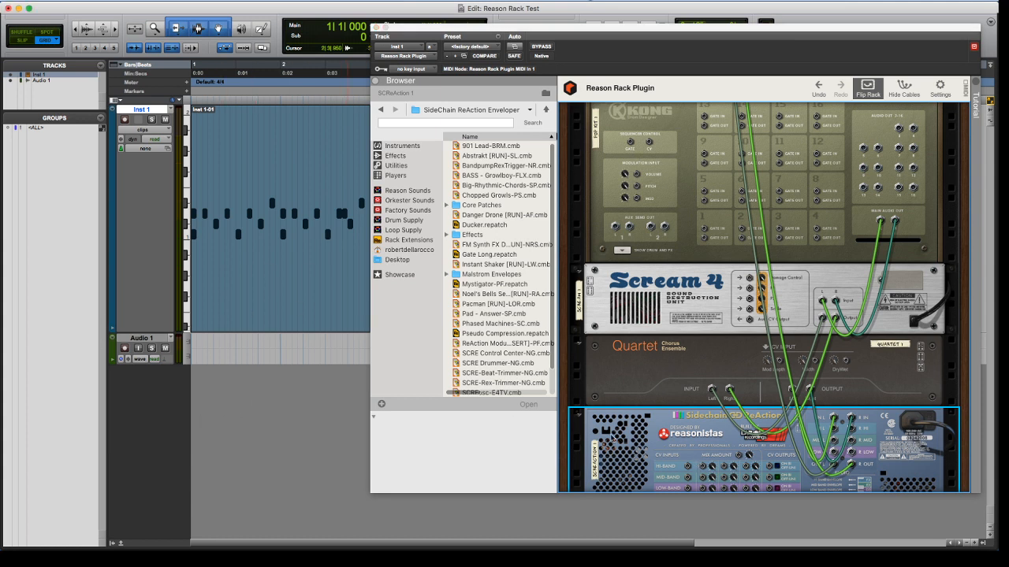
pyautogui.scroll(-1, 630, 439)
pyautogui.press('Tab')
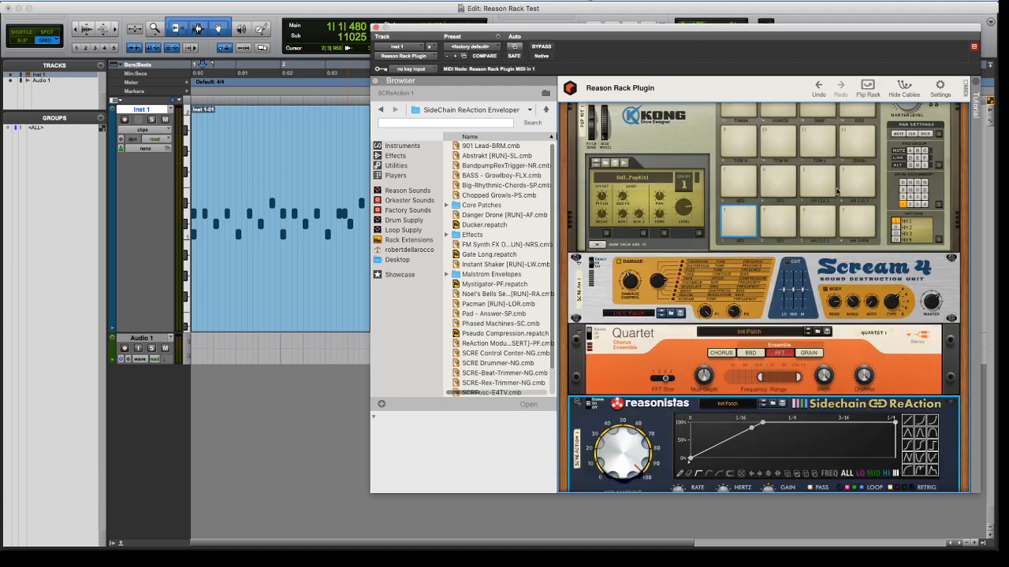
# Delete the Quartet and Sidechain ReAction devices from the rack together
pyautogui.scroll(-5, 631, 376)
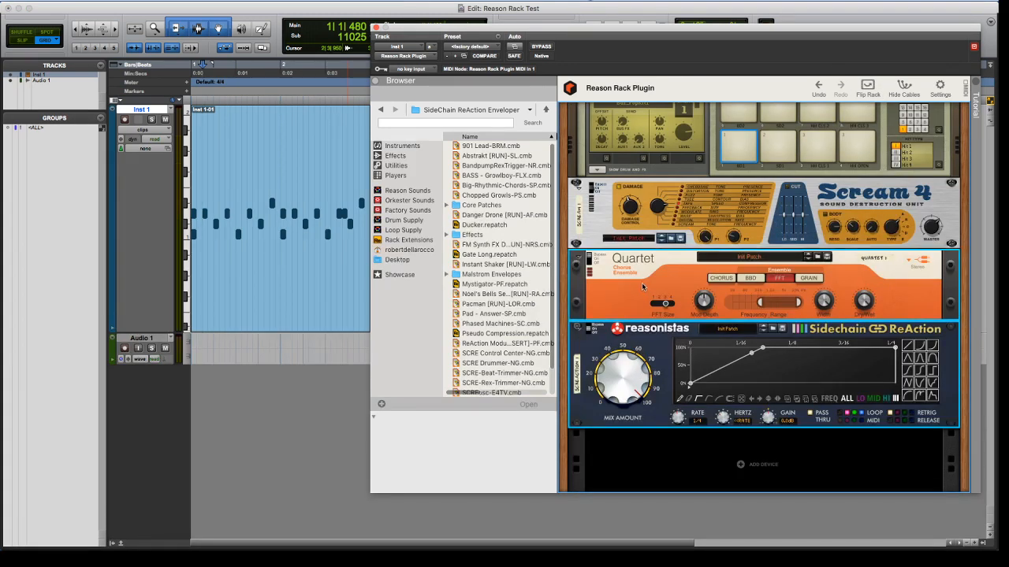
pyautogui.press('Delete')
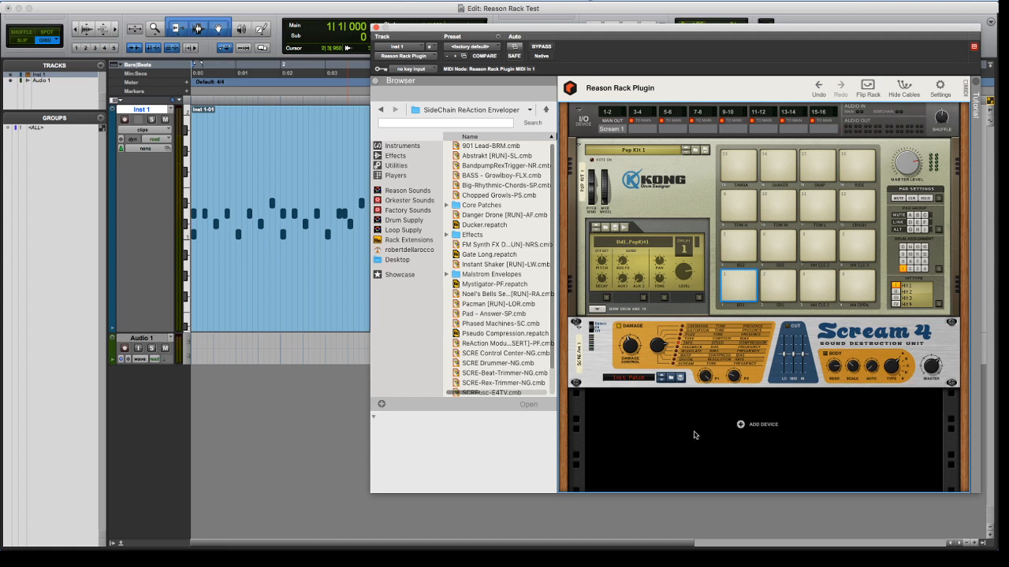
pyautogui.rightClick(694, 410)
# Close the Inst 1 plug-in window, open the Reason Rack Plugin inserted on Audio 1, and return to the Edit window
pyautogui.click(396, 34)
pyautogui.click(376, 26)
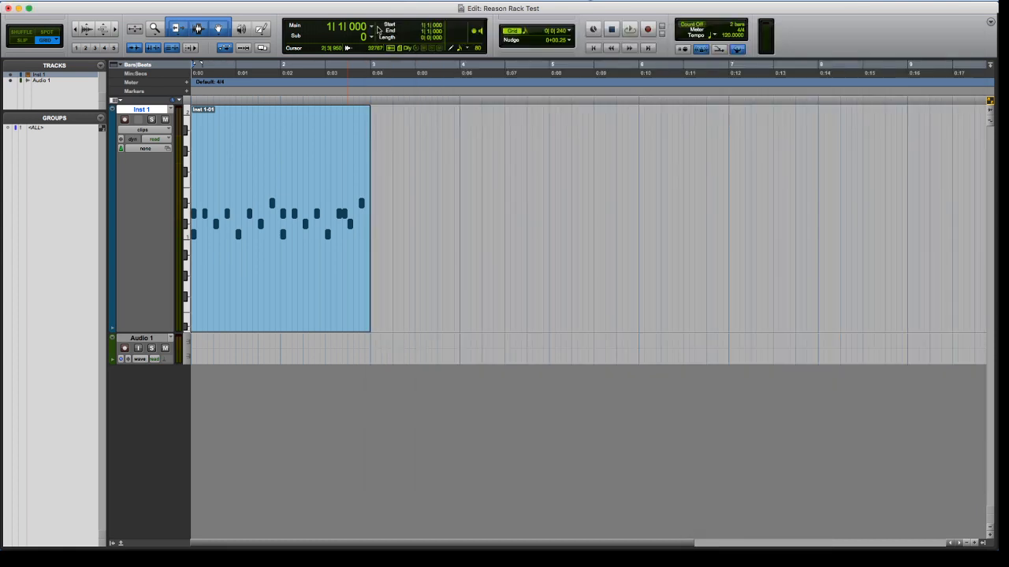
pyautogui.click(144, 337)
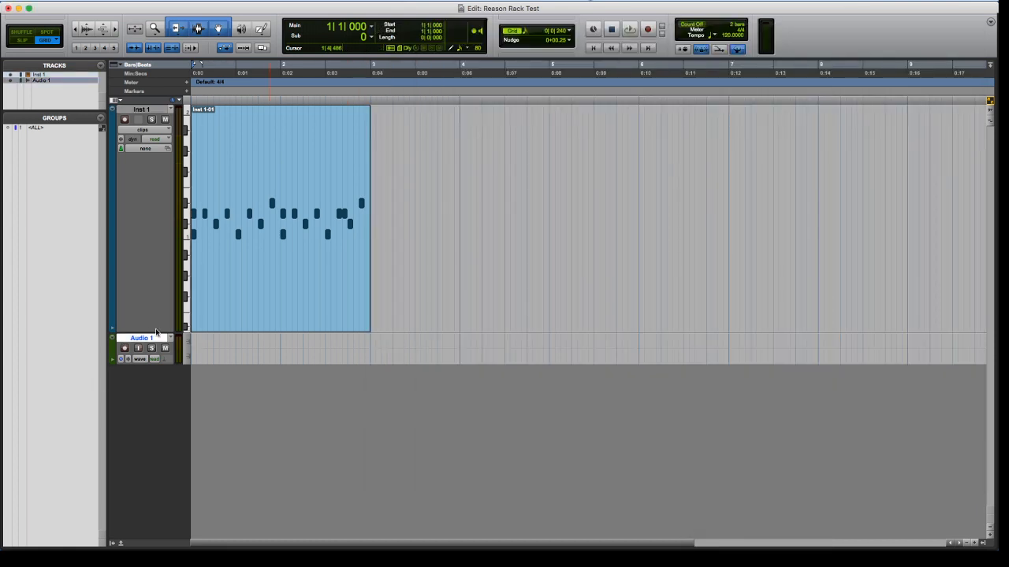
pyautogui.press('super+equal')
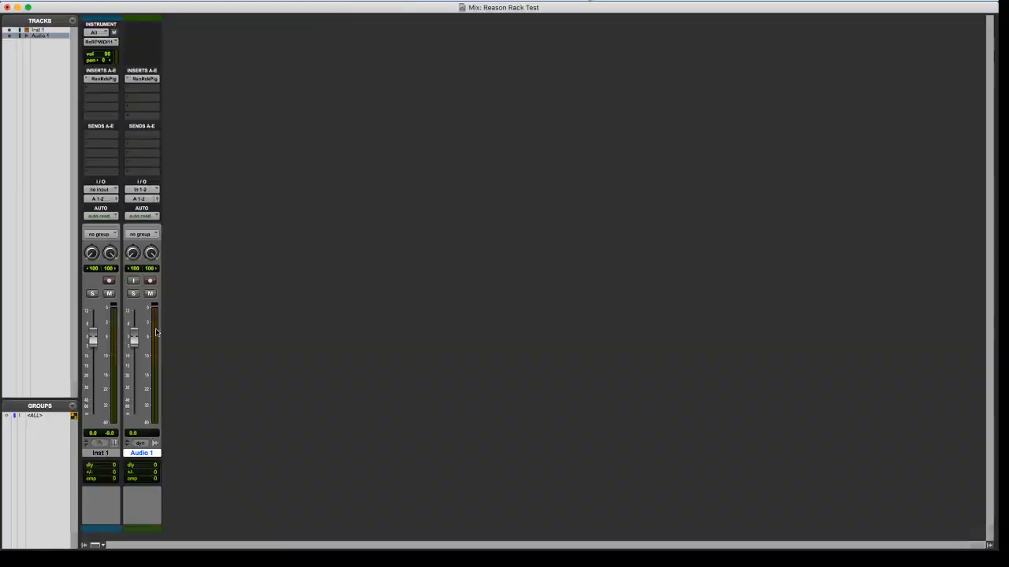
pyautogui.click(143, 78)
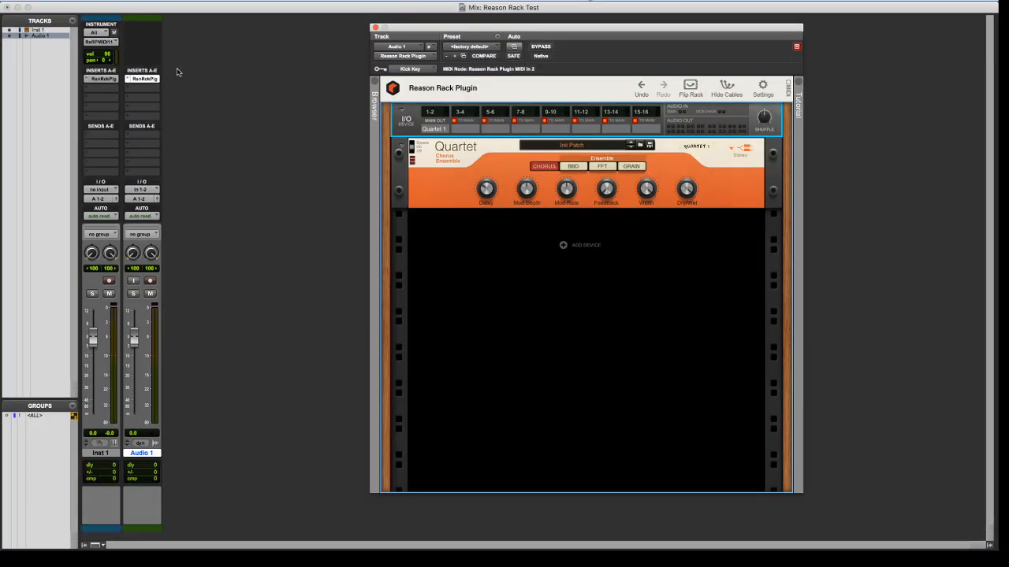
pyautogui.press('super+equal')
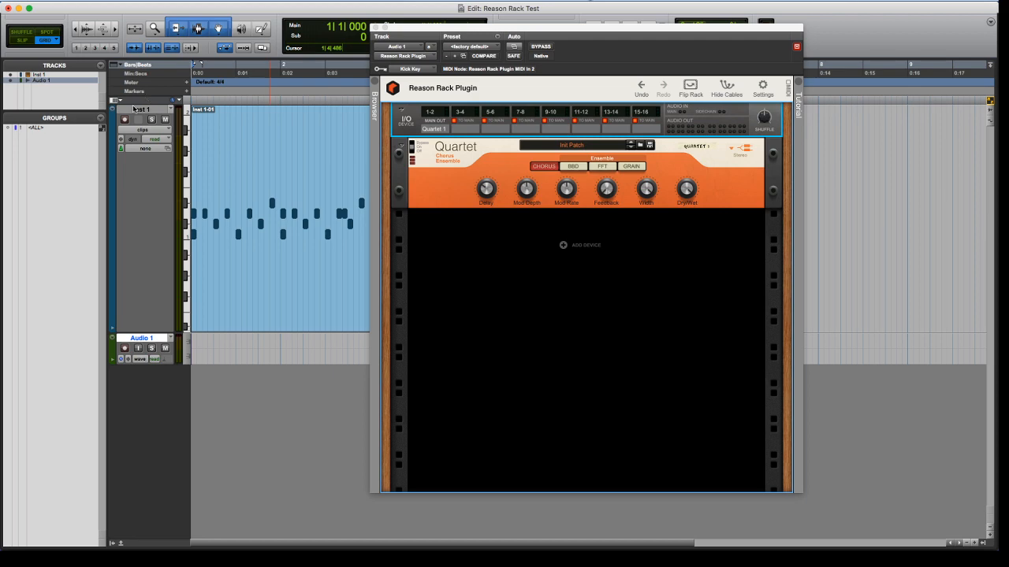
# Switch to Finder, move the Echos and Delays window out of the way, and show the Desktop folder in the Applications window
pyautogui.press('super+Tab')
pyautogui.press('super+Tab')
pyautogui.press('super+Tab')
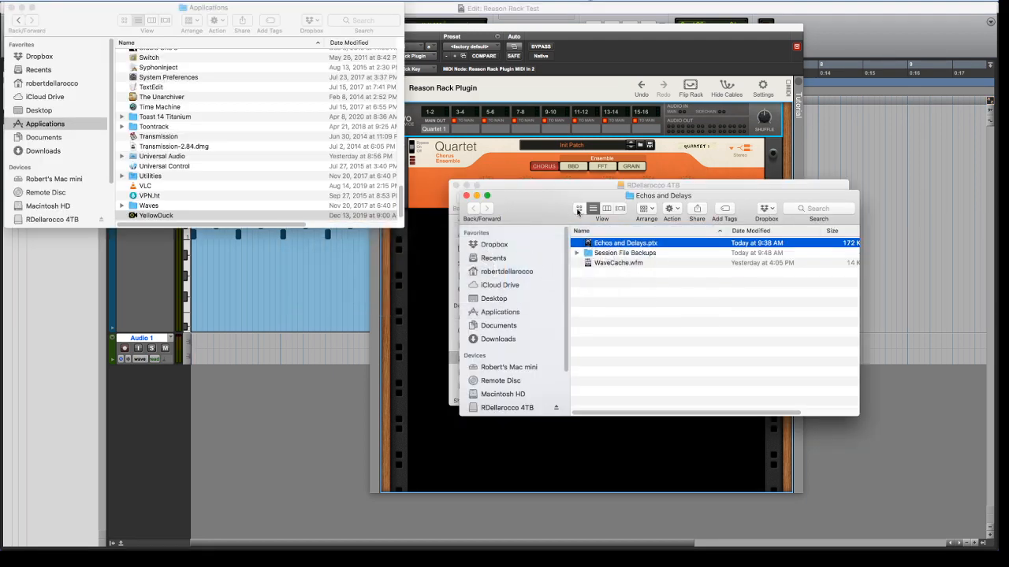
pyautogui.moveTo(518, 202); pyautogui.dragTo(748, 324)
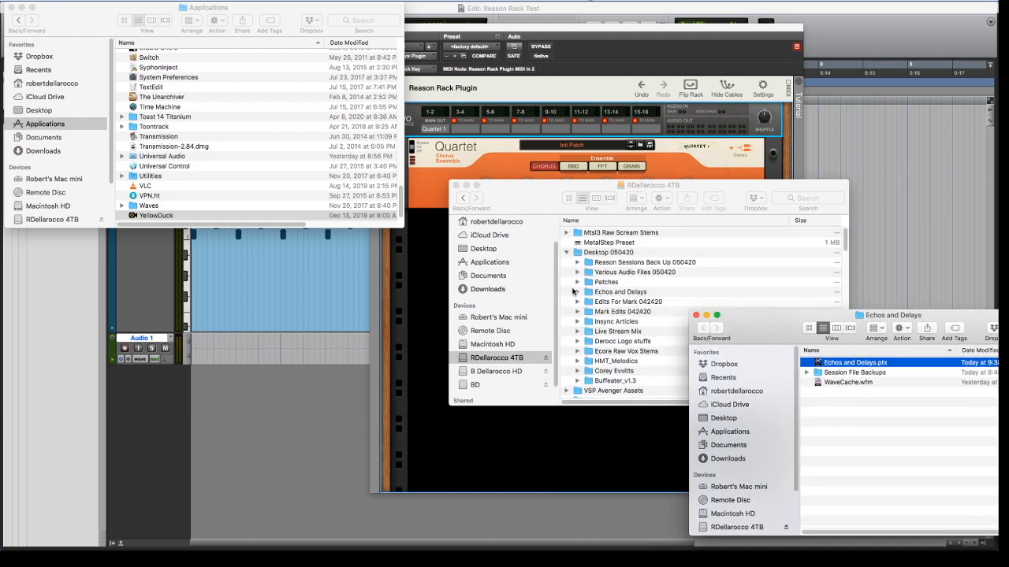
pyautogui.click(578, 291)
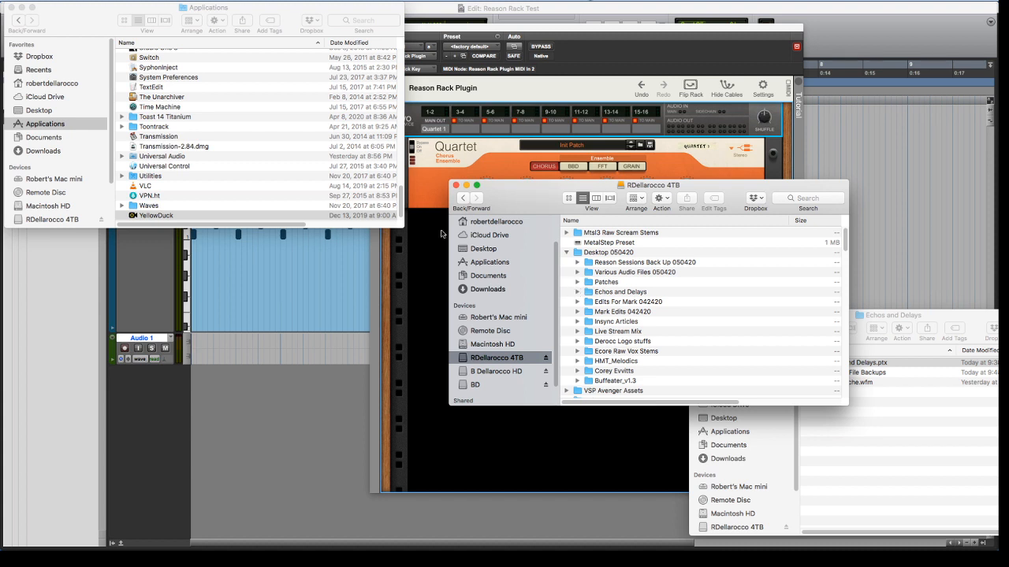
pyautogui.click(39, 110)
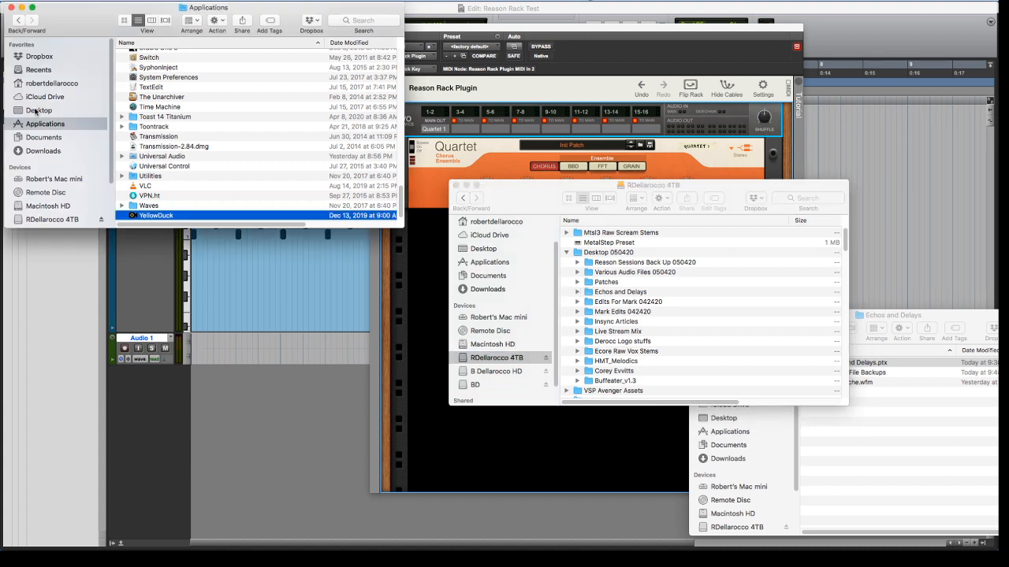
pyautogui.click(39, 110)
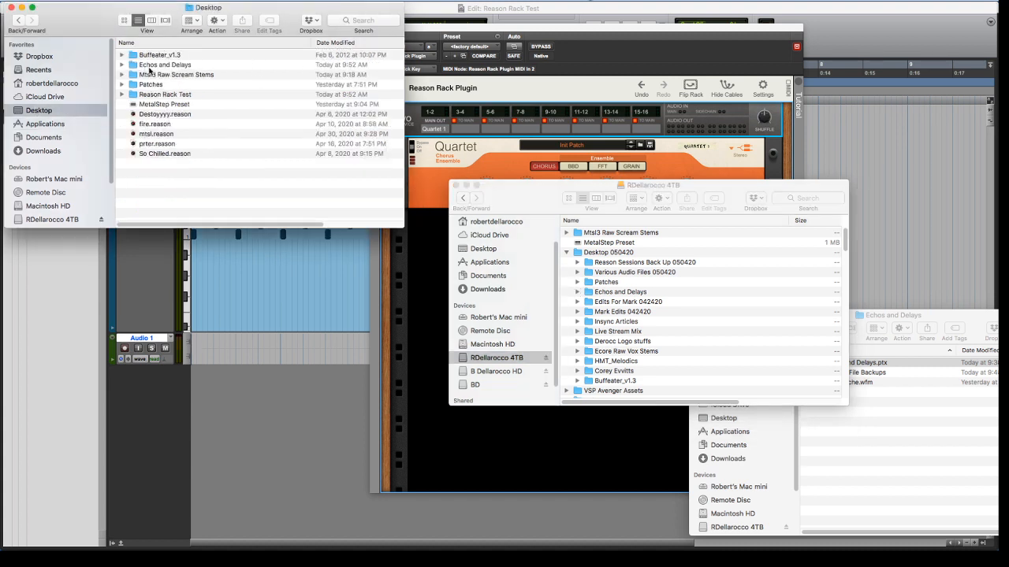
# Open the Patches folder, collapse Derocc Drums, and import Dyaltov Acapella.aif from Acapellas onto the start of the Audio 1 track
pyautogui.doubleClick(155, 85)
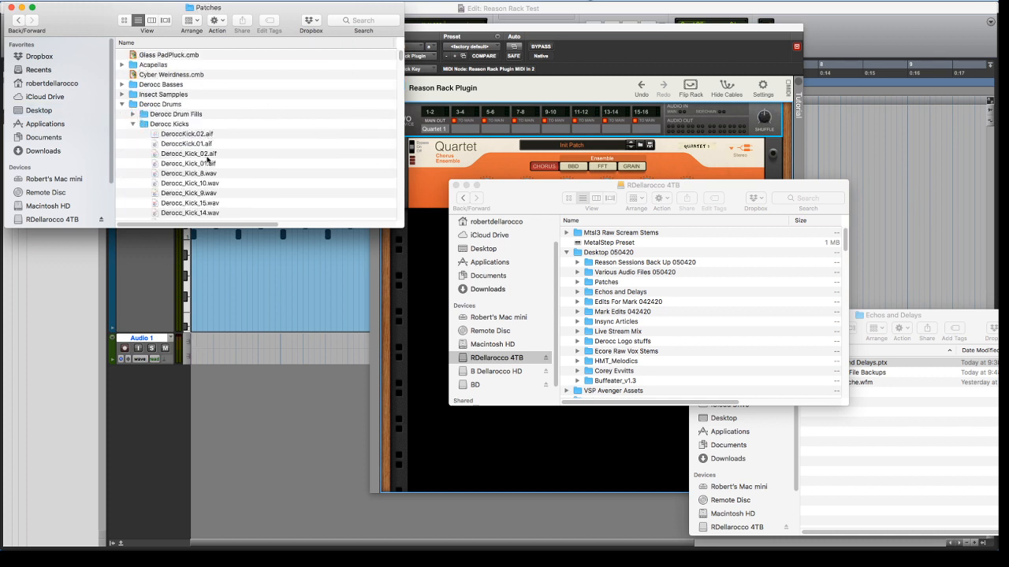
pyautogui.click(122, 105)
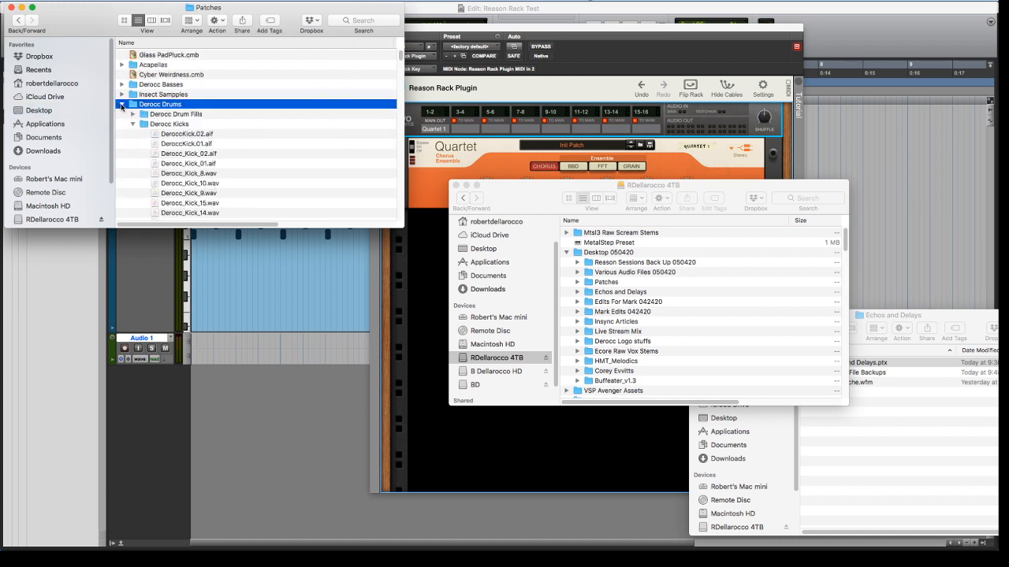
pyautogui.click(121, 105)
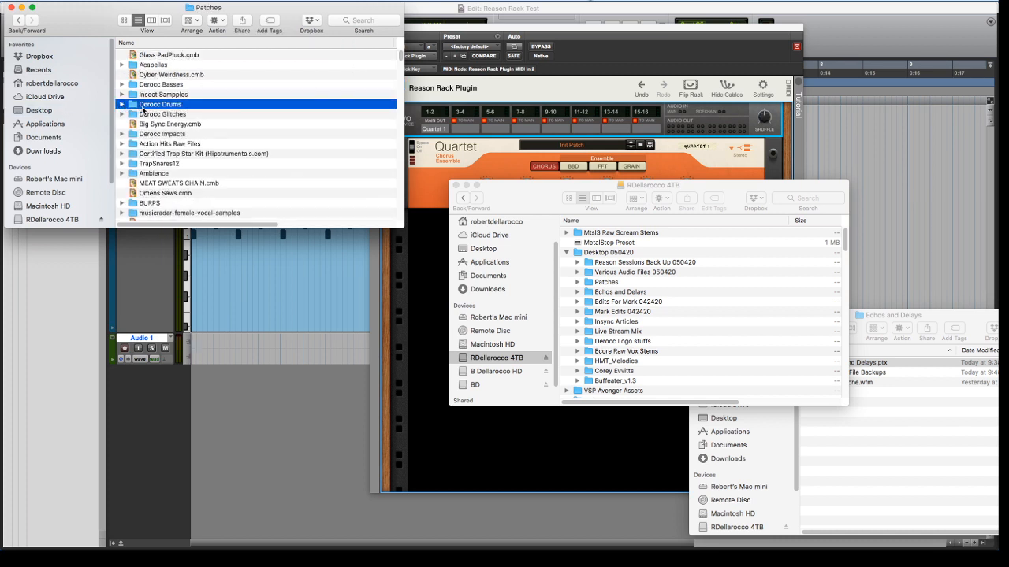
pyautogui.click(121, 65)
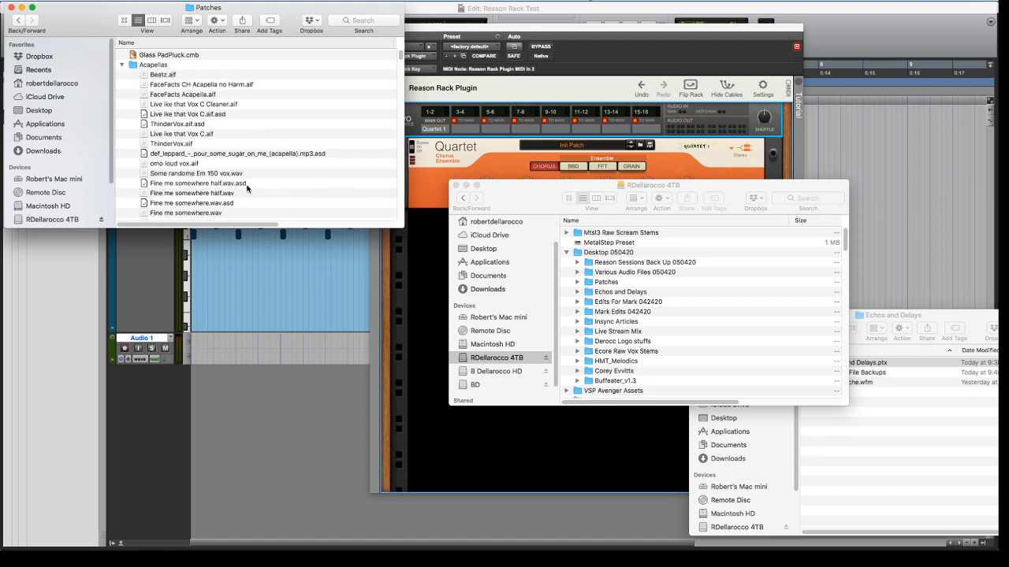
pyautogui.scroll(-5, 225, 193)
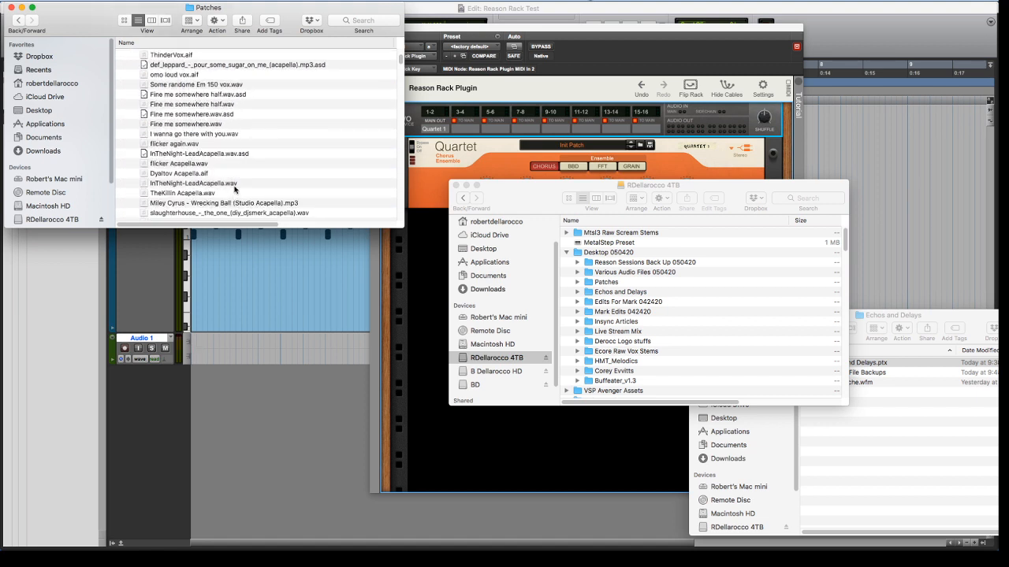
pyautogui.moveTo(181, 173); pyautogui.dragTo(196, 347)
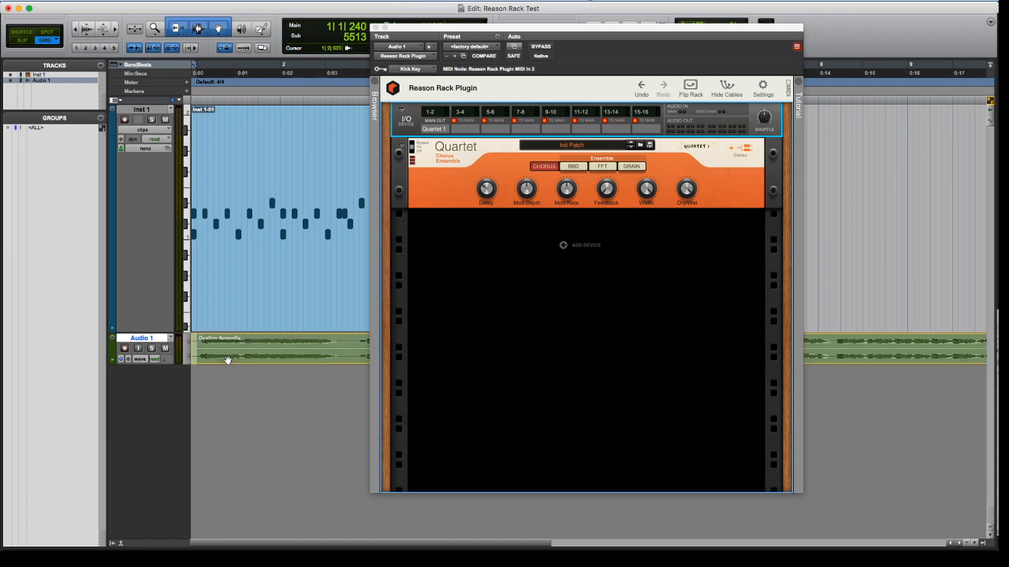
# Play the session briefly with the acapella, then lower the Audio 1 fader to -7.5 dB in the Mix window
pyautogui.press('space')
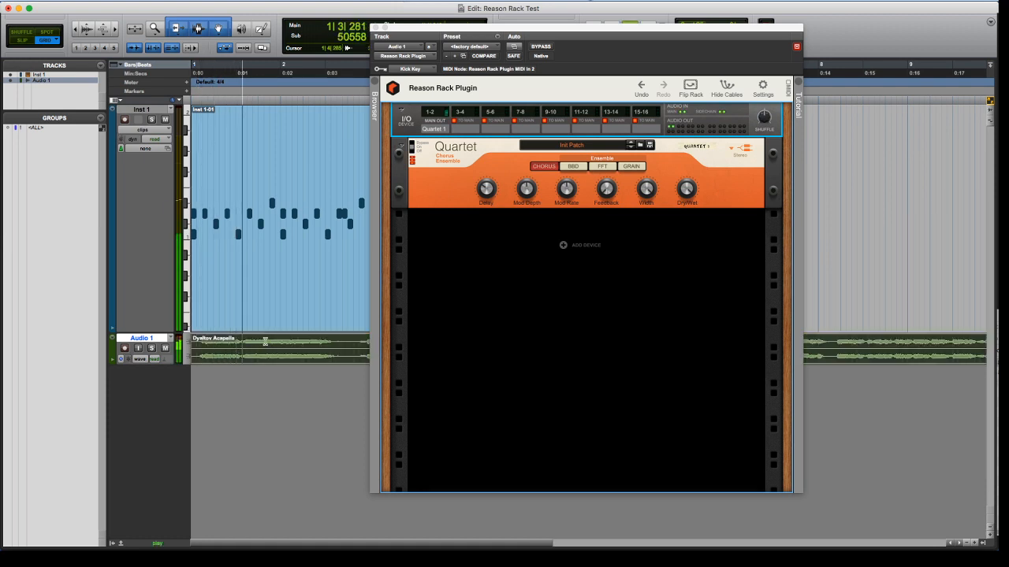
pyautogui.press('space')
pyautogui.press('super+equal')
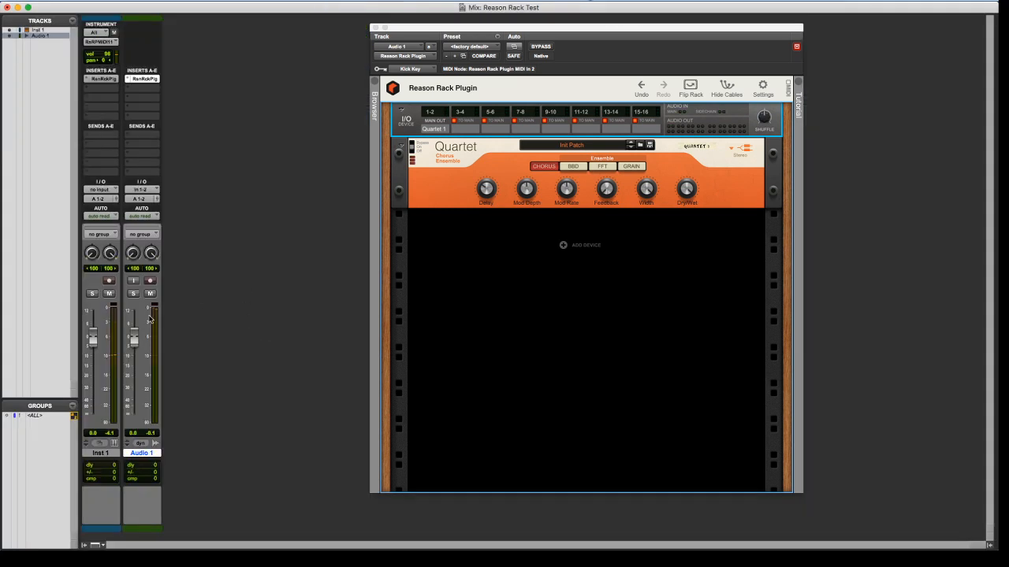
pyautogui.moveTo(134, 337); pyautogui.dragTo(134, 353)
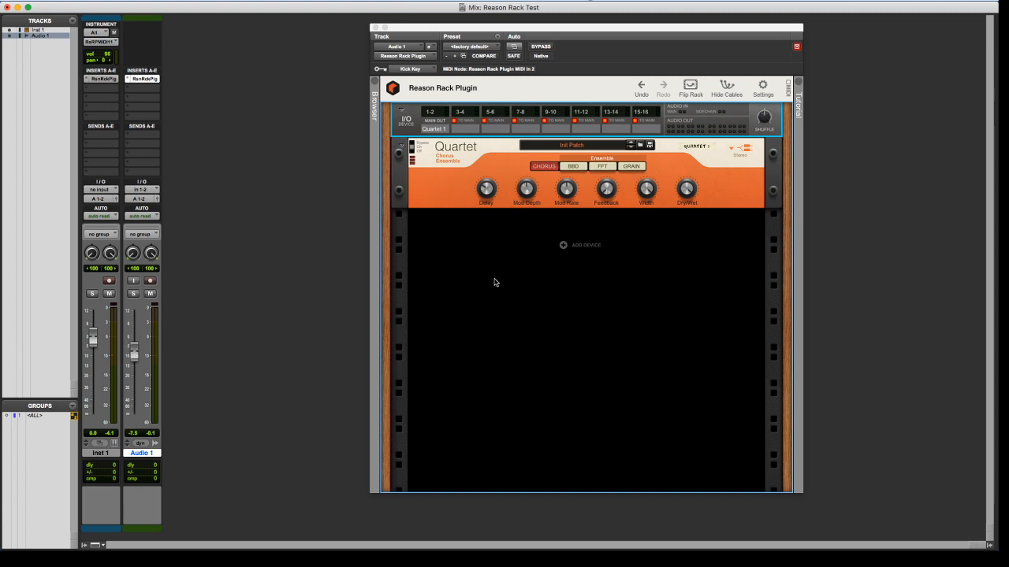
# Add the Reasonistas SideChain ReAction Enveloper effect below Quartet in the Audio 1 rack
pyautogui.rightClick(484, 260)
pyautogui.moveTo(534, 349)
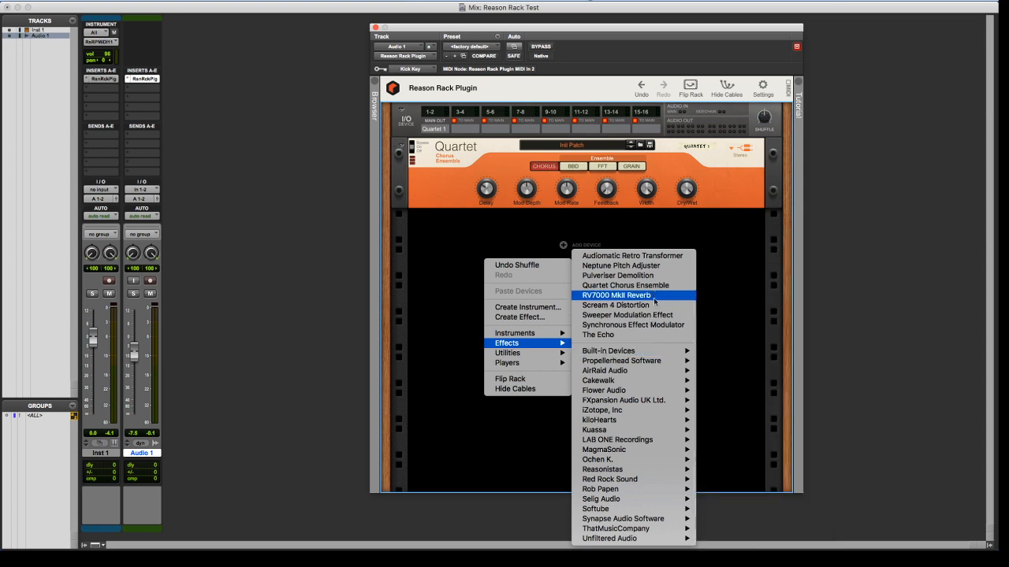
pyautogui.moveTo(651, 371)
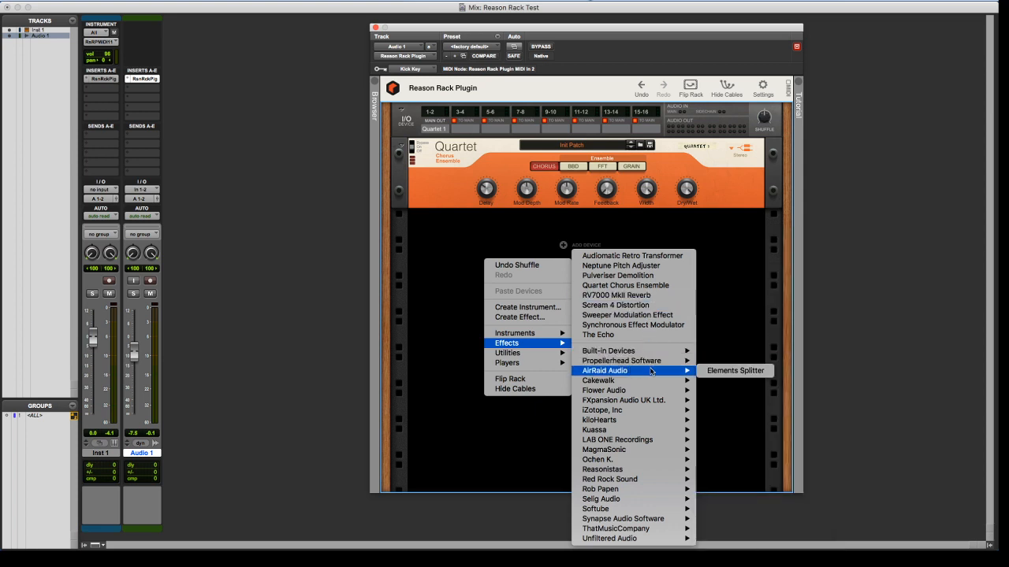
pyautogui.moveTo(663, 472)
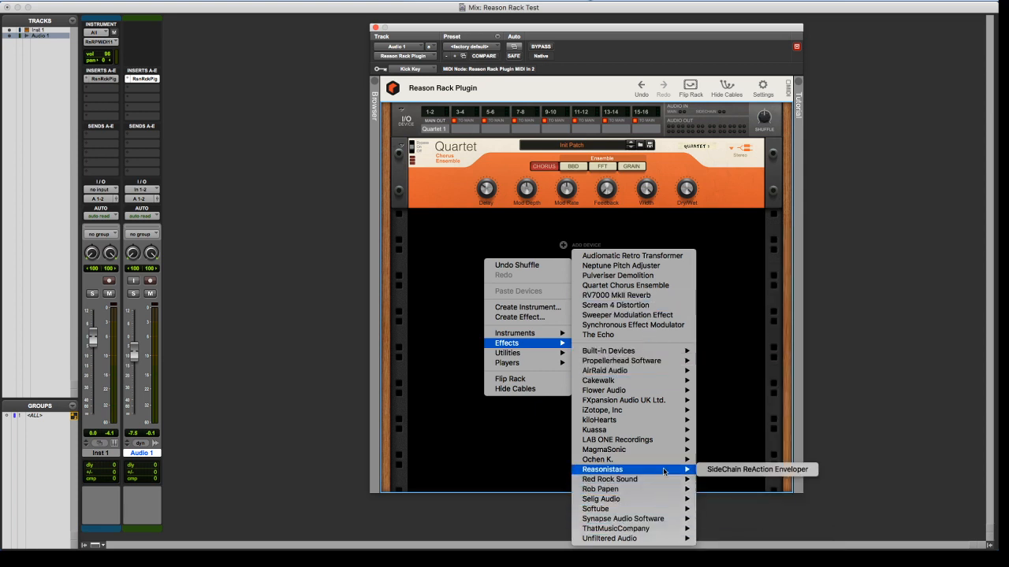
pyautogui.click(729, 469)
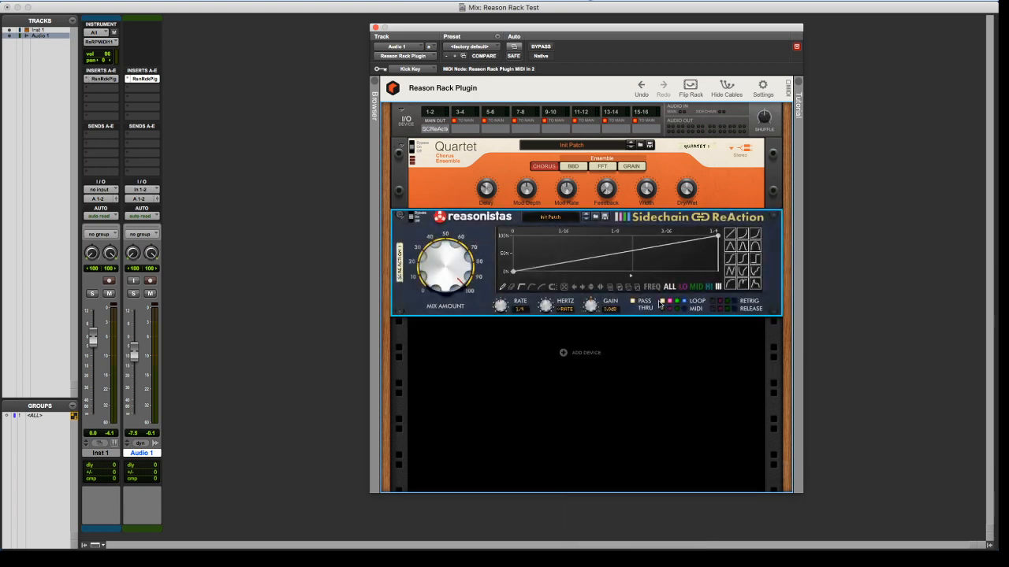
# Turn off the all-band loop in Sidechain ReAction and add an envelope point at 100% shortly after 1/16
pyautogui.rightClick(658, 333)
pyautogui.click(615, 331)
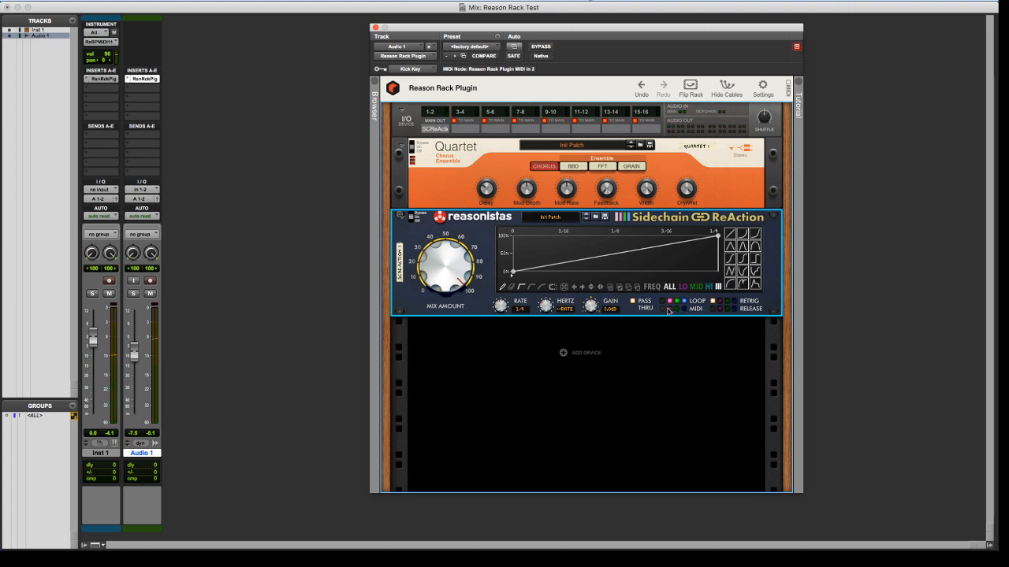
pyautogui.click(588, 257)
pyautogui.moveTo(591, 260); pyautogui.dragTo(578, 235)
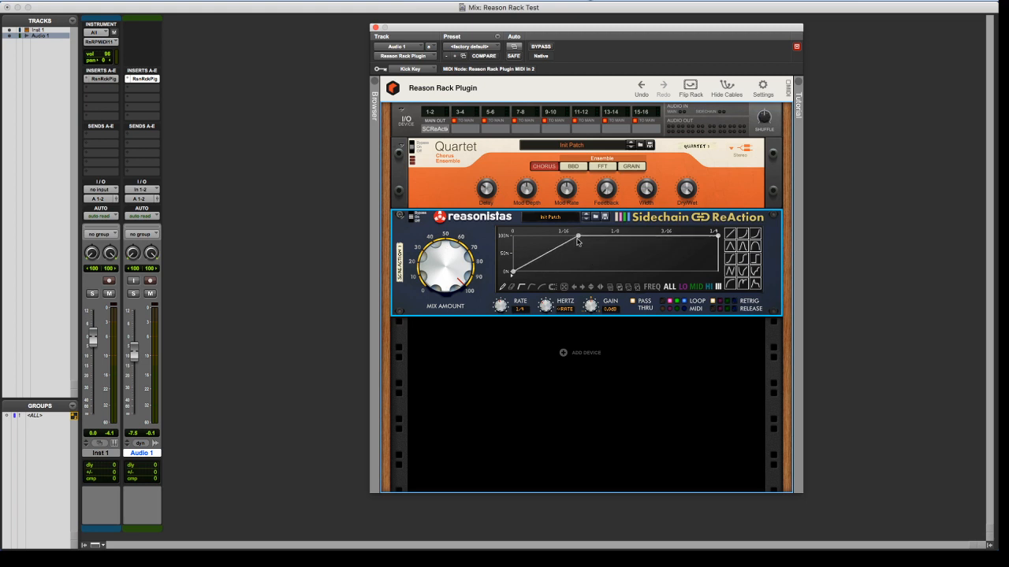
# From the rack's rear, try to route a Sidechain ReAction gate input outside the plug-in window, and check the Inst 1 rack before returning to Audio 1
pyautogui.press('Tab')
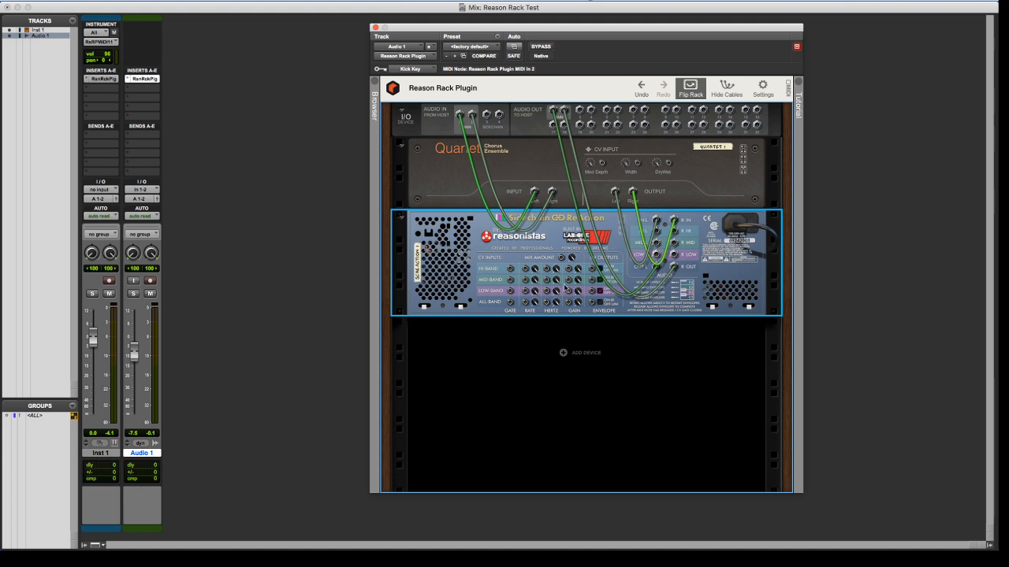
pyautogui.moveTo(511, 269); pyautogui.dragTo(210, 158)
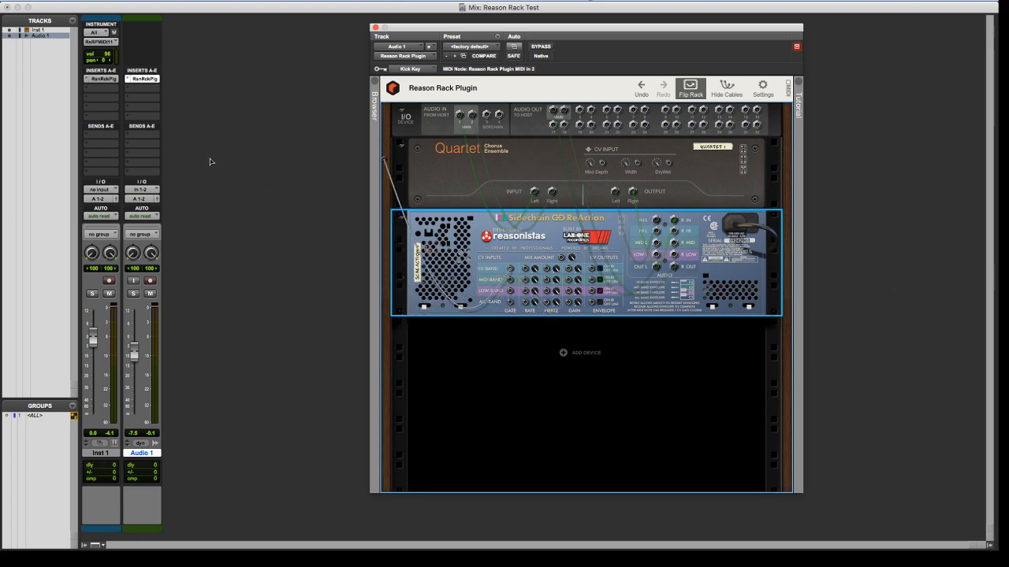
pyautogui.click(115, 81)
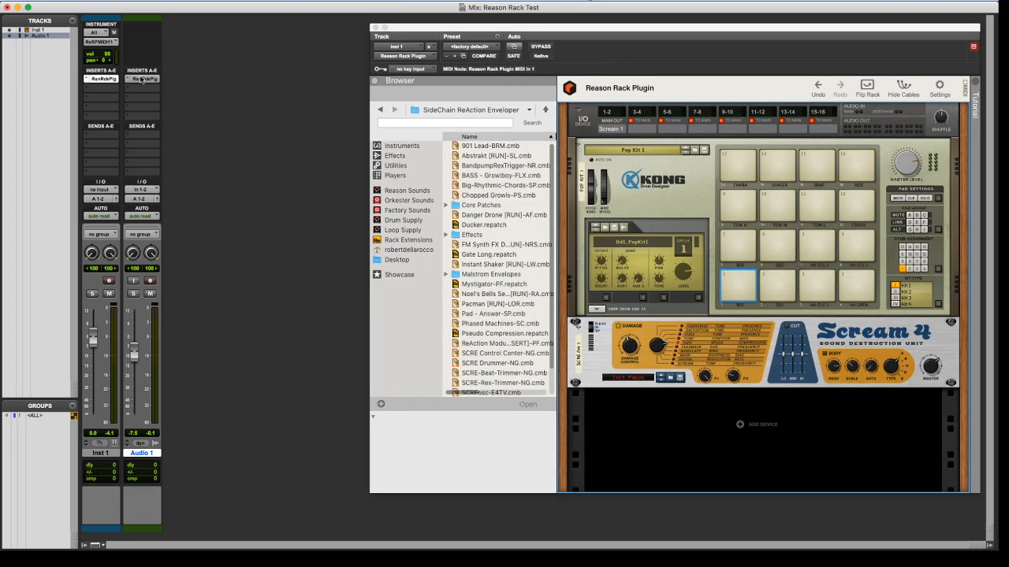
pyautogui.click(141, 79)
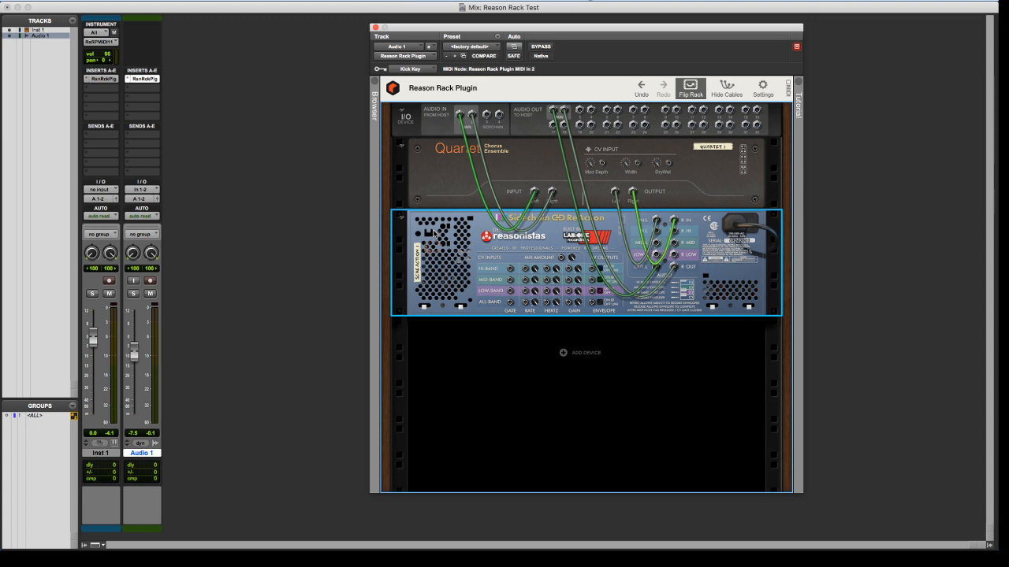
# Add a Kong Drum Designer below Sidechain ReAction and cable its pad 1 Gate Out to the Hi-Band Gate input
pyautogui.rightClick(547, 368)
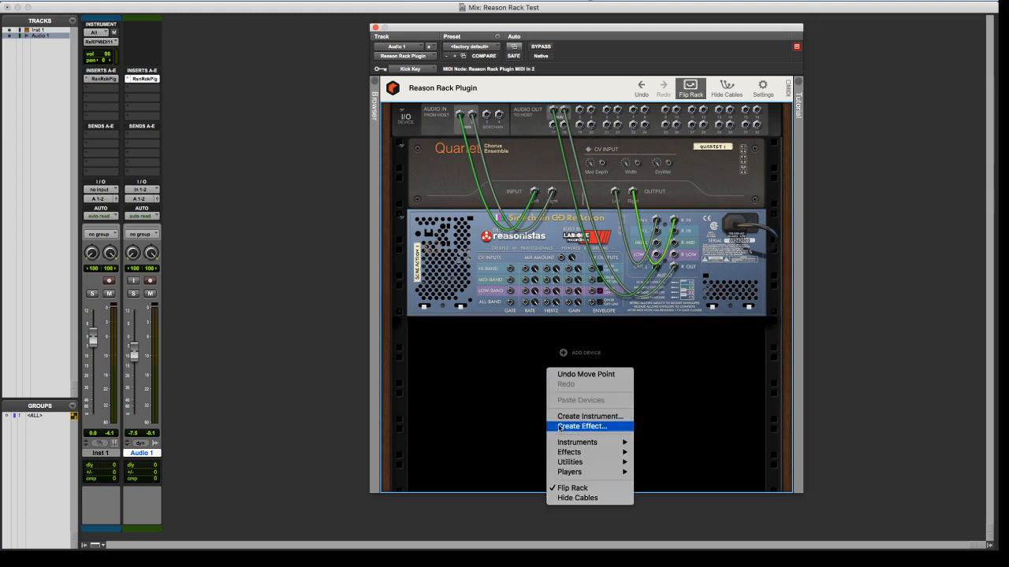
pyautogui.moveTo(593, 453)
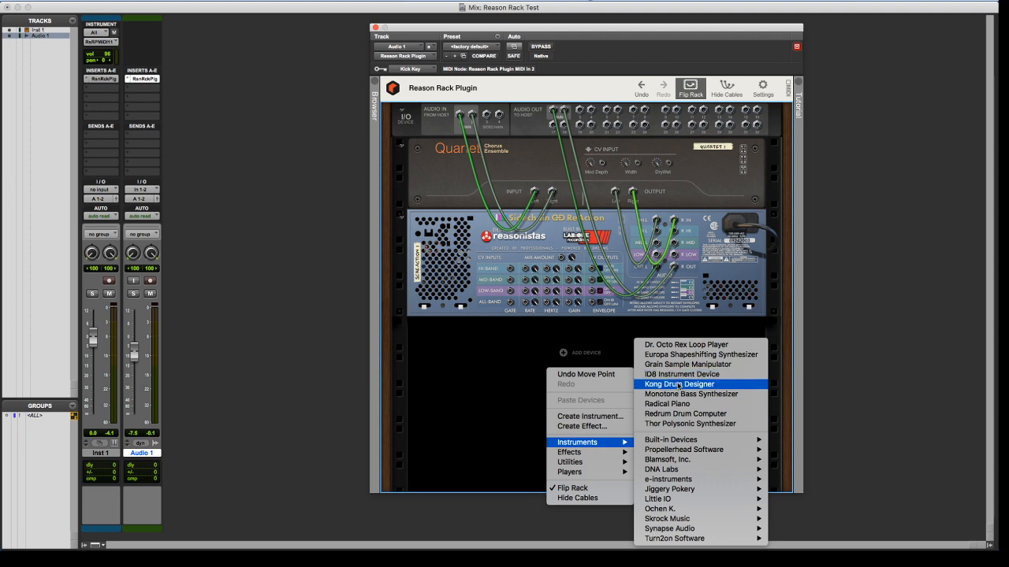
pyautogui.click(681, 384)
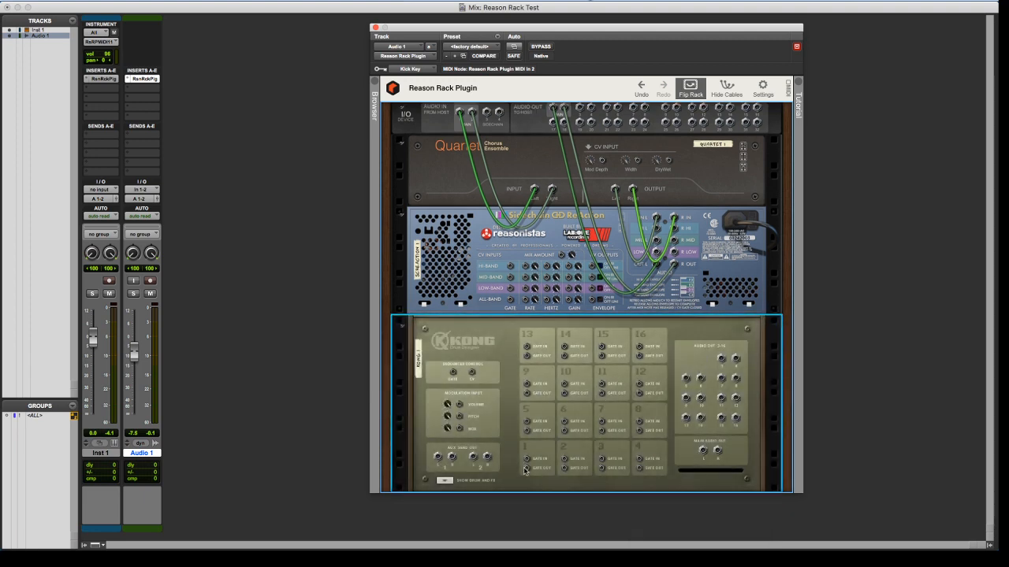
pyautogui.moveTo(525, 471); pyautogui.dragTo(510, 269)
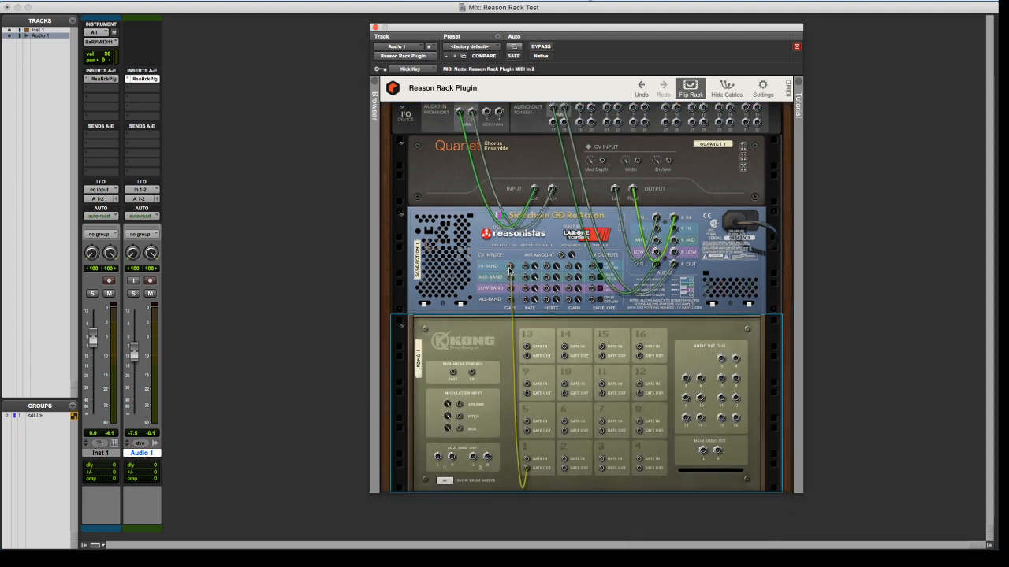
# On the rack's front, trigger Kong pad 1 during playback and turn on the all-band loop in Sidechain ReAction
pyautogui.click(690, 89)
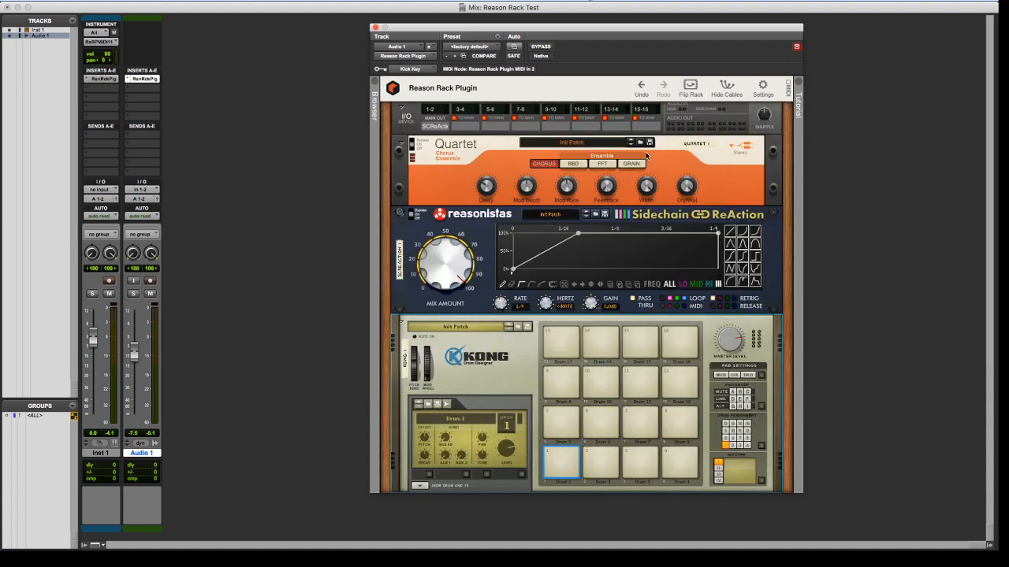
pyautogui.click(562, 461)
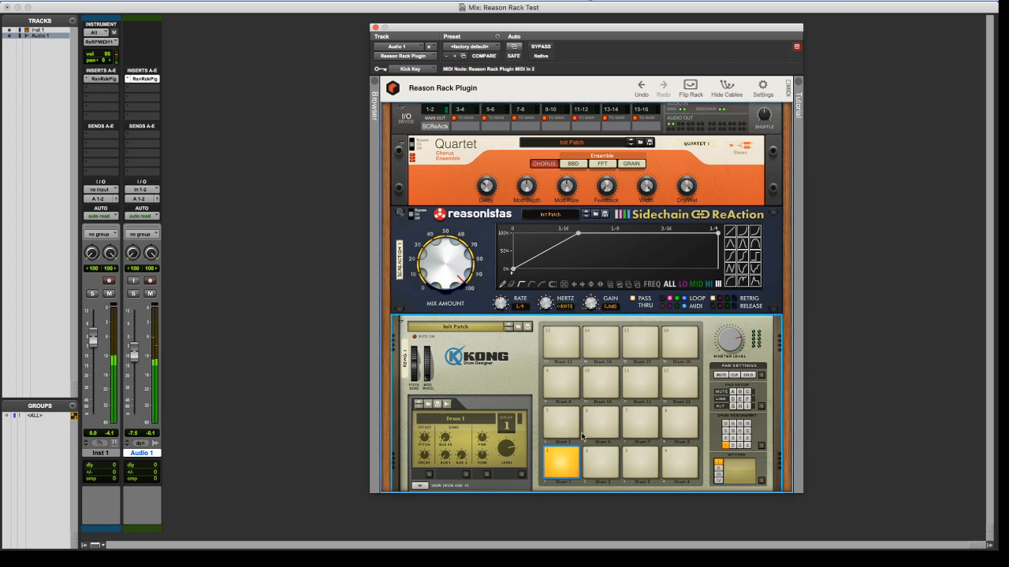
pyautogui.click(663, 300)
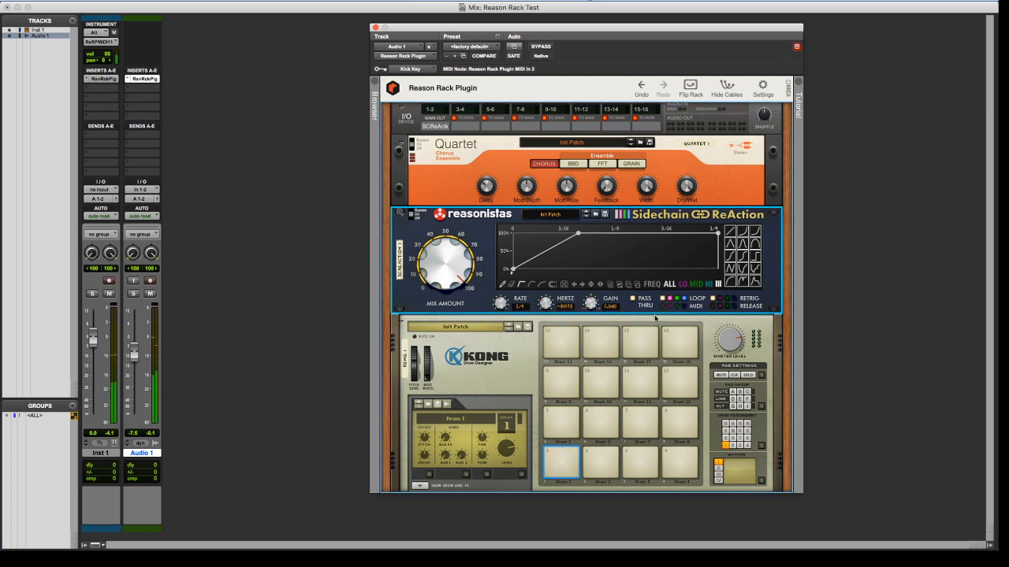
pyautogui.click(559, 457)
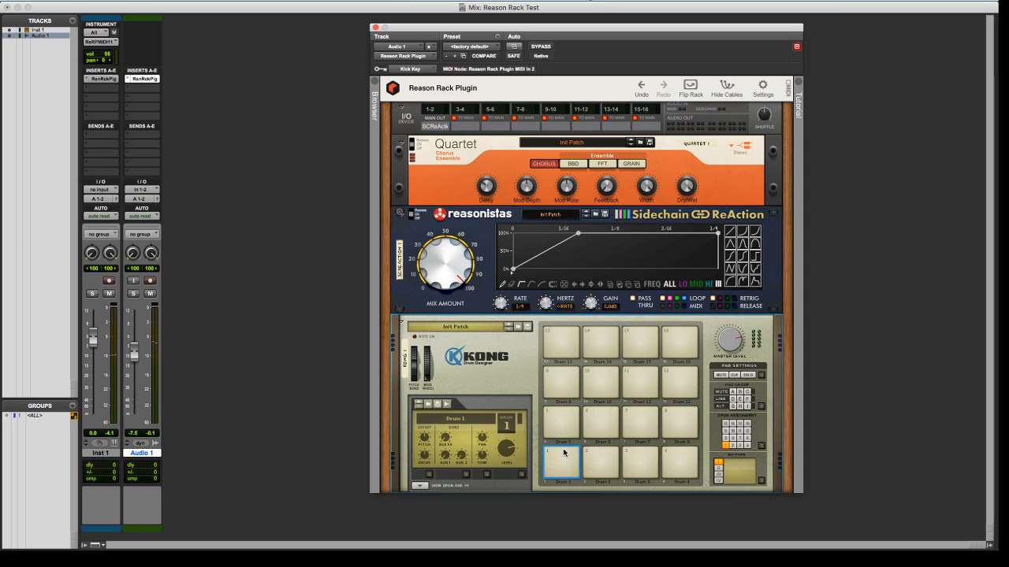
# Move Kong's gate cable from Sidechain ReAction's Hi-Band Gate input to its All-Band Gate input and return to the rack's front
pyautogui.click(690, 86)
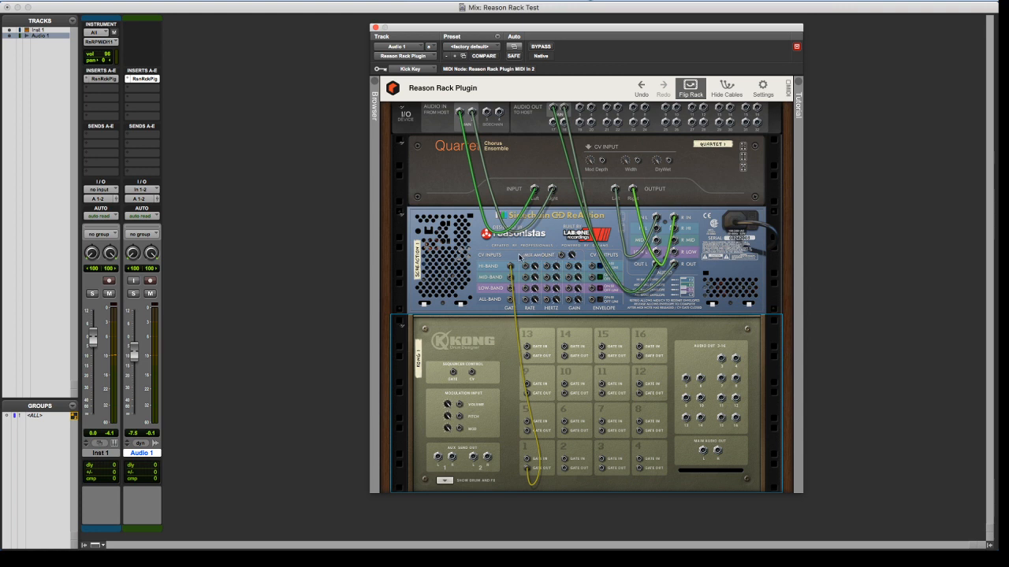
pyautogui.moveTo(511, 267); pyautogui.dragTo(511, 301)
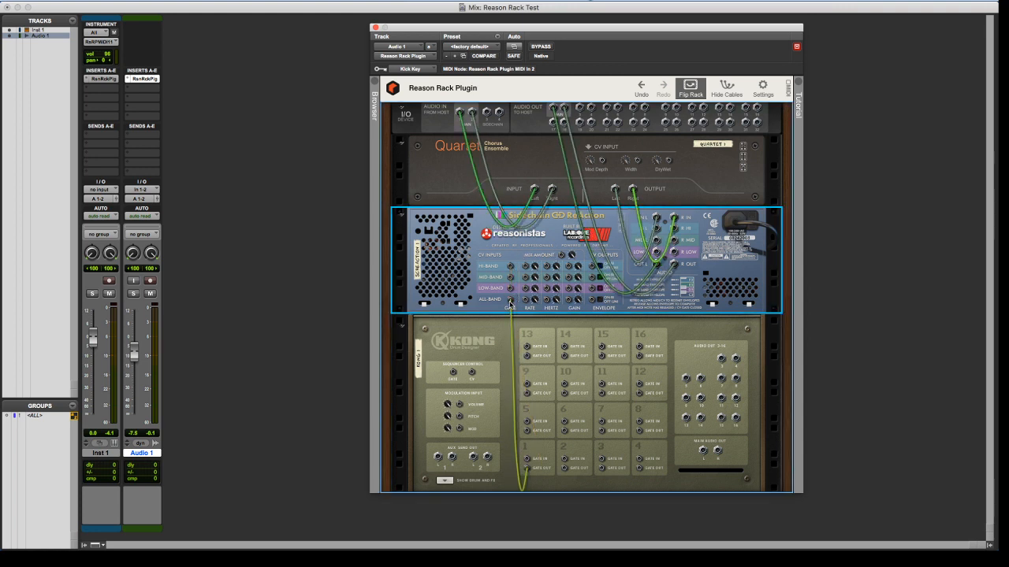
pyautogui.click(690, 86)
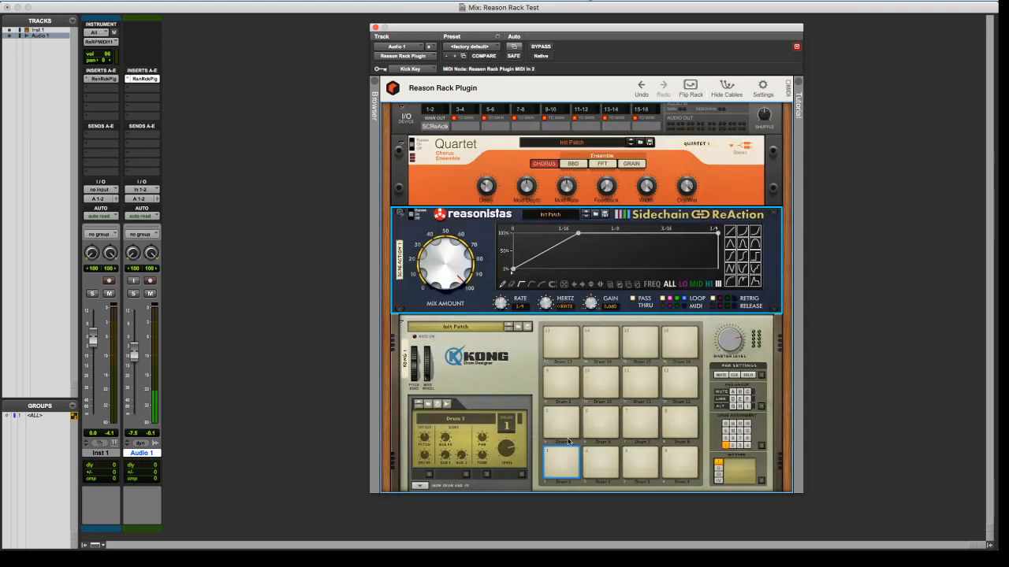
# Trigger pad 1 on Kong, and create a MIDI track after Audio 1
pyautogui.click(566, 457)
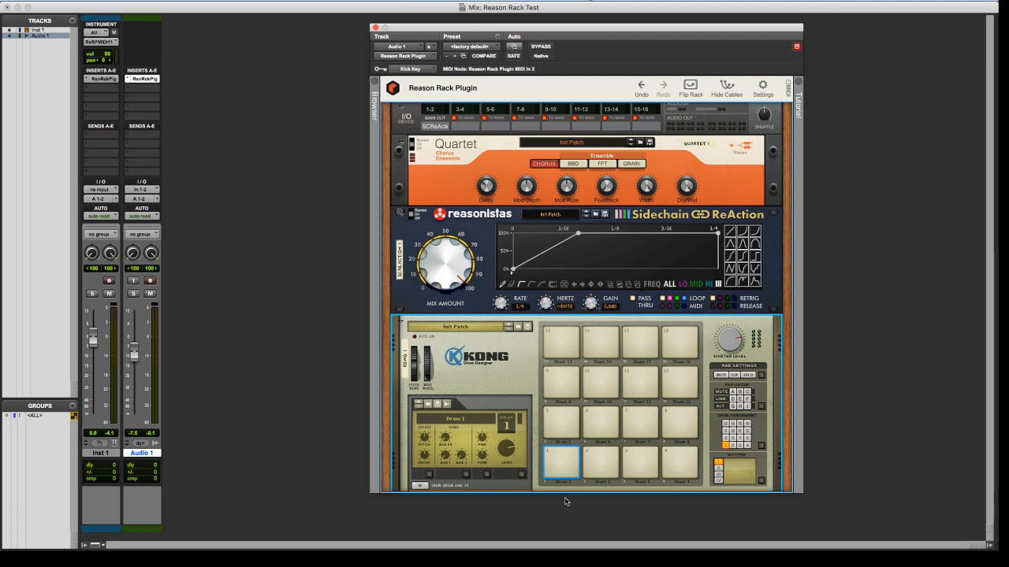
pyautogui.click(559, 463)
pyautogui.click(136, 455)
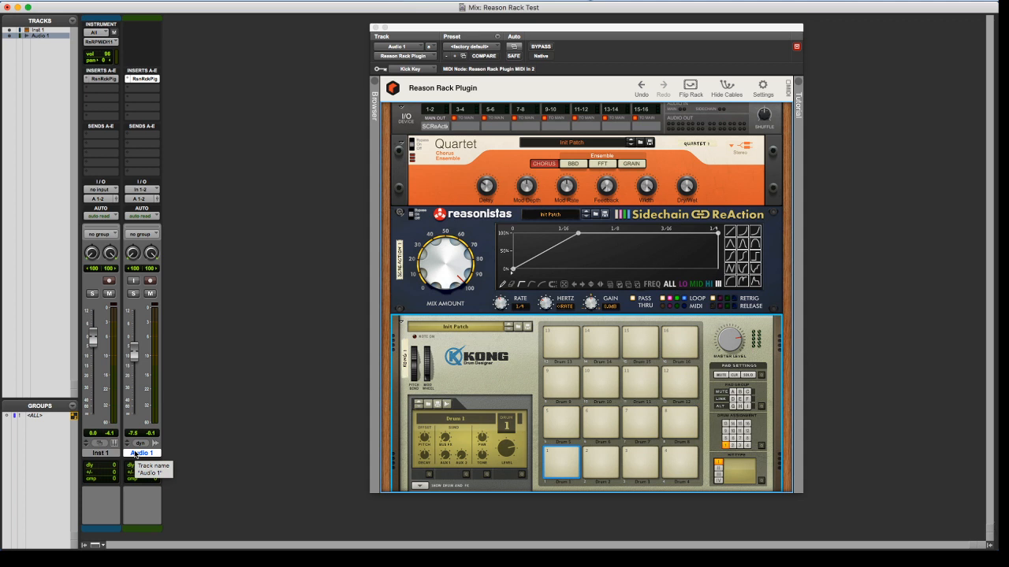
pyautogui.press('super+shift+n')
pyautogui.press('super+Down')
pyautogui.press('super+Down')
pyautogui.press('super+Down')
pyautogui.press('super+Down')
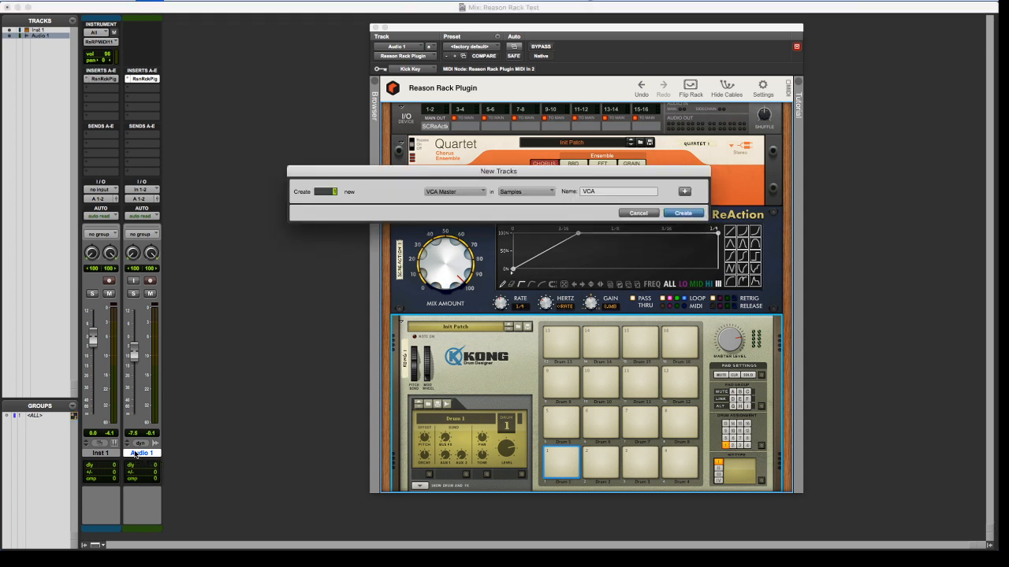
pyautogui.press('Return')
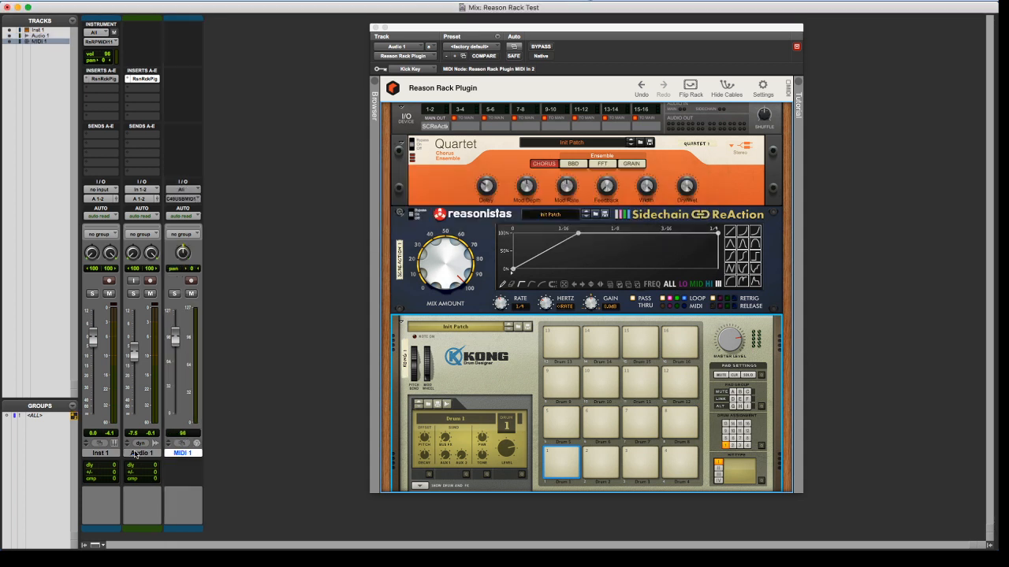
# Route the new MIDI 1 track's output to Audio 1 - Reason Rack Plugin MIDI In 2, channel-1
pyautogui.click(181, 200)
pyautogui.moveTo(207, 174)
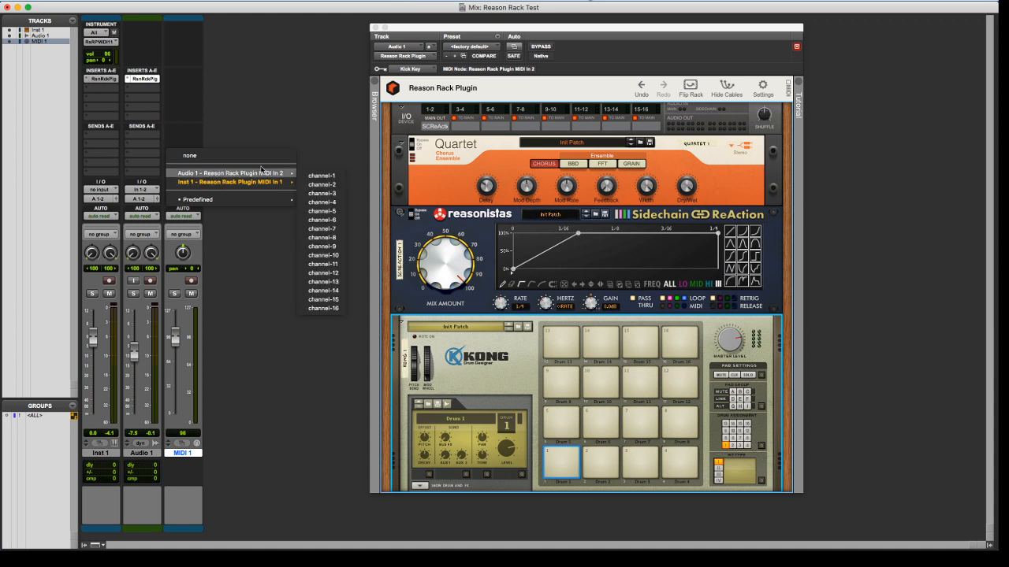
pyautogui.click(307, 175)
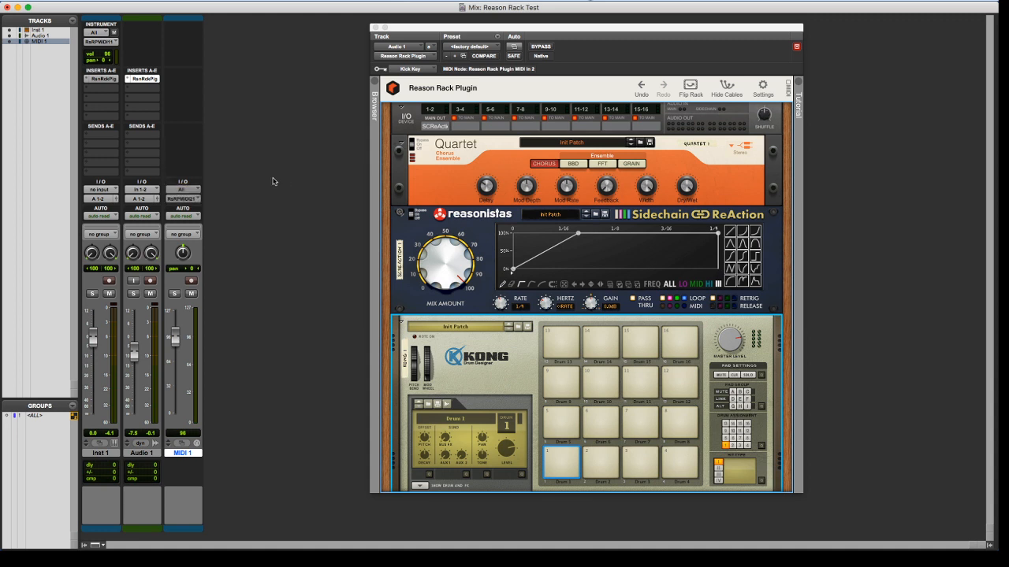
# In the Edit window, switch MIDI 1 to notes view and draw a short note near the start with the Pencil tool
pyautogui.press('super+equal')
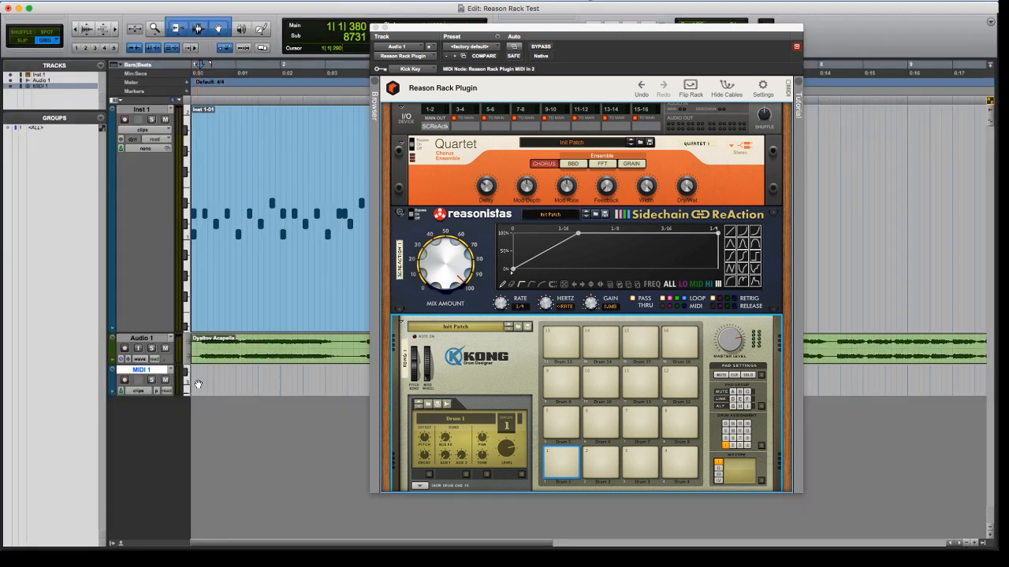
pyautogui.click(263, 29)
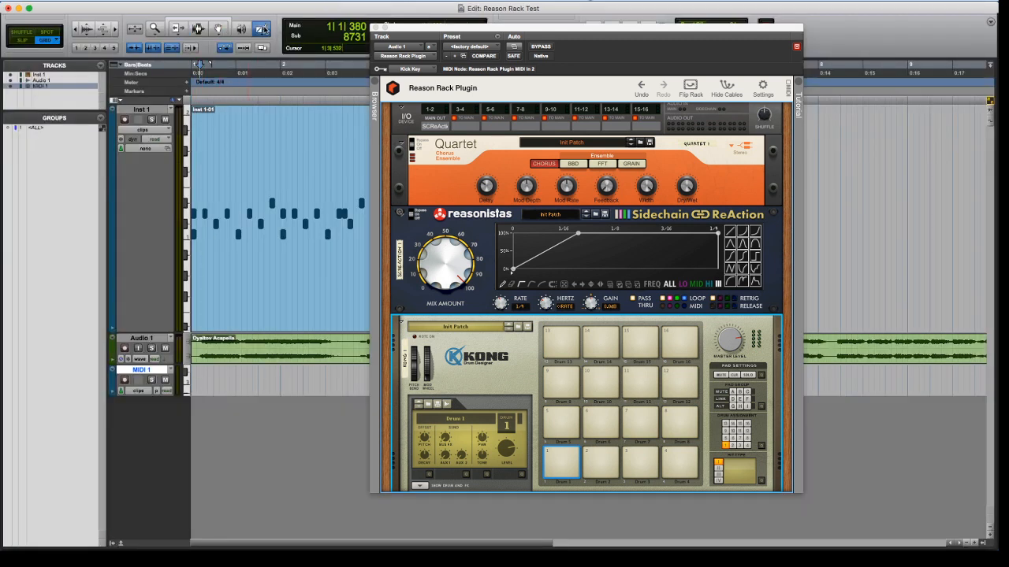
pyautogui.hotkey('ctrl', '-')
pyautogui.click(195, 384)
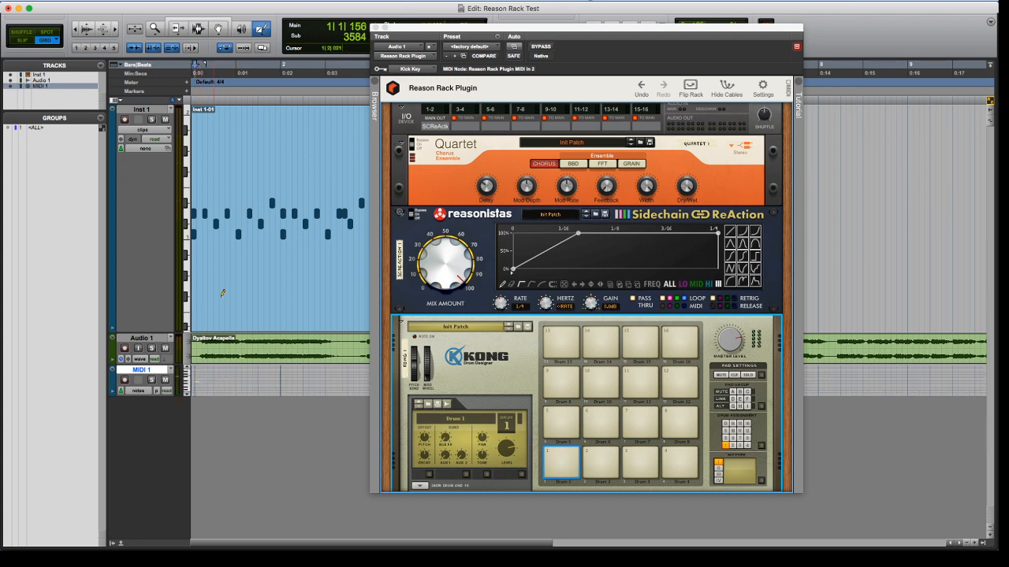
# Change the MIDI 1 track view from notes to clips
pyautogui.click(203, 27)
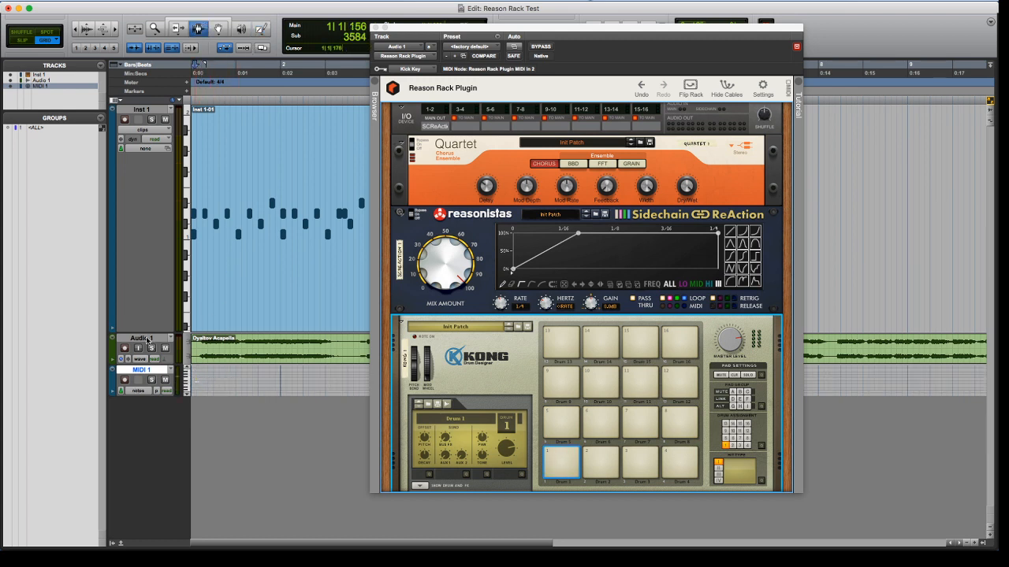
pyautogui.click(143, 391)
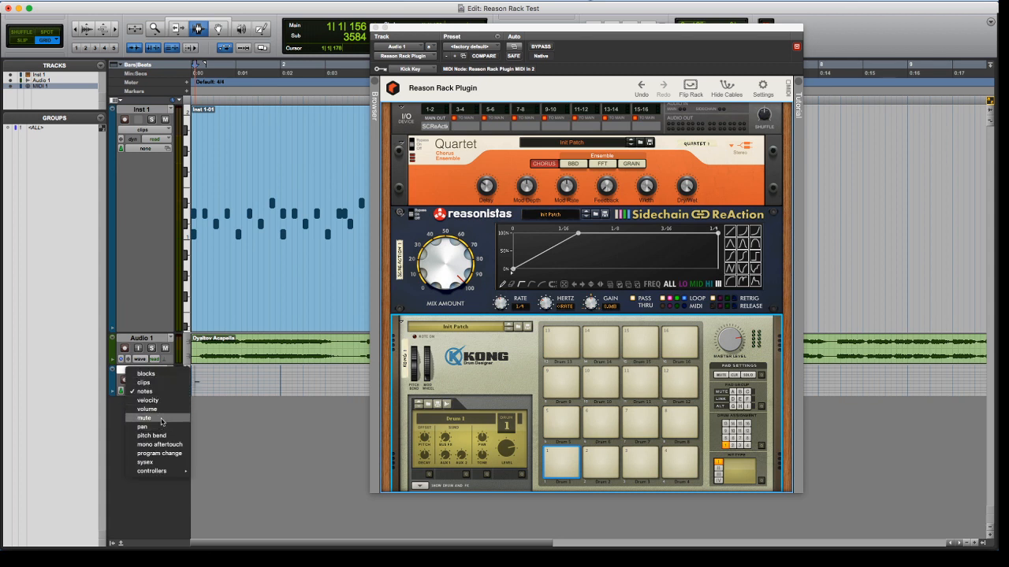
pyautogui.click(137, 390)
pyautogui.click(137, 390)
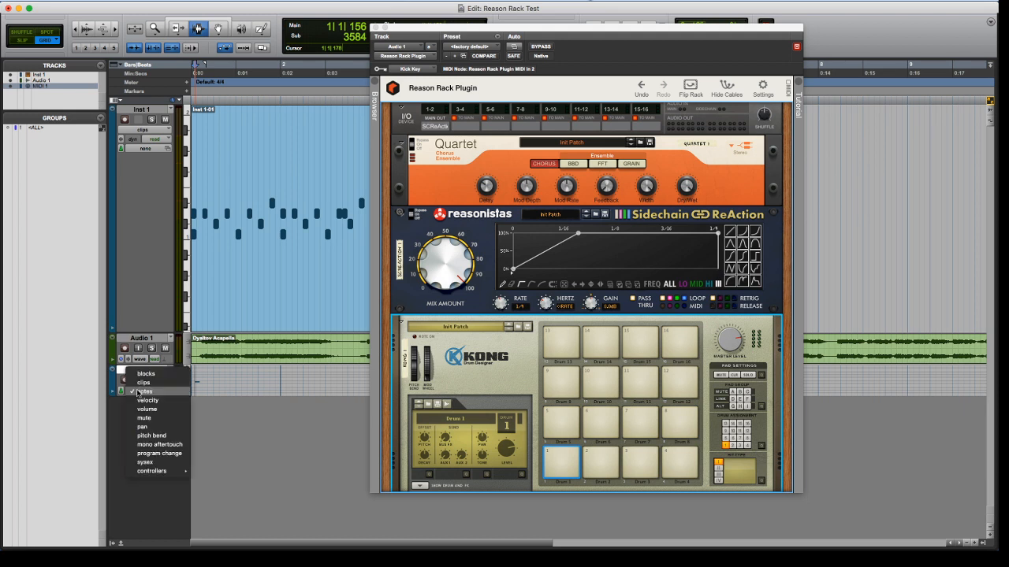
pyautogui.click(151, 385)
# Open the MIDI 1-01 clip in the MIDI Editor using the Smart tool, and move the plug-in window off the note area
pyautogui.doubleClick(211, 389)
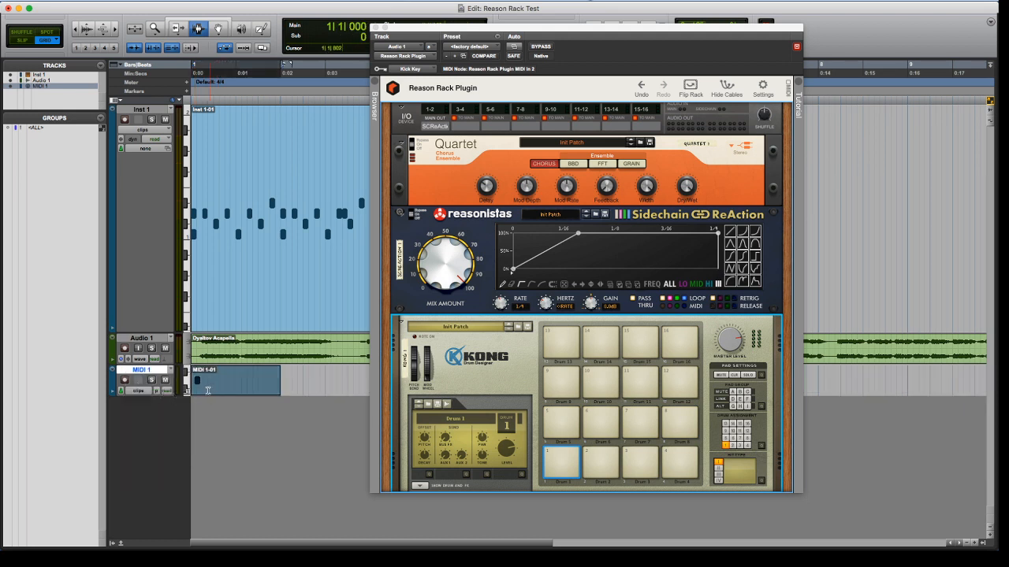
pyautogui.doubleClick(208, 391)
pyautogui.click(214, 22)
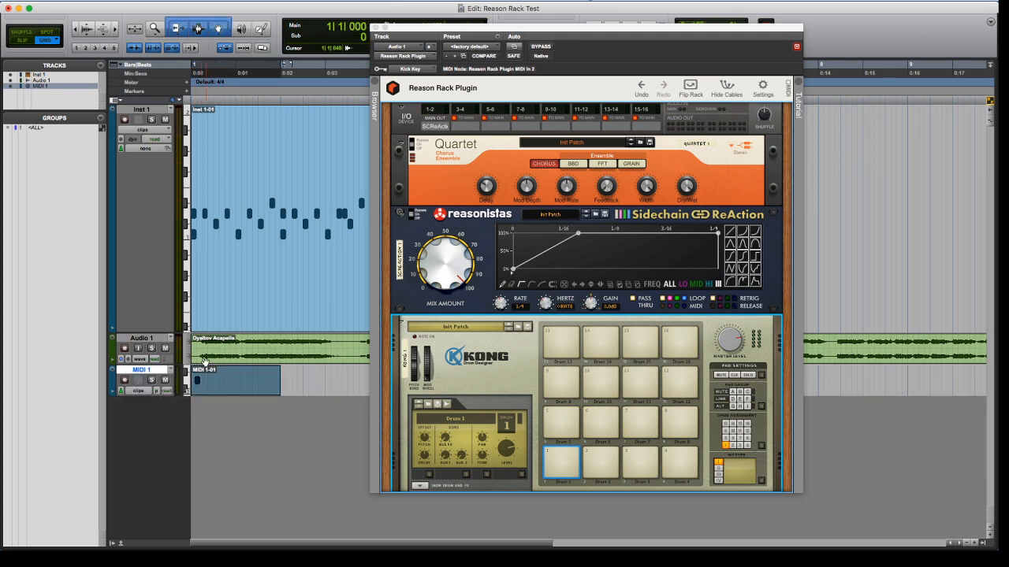
pyautogui.doubleClick(211, 384)
pyautogui.doubleClick(206, 394)
pyautogui.moveTo(432, 30); pyautogui.dragTo(571, 9)
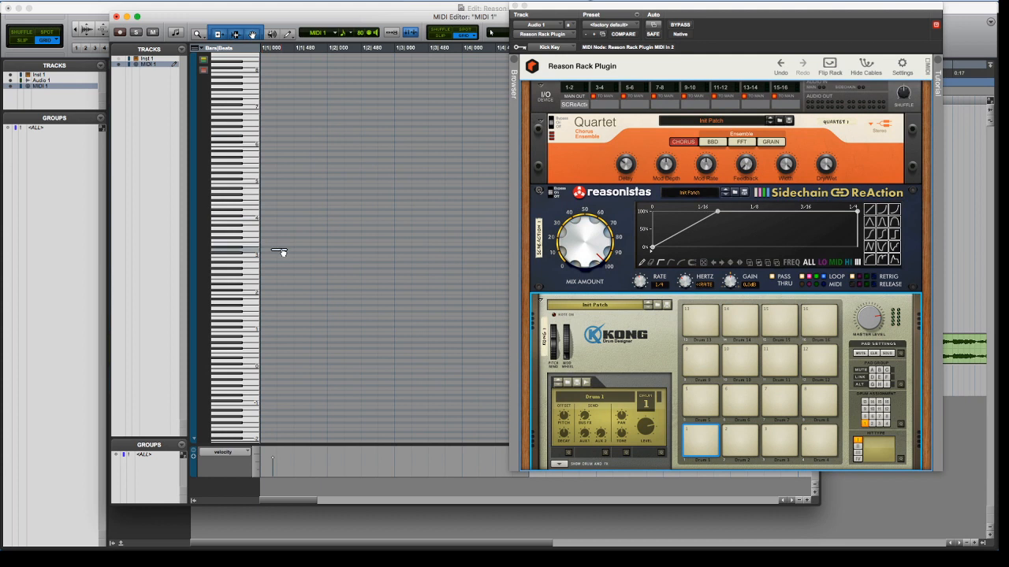
# Move the note to C3 at the clip's start and copy it into a syncopated four-note pattern over two bars
pyautogui.moveTo(284, 253); pyautogui.dragTo(273, 259)
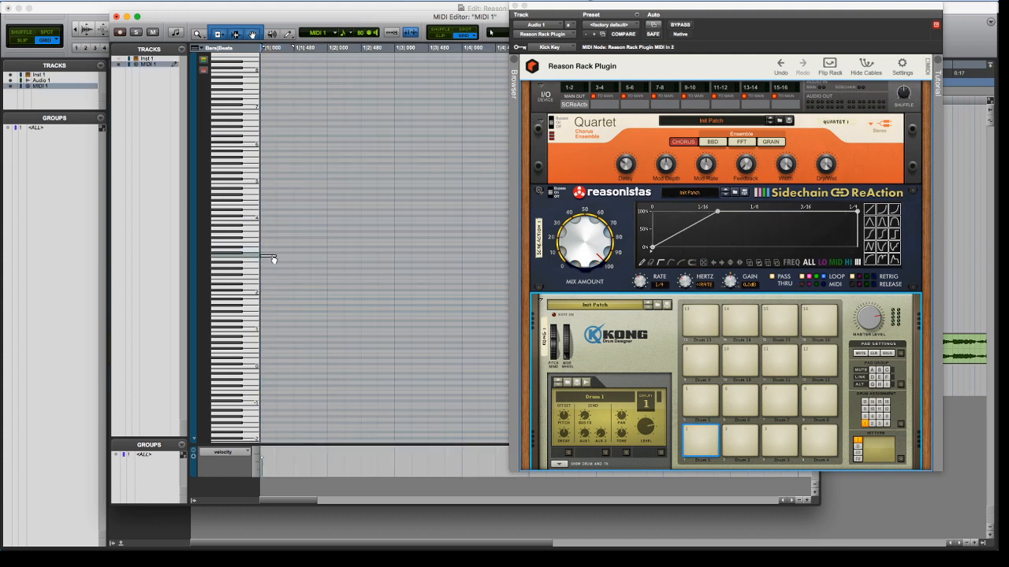
pyautogui.click(400, 257)
pyautogui.press('r')
pyautogui.moveTo(361, 248); pyautogui.dragTo(382, 258)
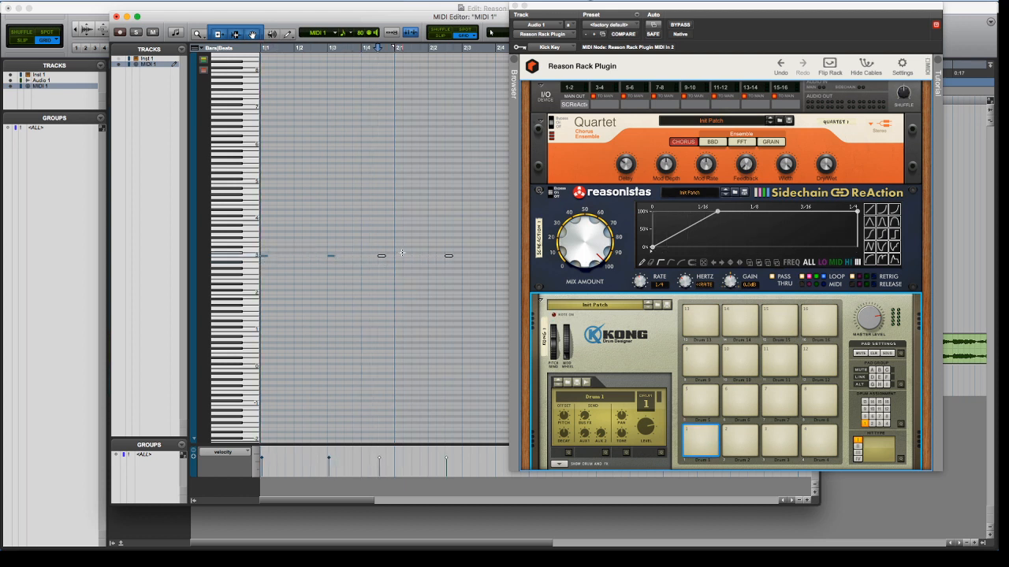
# Audition the pattern and reshape the Sidechain ReAction curve, moving its peak point to 1/8 and adding a low point near 1/16
pyautogui.press('space')
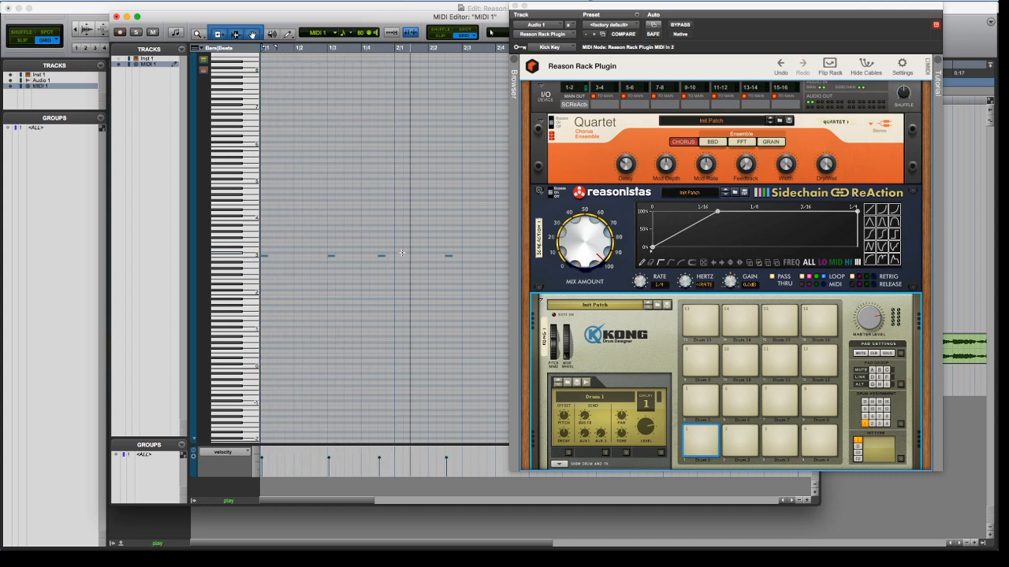
pyautogui.press('space')
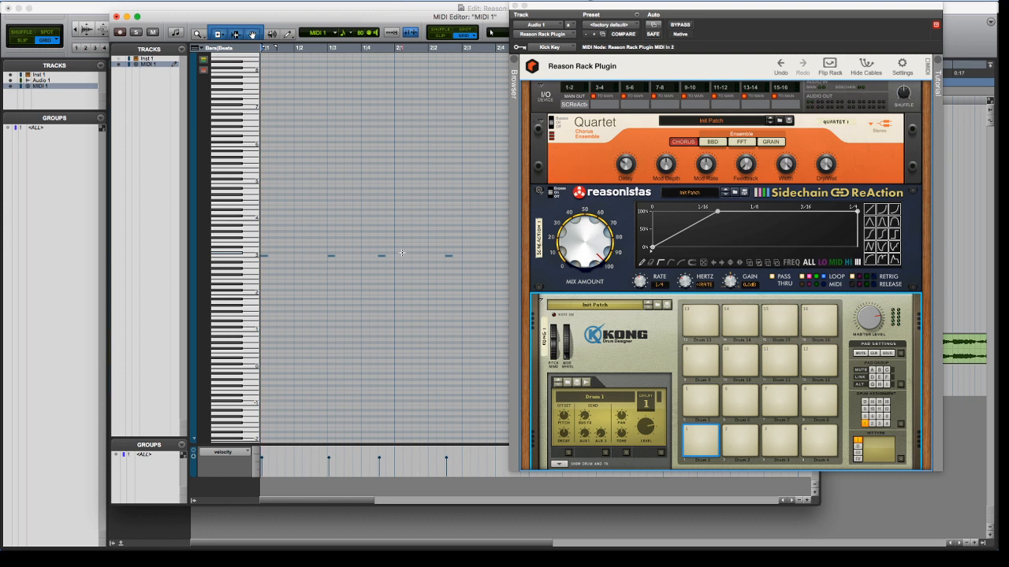
pyautogui.moveTo(715, 211); pyautogui.dragTo(748, 212)
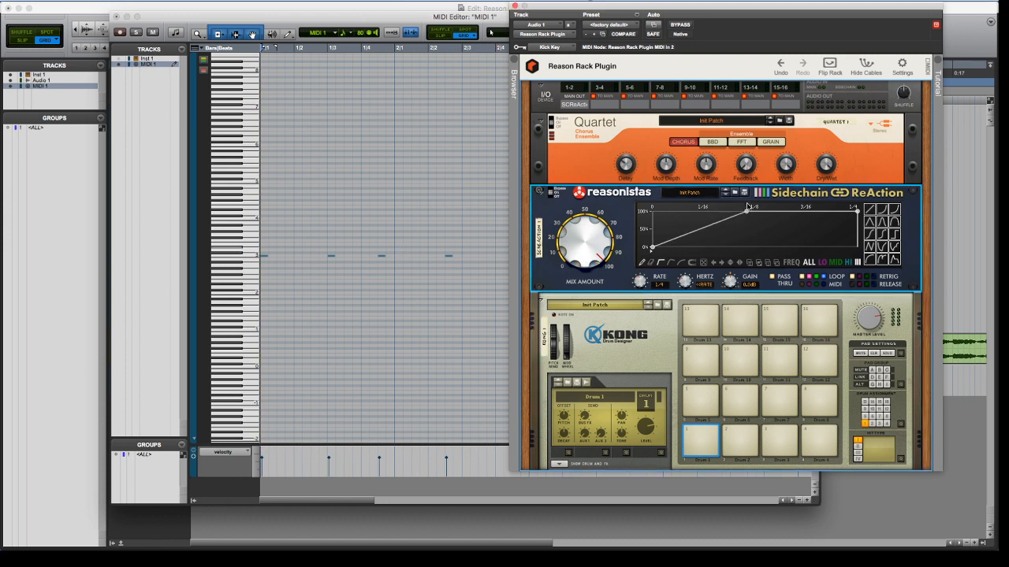
pyautogui.click(693, 231)
pyautogui.moveTo(695, 234); pyautogui.dragTo(702, 245)
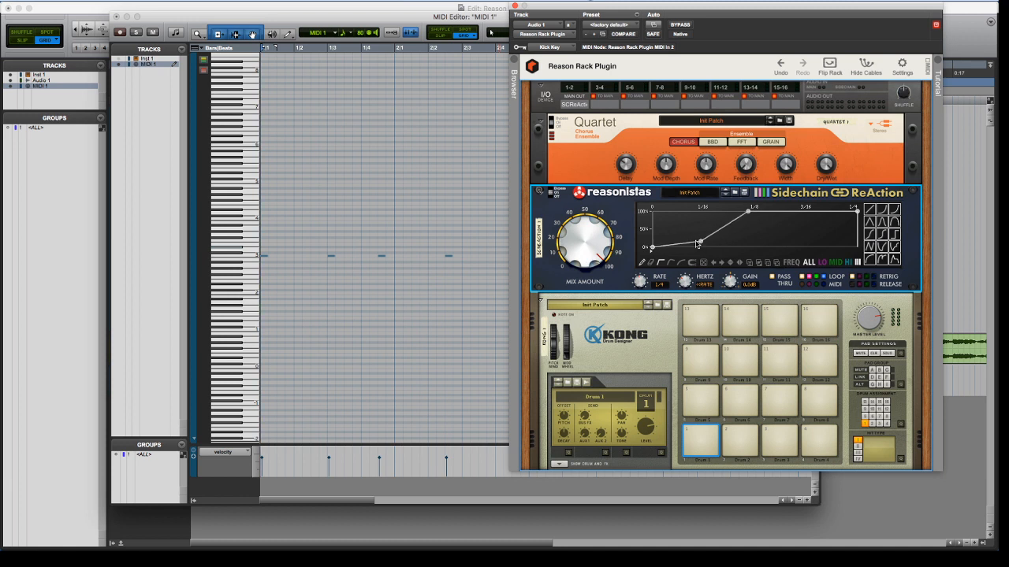
pyautogui.press('space')
# Return to the Edit window, toggle solo on Audio 1 to audition the gated vocal, and go back to the Mix window
pyautogui.click(446, 11)
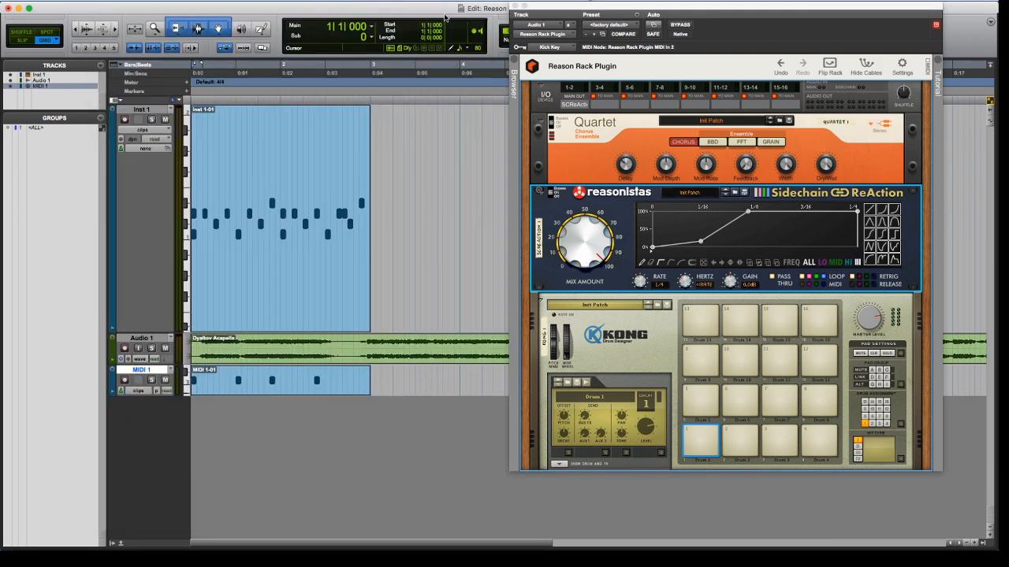
pyautogui.click(426, 191)
pyautogui.press('super+equal')
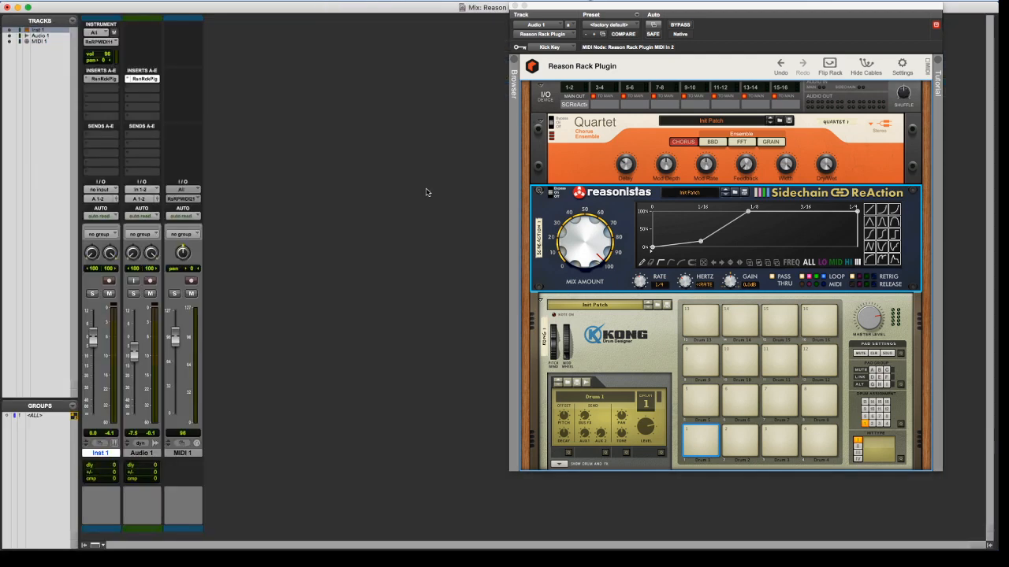
pyautogui.click(141, 454)
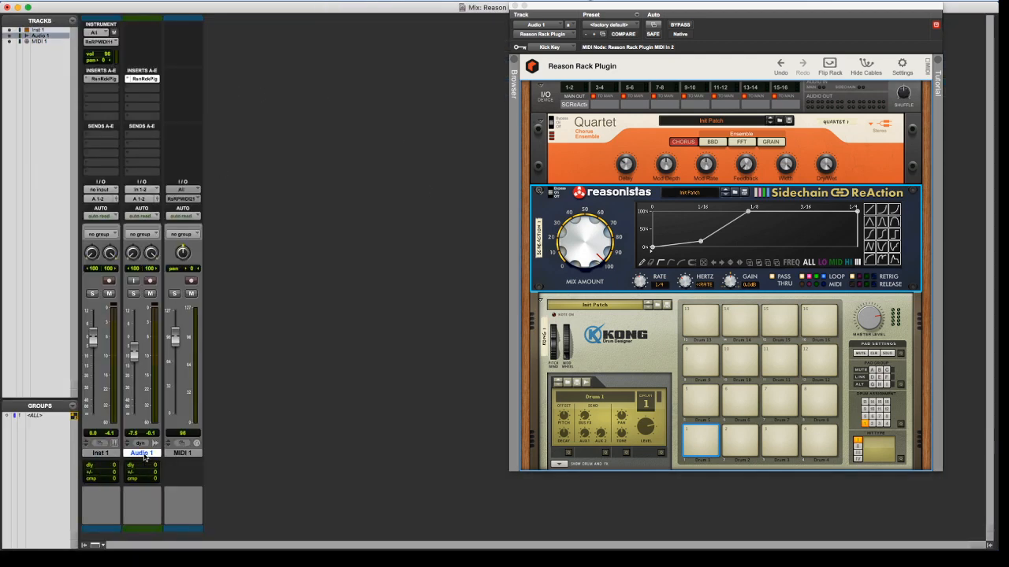
pyautogui.press('super+equal')
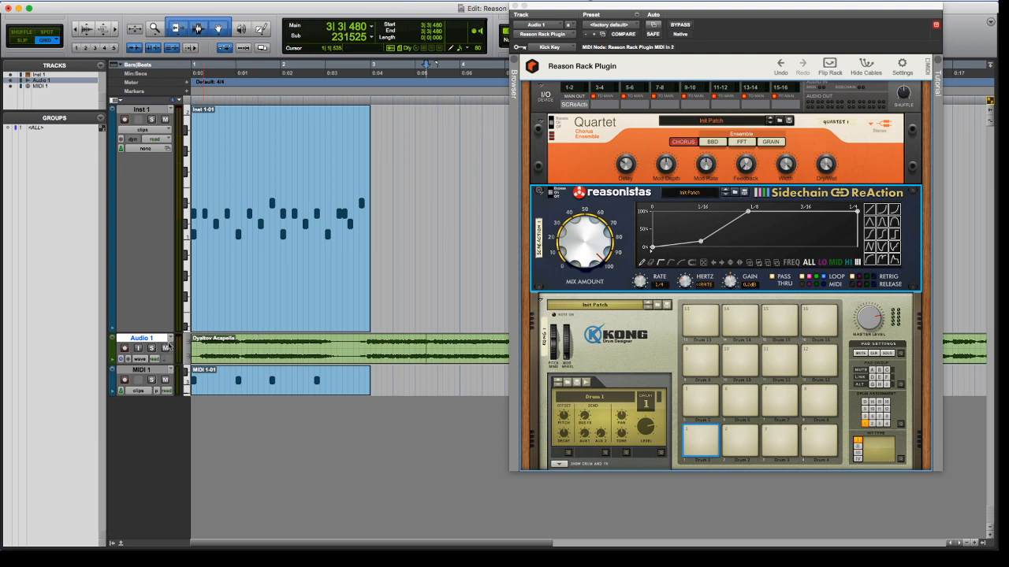
pyautogui.click(153, 349)
pyautogui.click(153, 351)
pyautogui.press('super+equal')
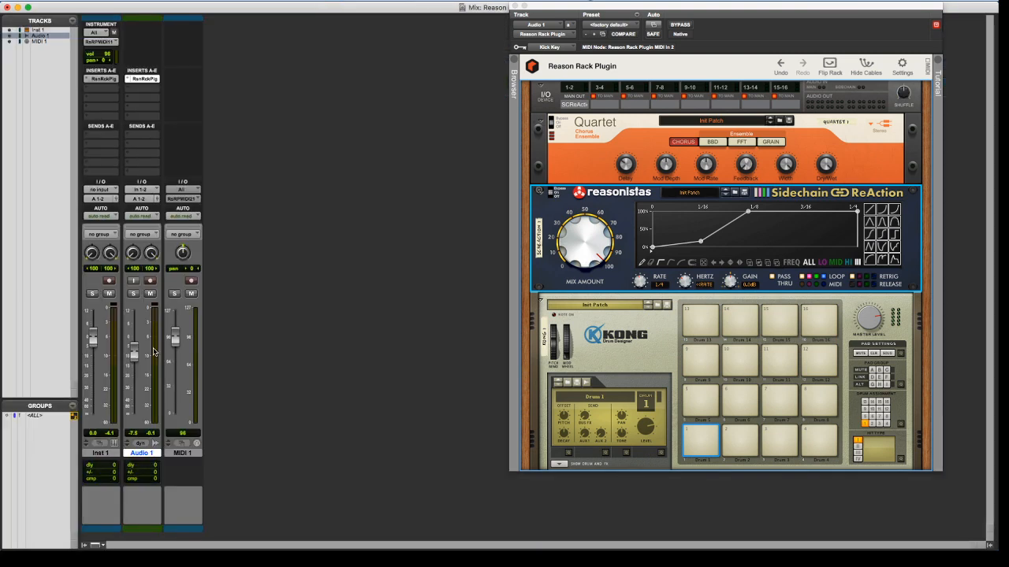
# Rename the MIDI 1 track as Trigger
pyautogui.click(620, 200)
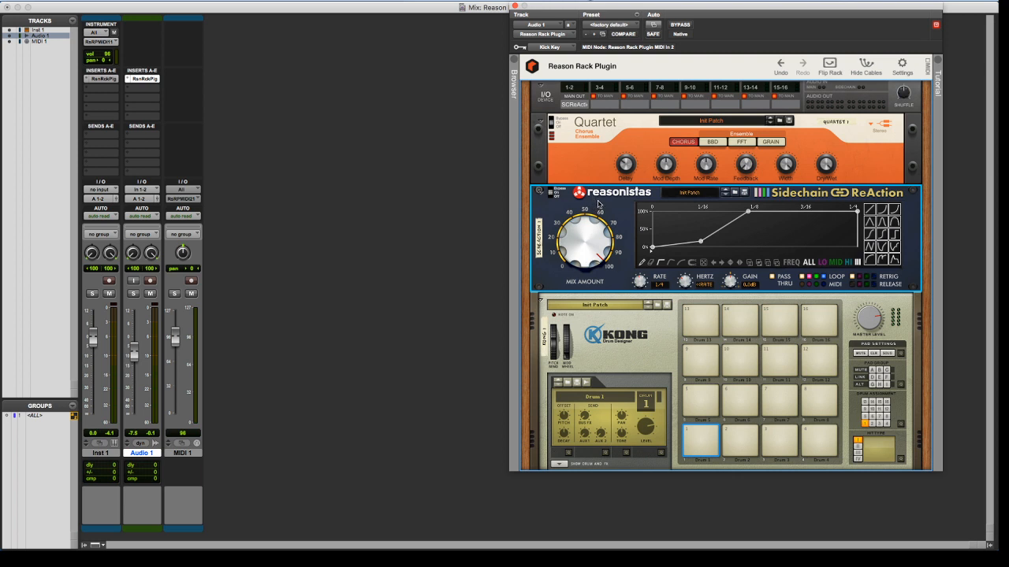
pyautogui.click(195, 452)
pyautogui.doubleClick(188, 454)
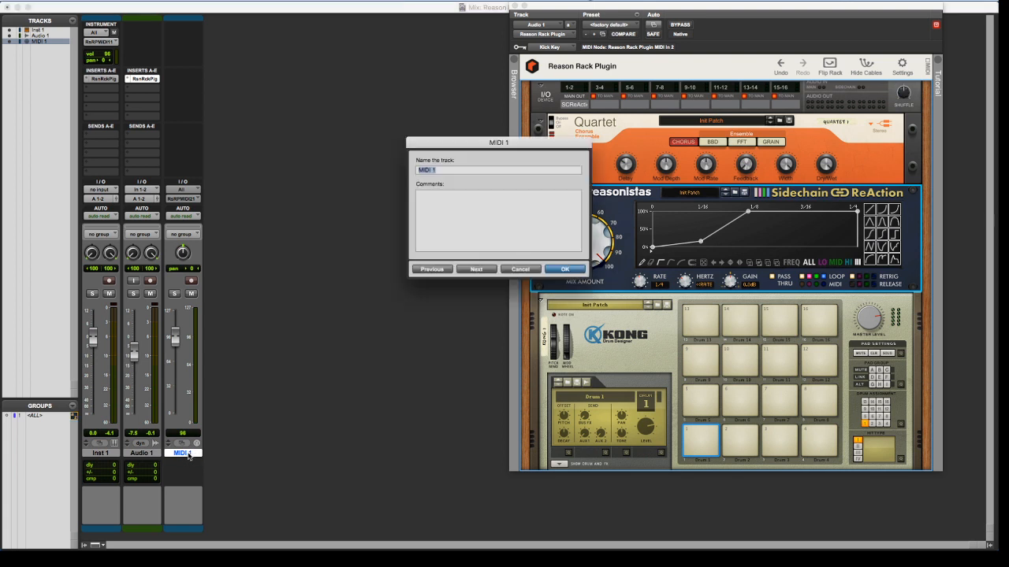
pyautogui.write('Trigger')
pyautogui.press('Return')
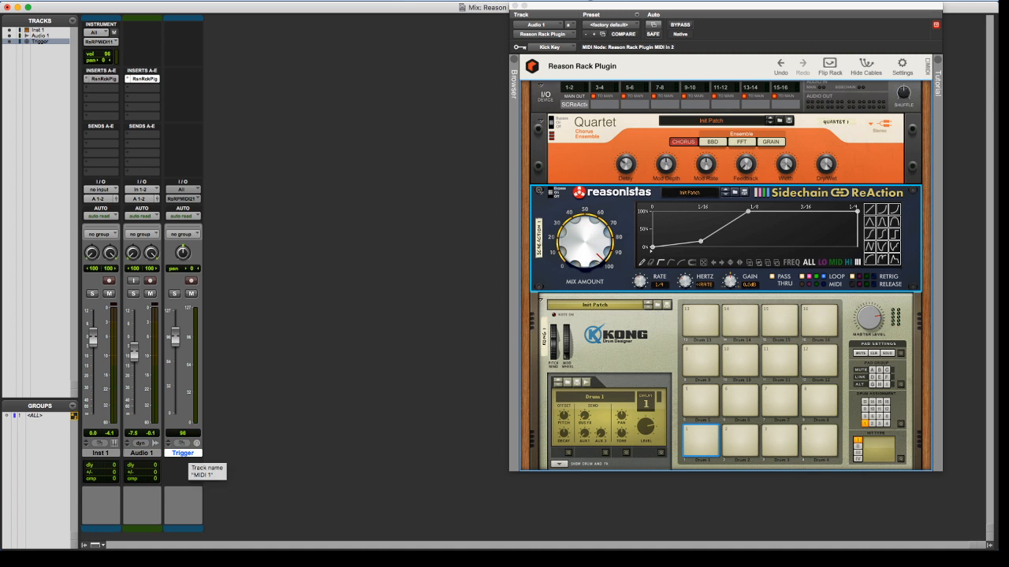
# Review the Trigger track's MIDI output options without changing the routing
pyautogui.click(183, 199)
pyautogui.moveTo(214, 211)
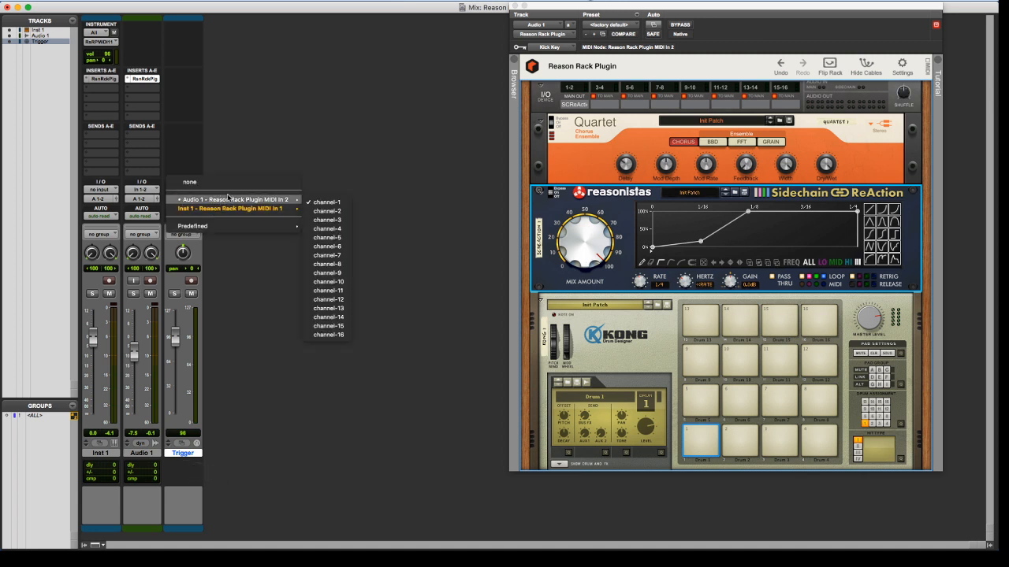
pyautogui.click(305, 135)
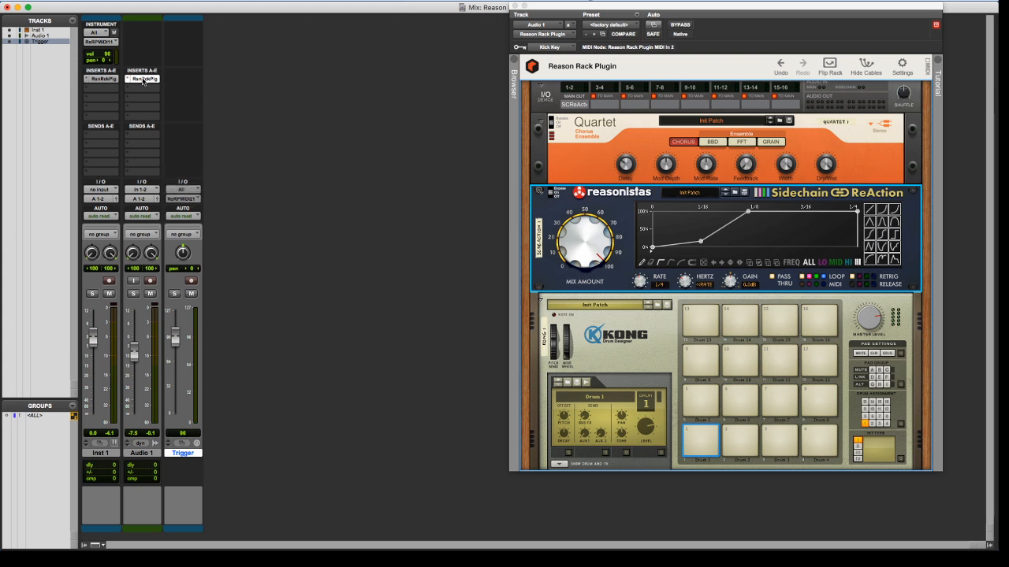
# Flip Audio 1's rack to inspect the gate cable from Kong pad 1 to Sidechain ReAction, and return to the front
pyautogui.scroll(-3, 587, 343)
pyautogui.click(614, 251)
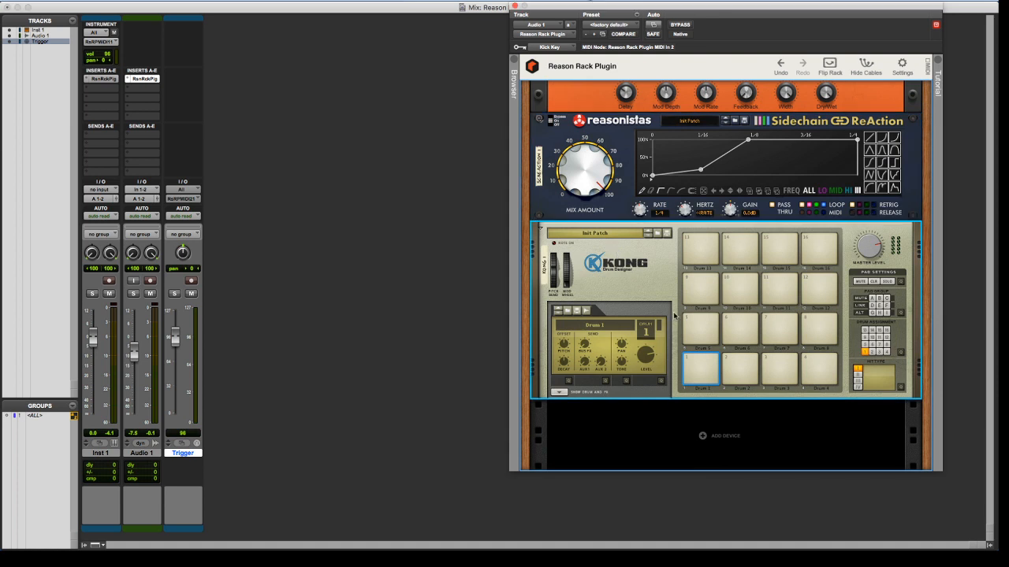
pyautogui.click(830, 64)
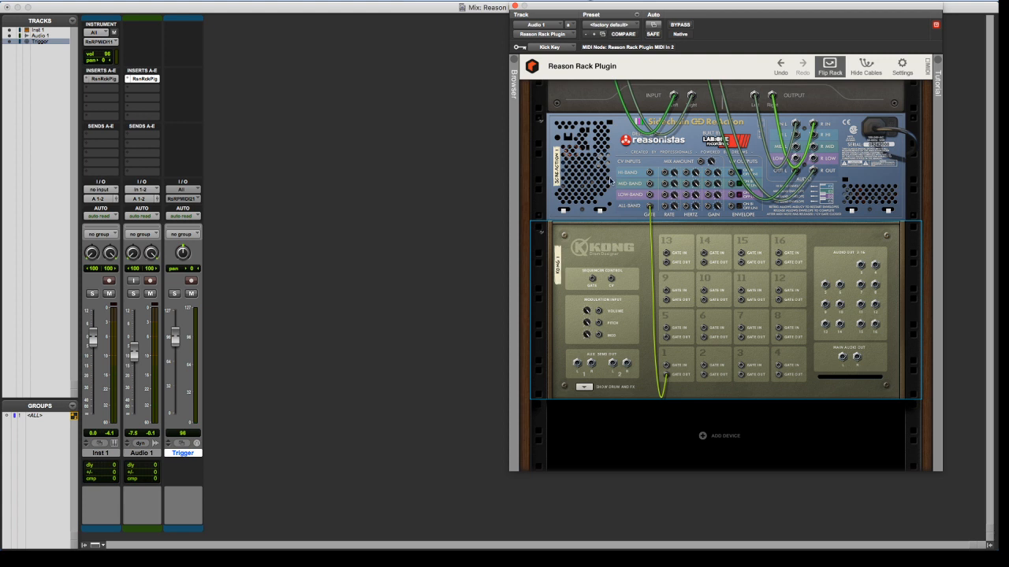
pyautogui.click(827, 68)
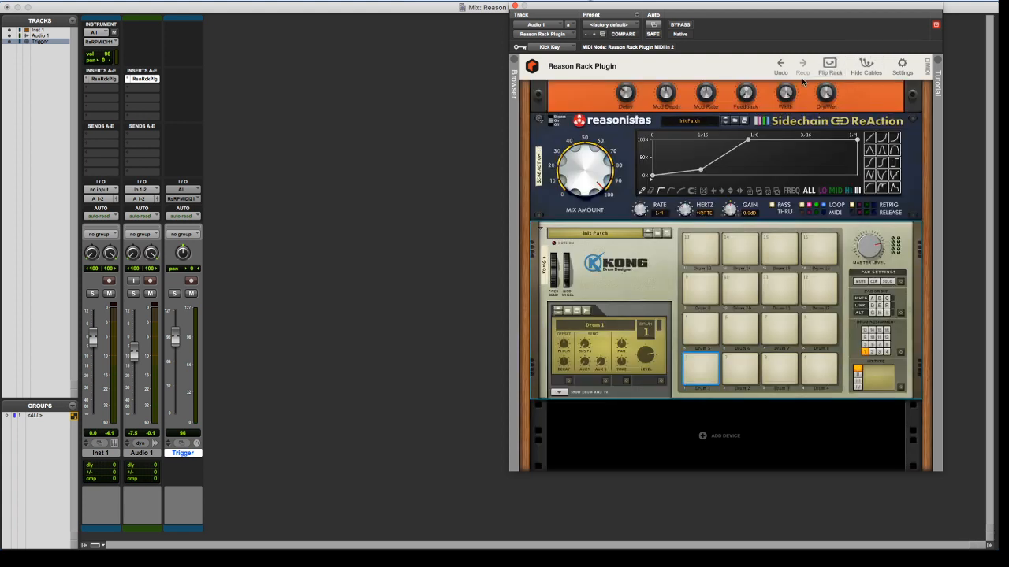
# Check the Inst 1 rack, reopen the Audio 1 rack and move its plug-in window closer to the mixer strips
pyautogui.moveTo(788, 92)
pyautogui.click(111, 80)
pyautogui.click(142, 80)
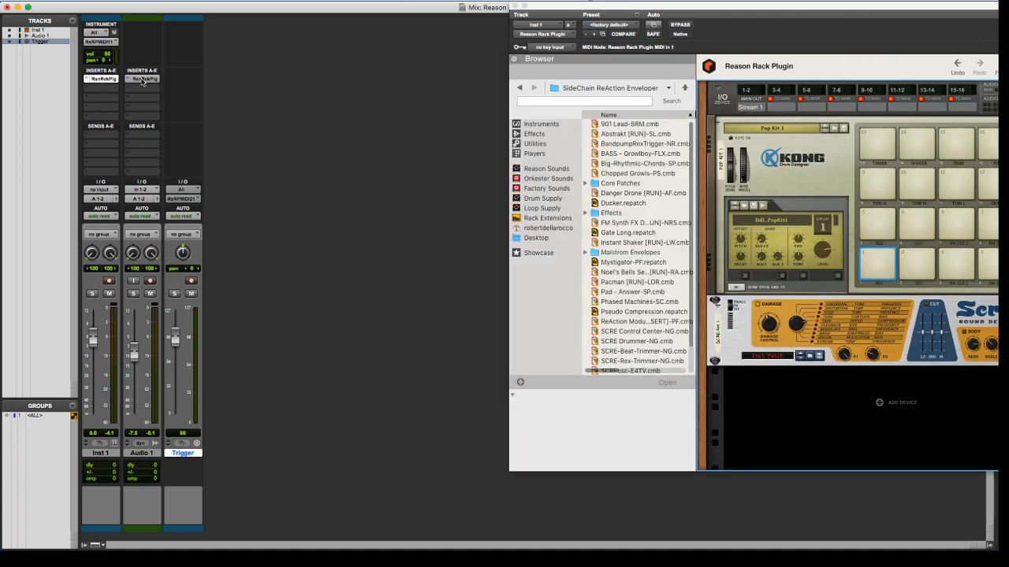
pyautogui.moveTo(632, 10); pyautogui.dragTo(485, 13)
pyautogui.scroll(3, 485, 120)
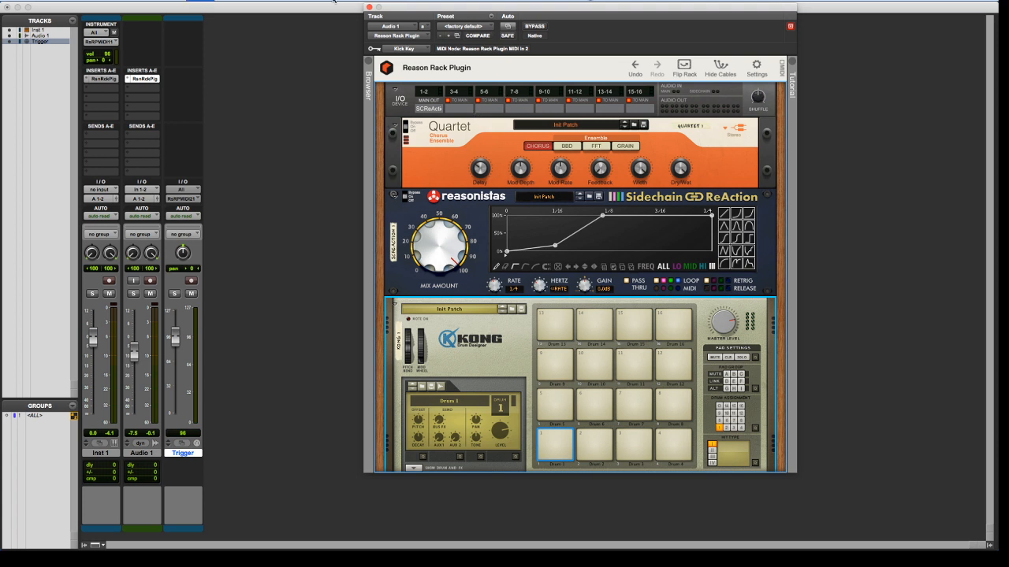
pyautogui.press('super+8')
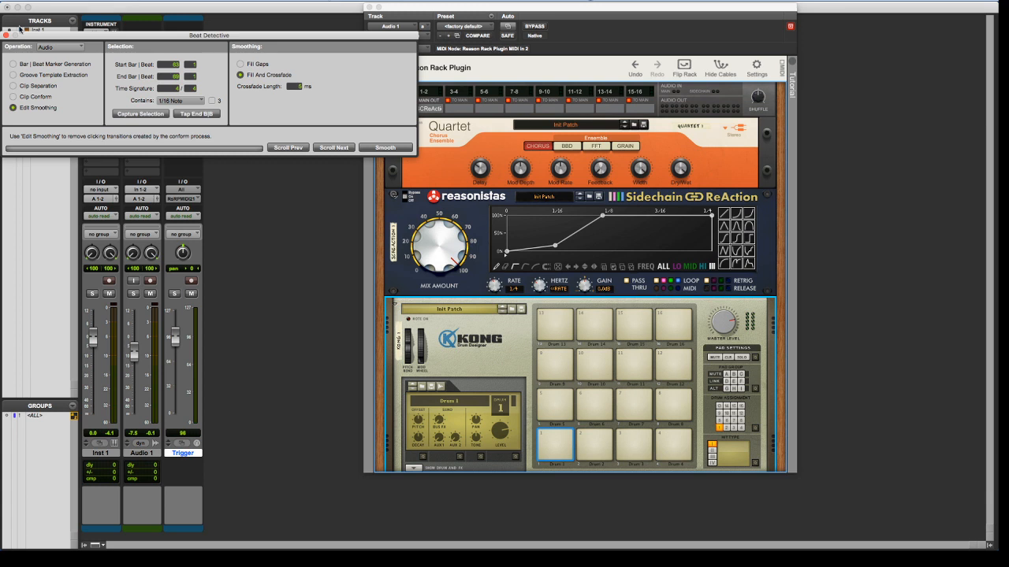
pyautogui.click(5, 35)
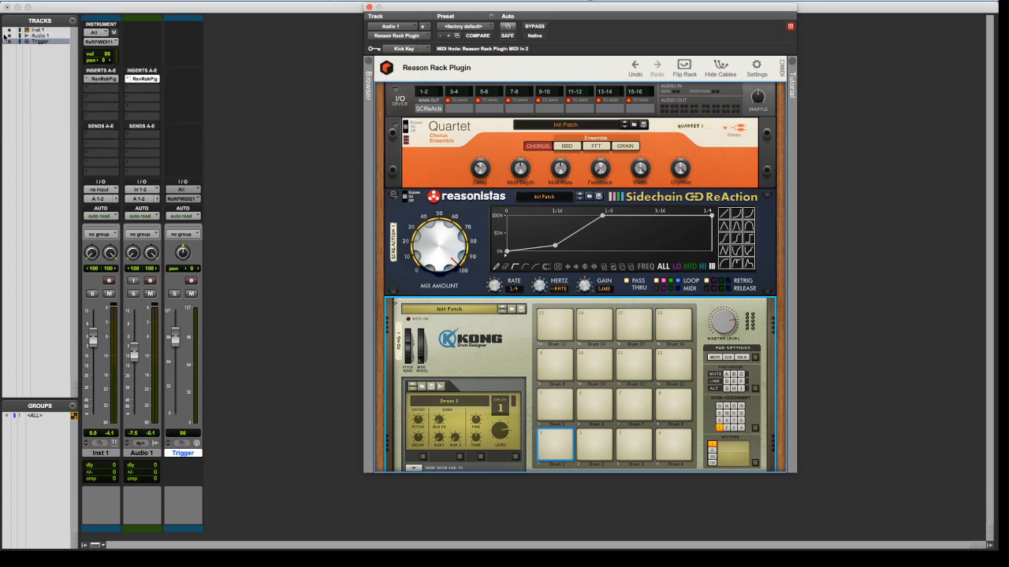